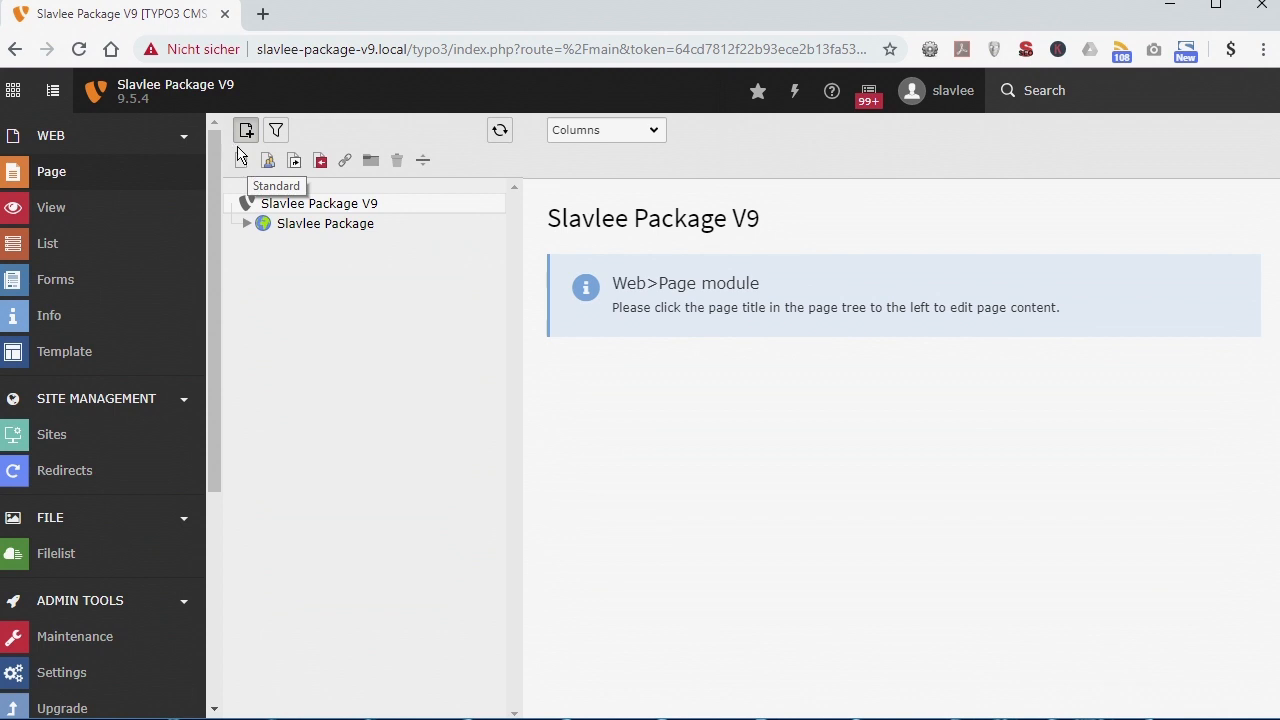
Create a standard page named One Page Example under the site root, beside Slavlee Package, and enable it.
drag(241, 160, 303, 242)
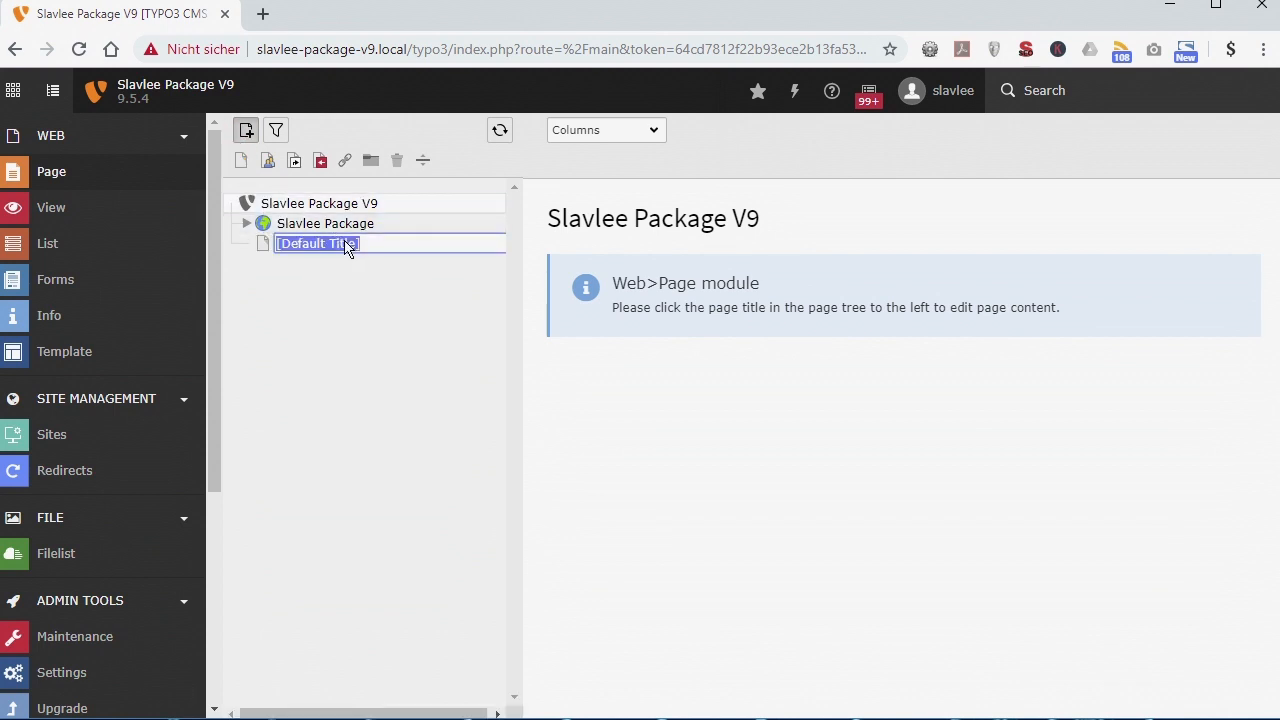
text(One Page Example)
key(Return)
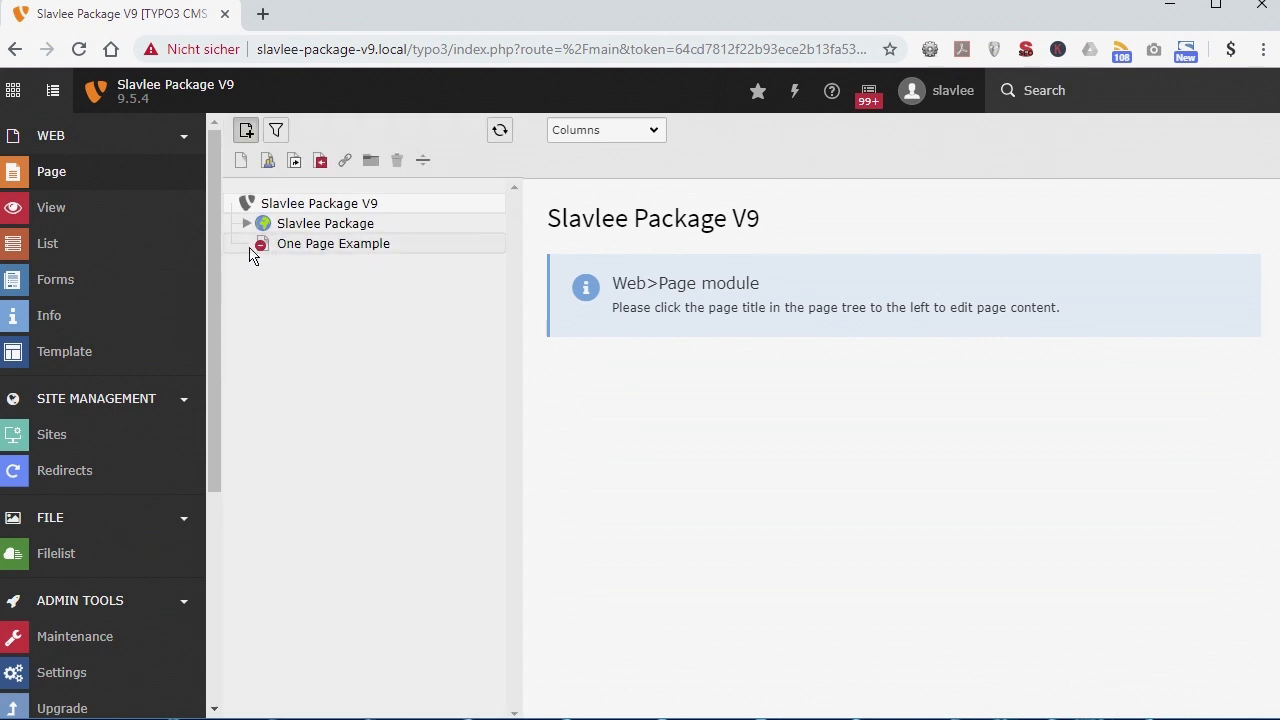
right_click(285, 250)
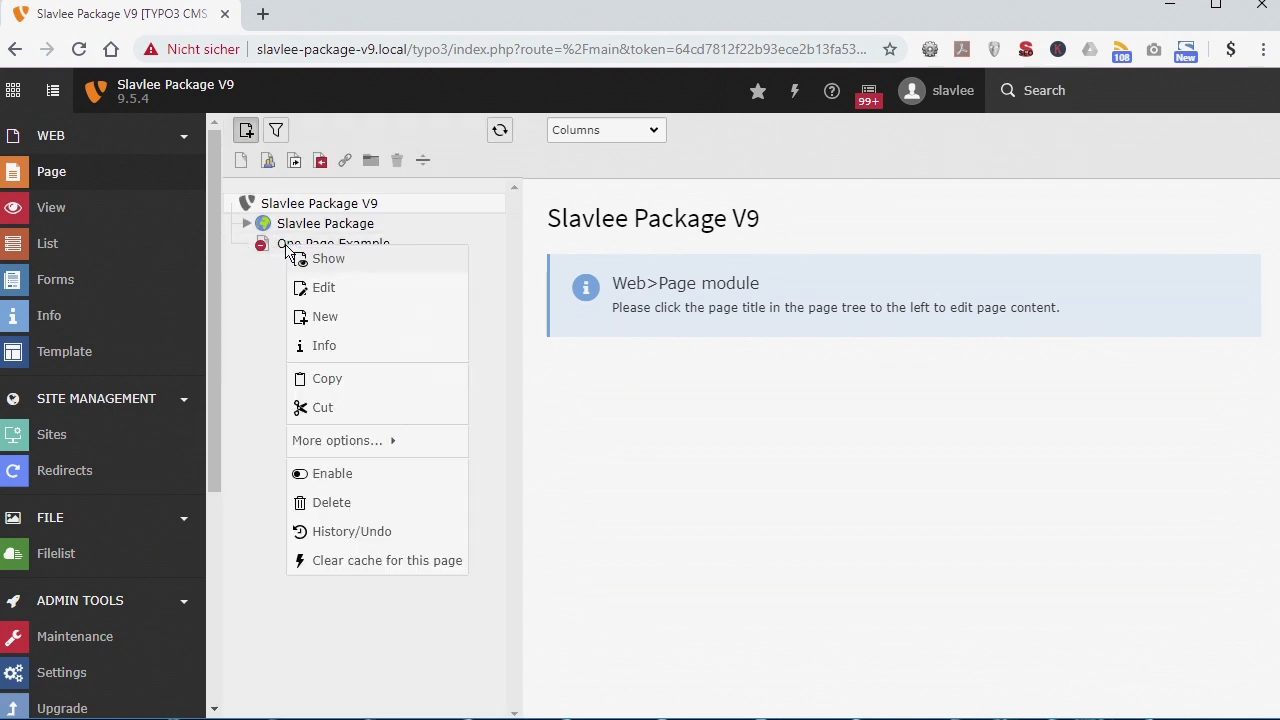
click(334, 484)
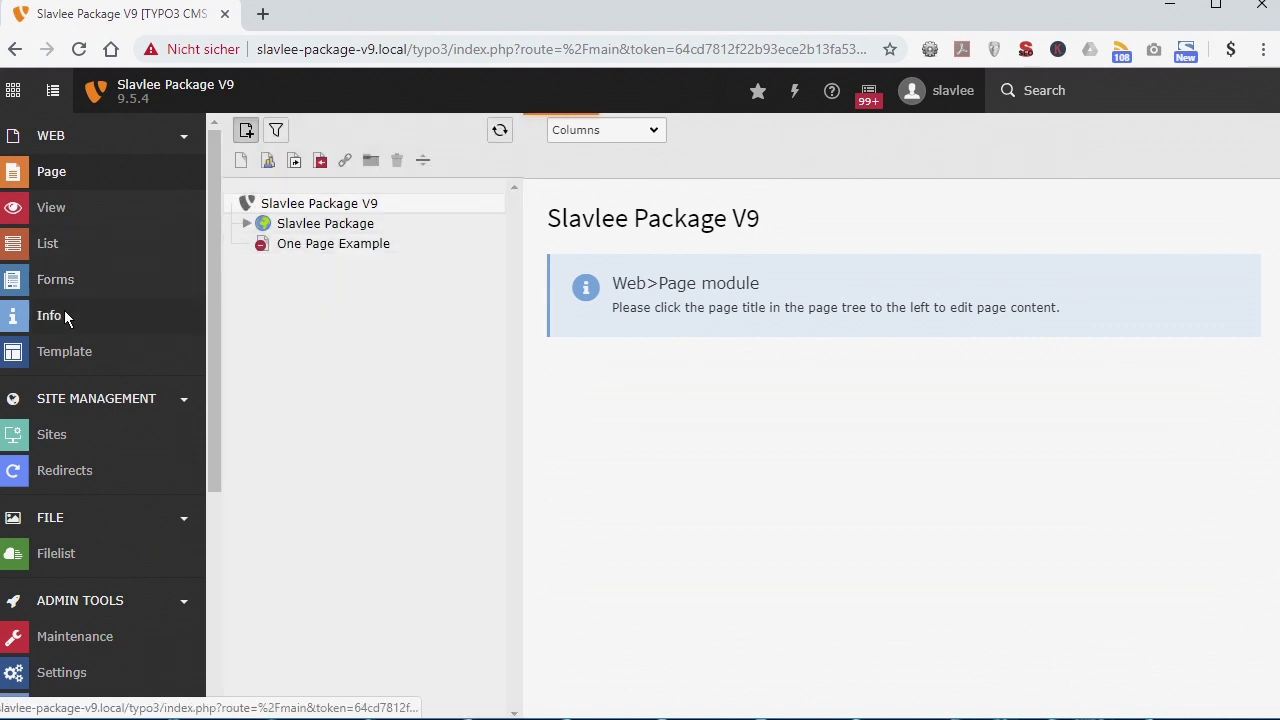
Create a template for a new site on the One Page Example page and open the whole template record for editing.
click(75, 359)
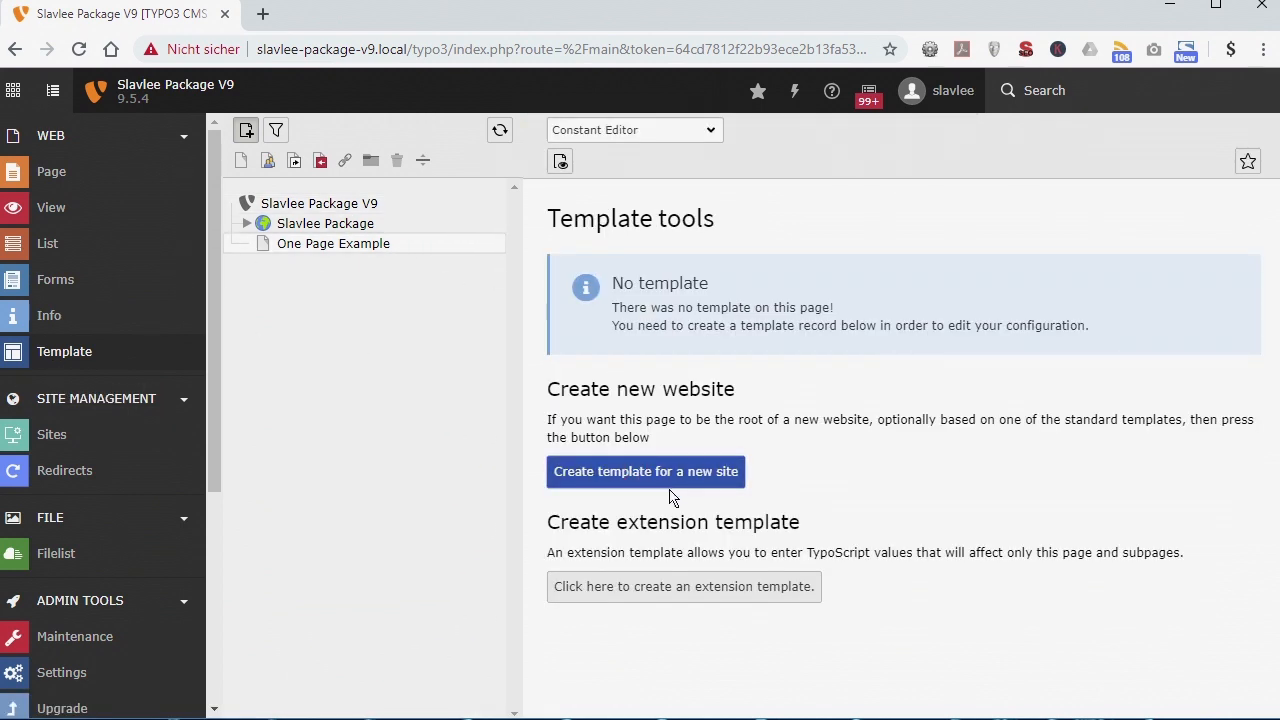
click(740, 481)
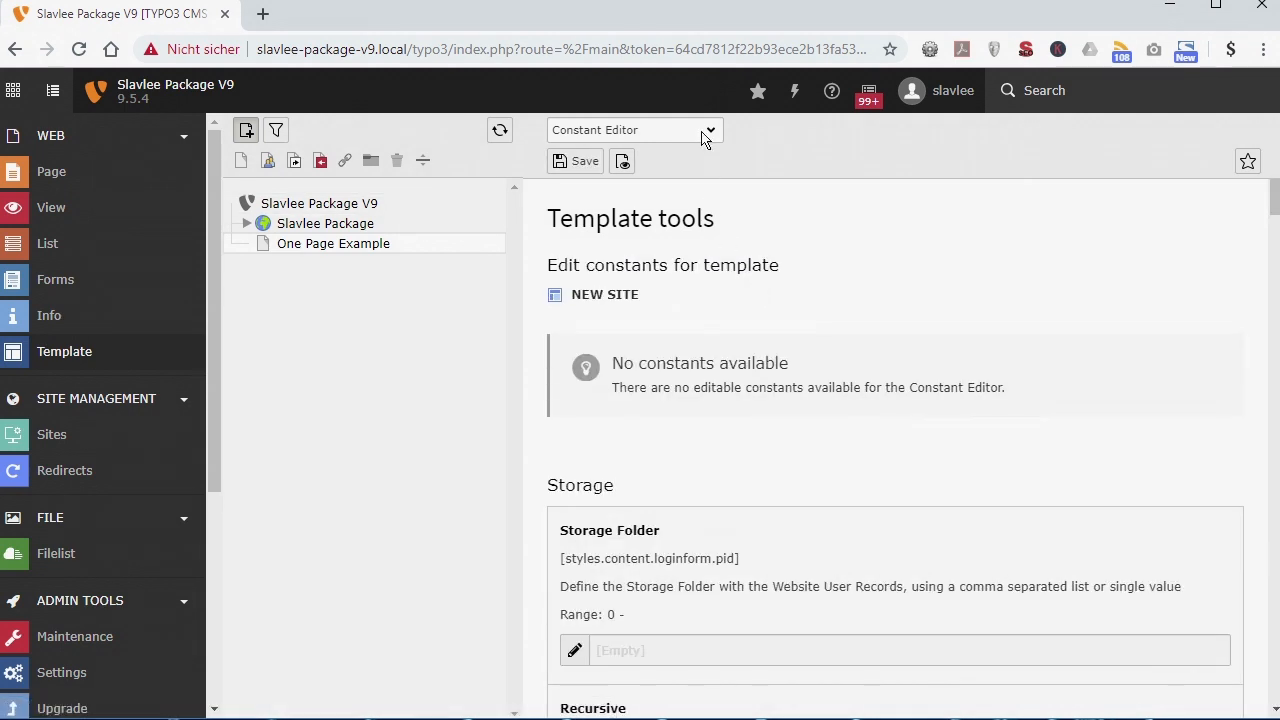
click(706, 131)
click(588, 165)
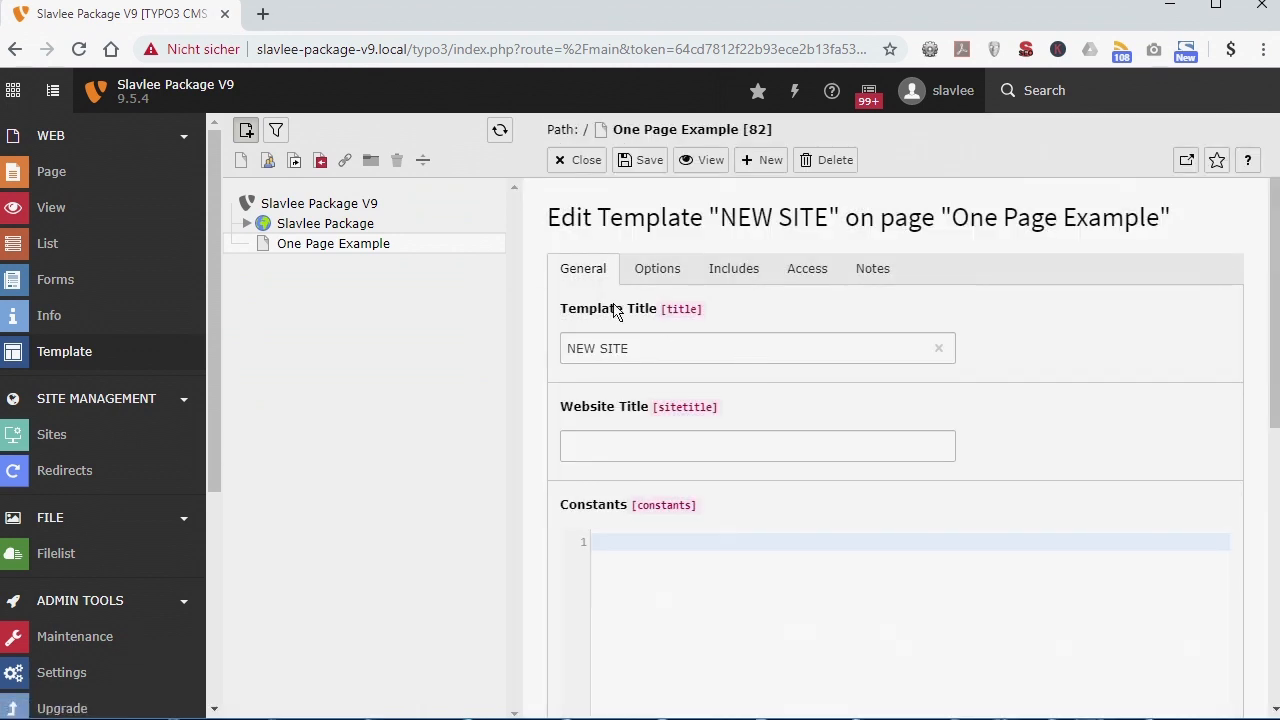
Set the template title to One Page Example and delete the default PAGE object code from the Setup field.
drag(771, 354, 380, 349)
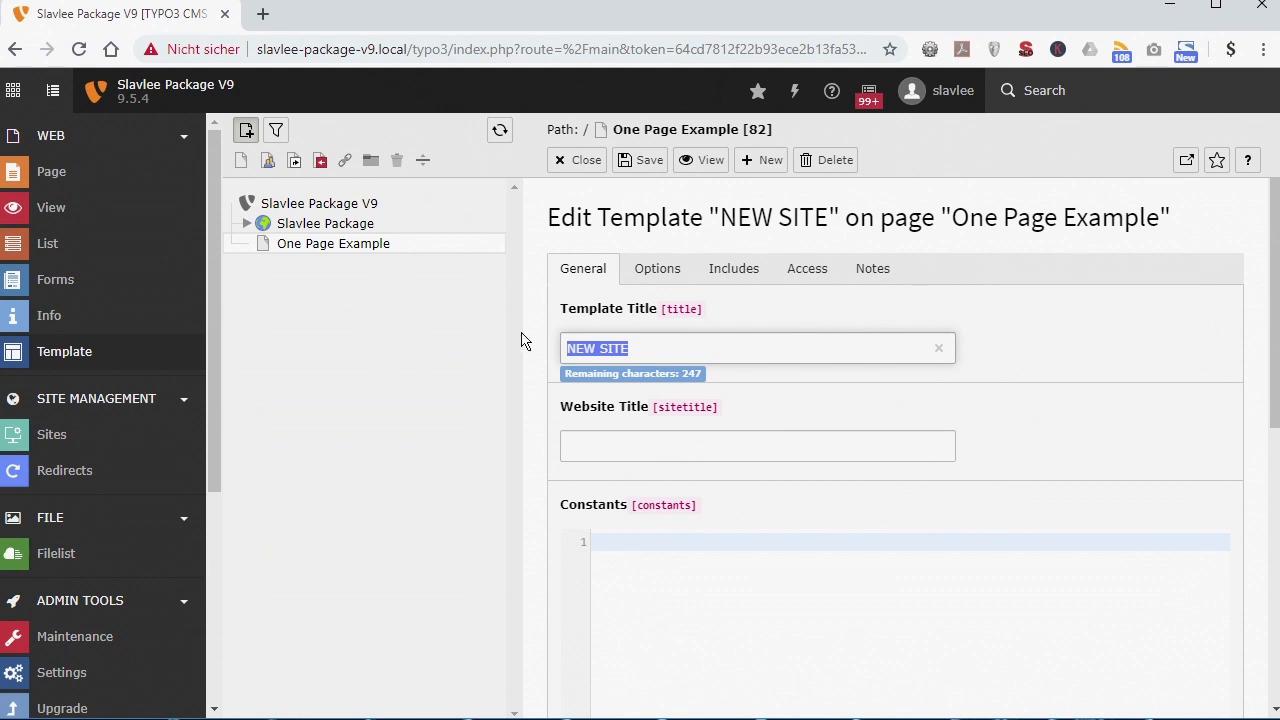
text(One Page Example)
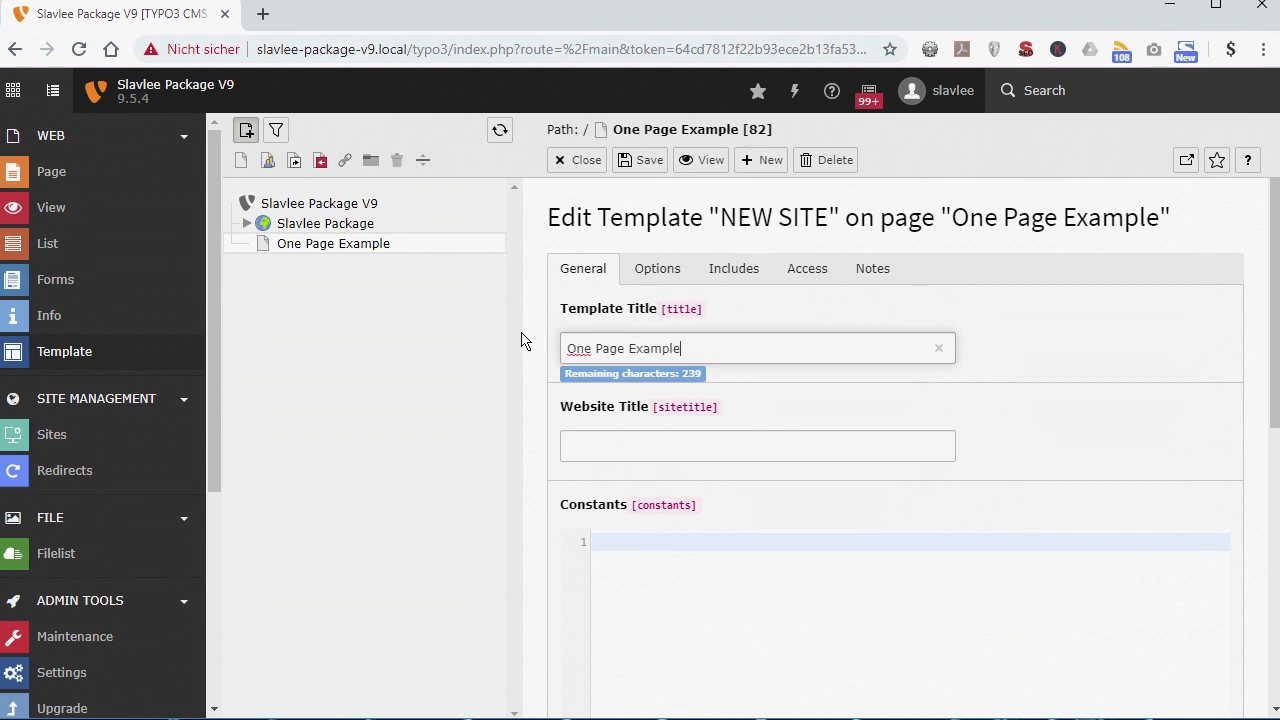
scroll(849, 540, down, 6)
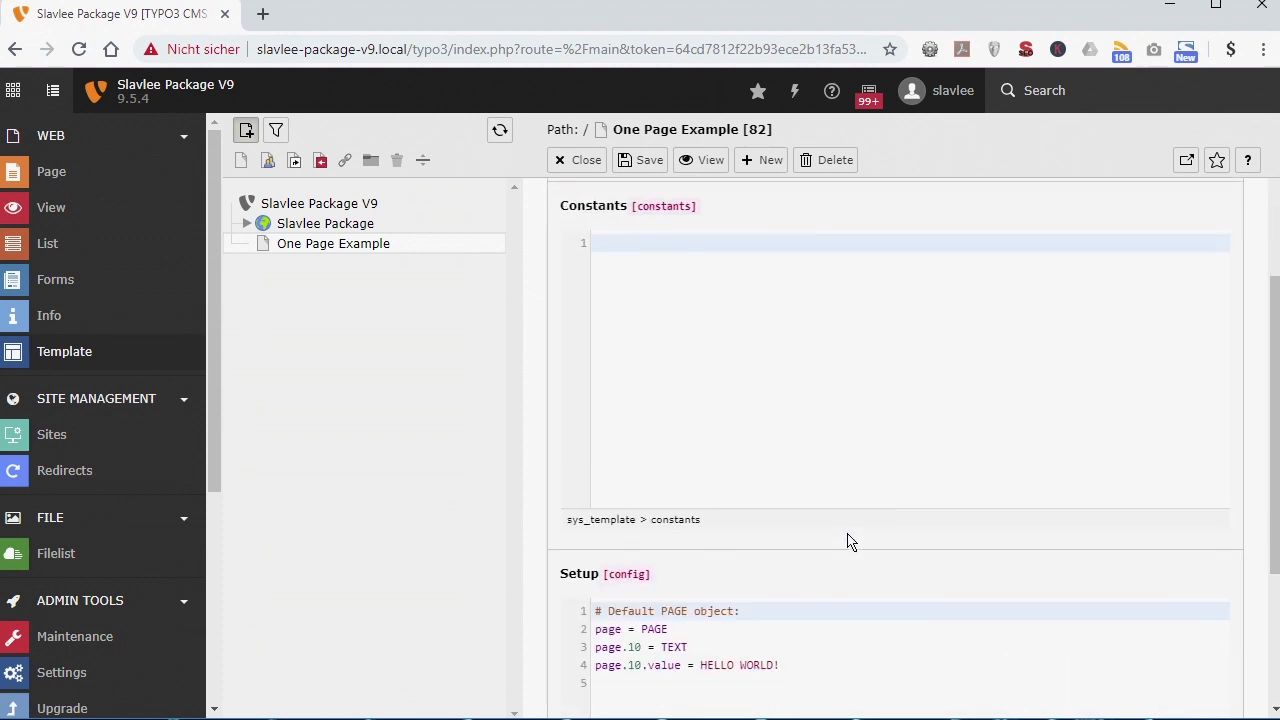
drag(894, 523, 489, 337)
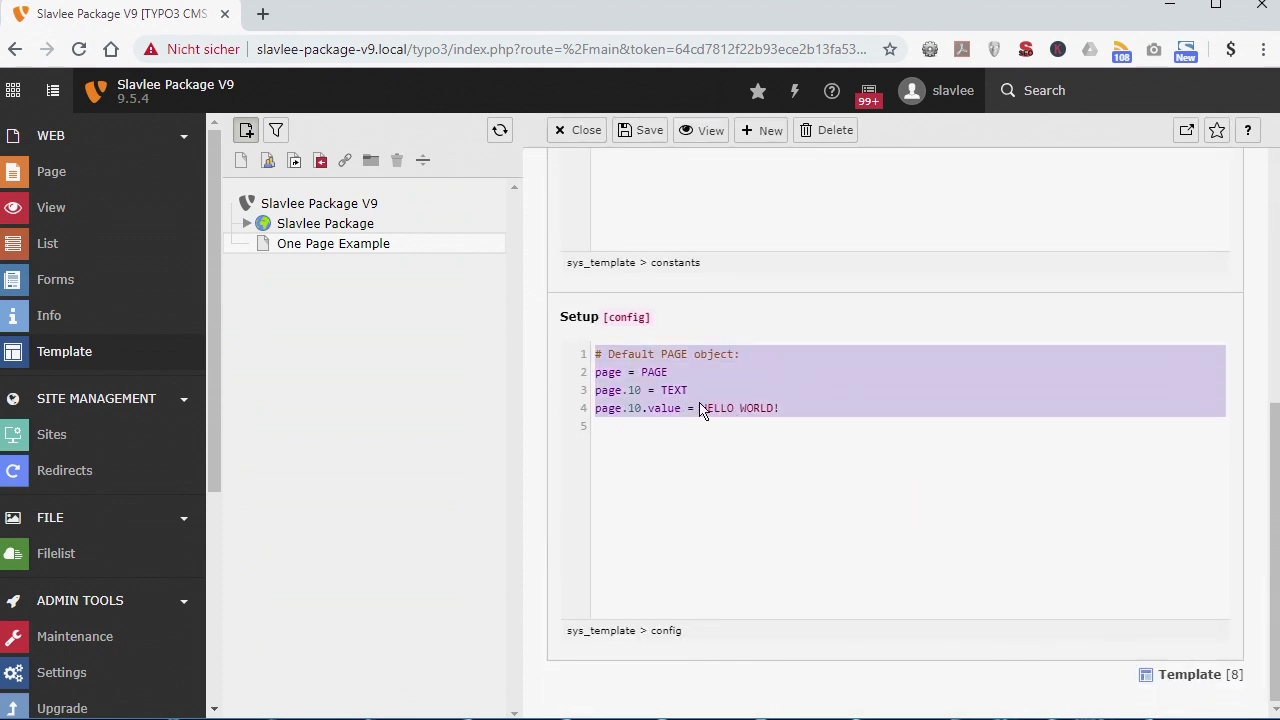
key(BackSpace)
scroll(740, 508, up, 4)
scroll(650, 530, down, 2)
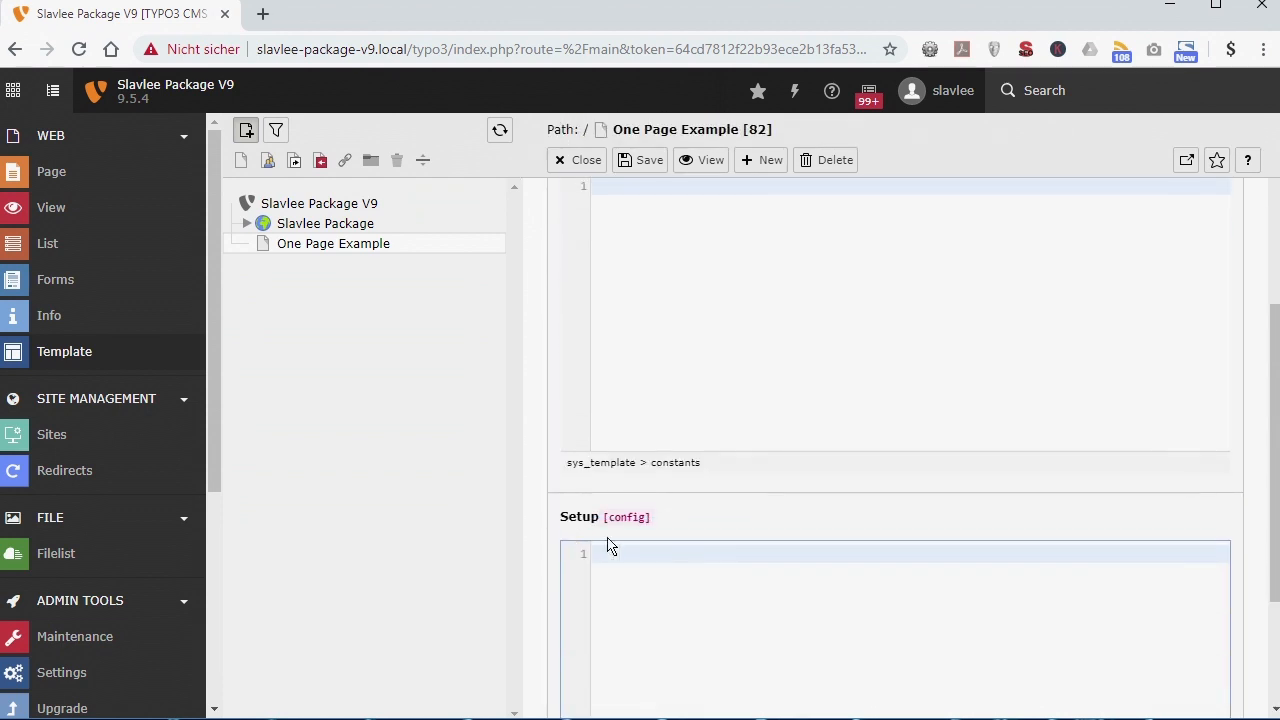
Include the static templates Fluid Content Elements, Fluid Content Elements CSS, Slavlee Package and Slavlee Package: One Pager Layout 1, and save the template.
scroll(610, 546, up, 5)
click(660, 272)
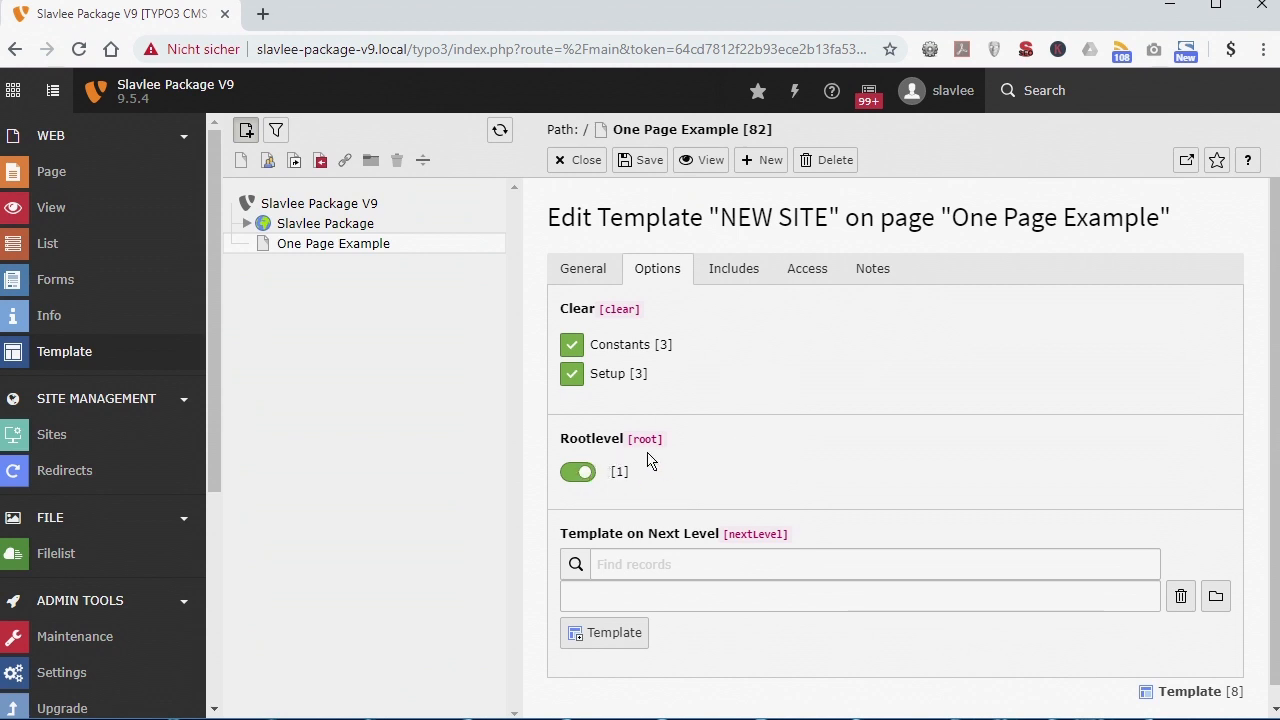
click(730, 274)
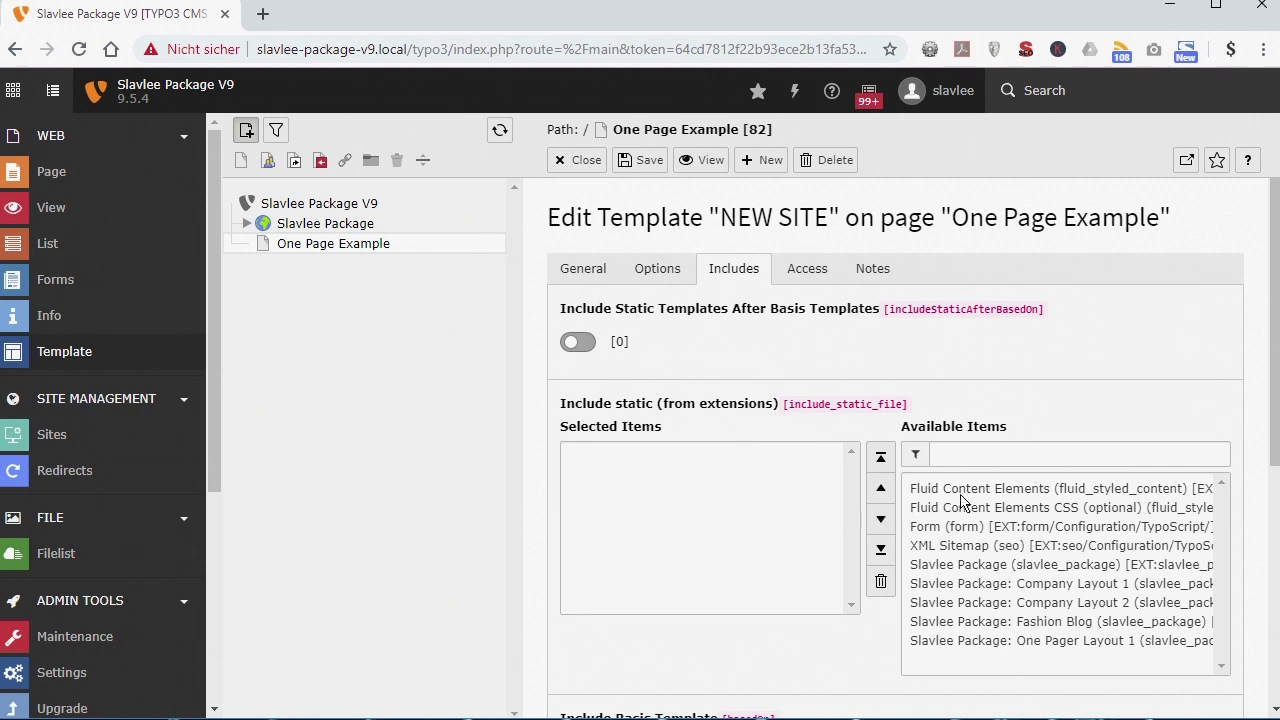
click(970, 490)
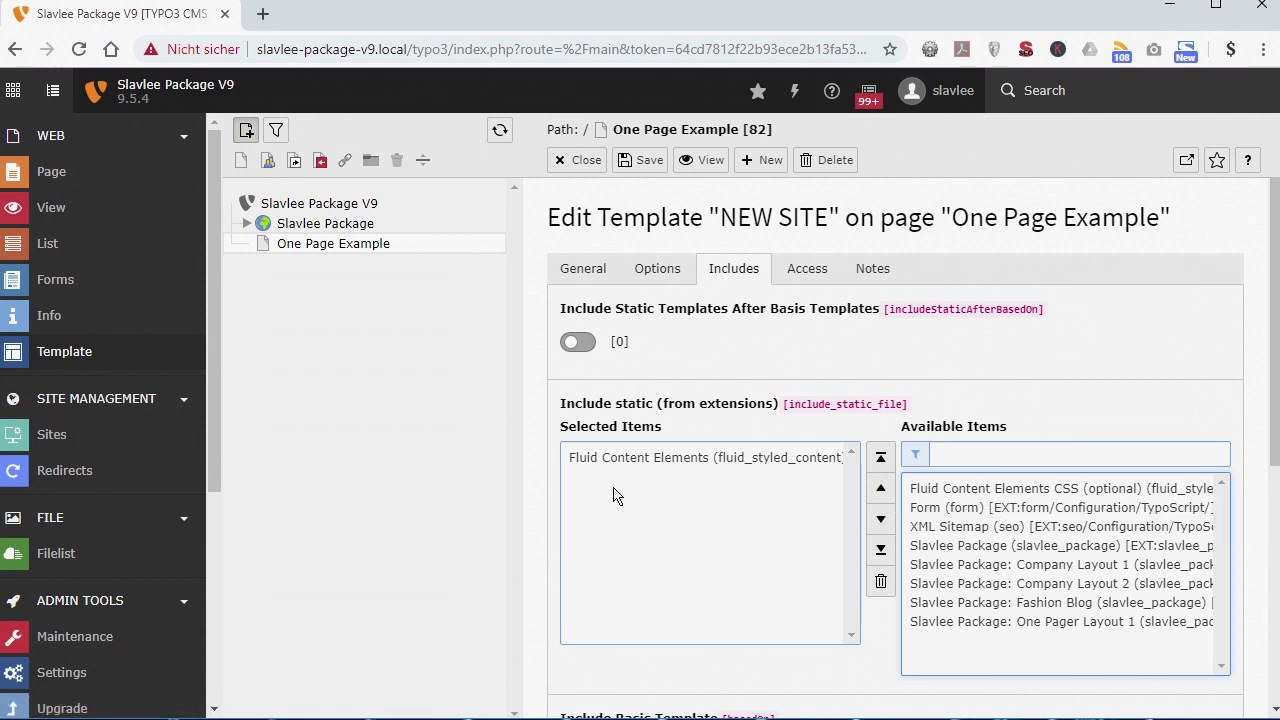
click(938, 490)
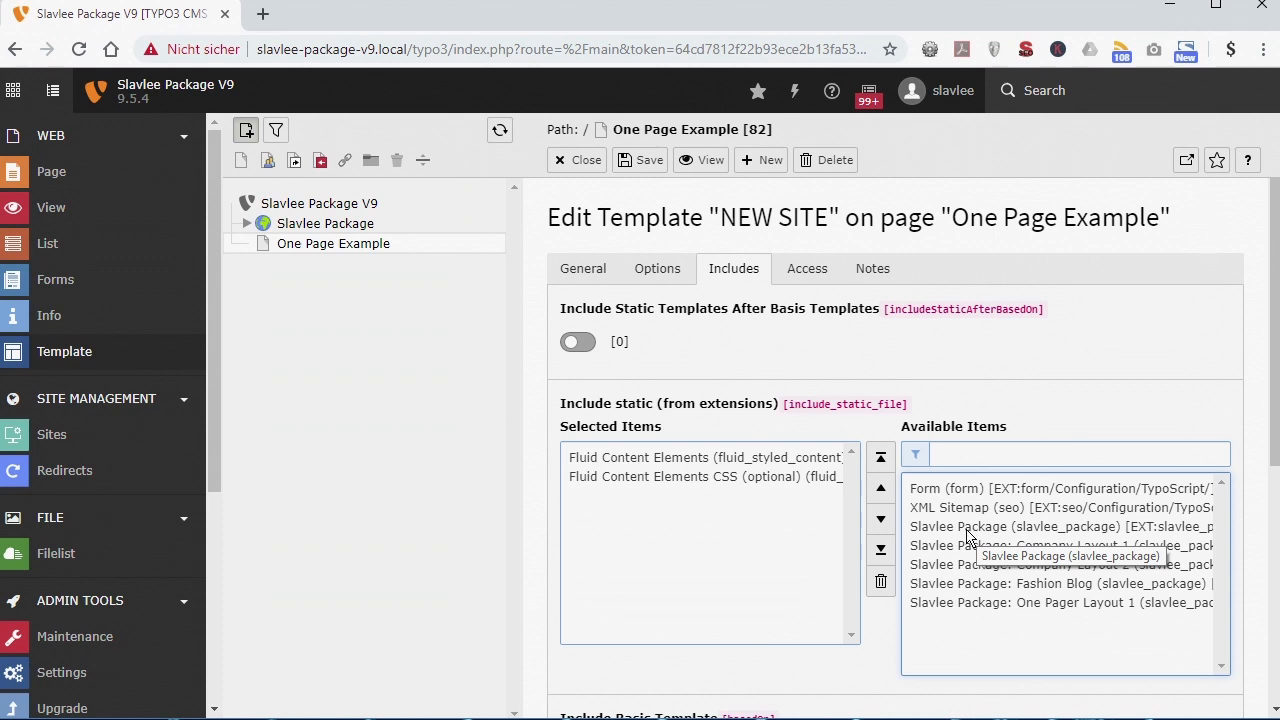
click(966, 537)
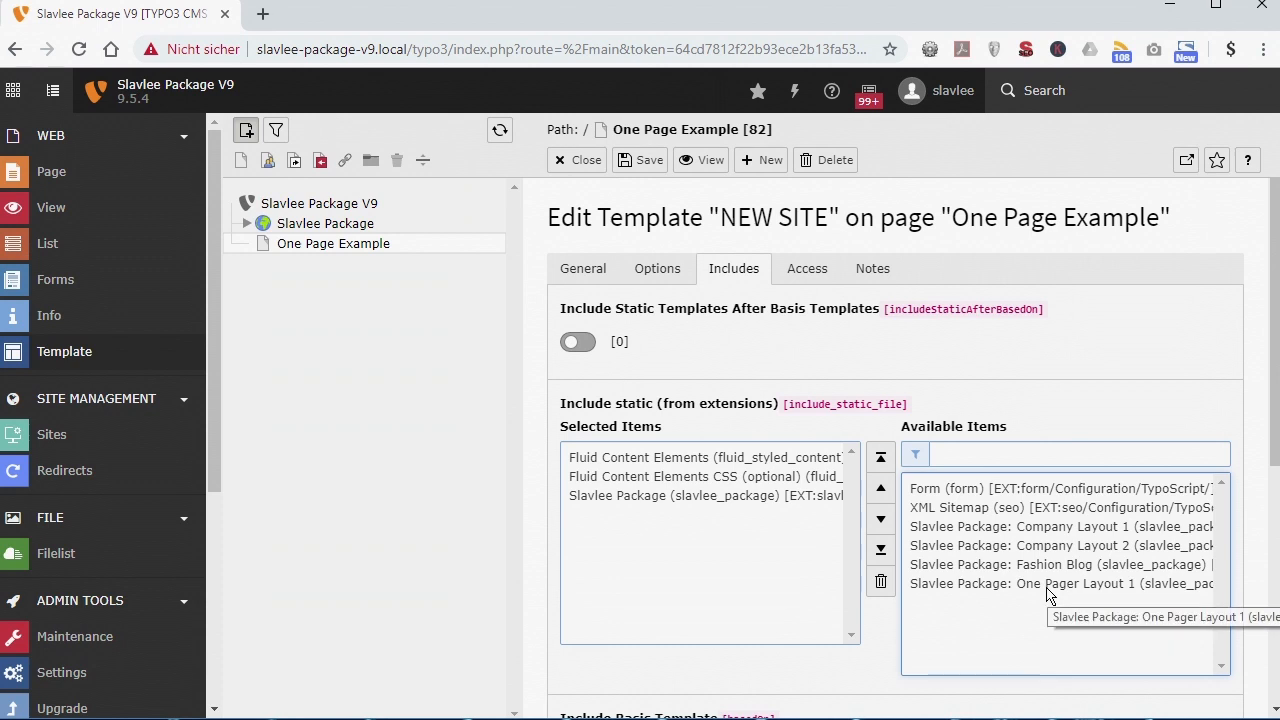
click(1041, 588)
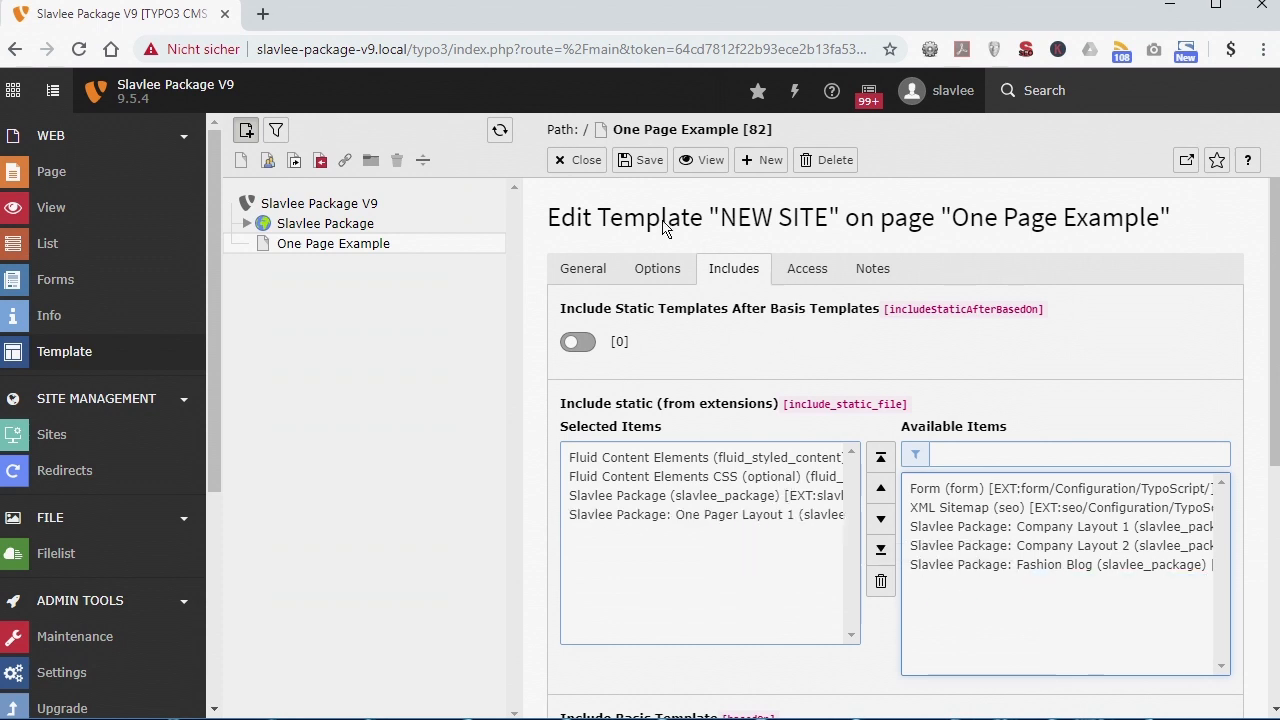
click(641, 161)
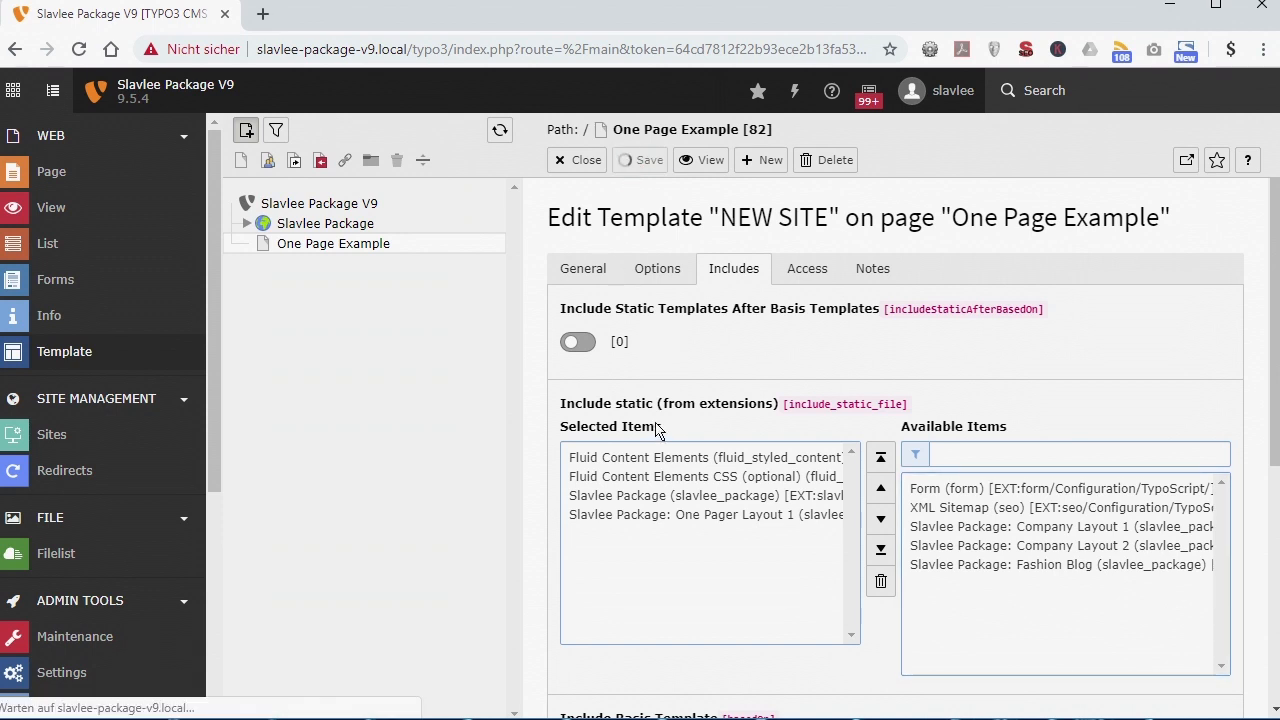
Enable Use as Root Page in the behaviour properties of the One Page Example page and save the page.
click(87, 168)
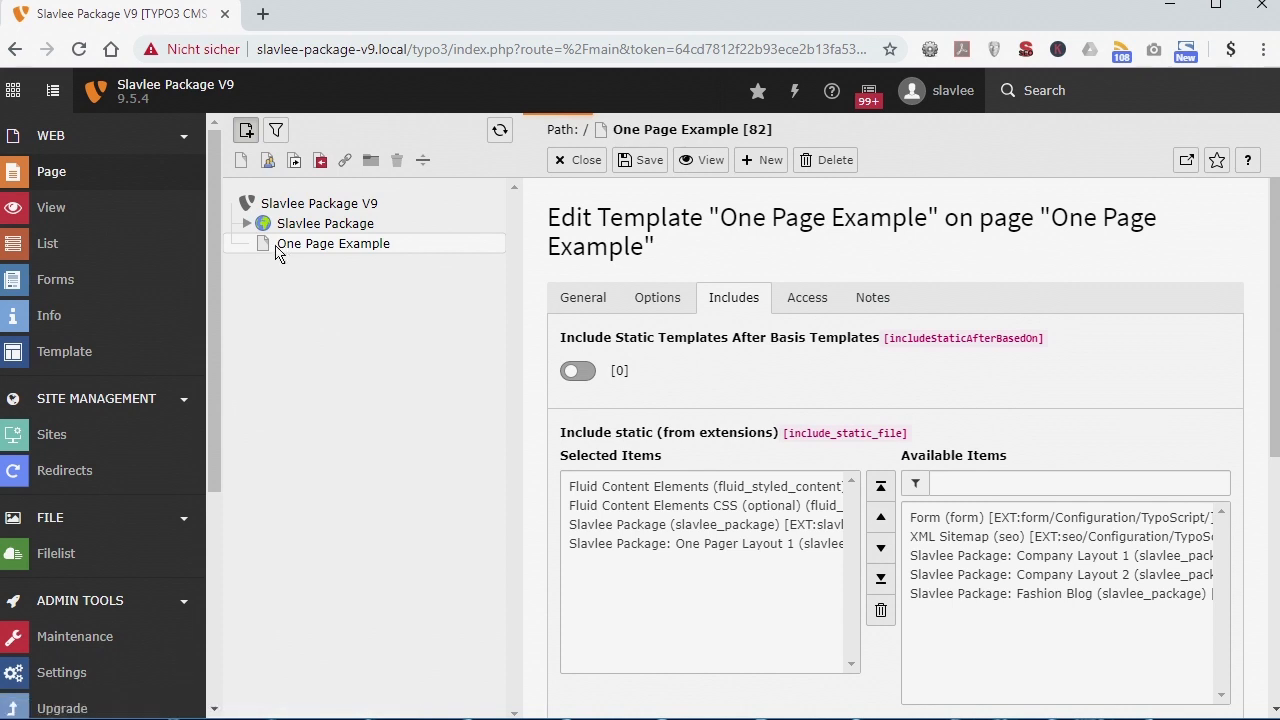
click(585, 189)
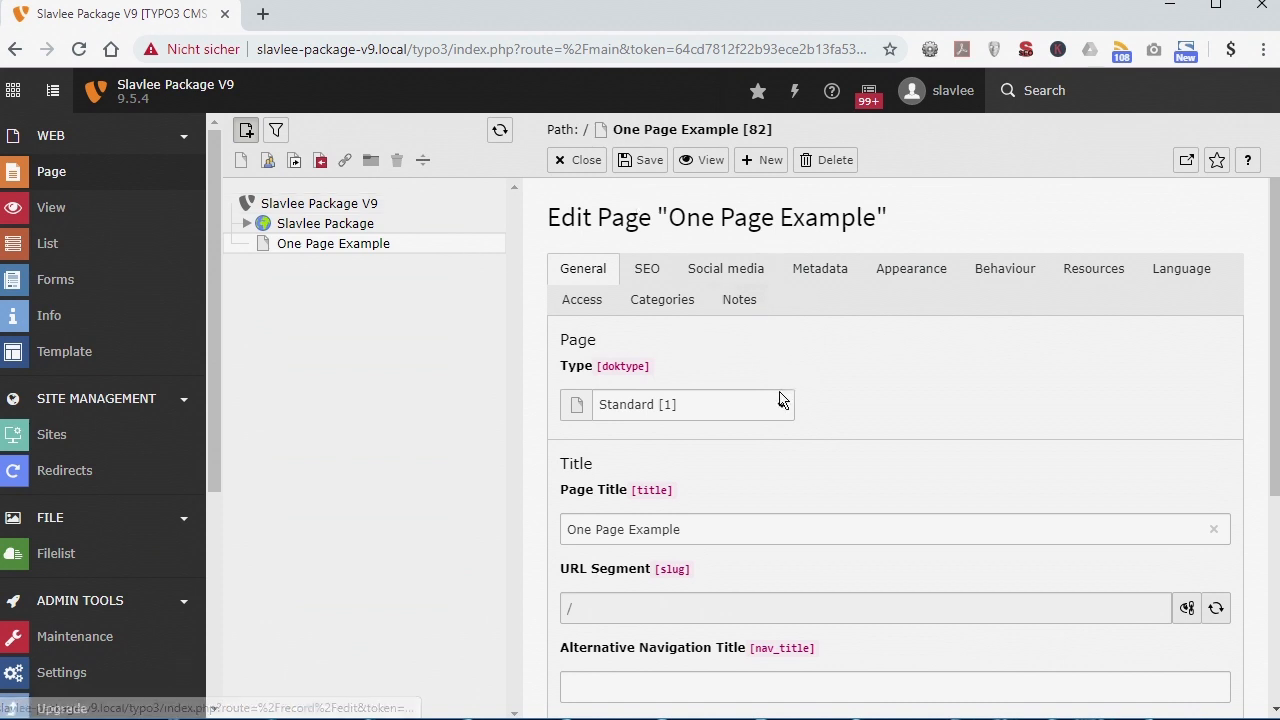
click(1005, 268)
scroll(687, 524, down, 4)
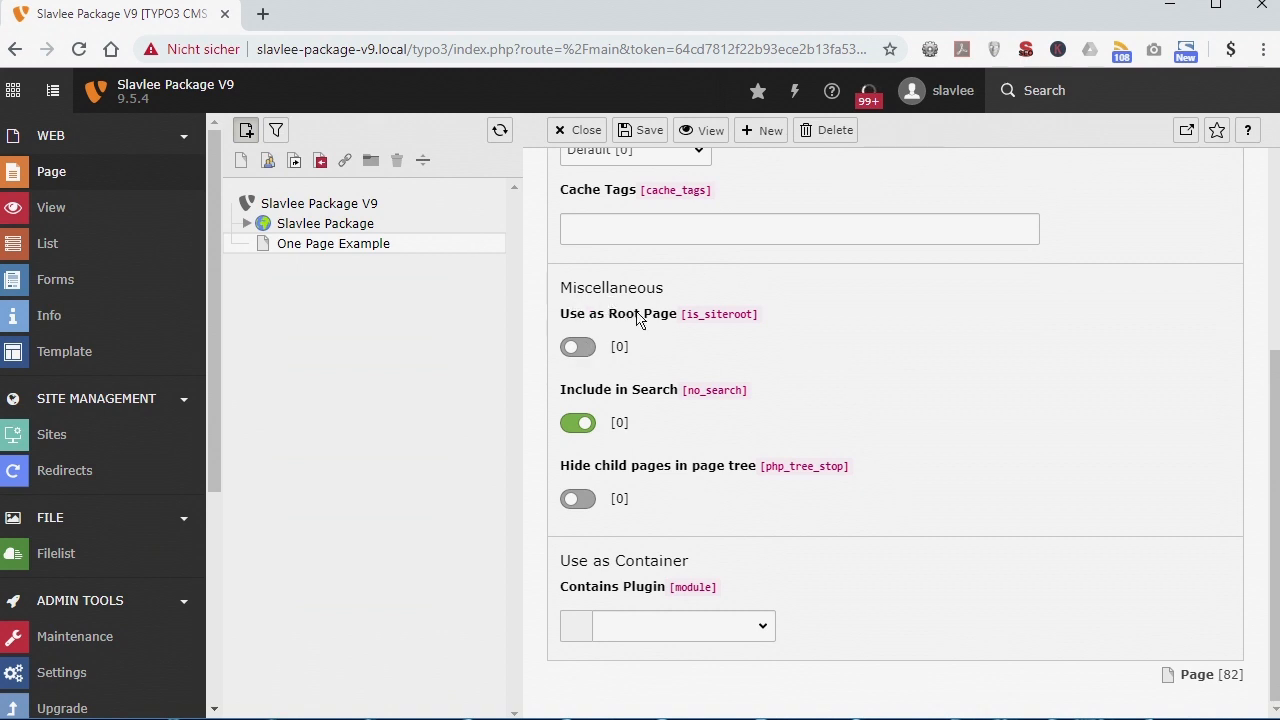
click(584, 350)
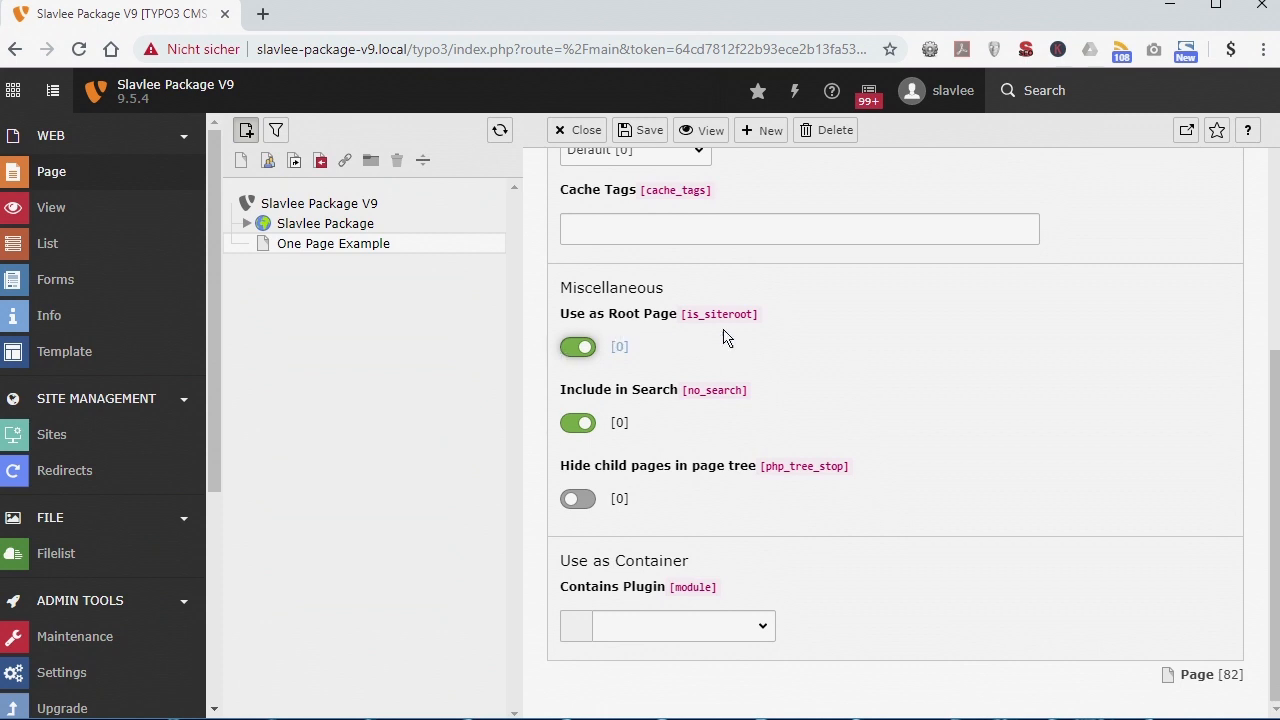
click(642, 130)
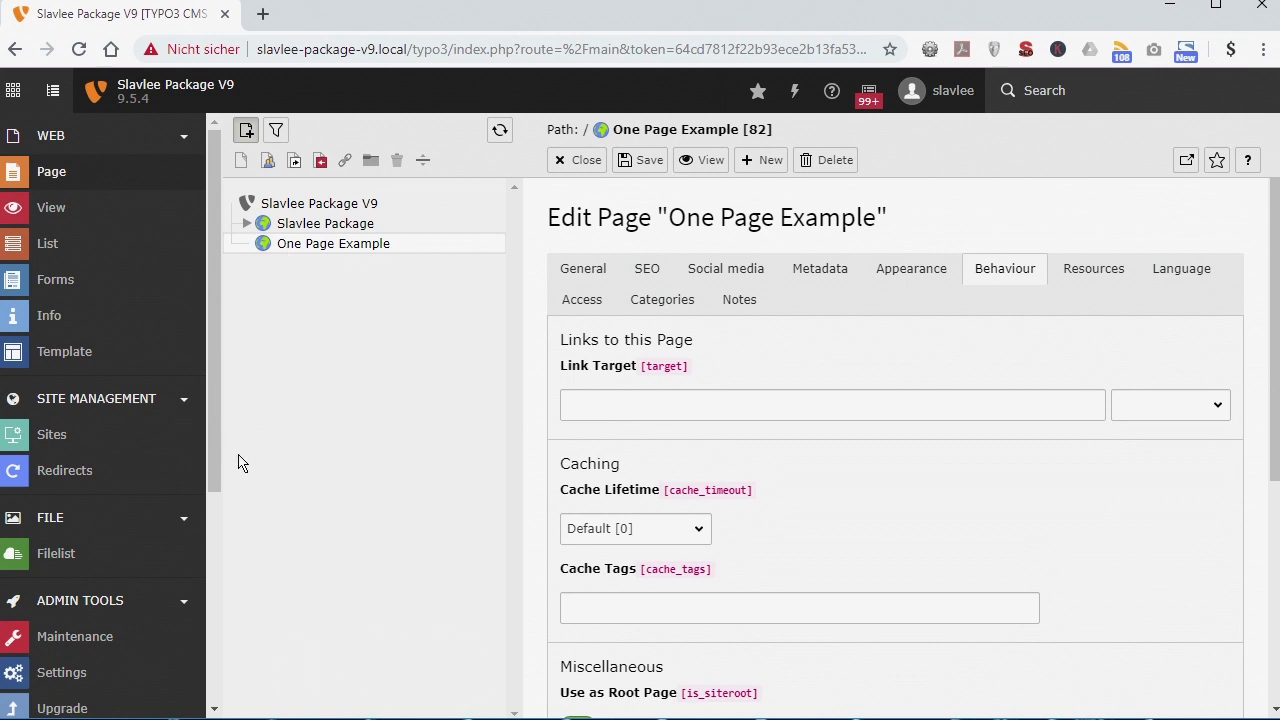
Start a new site configuration for the One Page Example site.
drag(209, 212, 93, 366)
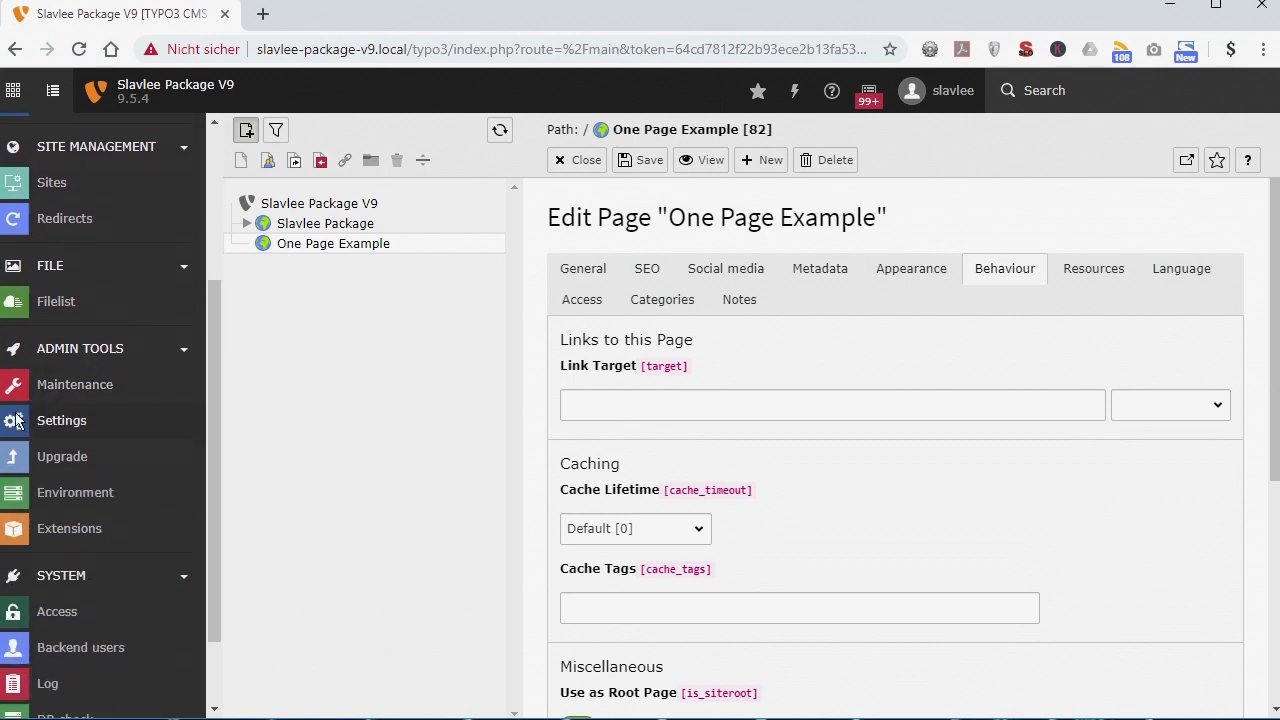
drag(213, 376, 221, 286)
click(58, 333)
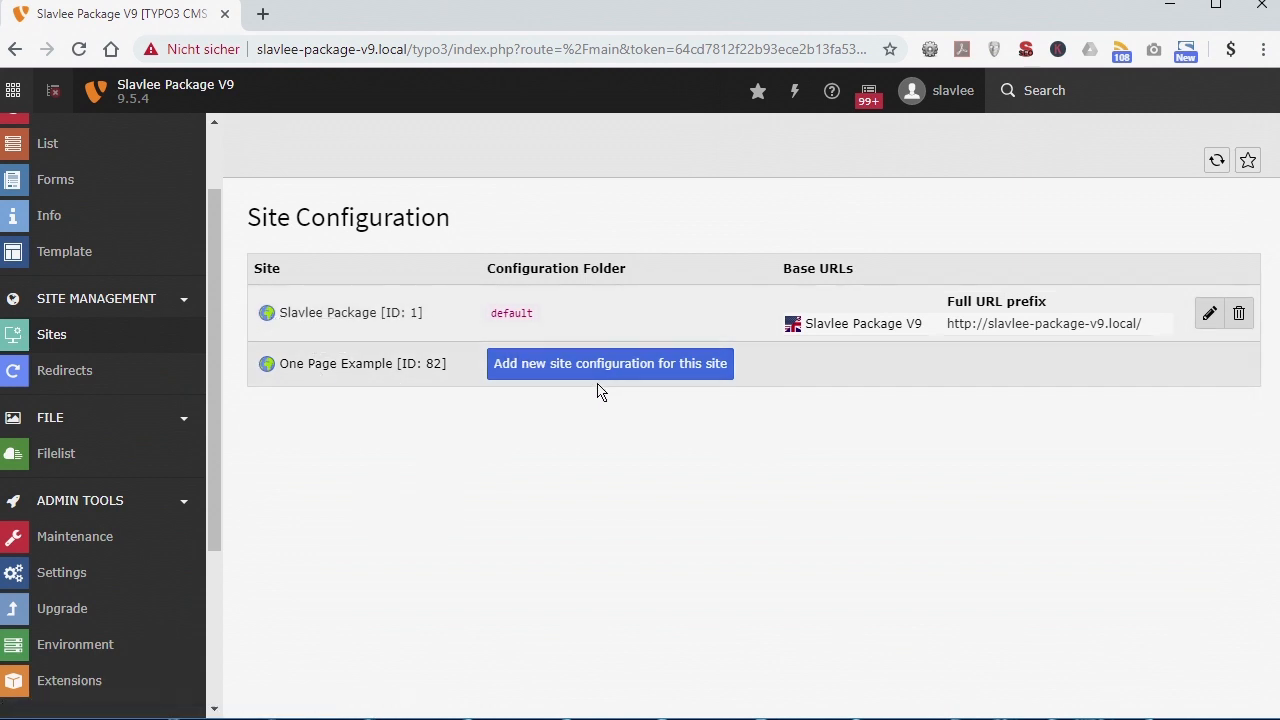
click(677, 369)
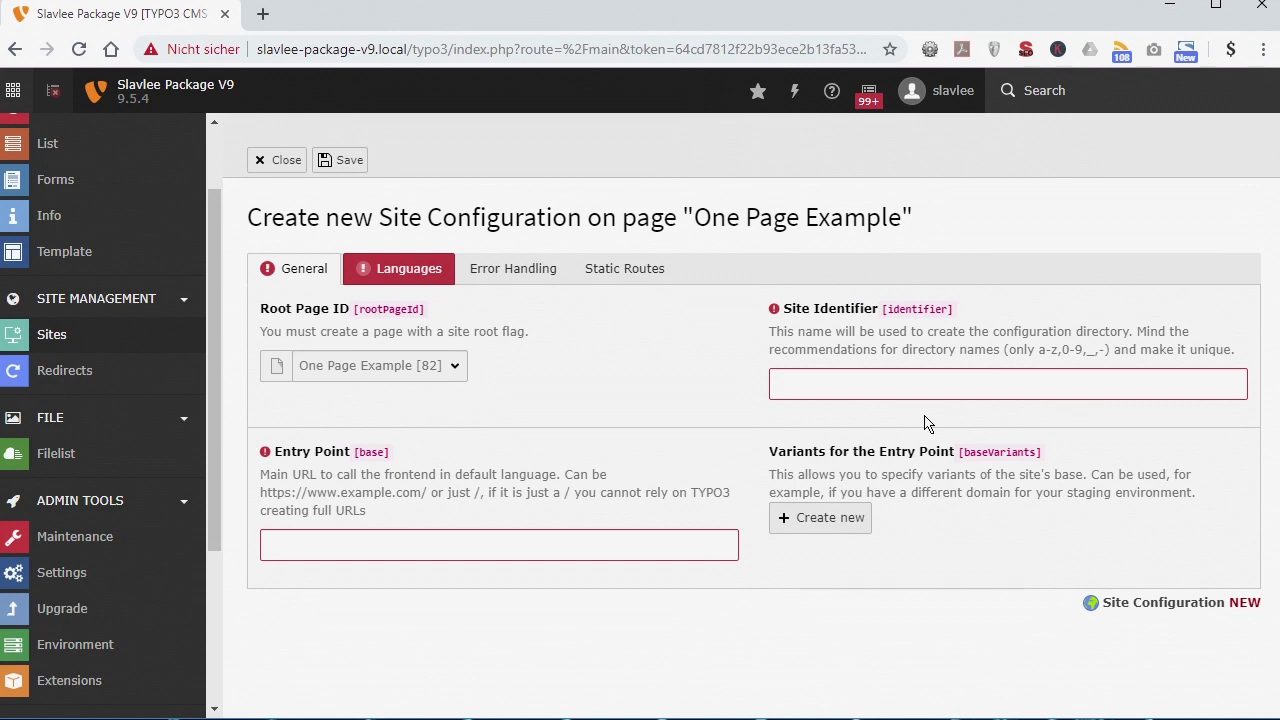
click(936, 386)
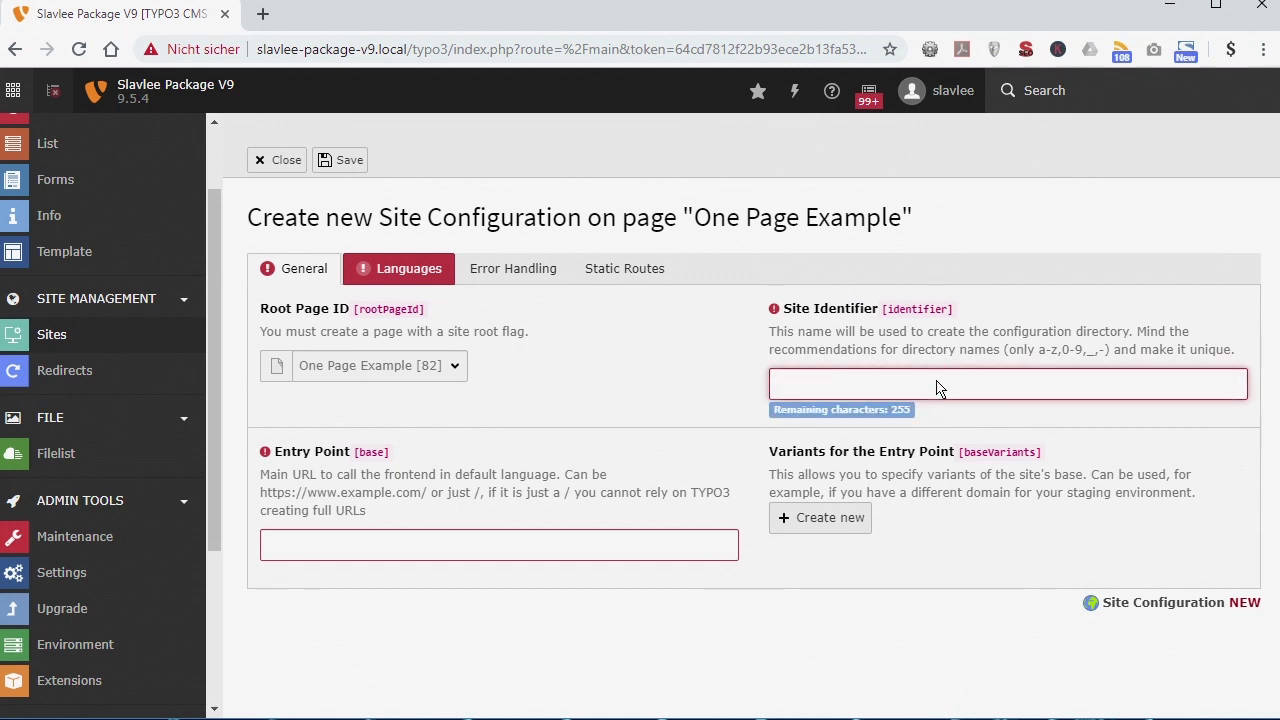
text(onepage)
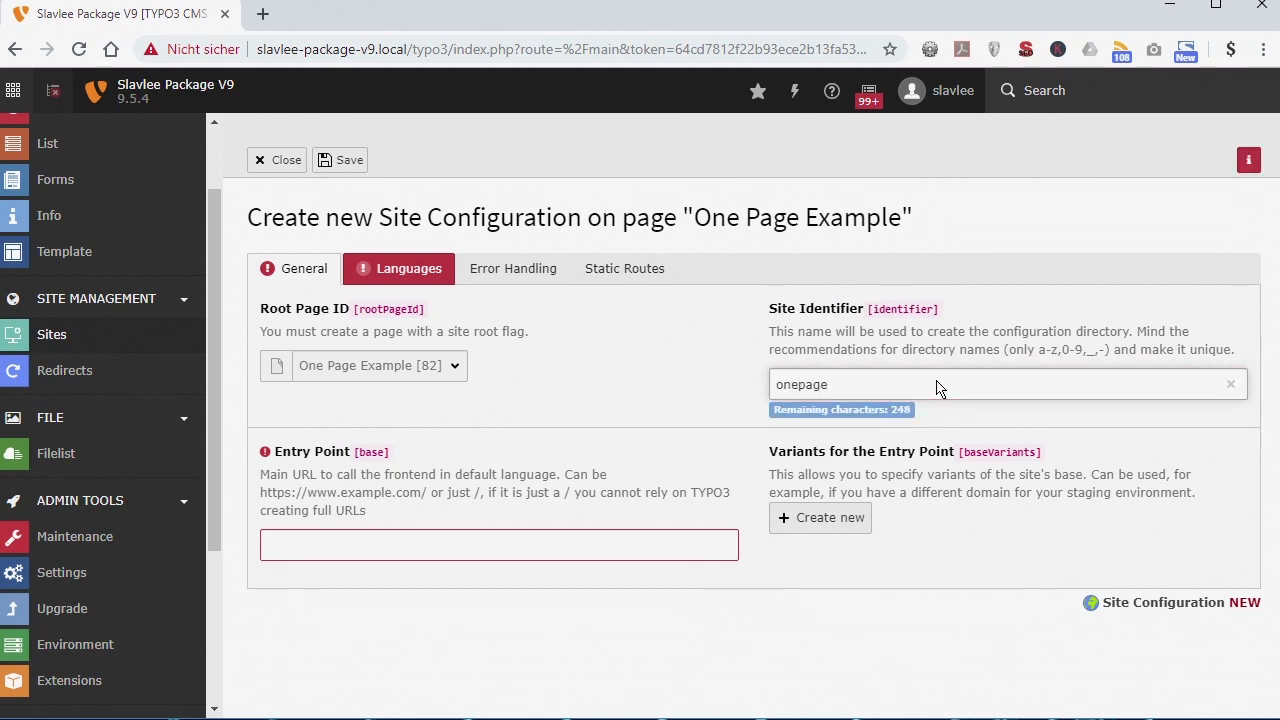
click(709, 400)
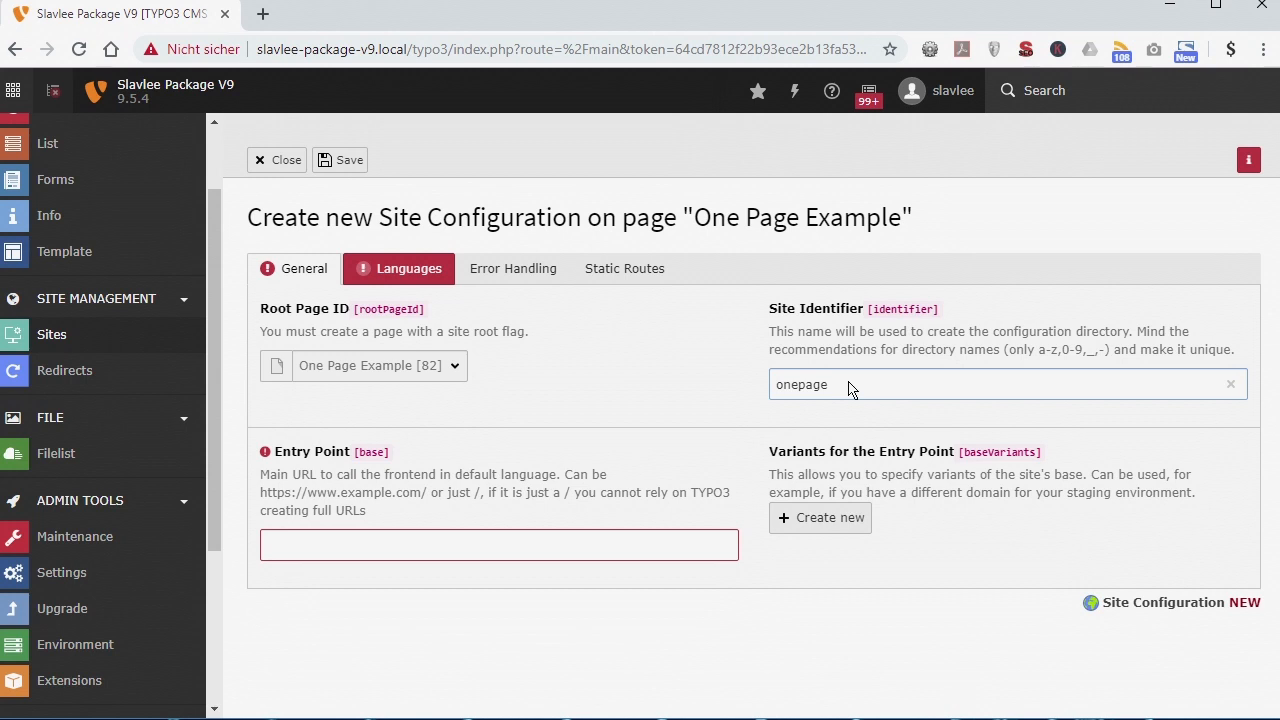
double_click(821, 389)
click(709, 392)
click(307, 553)
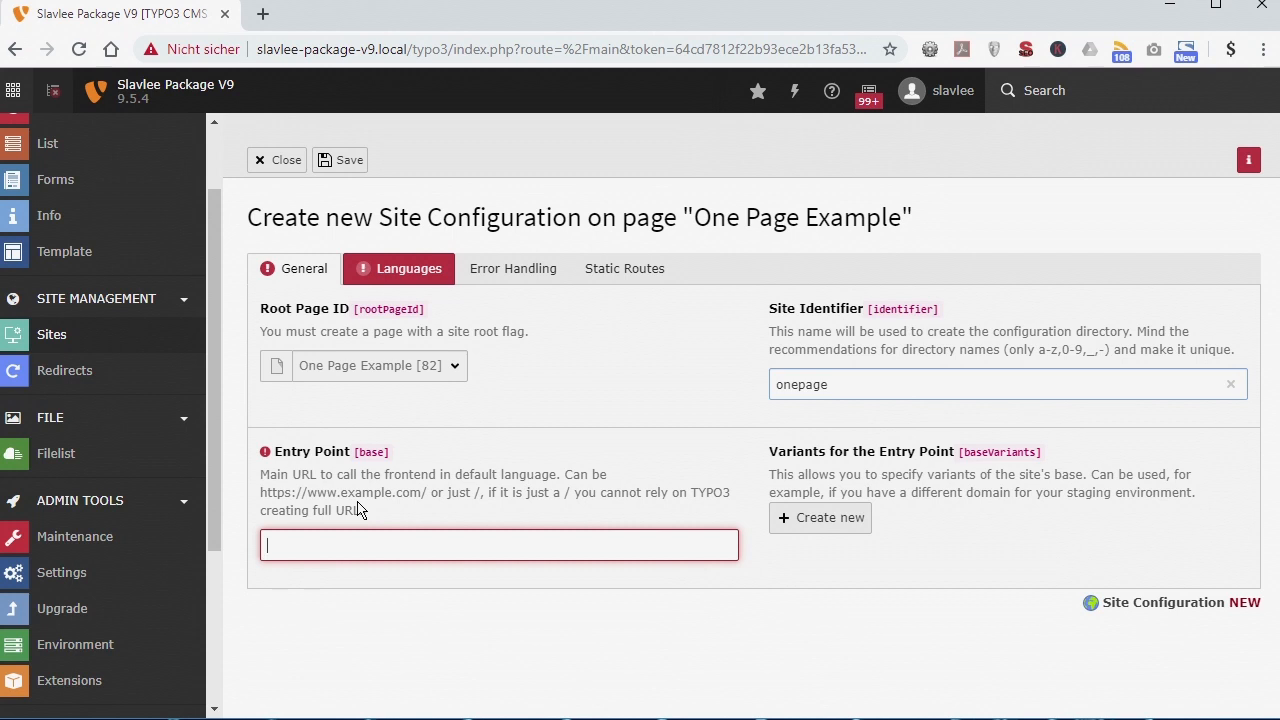
text(ht)
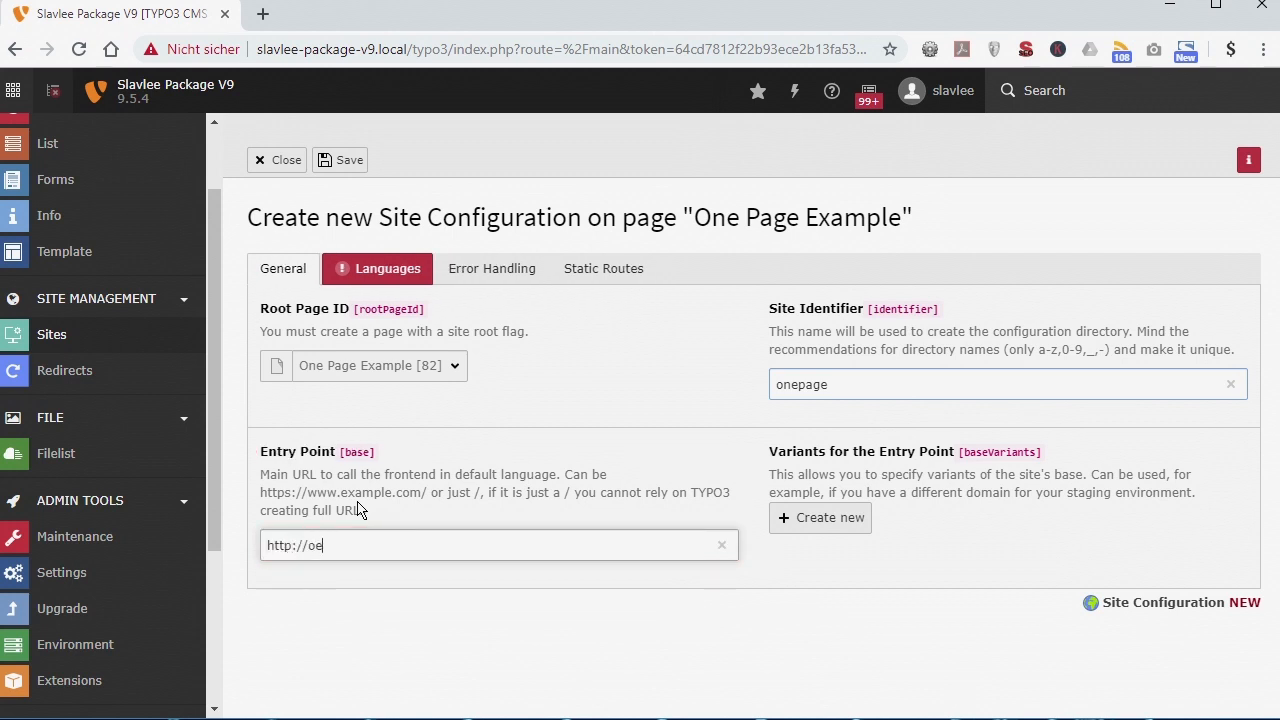
text(tp://onepage.local)
Set the title of the site's default language to English.
click(390, 269)
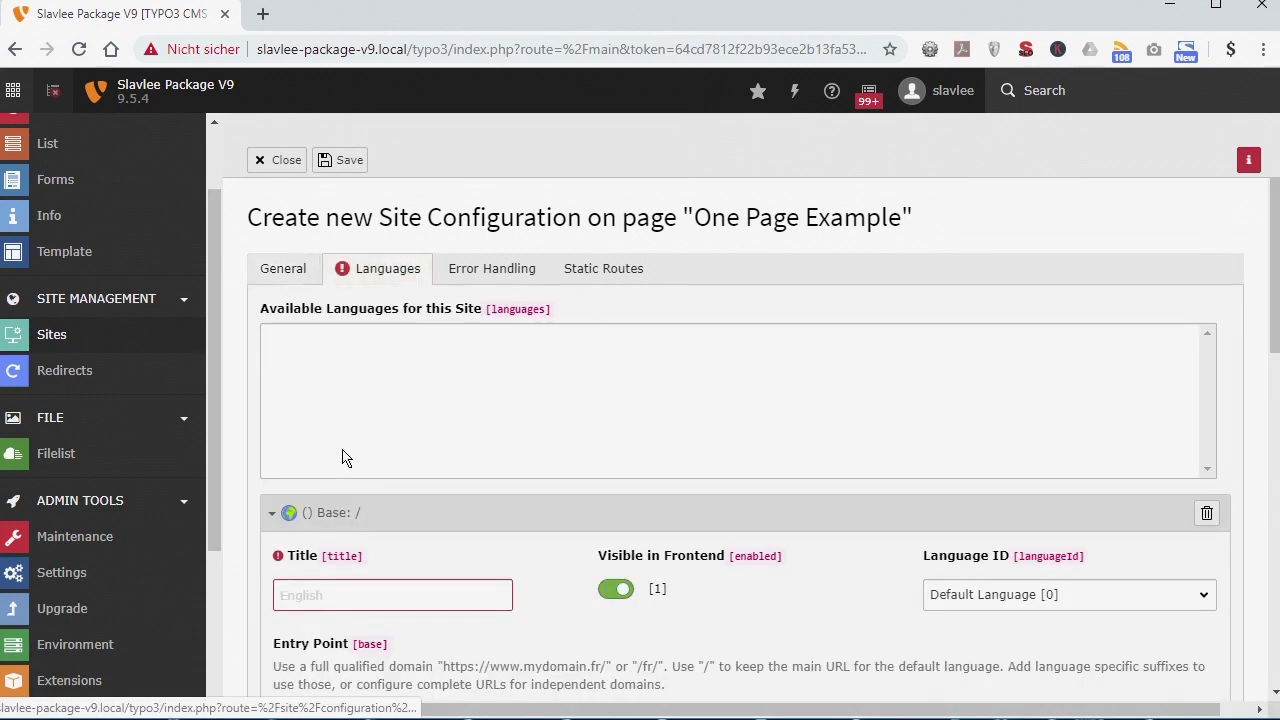
click(350, 597)
text(English)
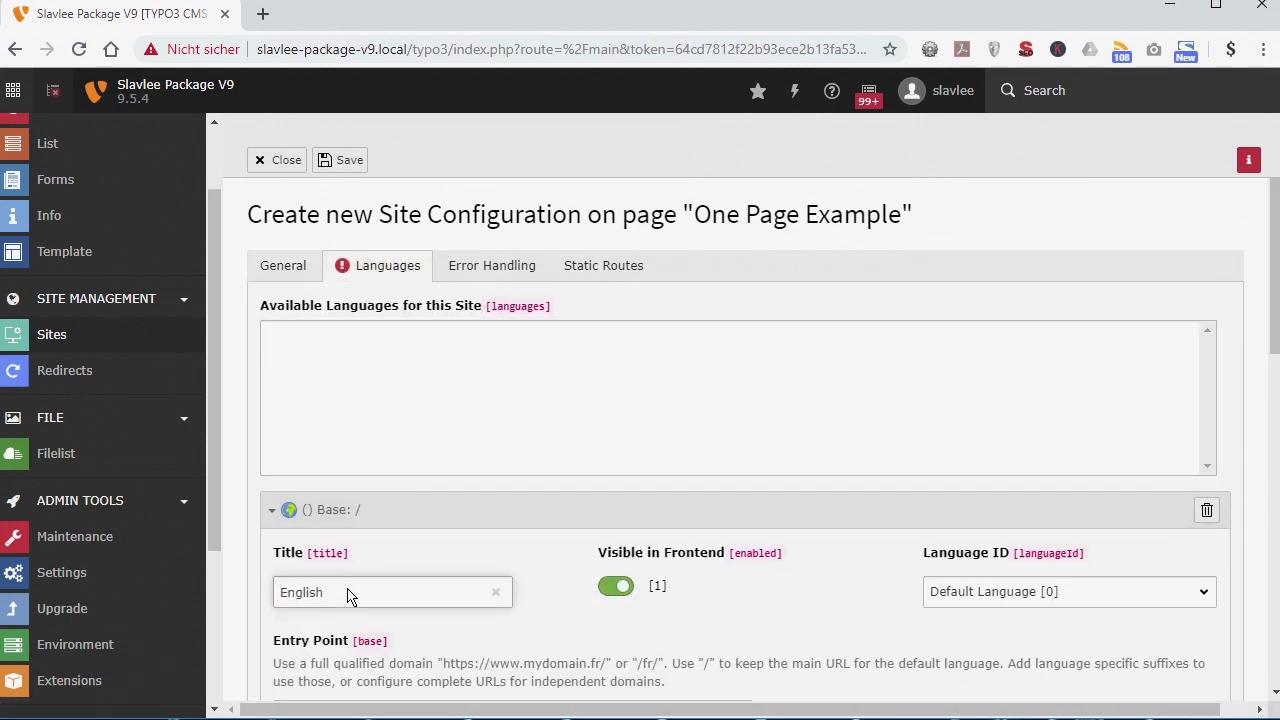
scroll(875, 430, down, 2)
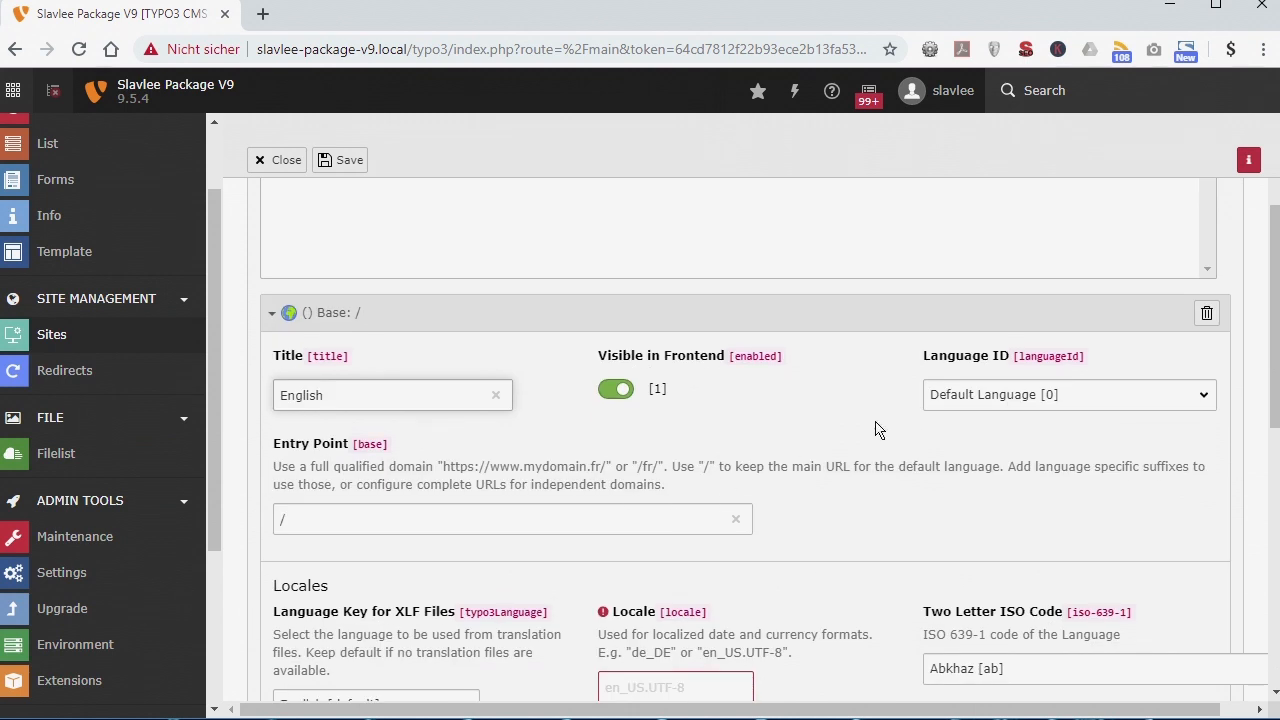
Set the default language's locale to en_GB.UTF-8 and its two-letter ISO code to English [en].
scroll(674, 516, down, 2)
click(669, 488)
text(en_GB.UTF-8)
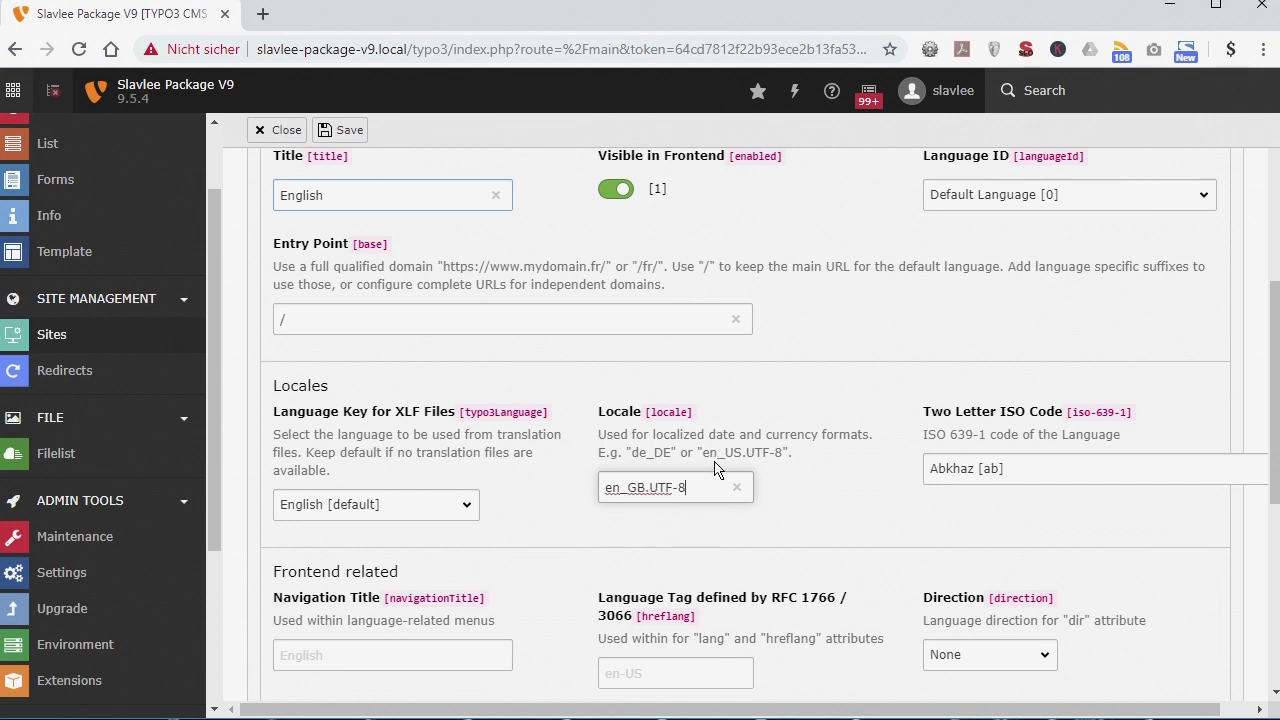
scroll(715, 470, down, 1)
click(1088, 366)
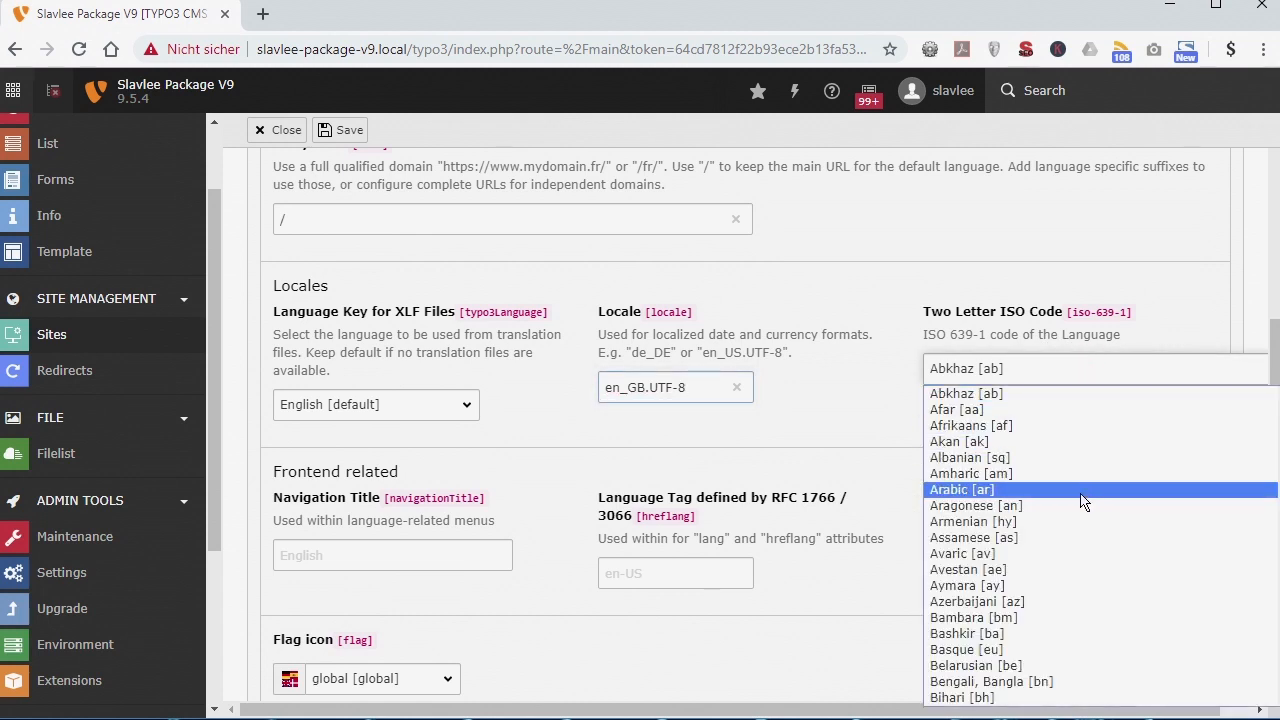
scroll(1085, 502, down, 12)
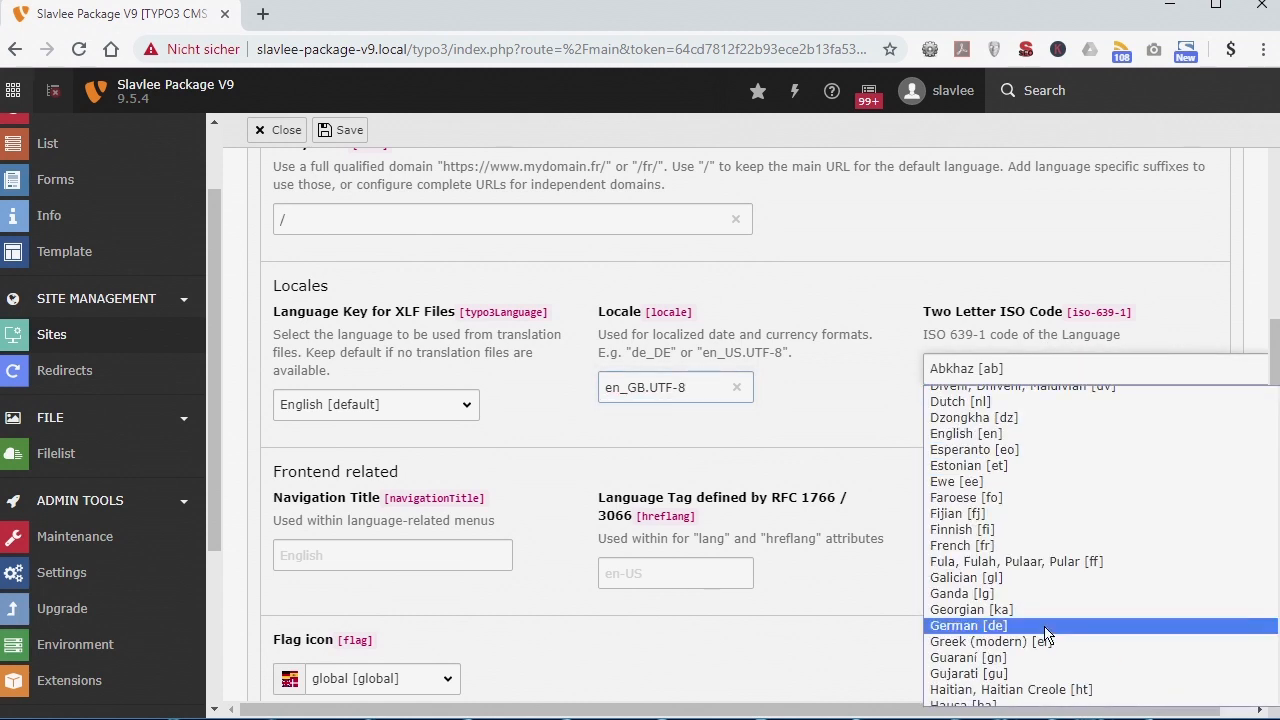
scroll(1045, 635, down, 4)
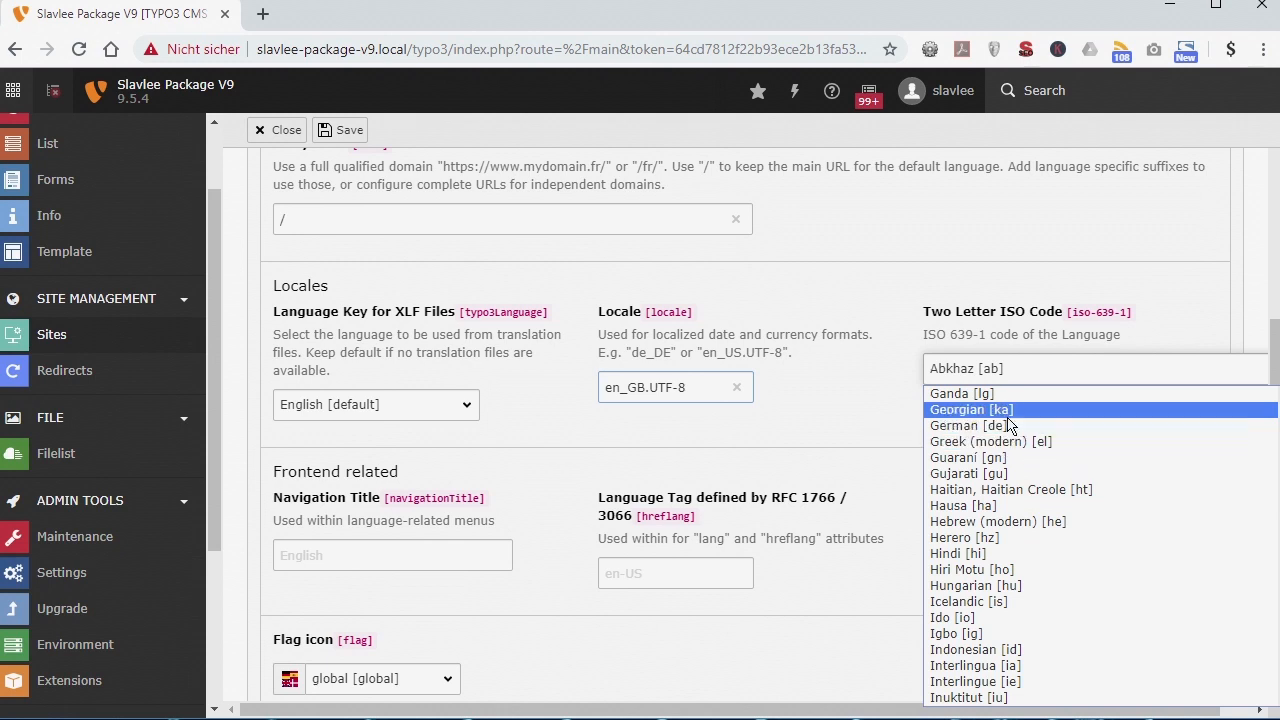
key(e)
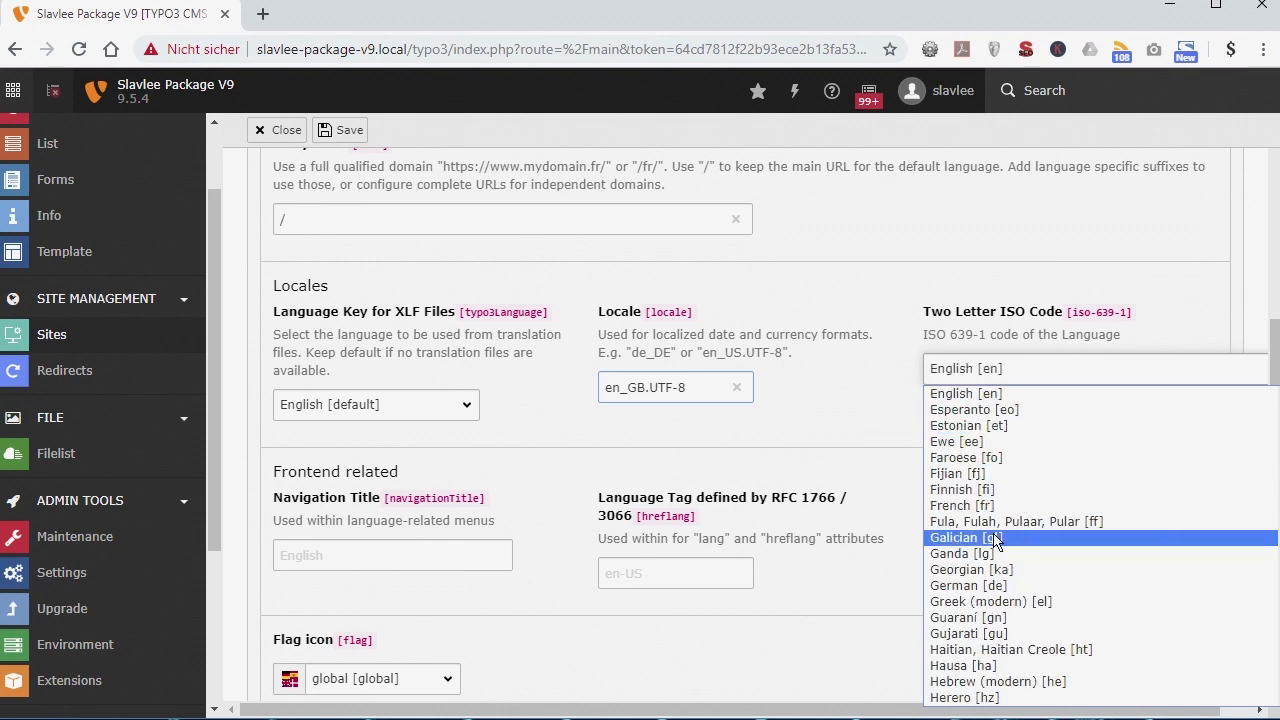
click(998, 396)
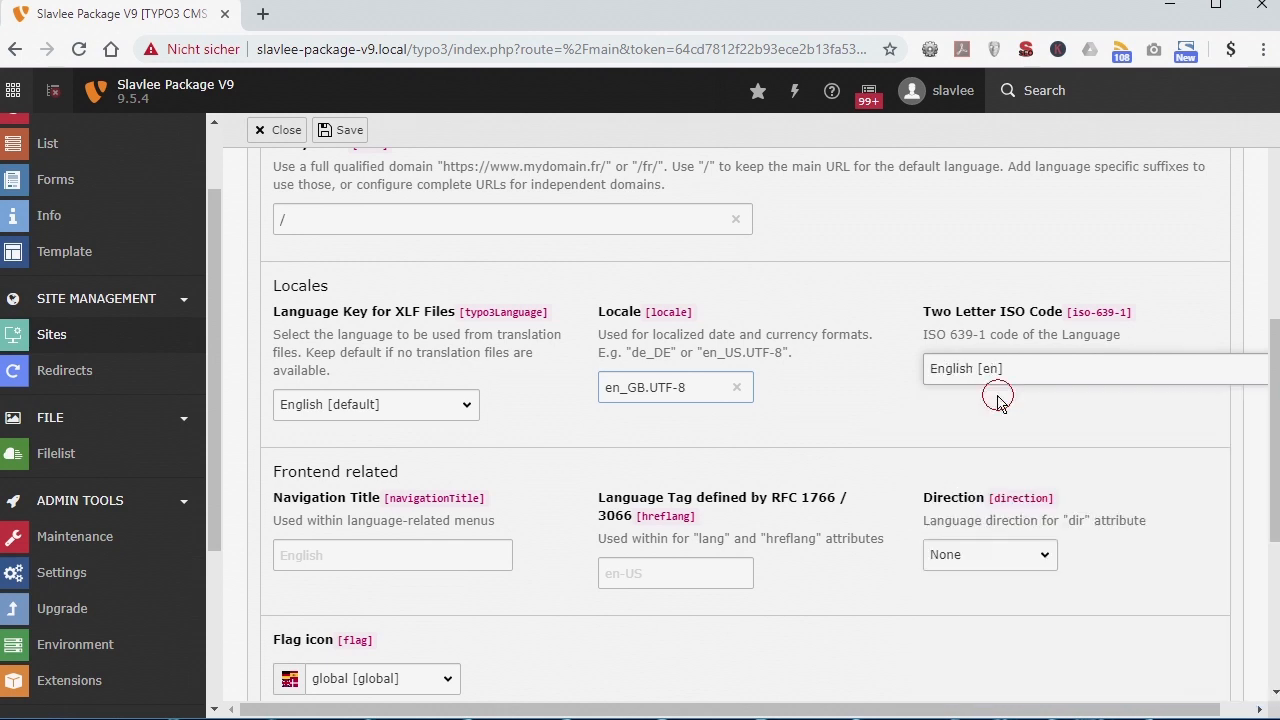
Enter English as the language's navigation title and en-GB as its language tag.
click(353, 560)
text(Engl)
text(e)
text(n-GB)
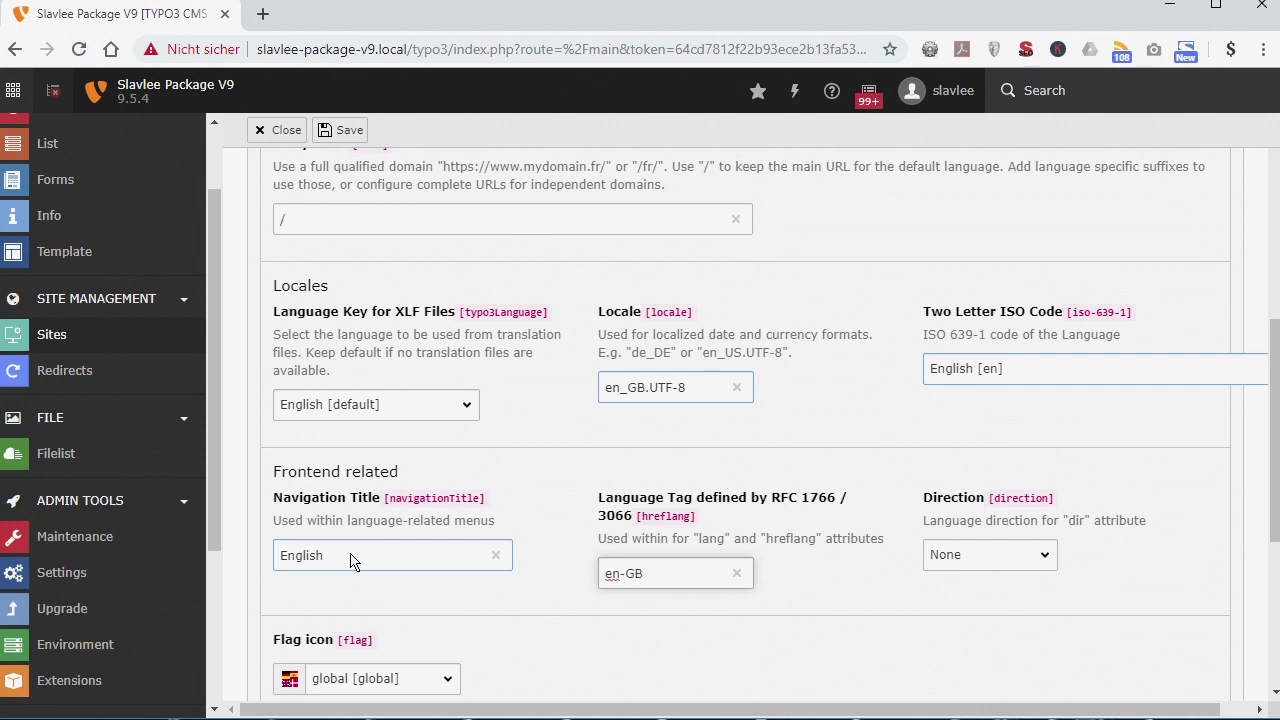
Set the language direction to Left to Right [ltr] and its flag icon to gb.
scroll(352, 561, down, 2)
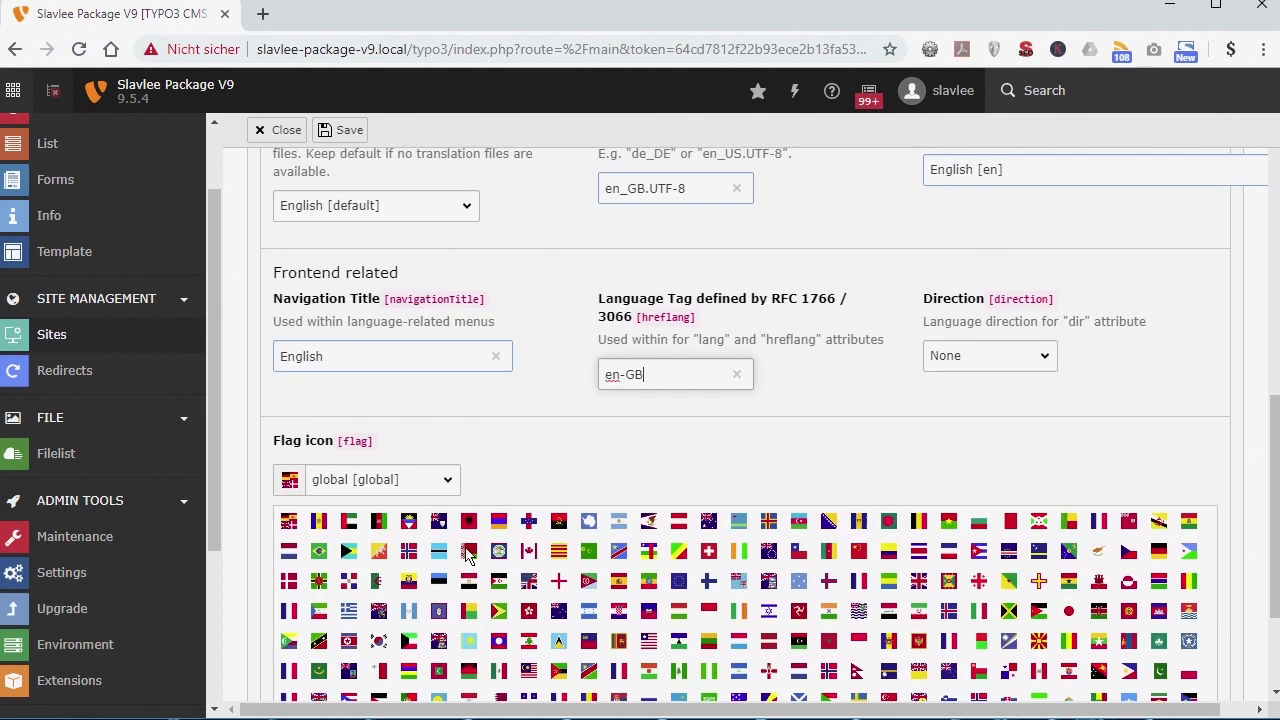
click(1022, 357)
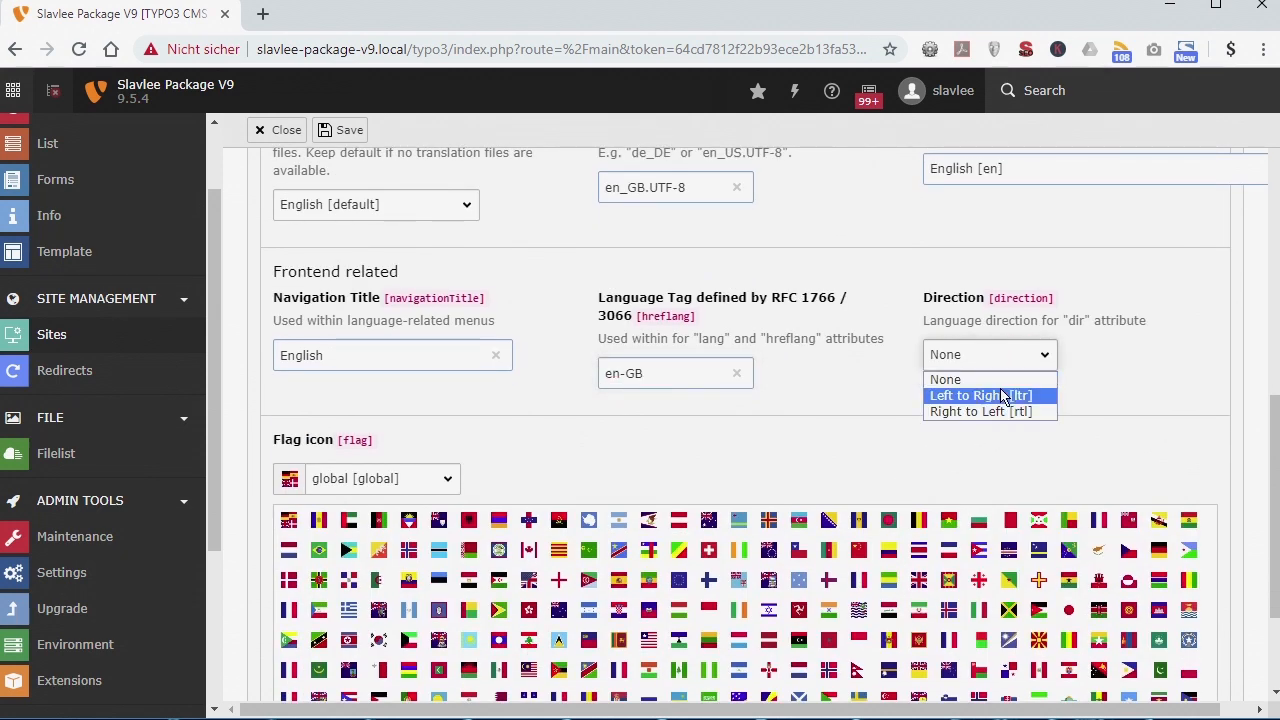
click(985, 394)
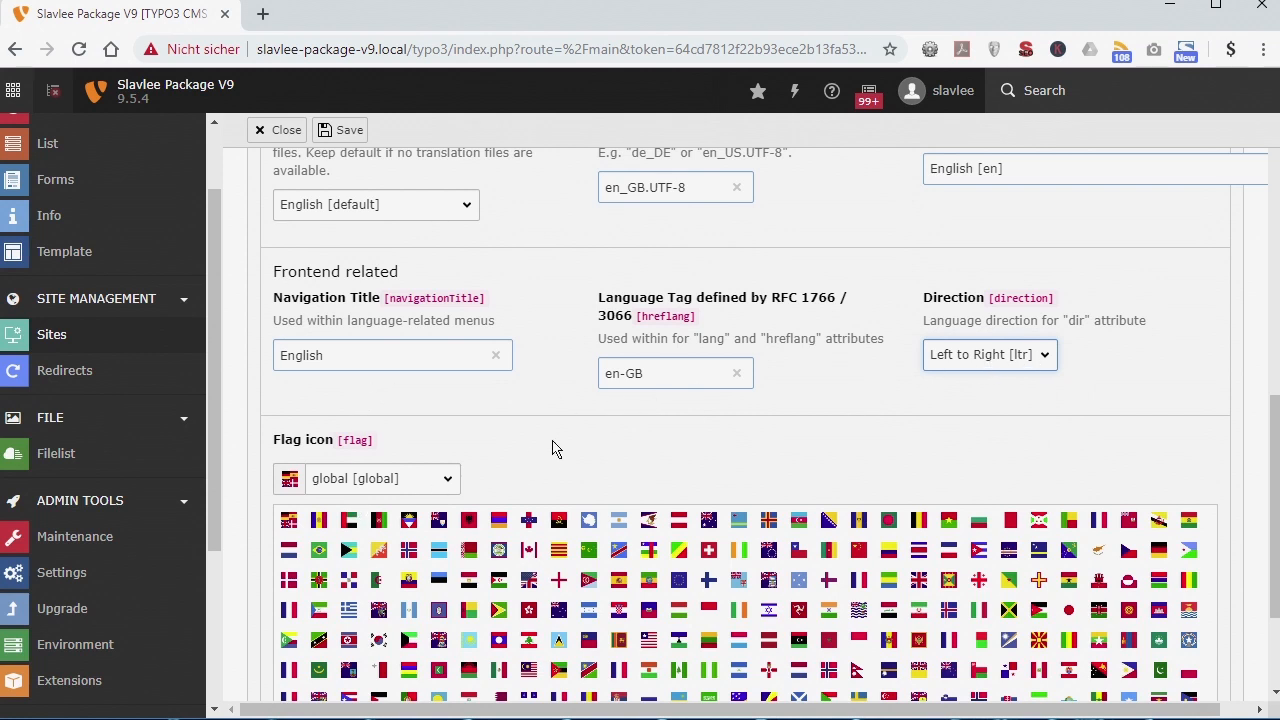
scroll(339, 362, down, 2)
click(416, 312)
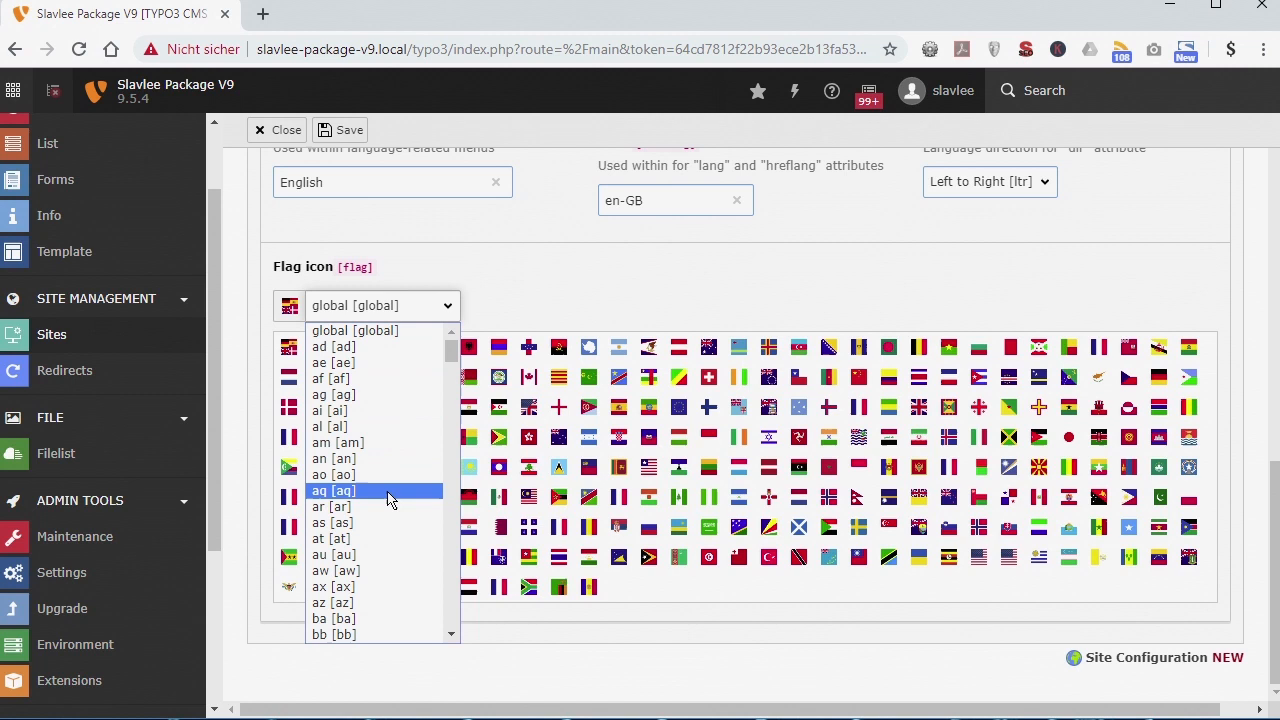
key(g)
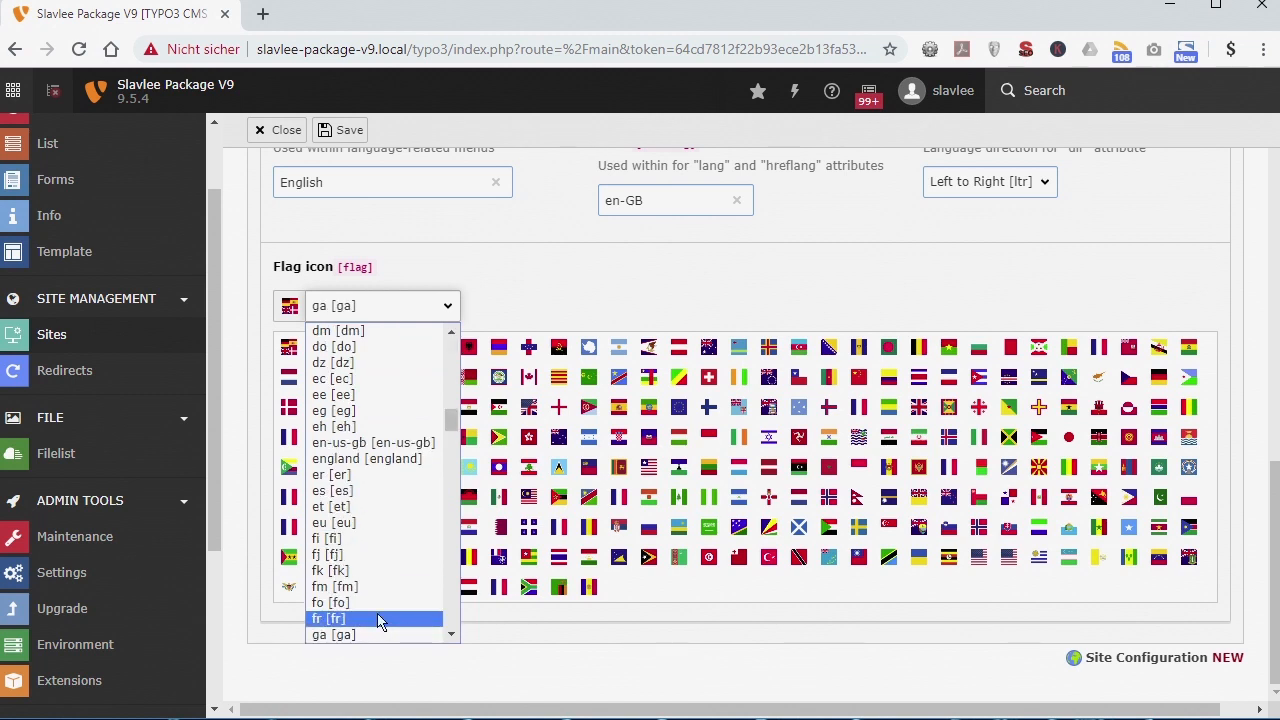
scroll(380, 617, down, 3)
click(345, 450)
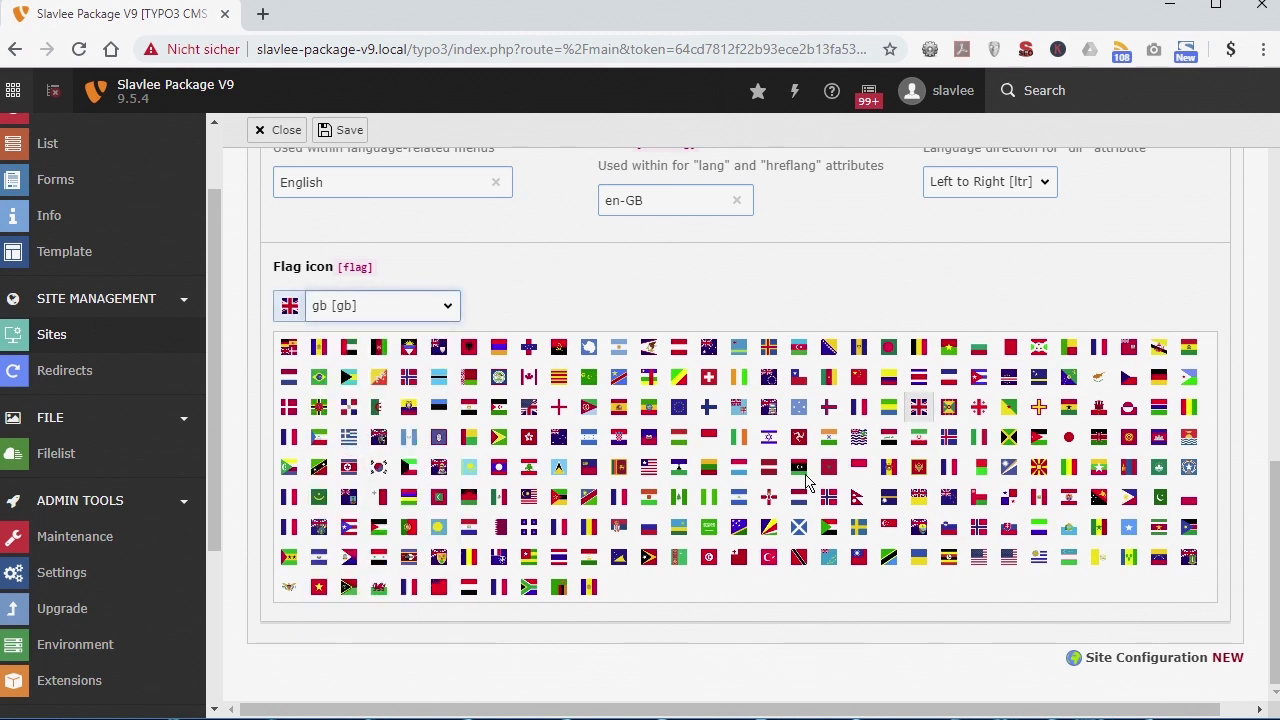
Save the new site configuration for One Page Example and close it.
scroll(838, 241, up, 10)
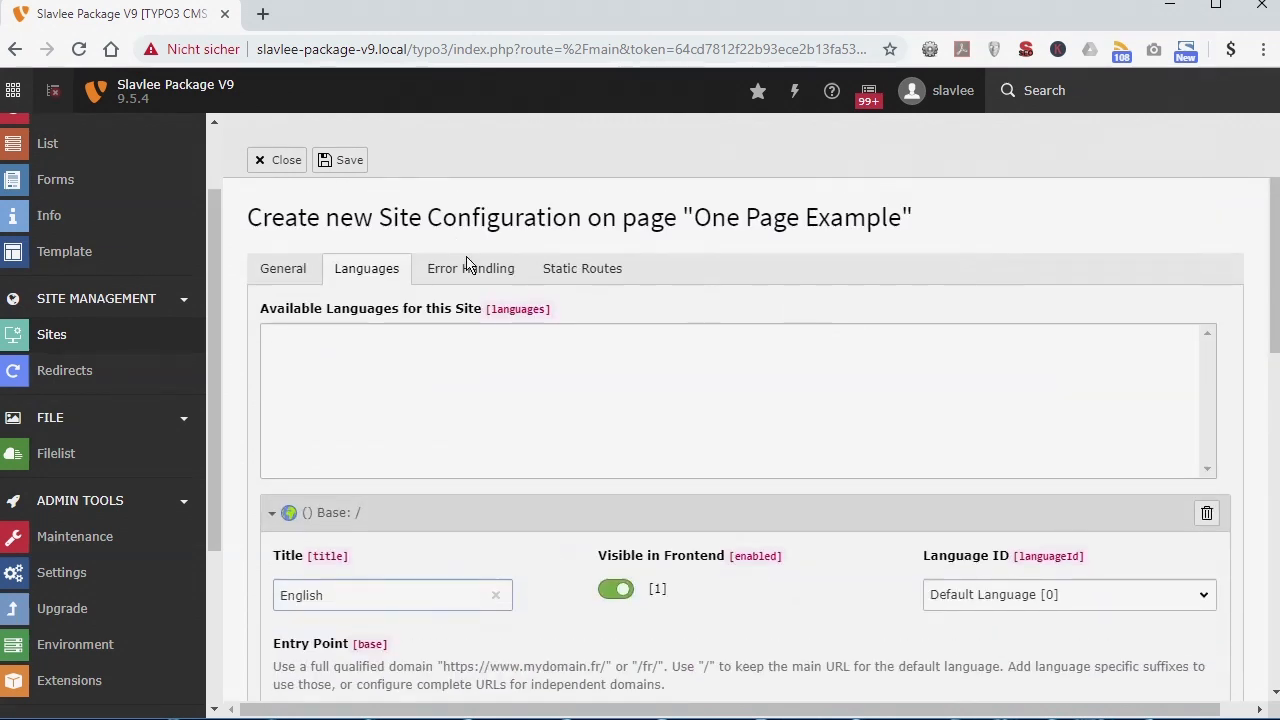
click(345, 161)
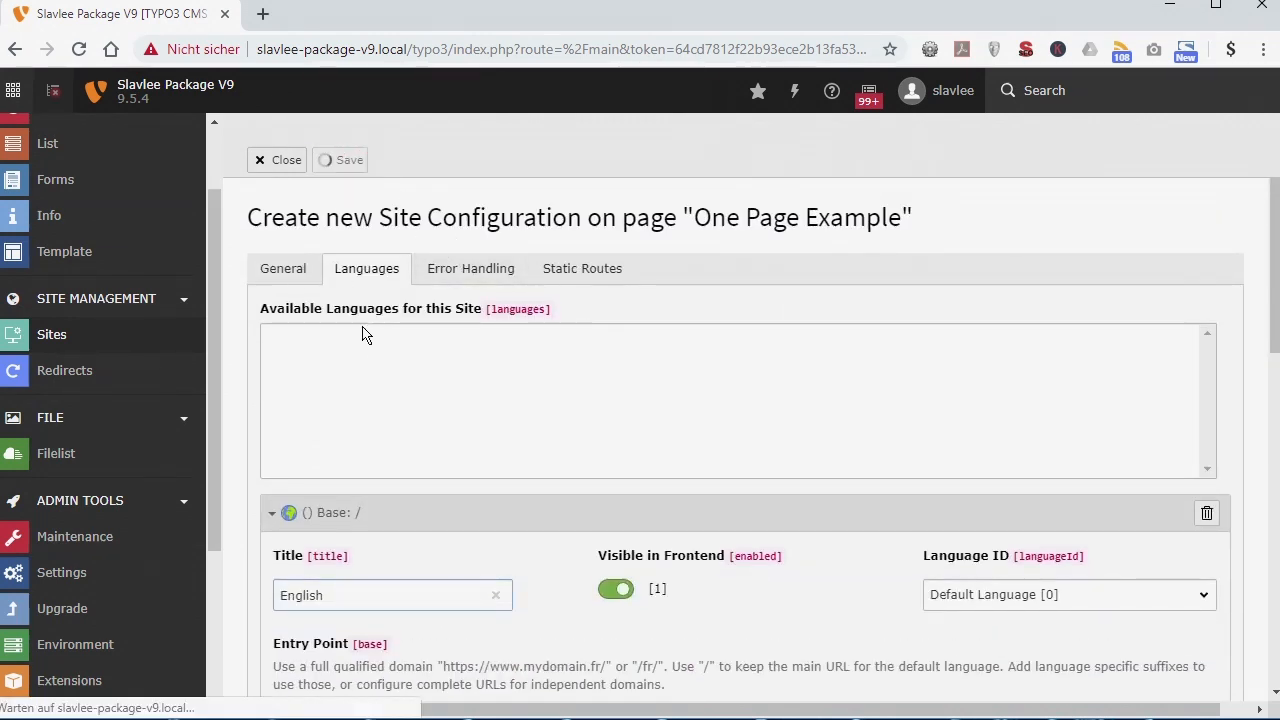
click(277, 160)
Preview the One Page Example page in the frontend and check its address.
scroll(206, 223, up, 2)
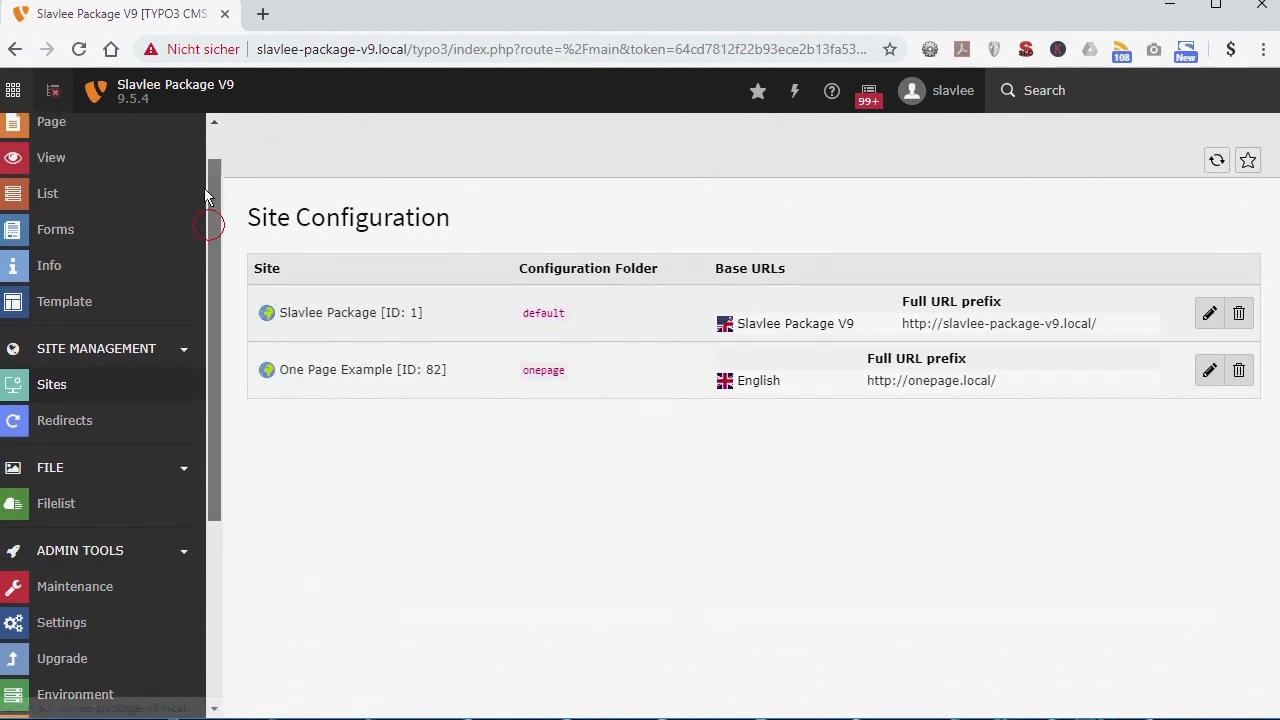
click(63, 163)
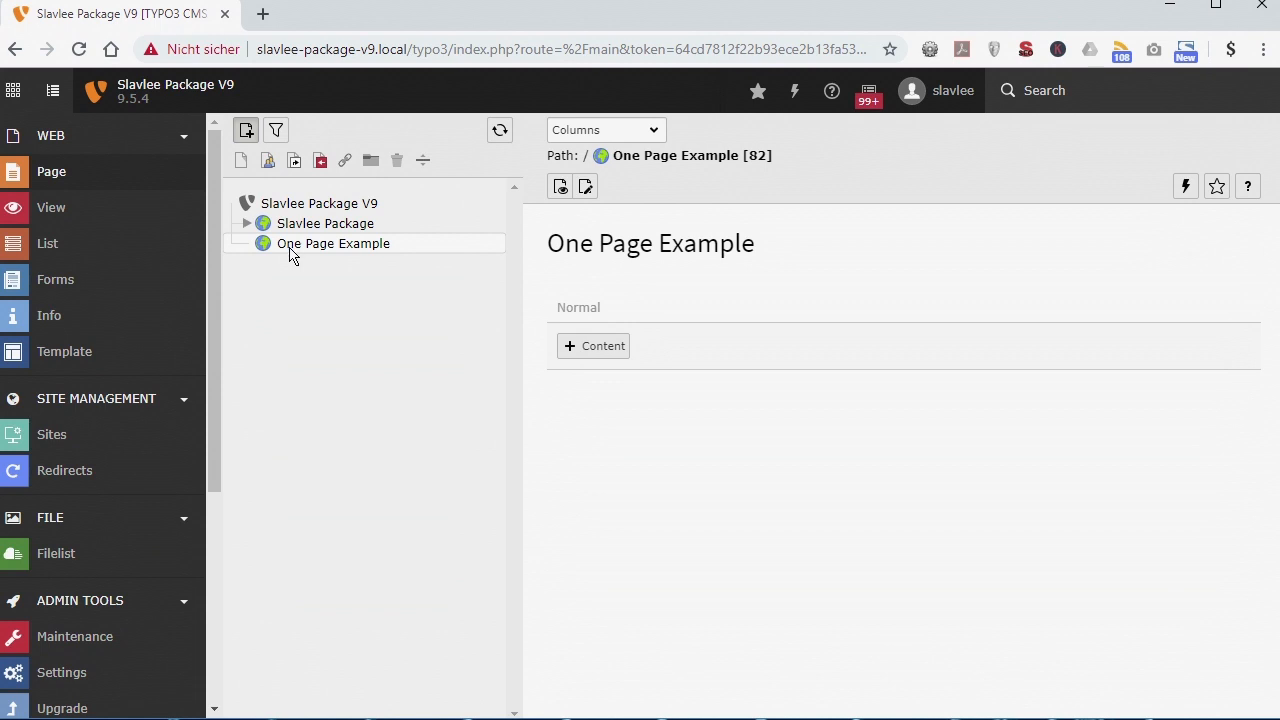
right_click(371, 263)
click(420, 274)
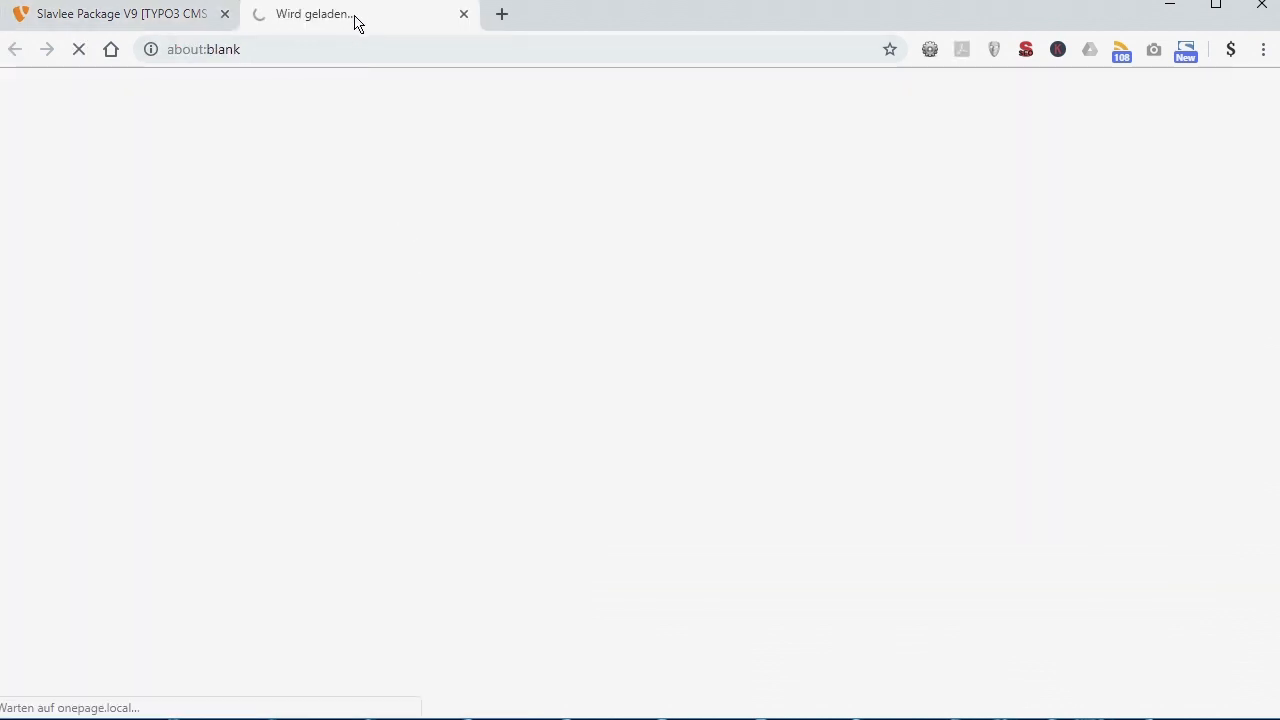
drag(356, 20, 153, 20)
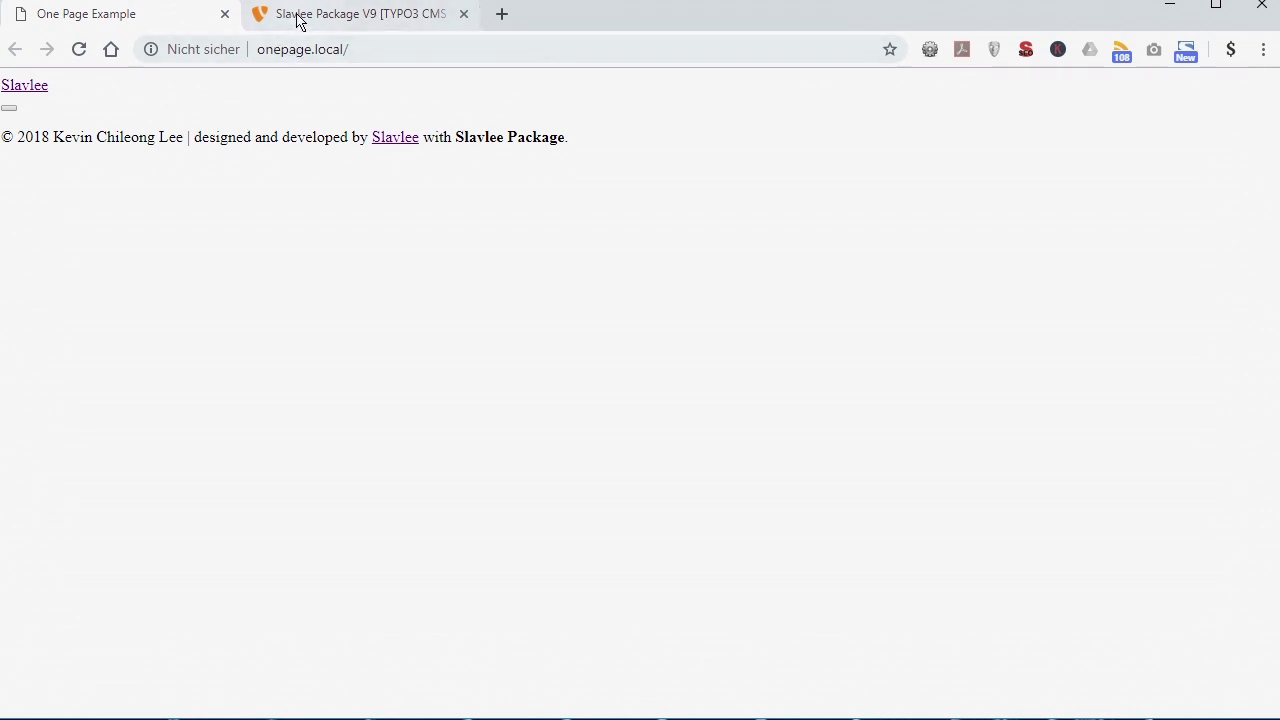
click(383, 50)
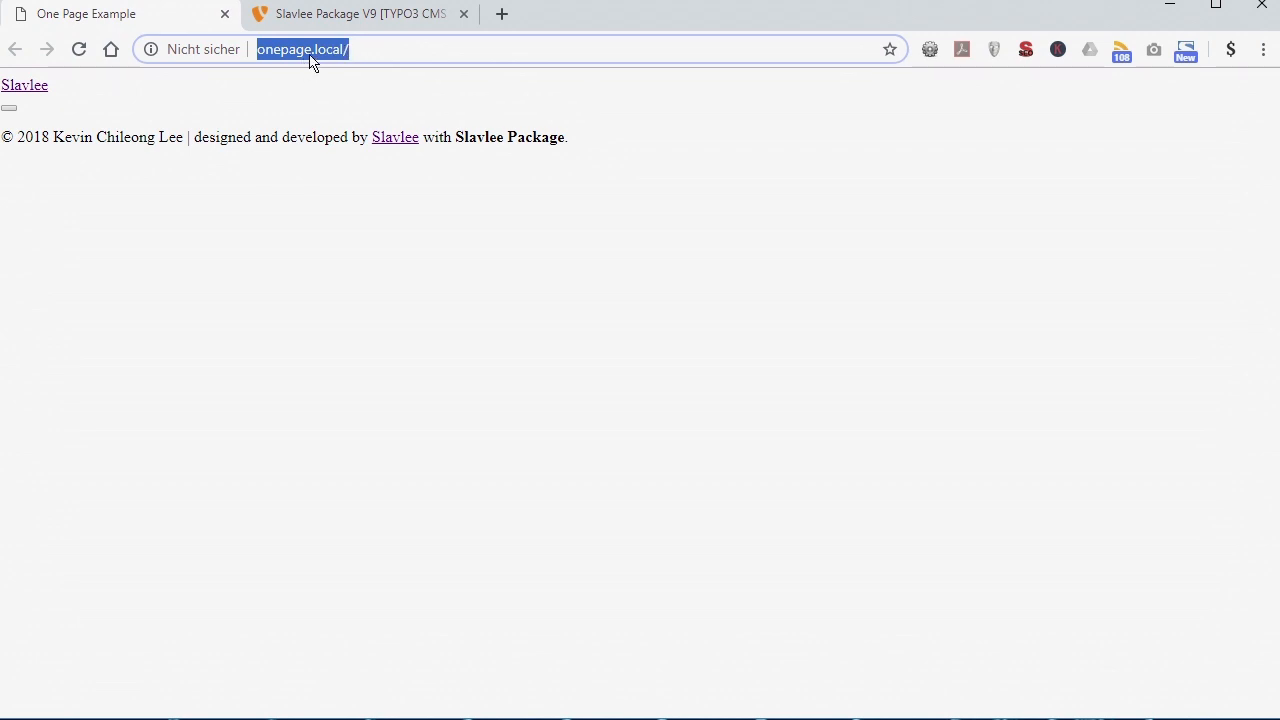
click(266, 56)
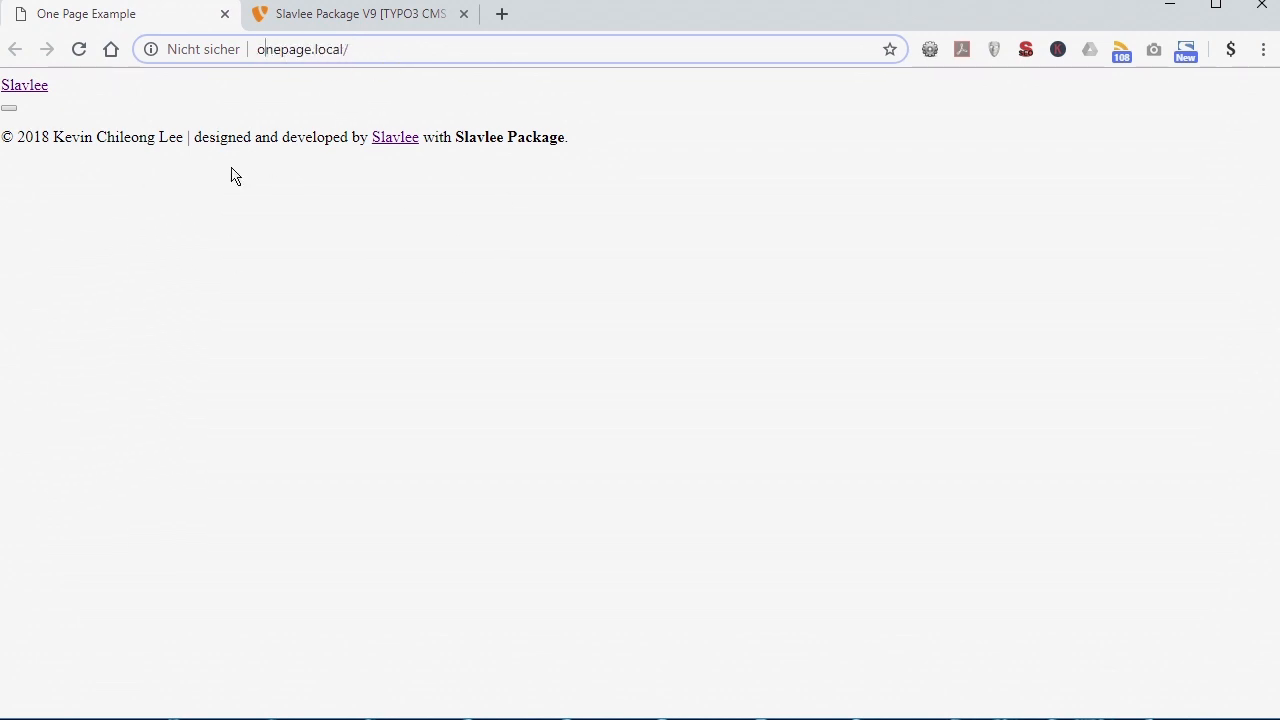
Back in the TYPO3 backend, set the backend layout for One Page Example only to One Pager Layout 1, then save and close its page properties.
click(355, 20)
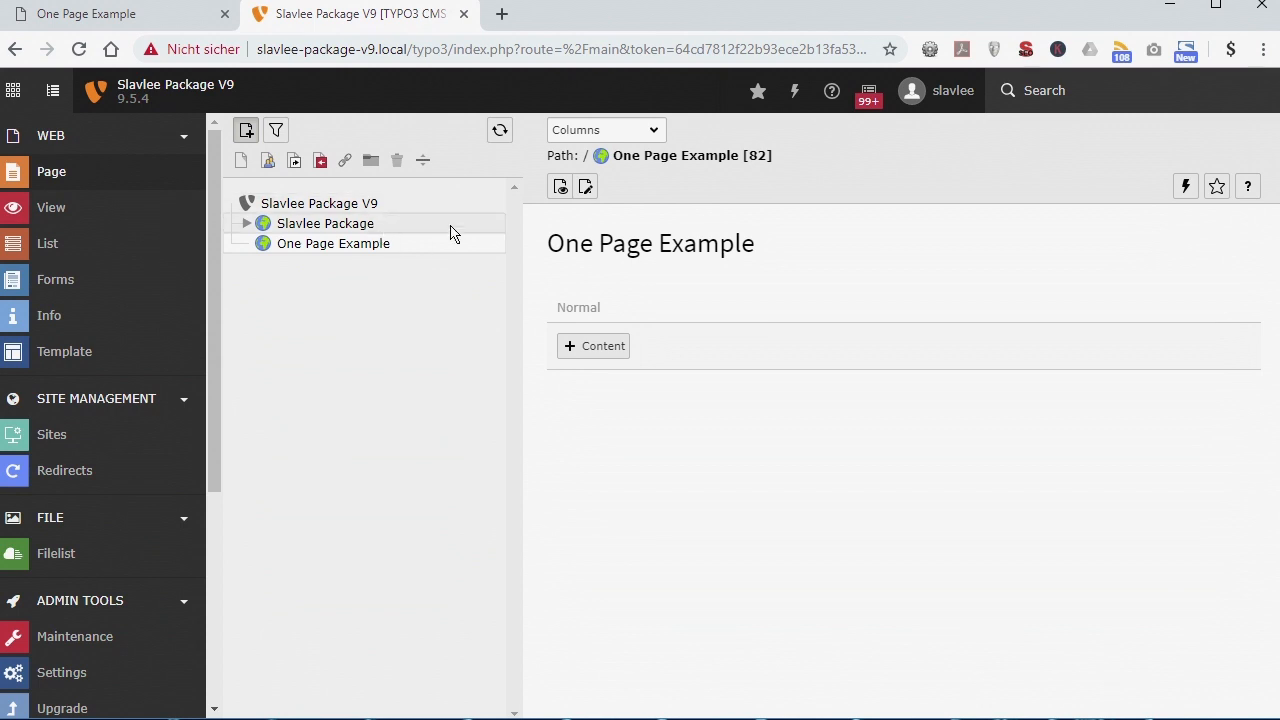
click(586, 189)
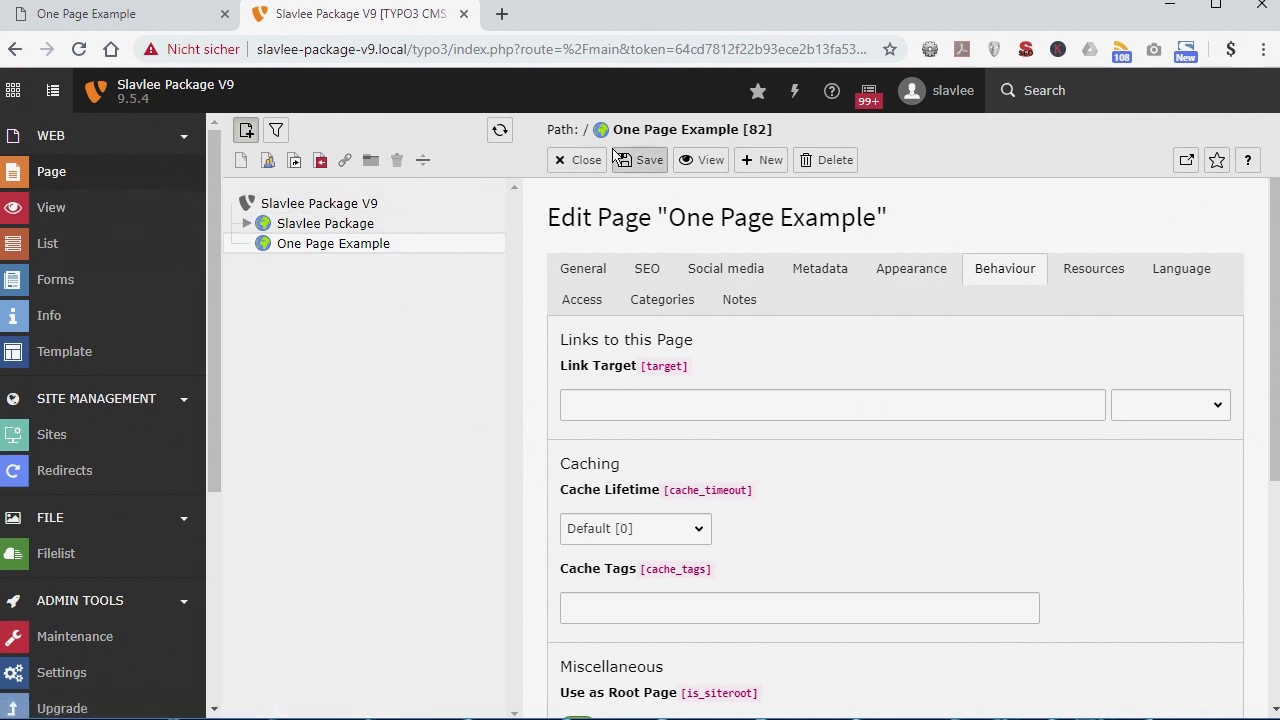
click(908, 279)
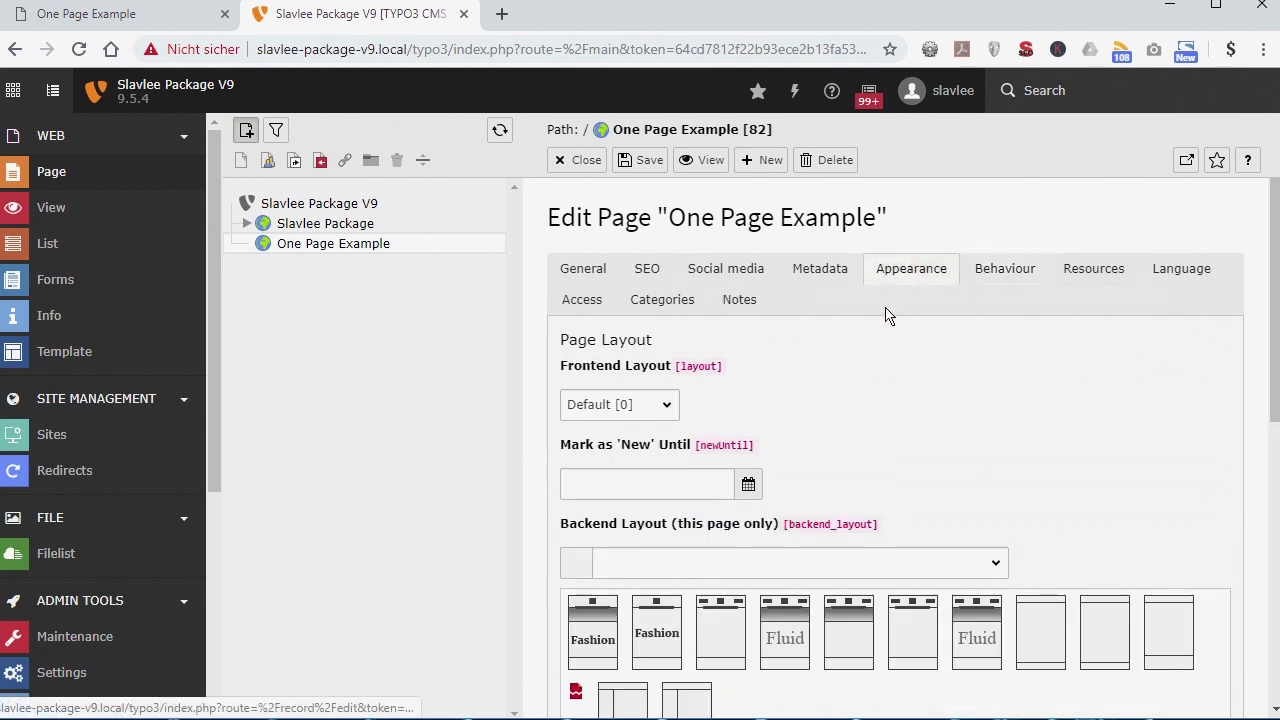
scroll(925, 500, down, 3)
click(714, 260)
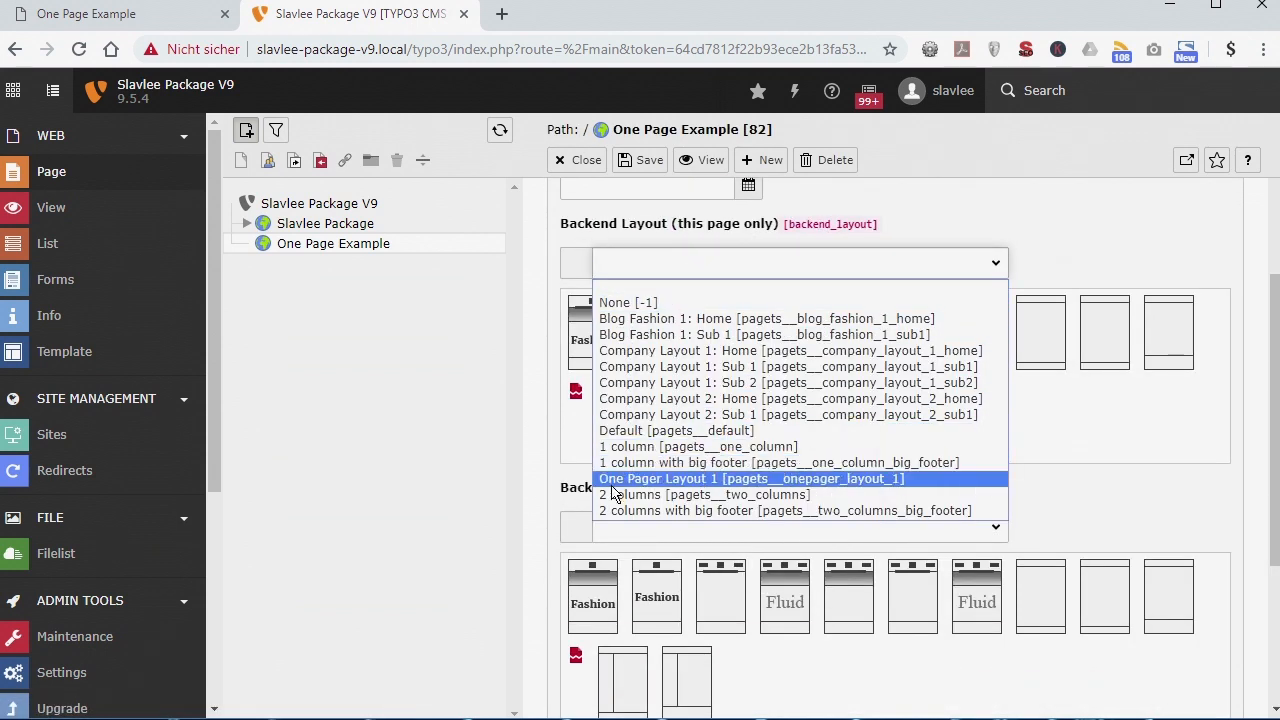
click(733, 484)
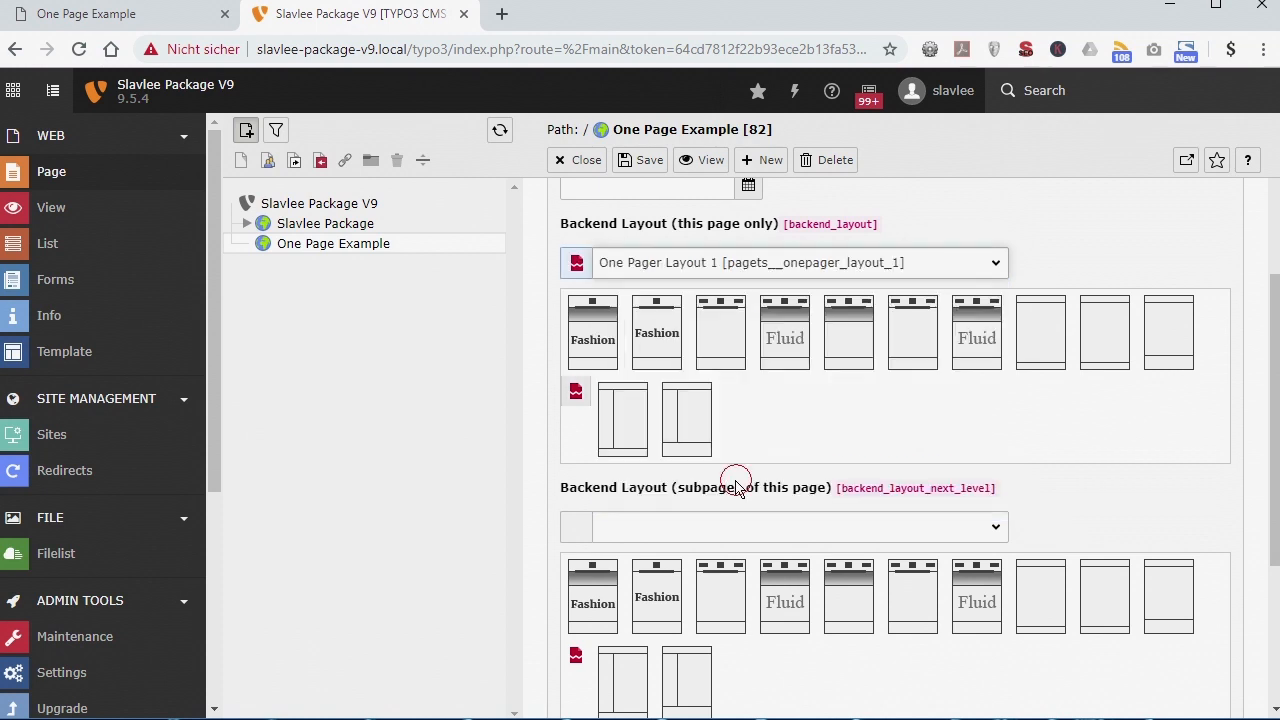
click(650, 166)
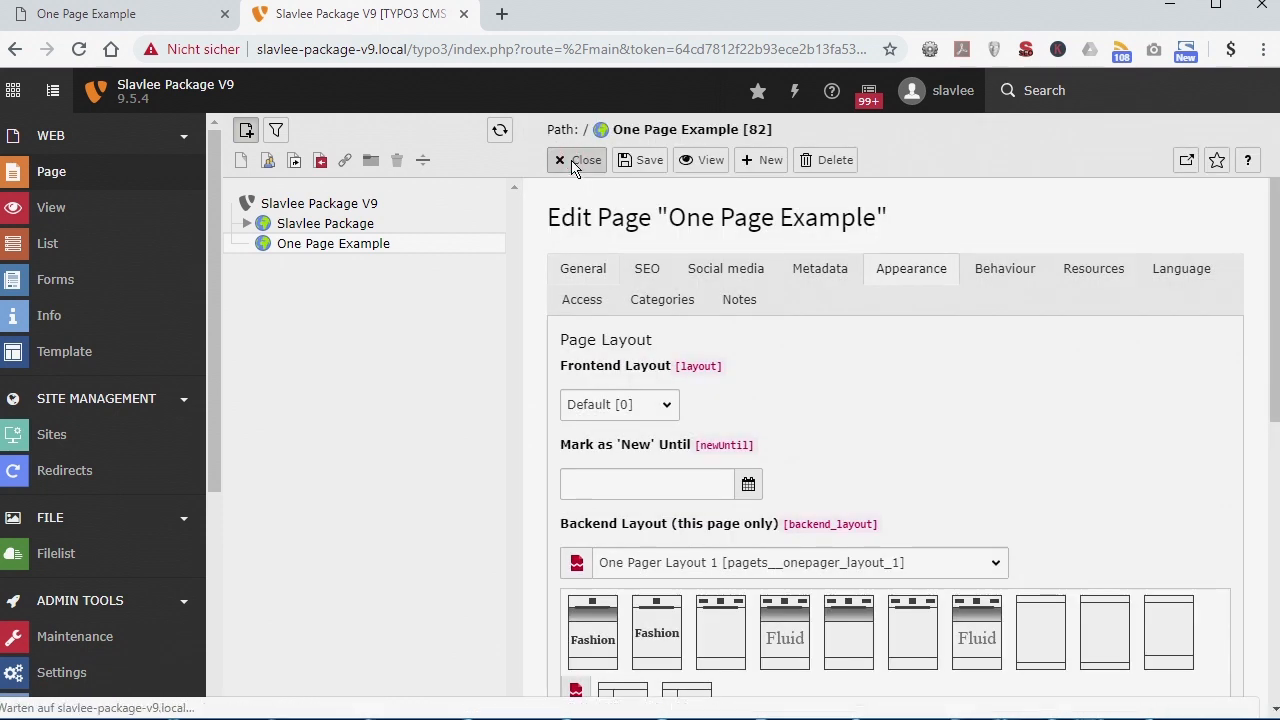
click(572, 164)
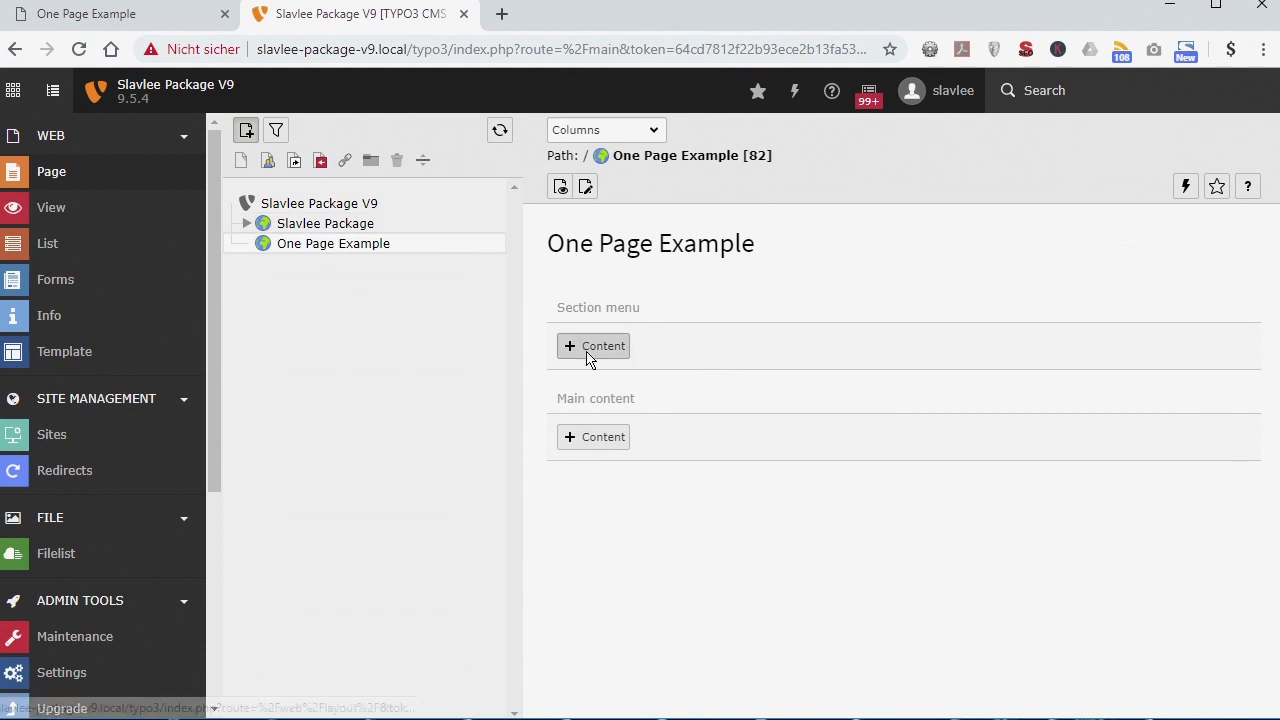
drag(553, 313, 646, 314)
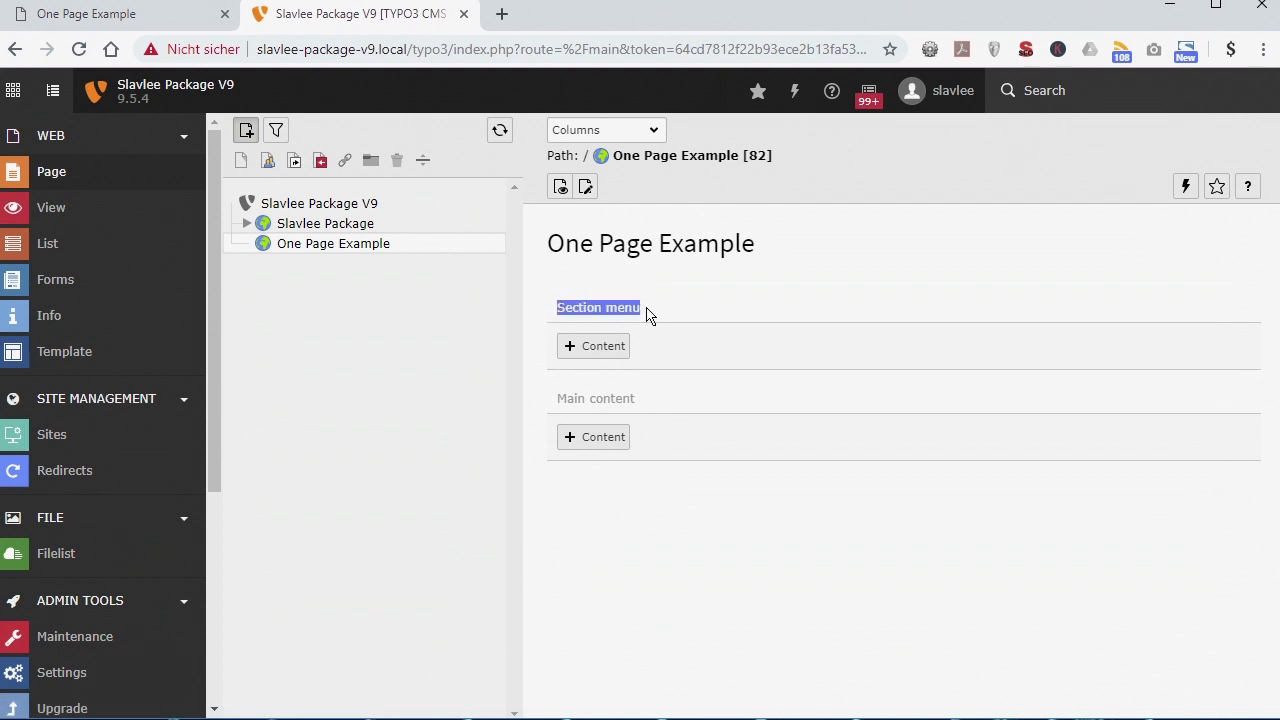
drag(566, 398, 675, 410)
click(675, 410)
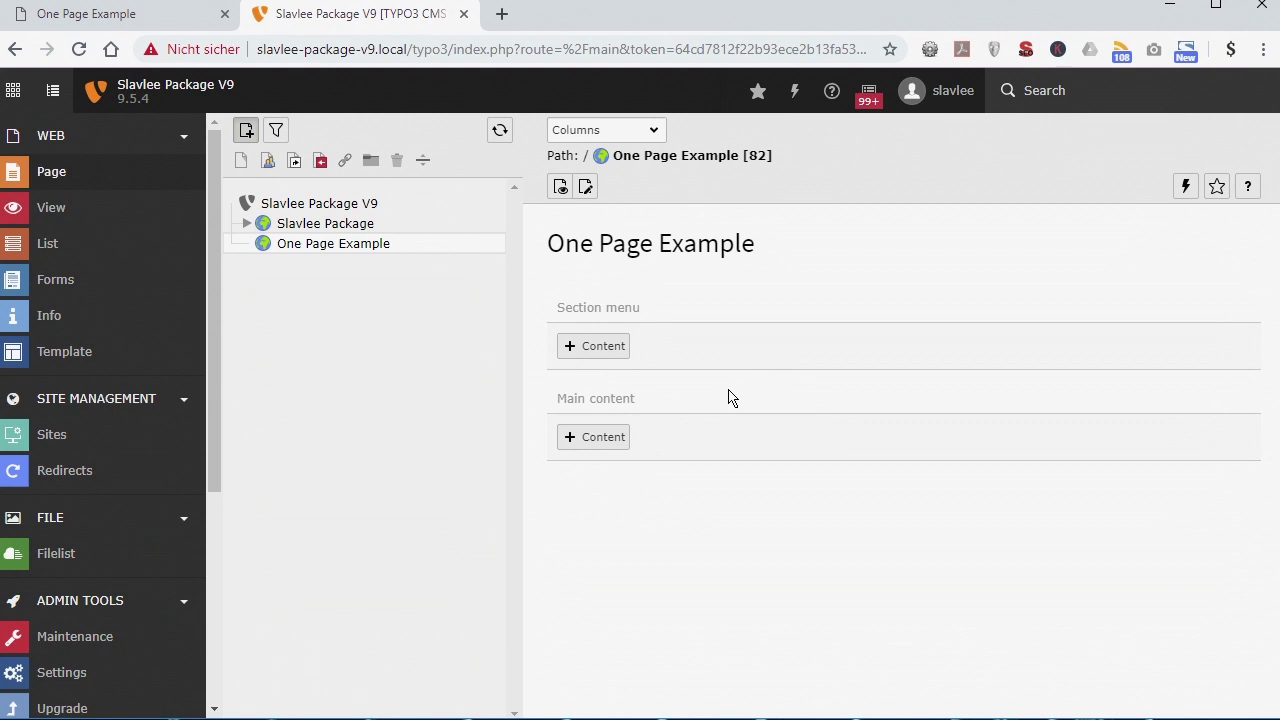
drag(555, 299, 669, 305)
click(655, 320)
Create a Section index menu element in the Section menu column and give it the header Mainmenu.
click(610, 351)
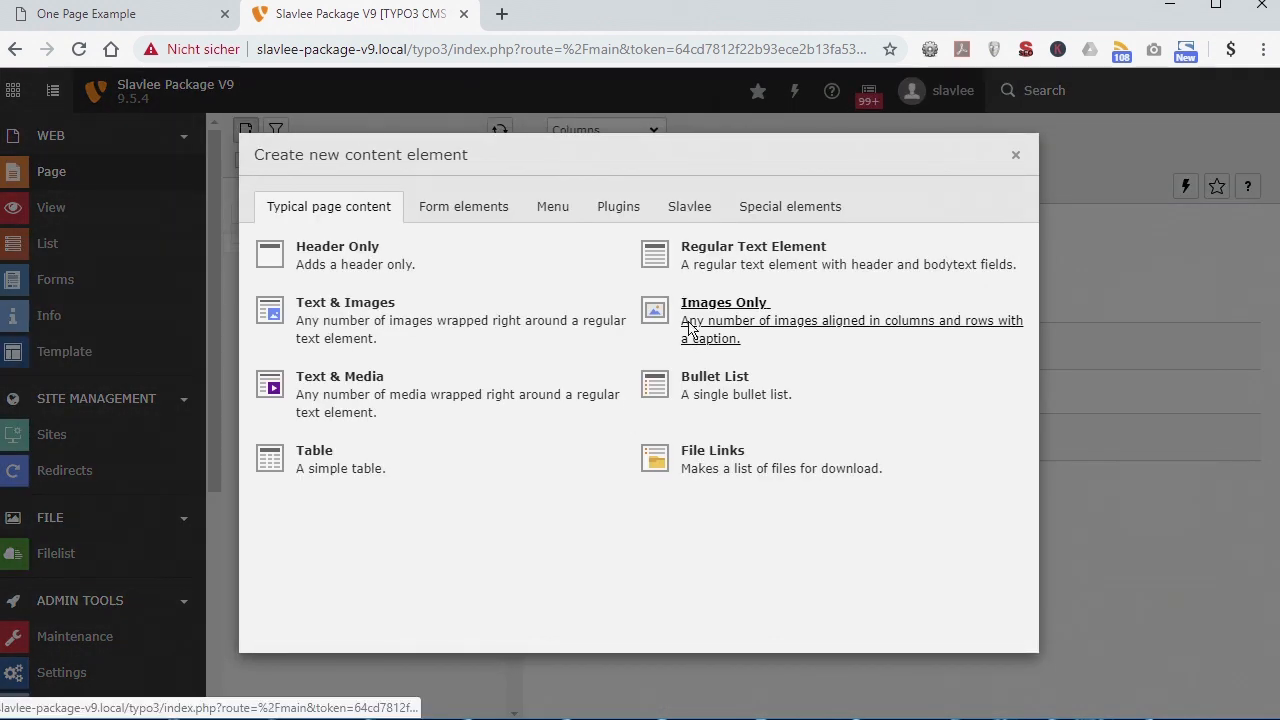
click(575, 218)
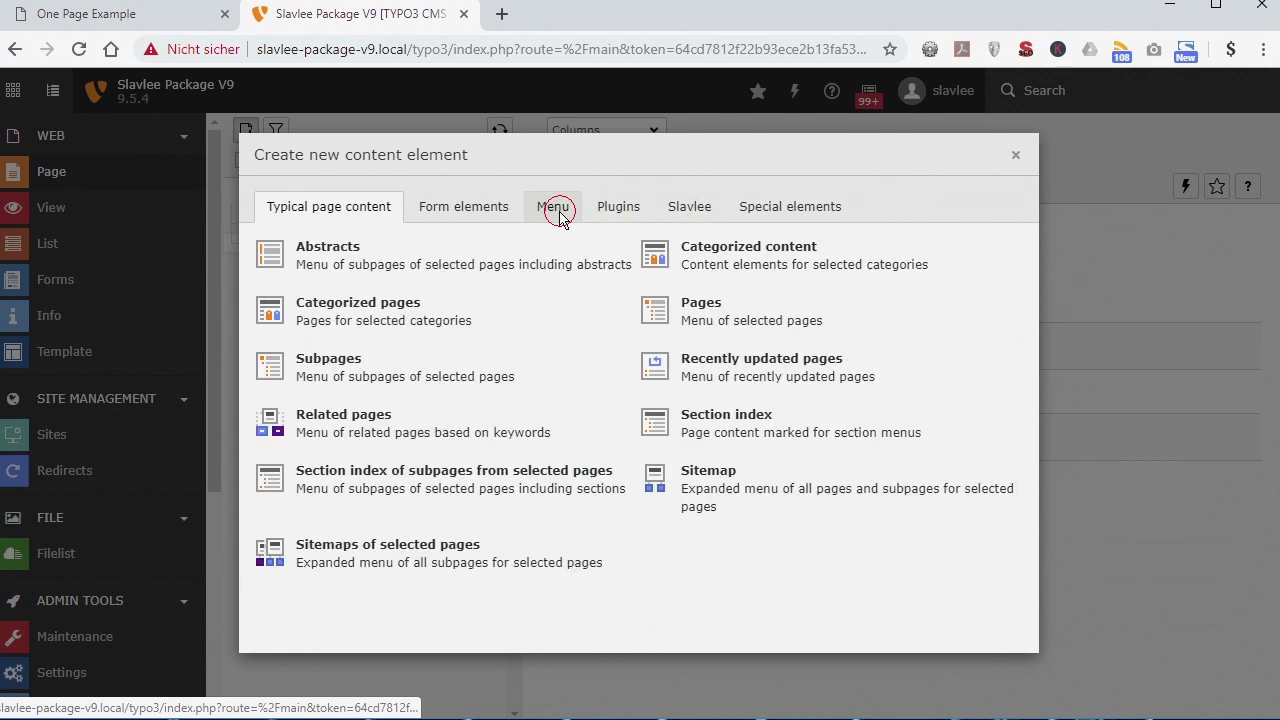
click(748, 418)
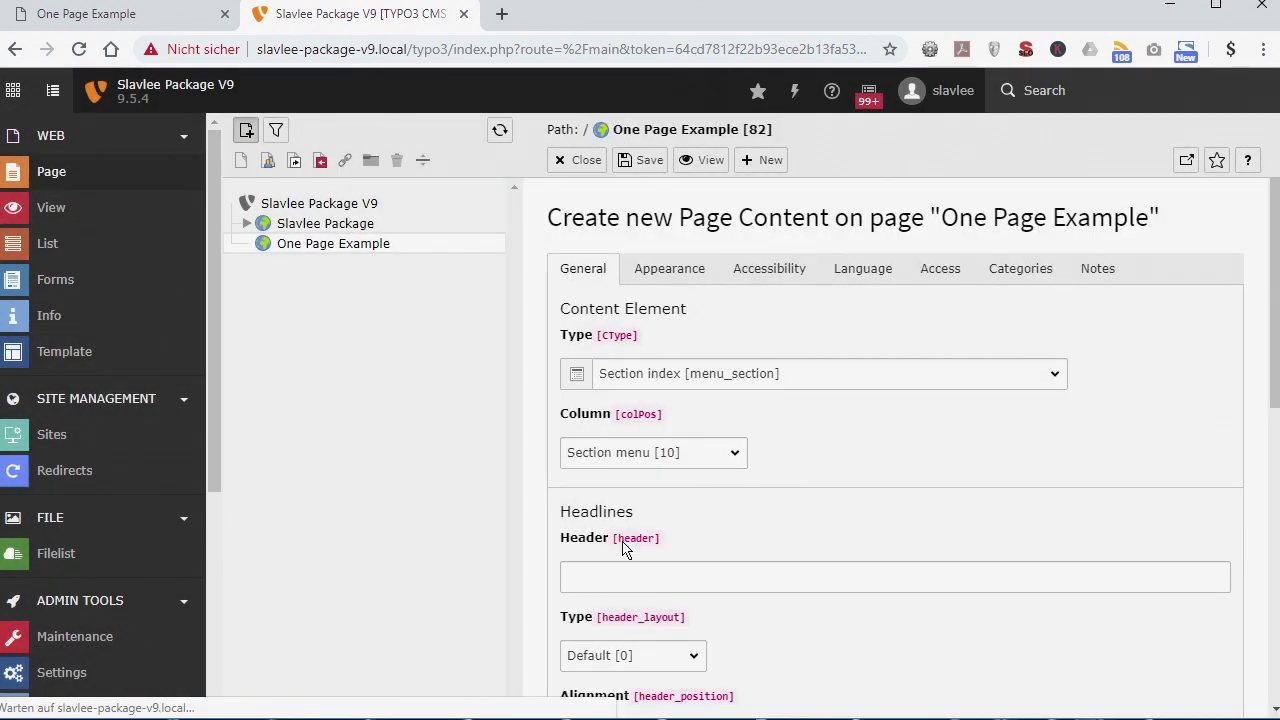
click(643, 578)
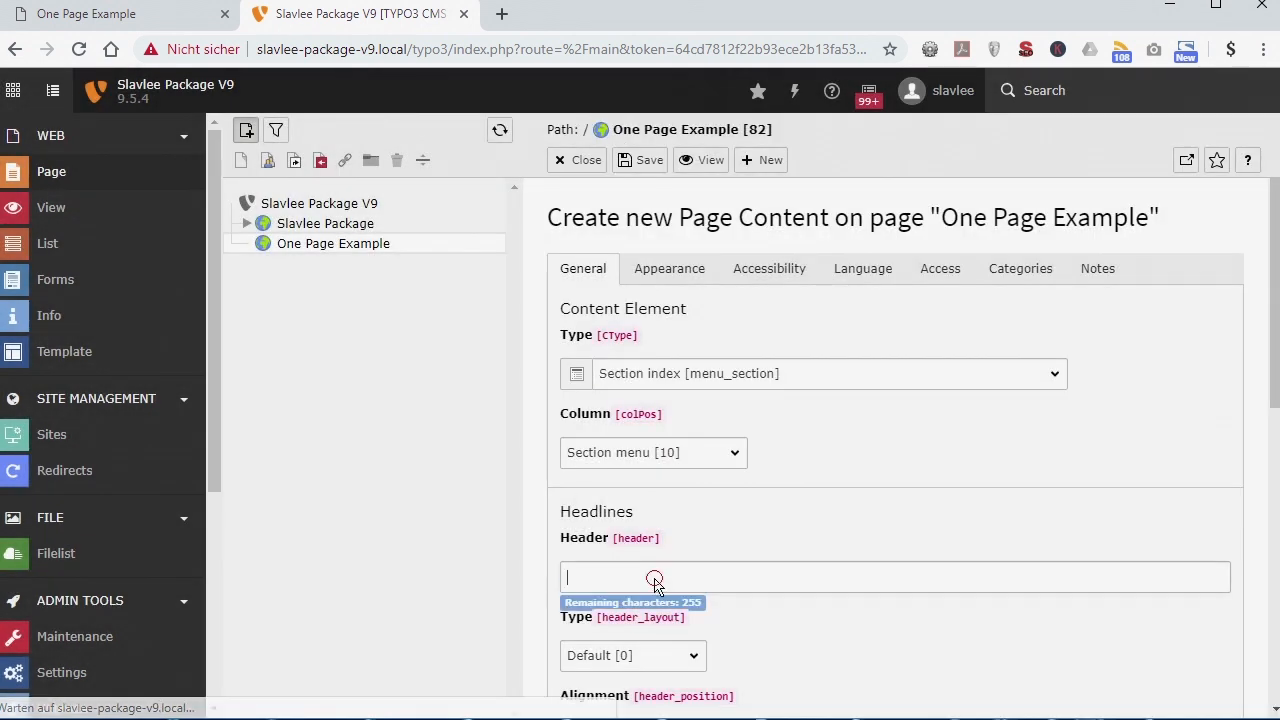
text(Mainmenu)
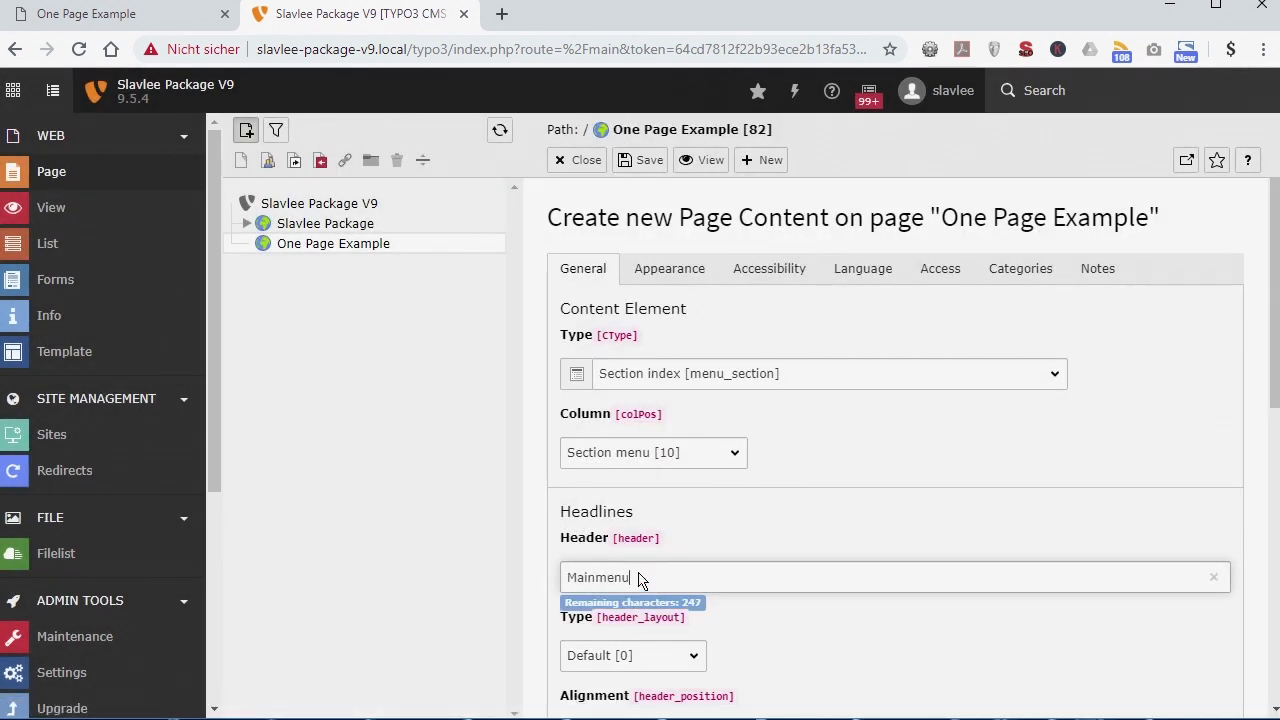
Set the Mainmenu element's header type to Hidden.
scroll(646, 578, down, 2)
click(694, 456)
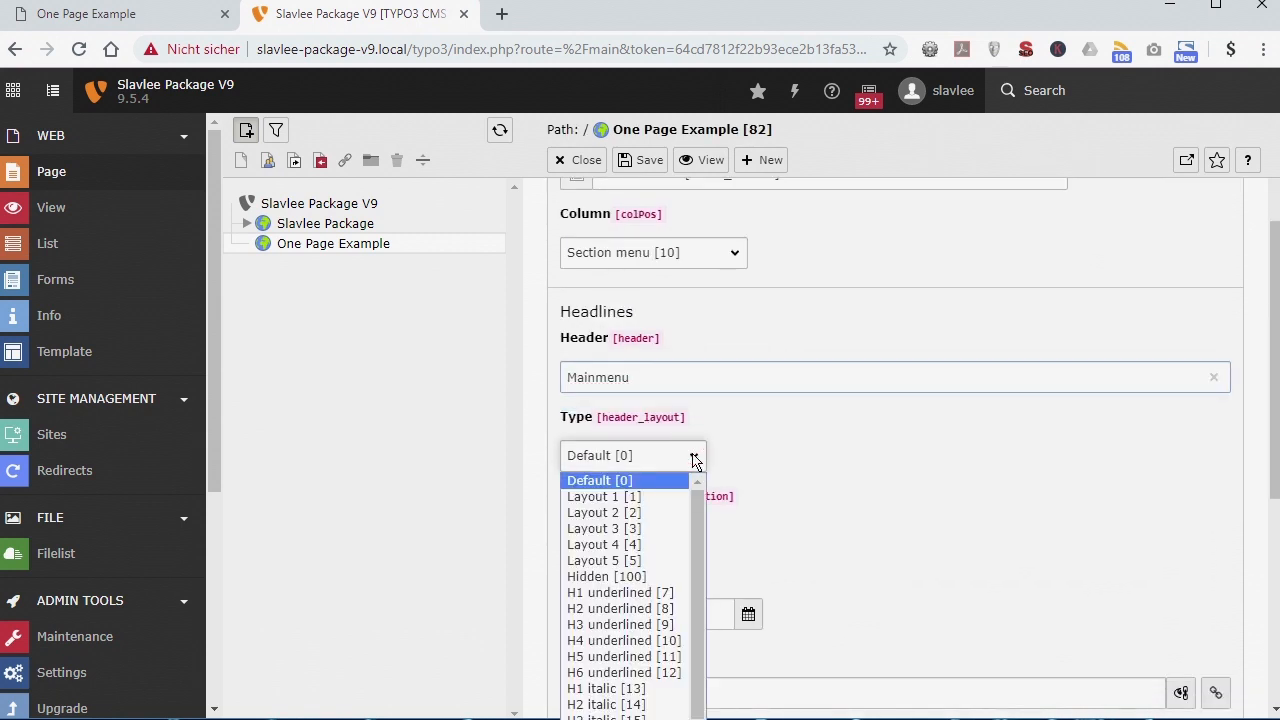
click(662, 576)
scroll(806, 476, down, 4)
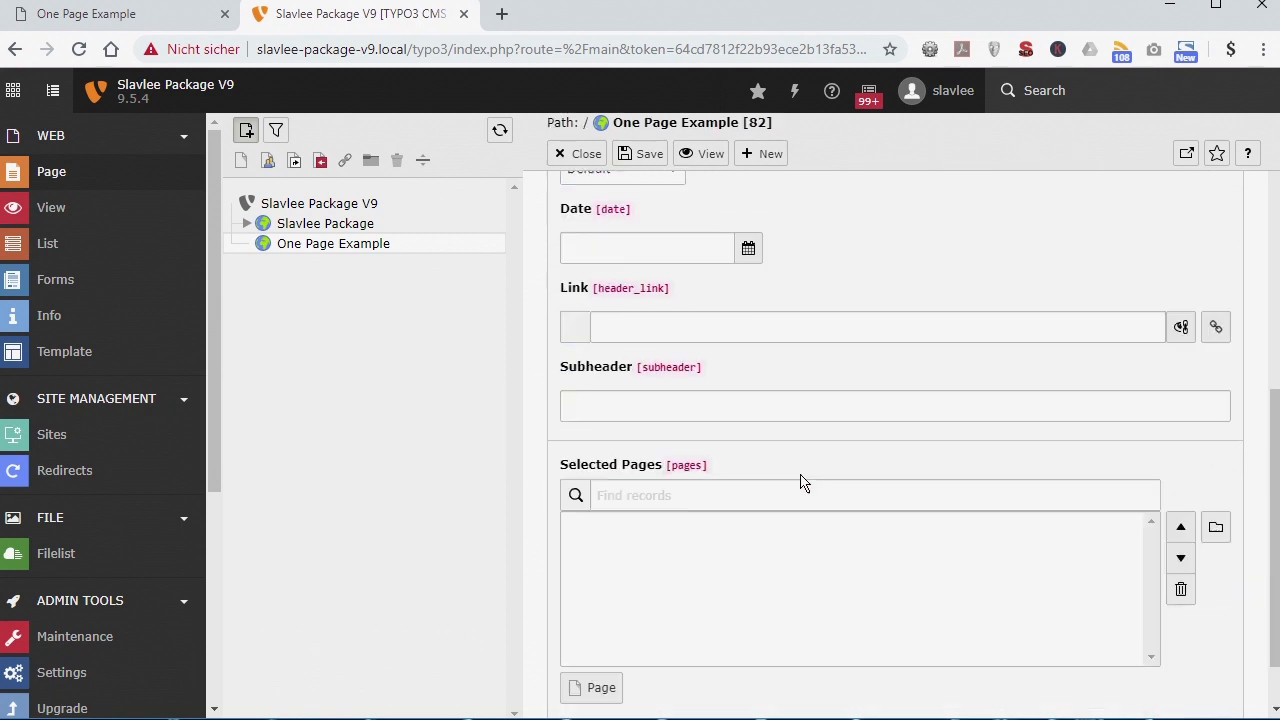
Set the Mainmenu element's frame to No Frame, then save and close the element.
scroll(803, 486, up, 6)
click(665, 282)
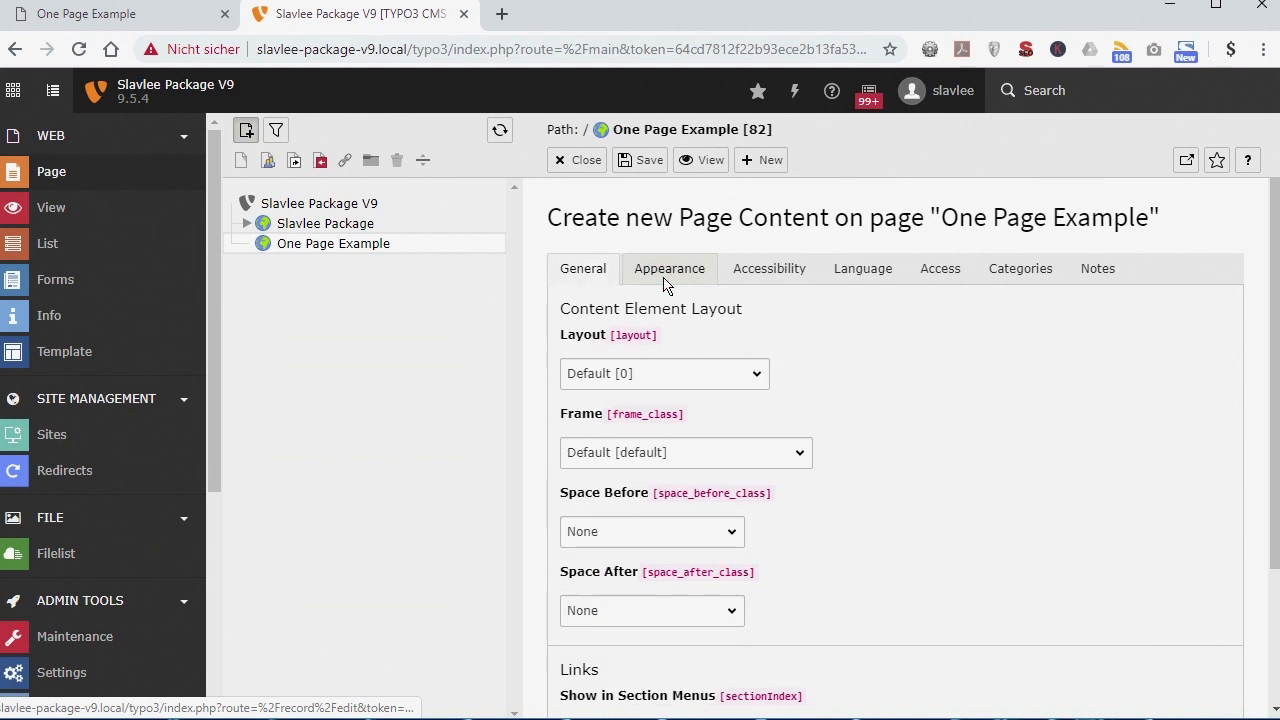
click(675, 455)
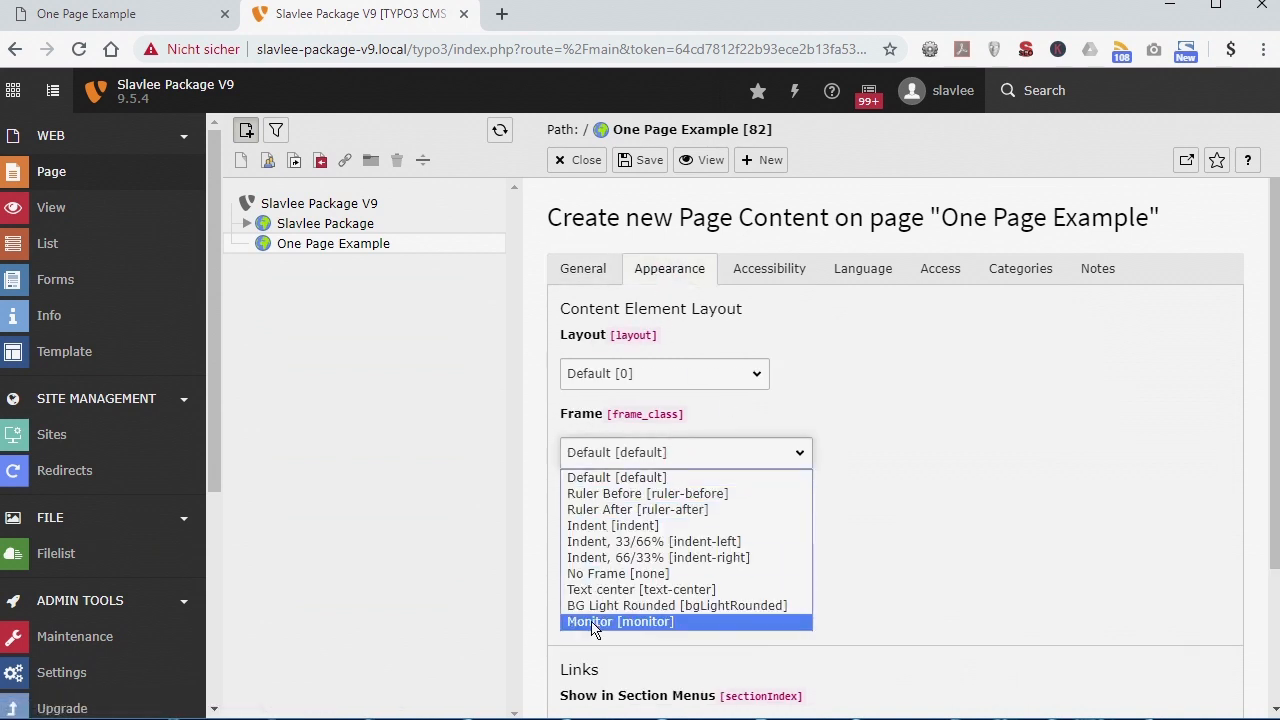
click(620, 573)
click(646, 163)
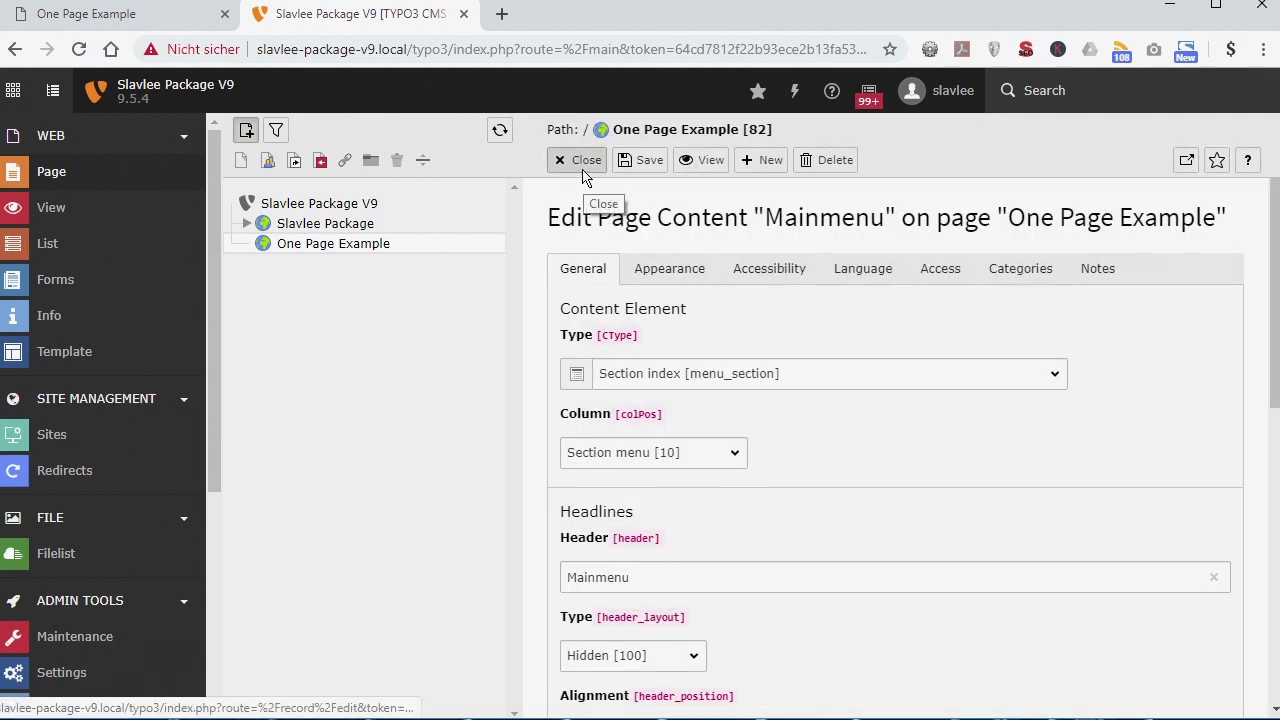
click(586, 176)
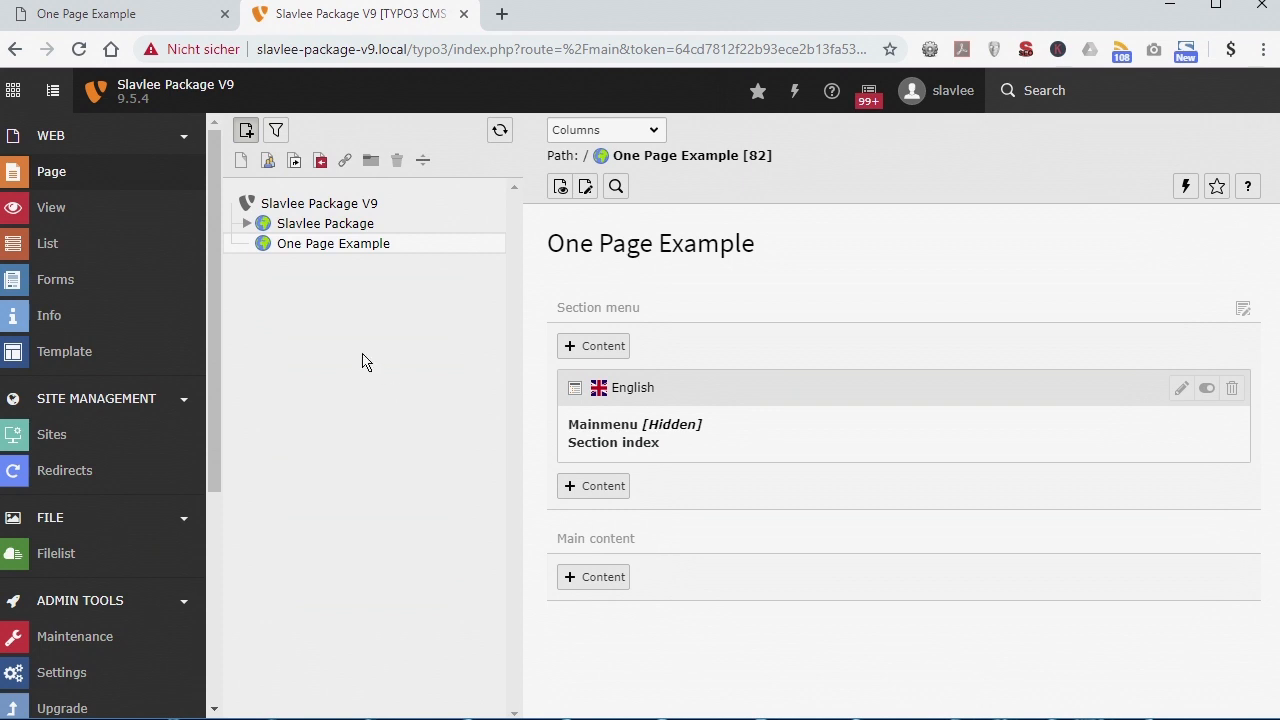
Create a new standard page with the page title Section 1 after One Page Example and save it.
right_click(375, 275)
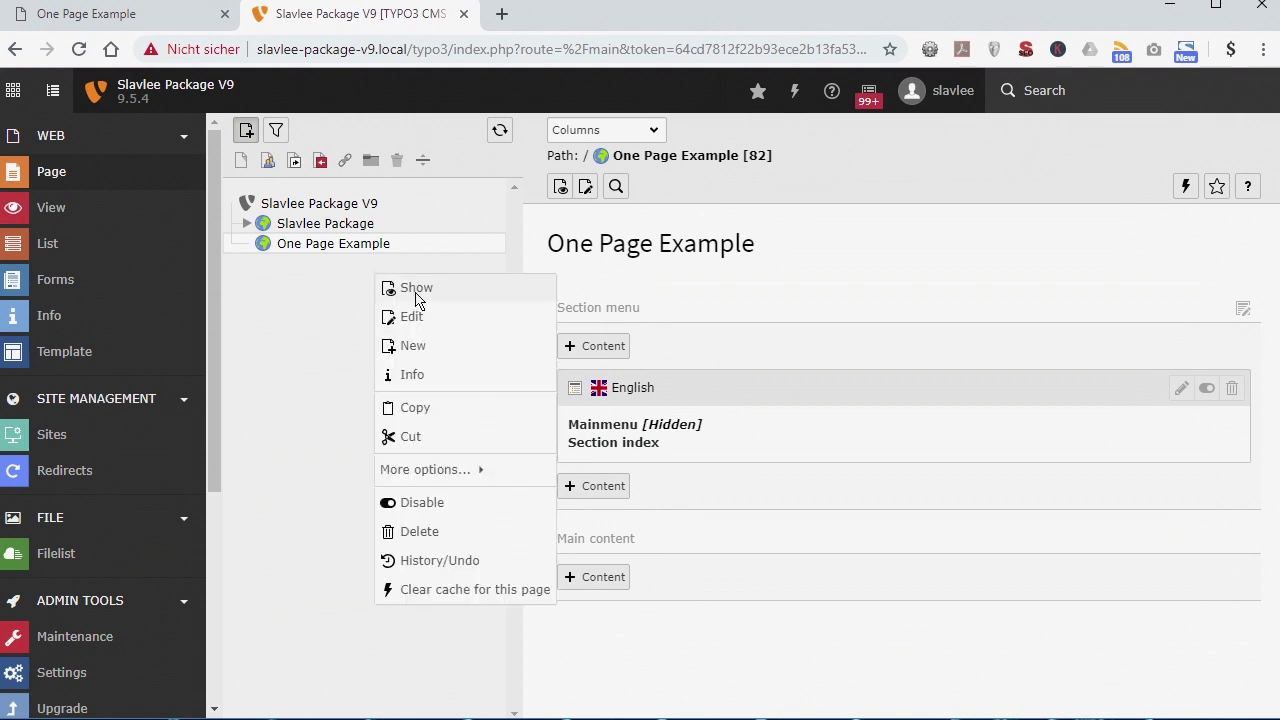
click(445, 344)
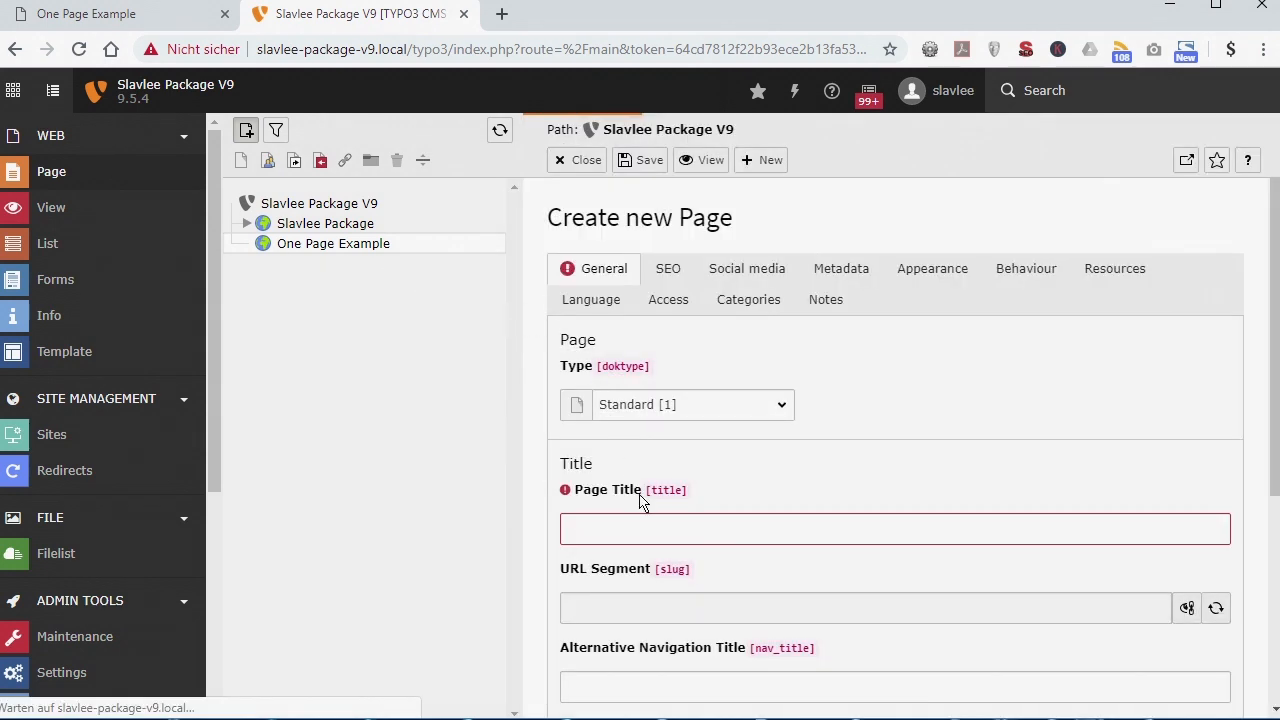
click(645, 531)
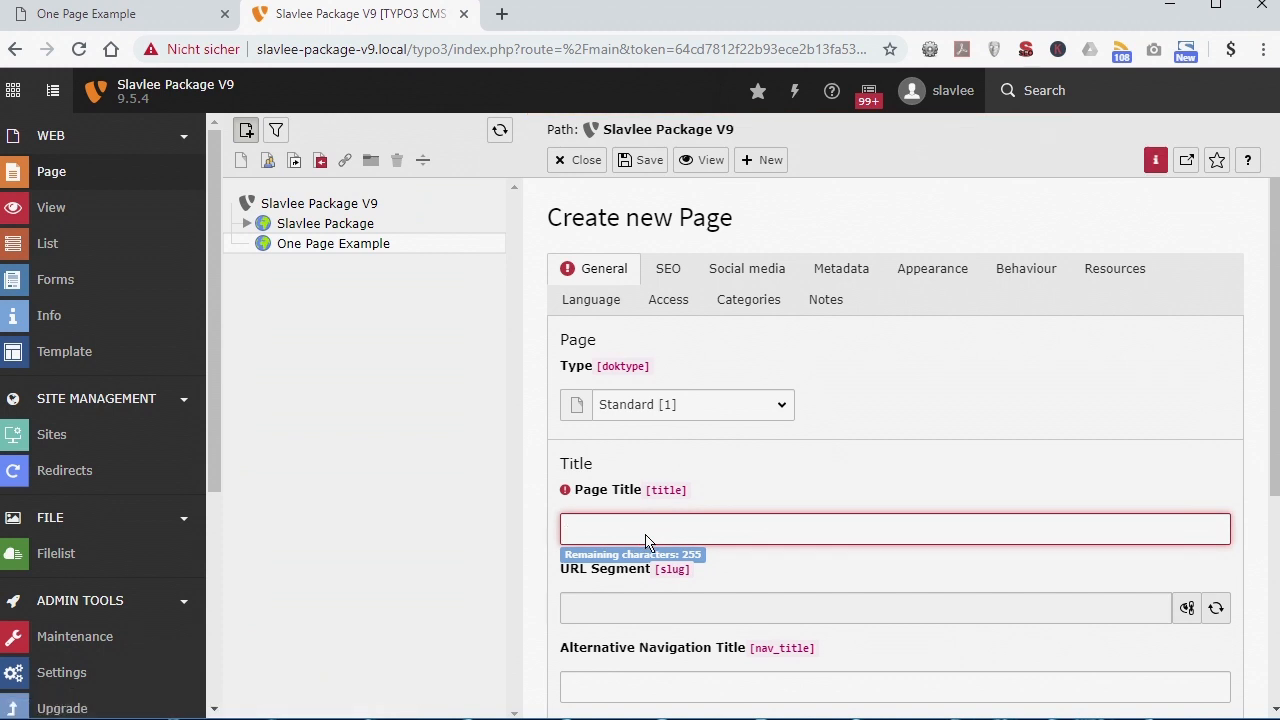
text(Section 1)
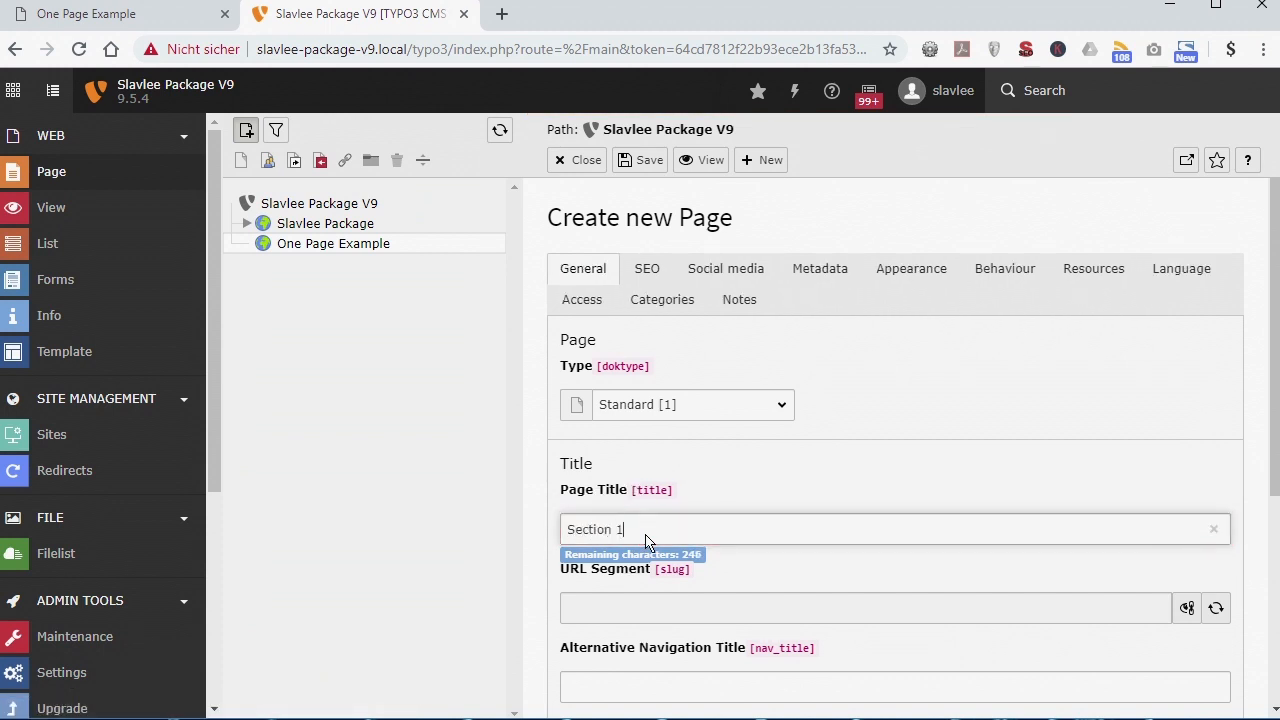
click(645, 160)
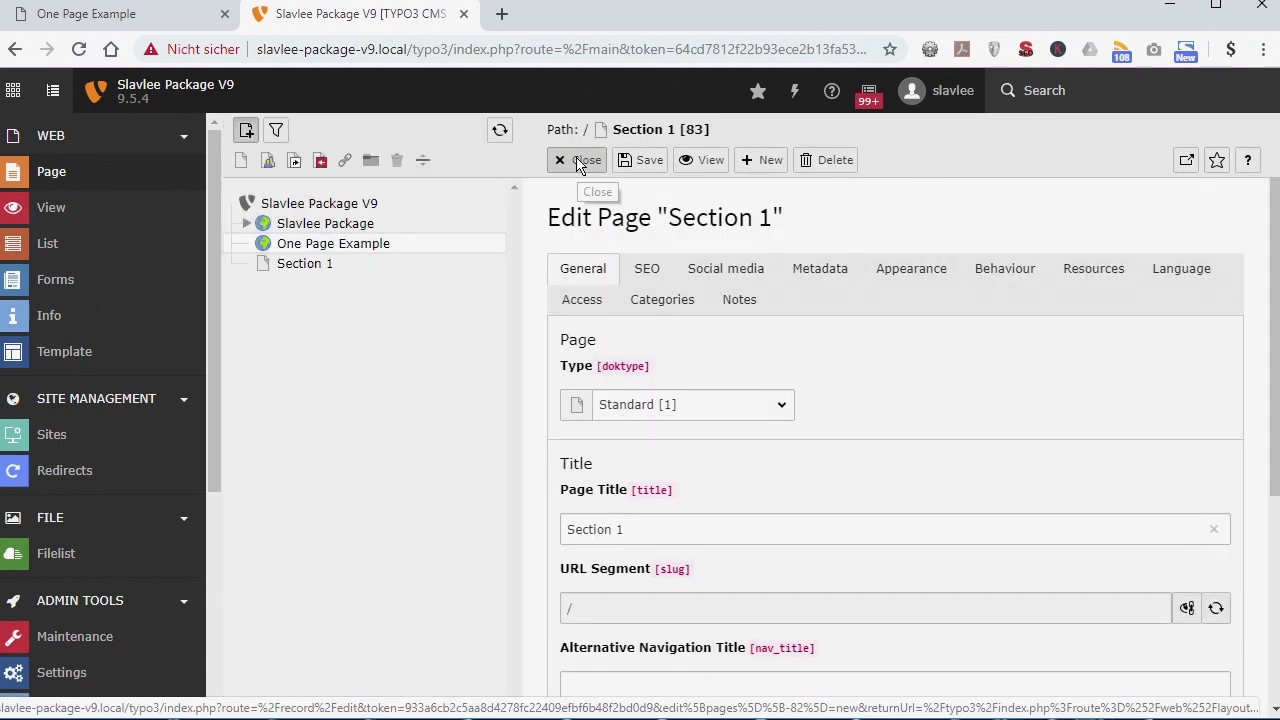
Move the Section 1 page into One Page Example and expand that branch of the page tree.
drag(300, 265, 352, 249)
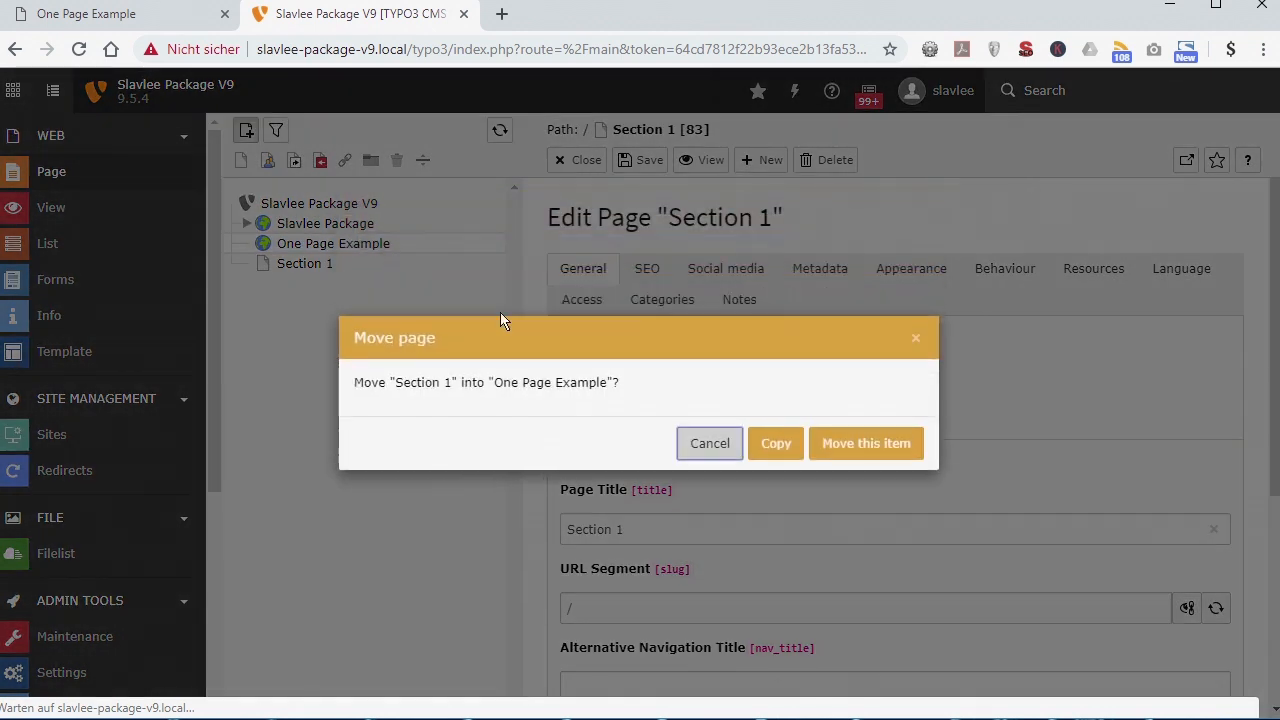
click(848, 448)
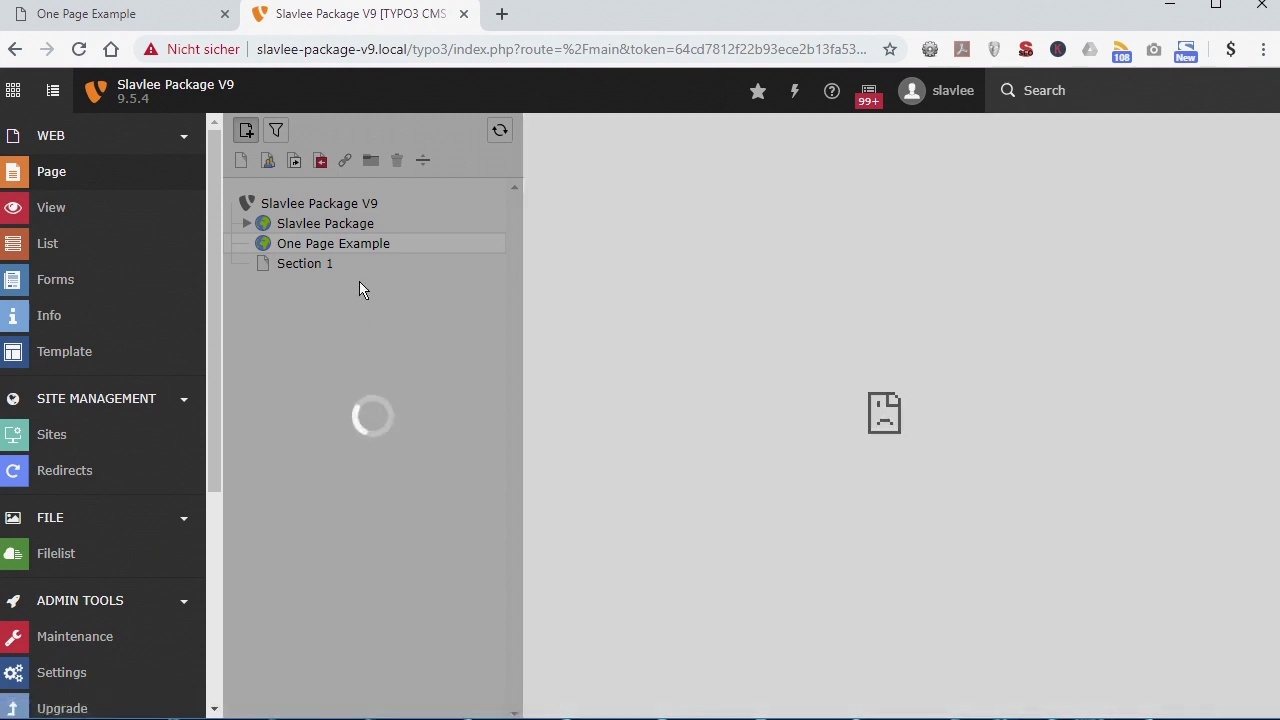
click(247, 244)
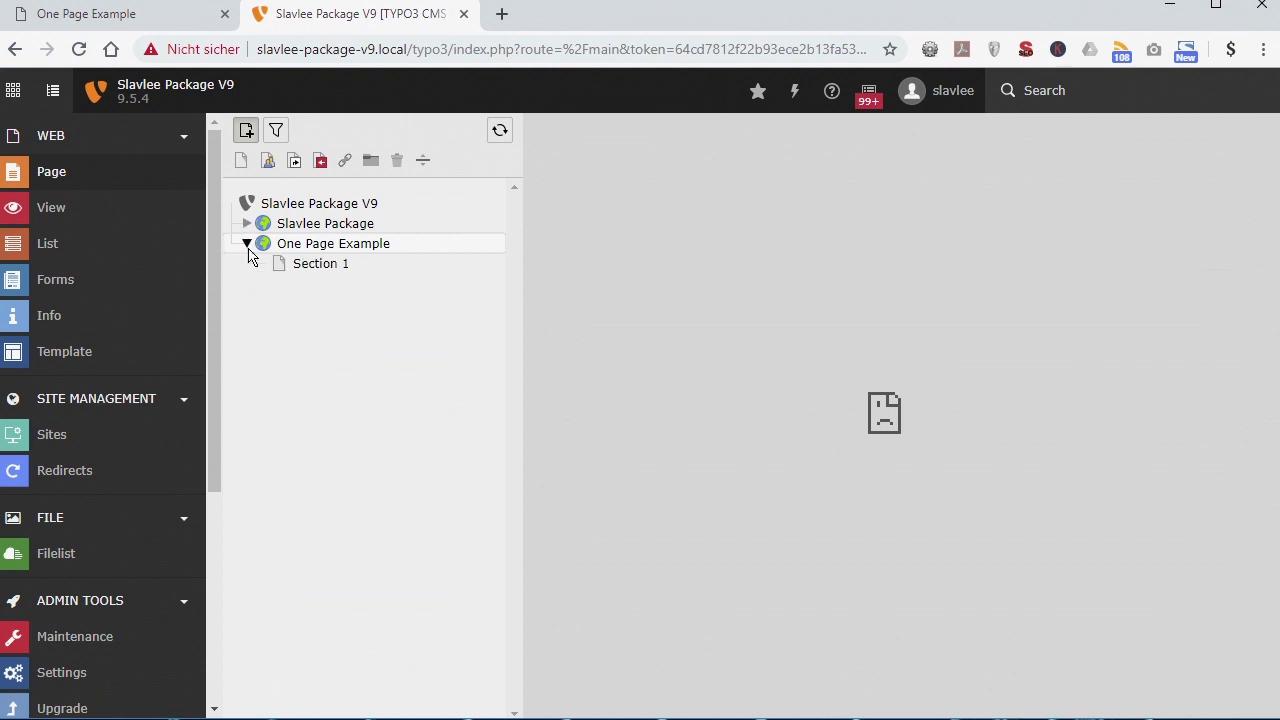
Copy the Section 1 page and paste the copy after Section 1 under One Page Example.
click(282, 270)
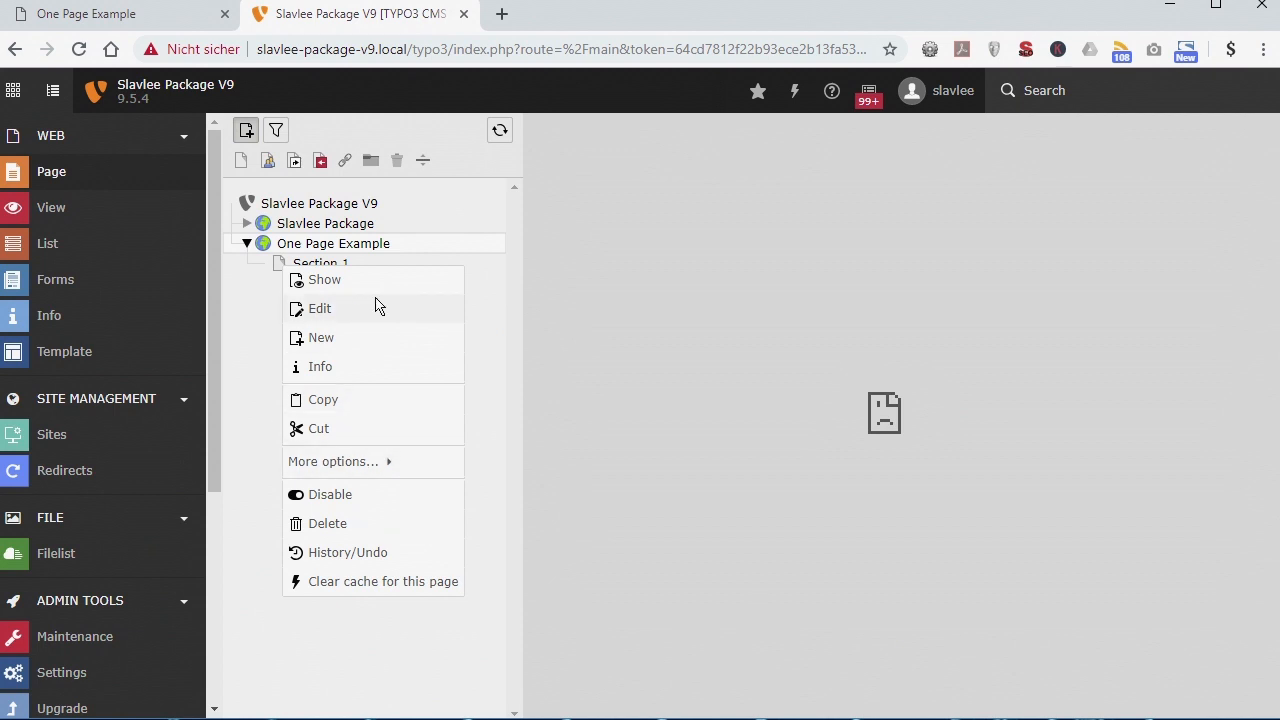
right_click(332, 269)
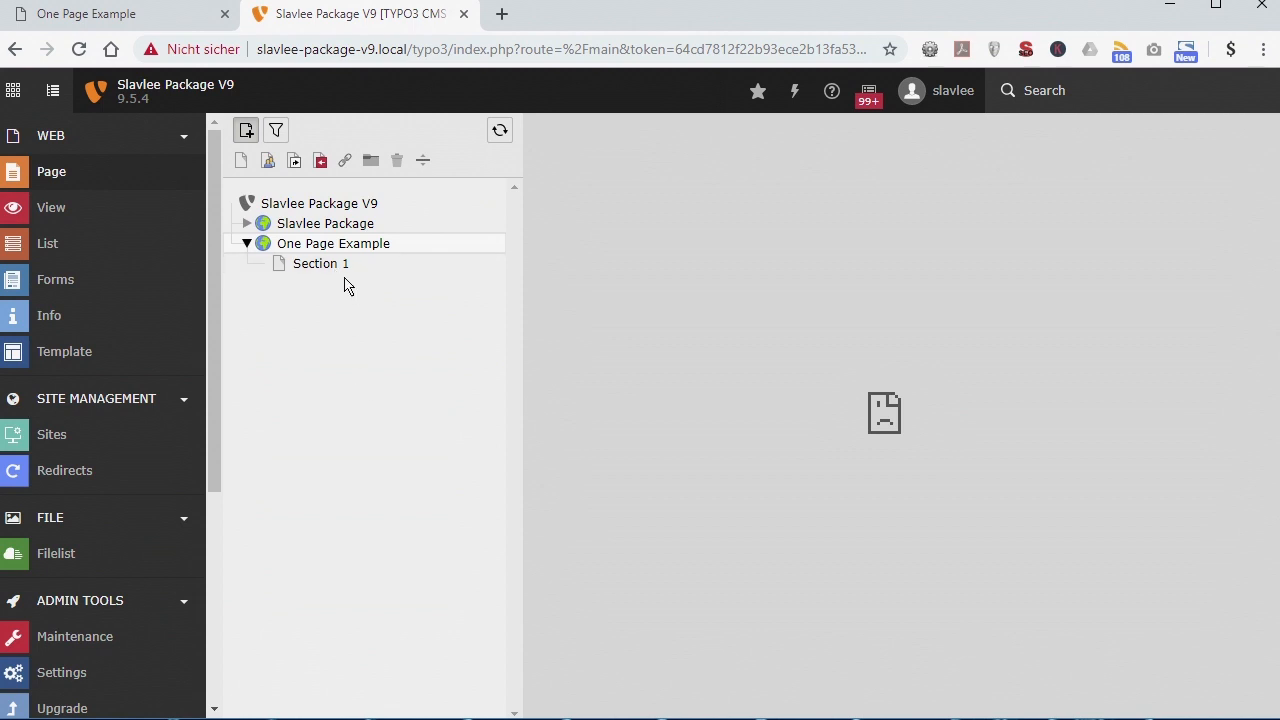
right_click(394, 565)
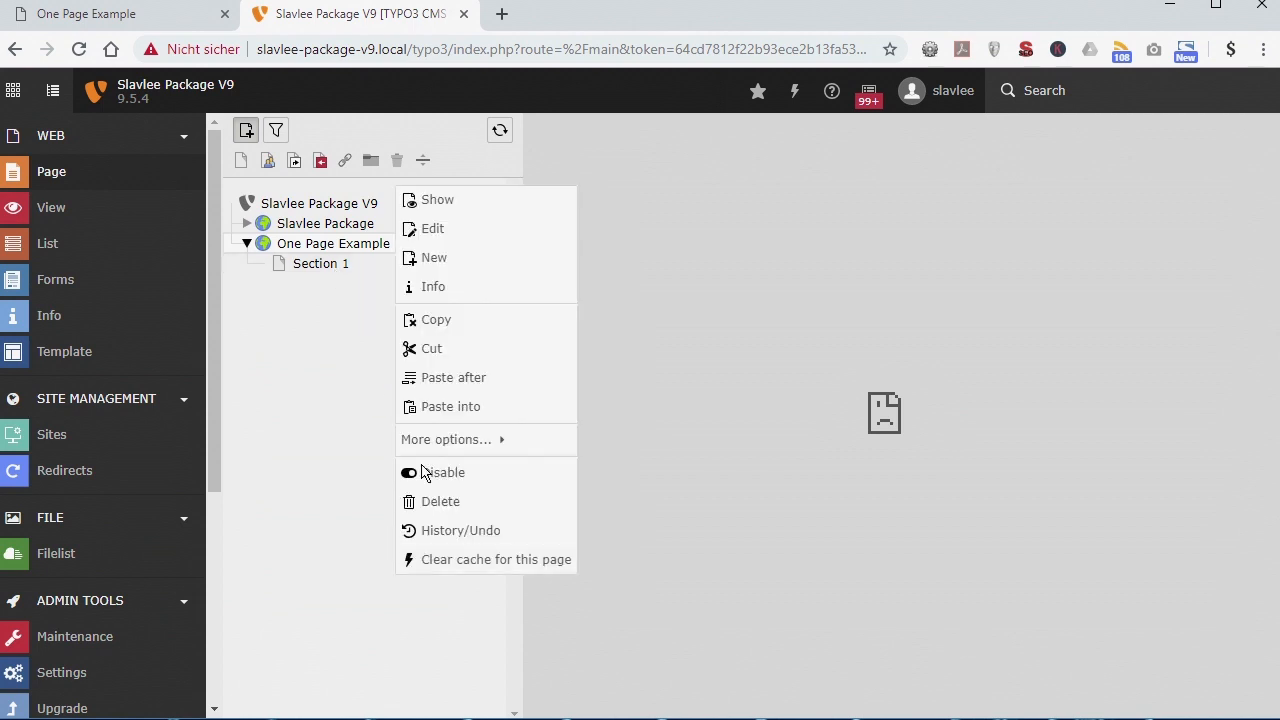
click(449, 376)
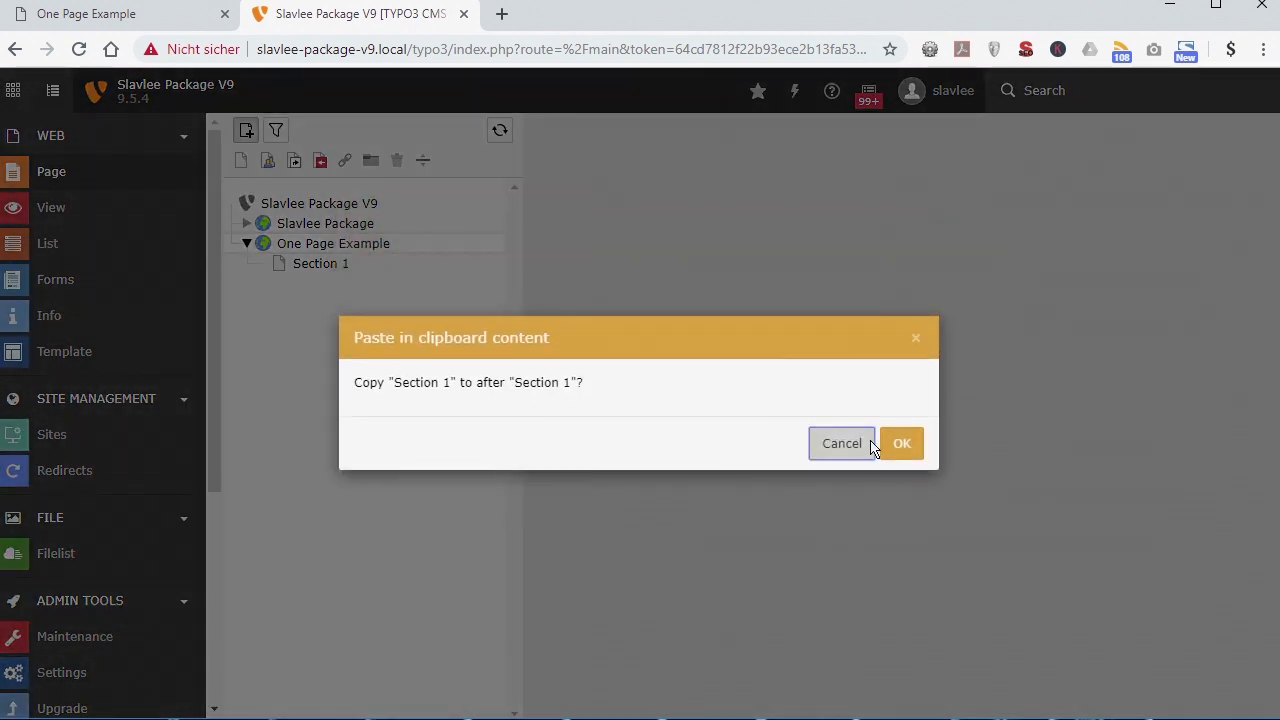
click(897, 443)
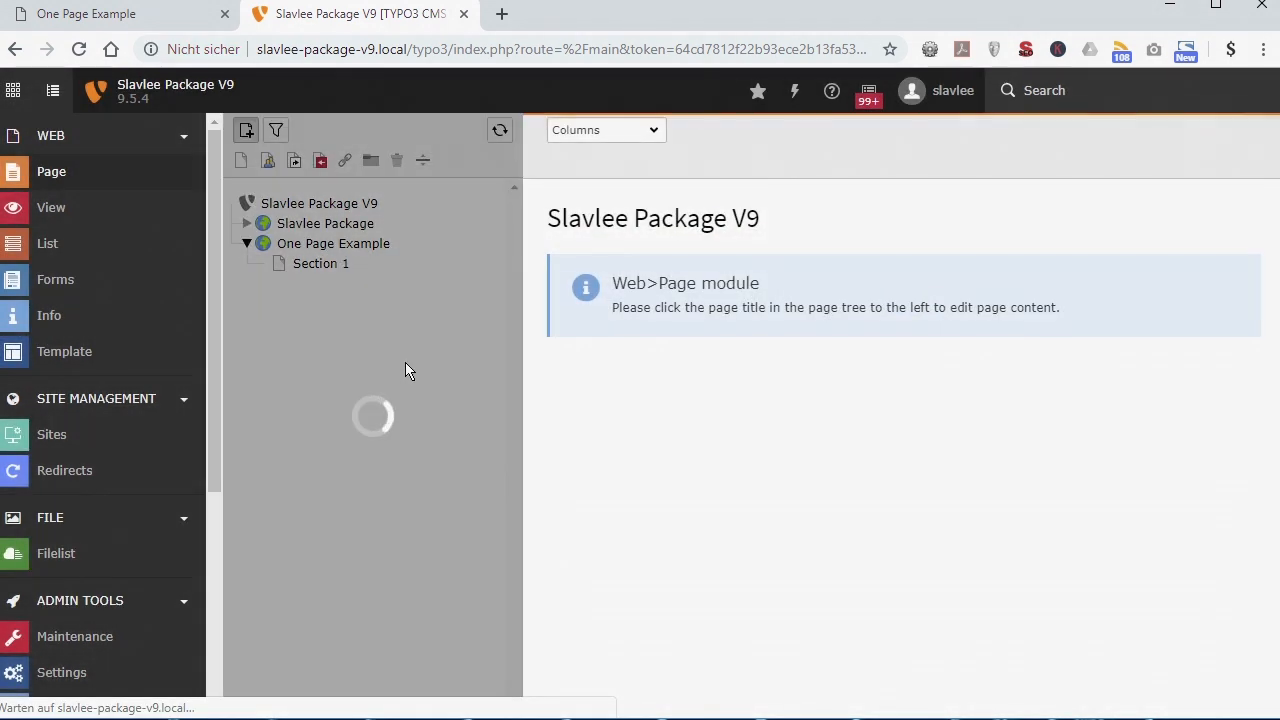
Rename the copied page to Section 2 and enable it.
double_click(329, 287)
key(End)
key(BackSpace)
key(BackSpace)
key(BackSpace)
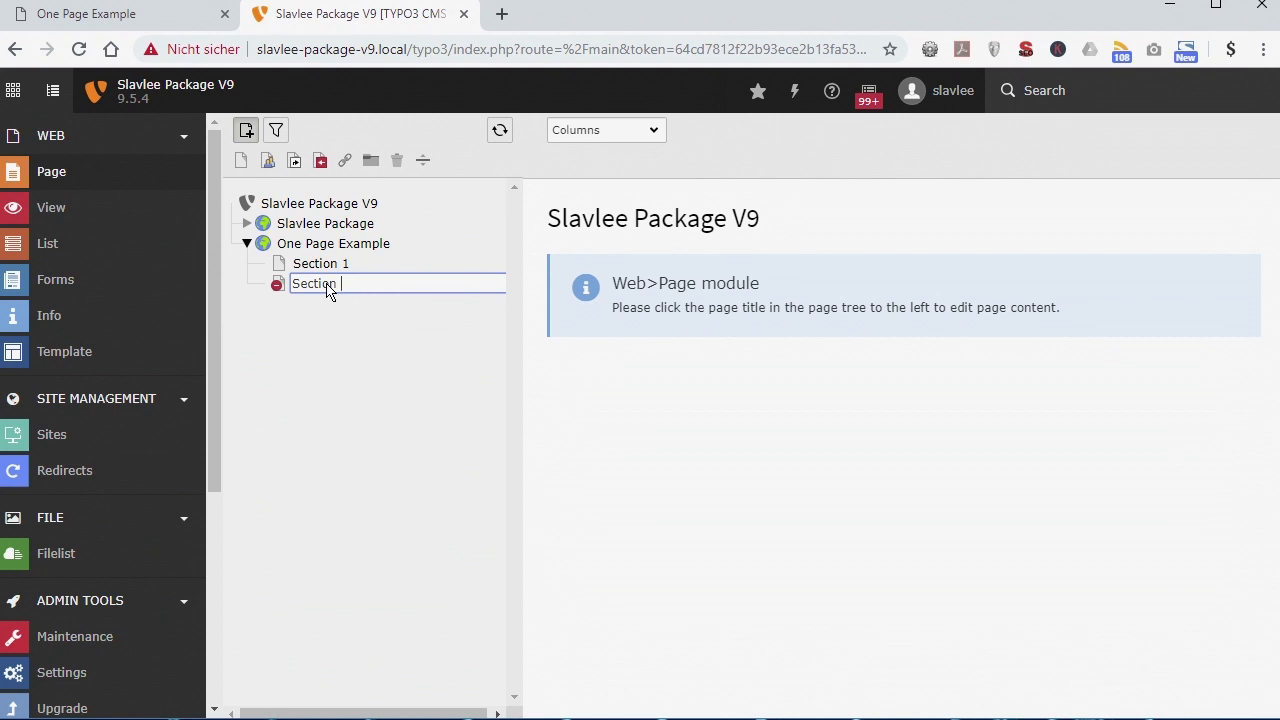
key(Escape)
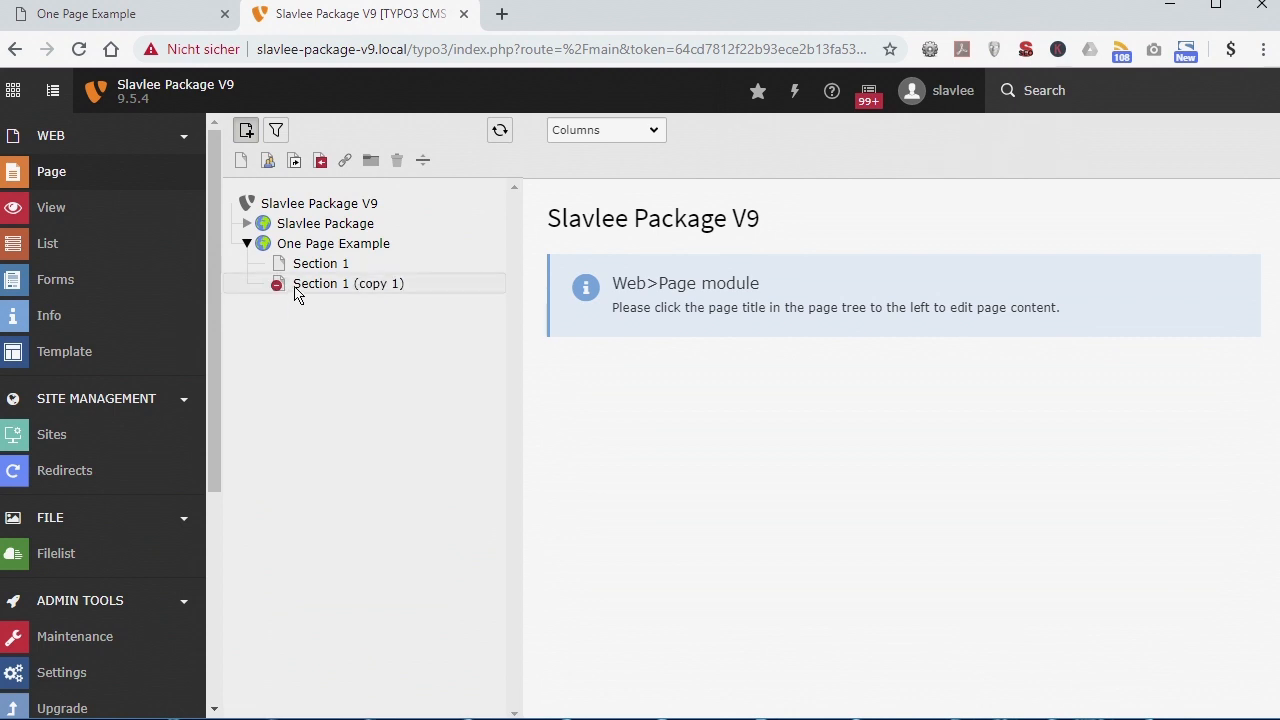
right_click(316, 288)
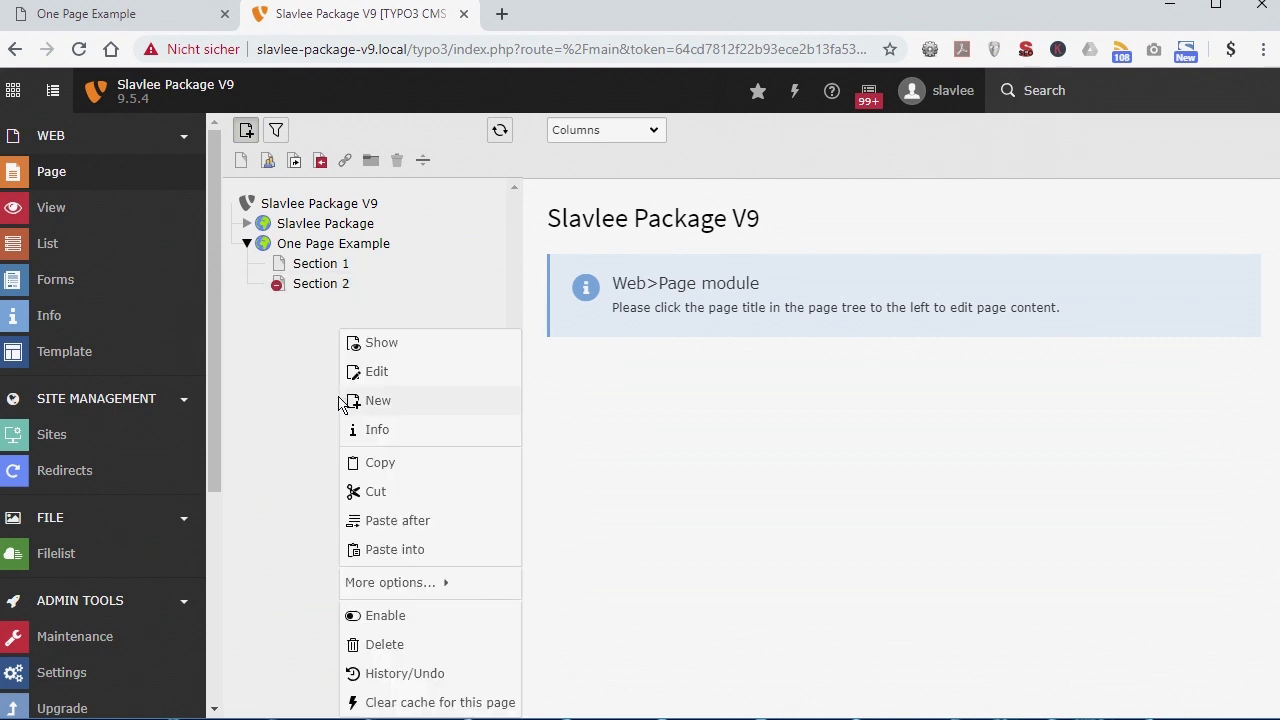
click(396, 613)
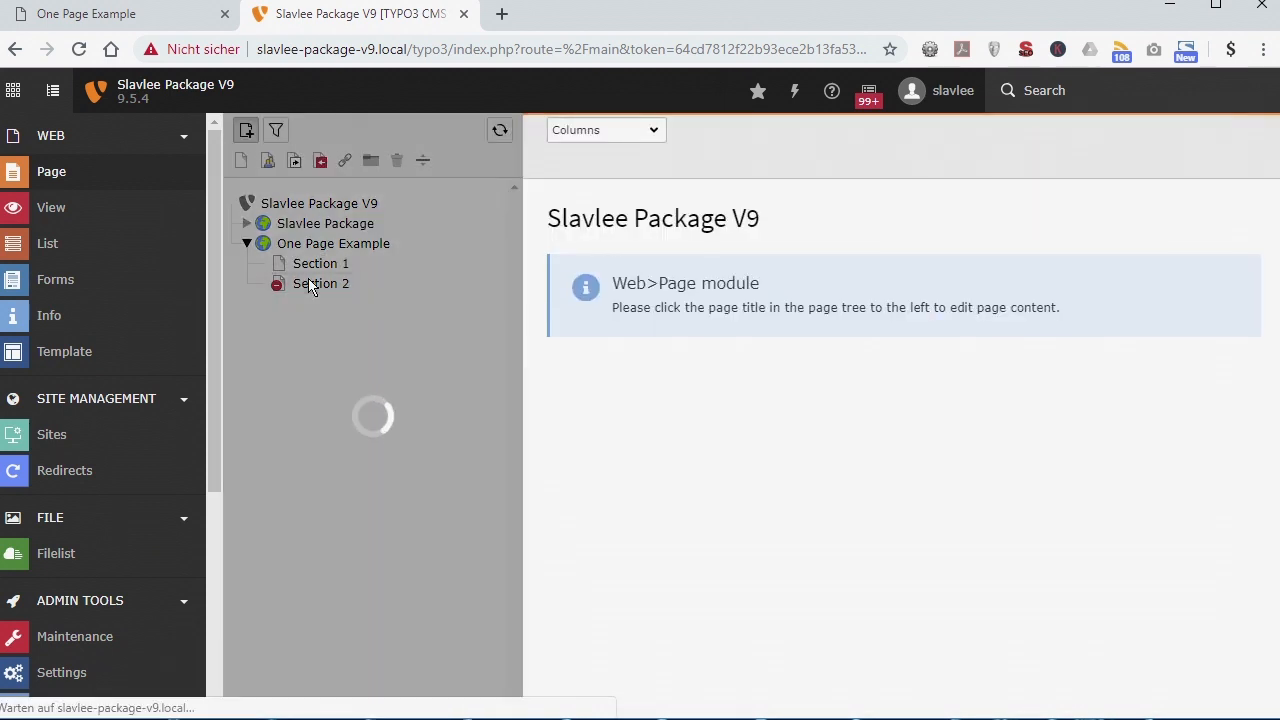
Paste another copy of the Section 1 page after Section 2.
right_click(312, 288)
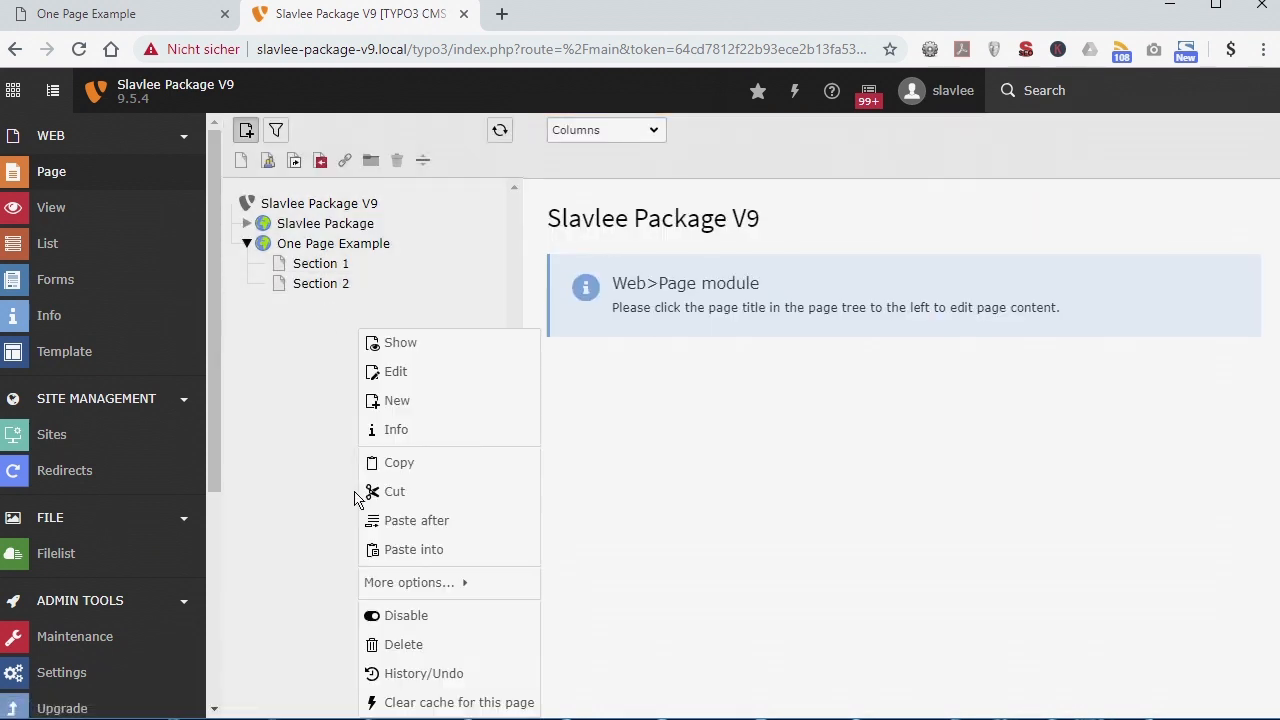
click(458, 524)
click(898, 449)
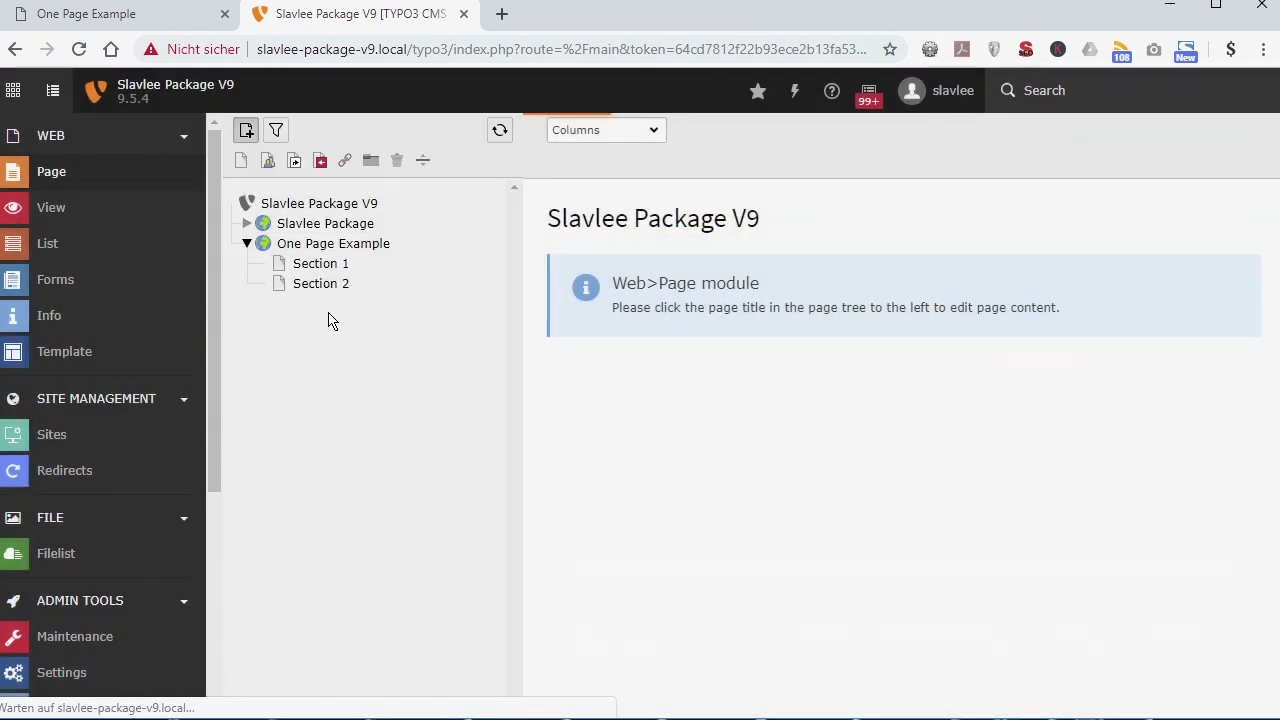
Rename the second copy of Section 1 to Section 3 and enable it.
double_click(340, 306)
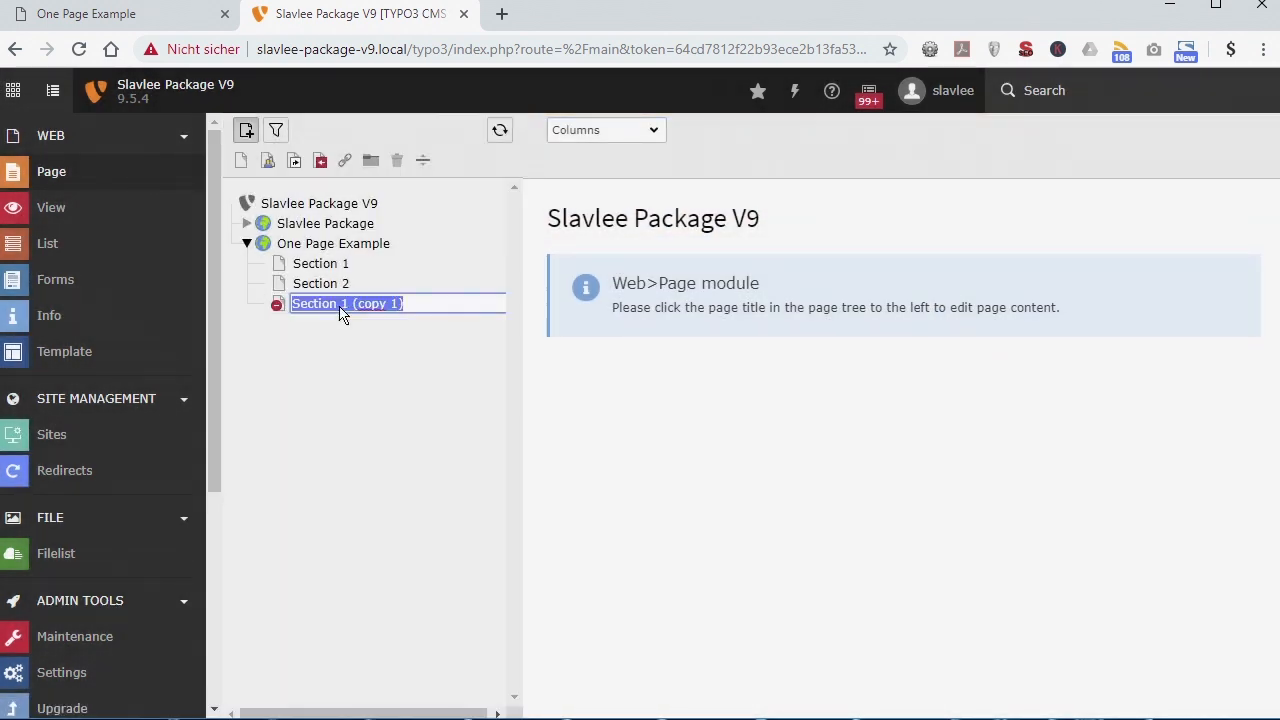
key(End)
key(BackSpace)
key(Return)
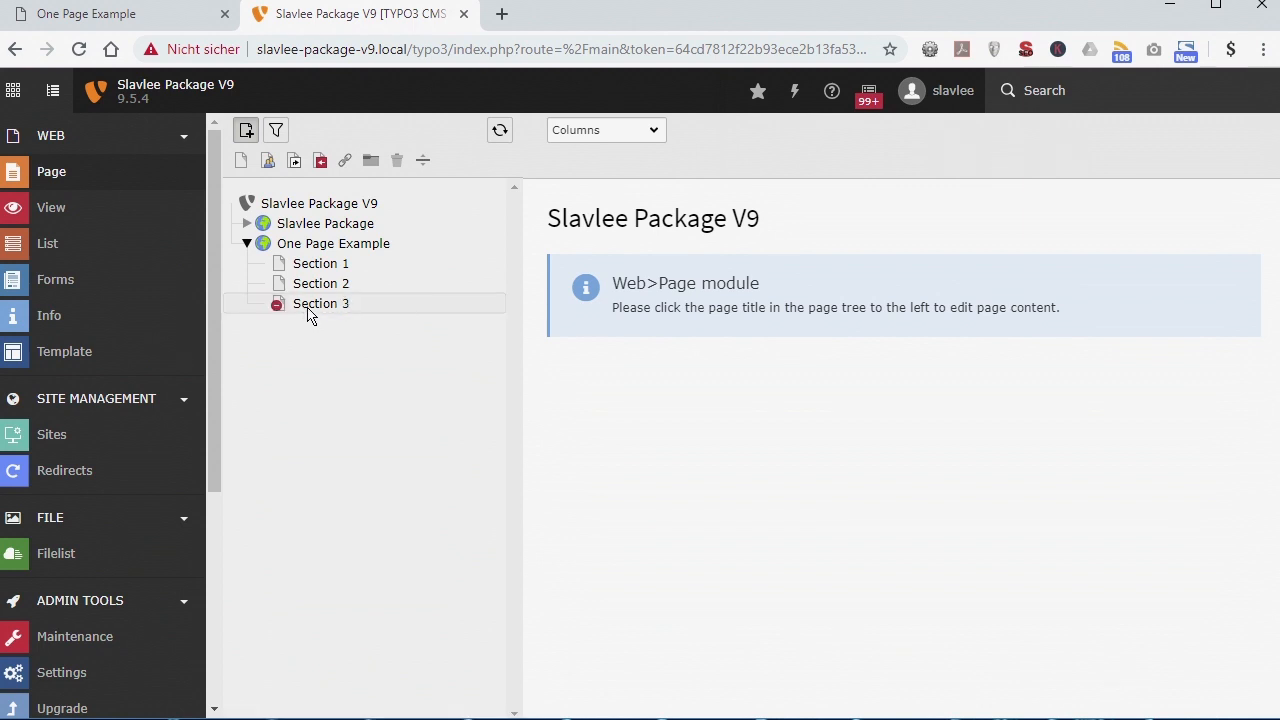
right_click(308, 314)
click(471, 624)
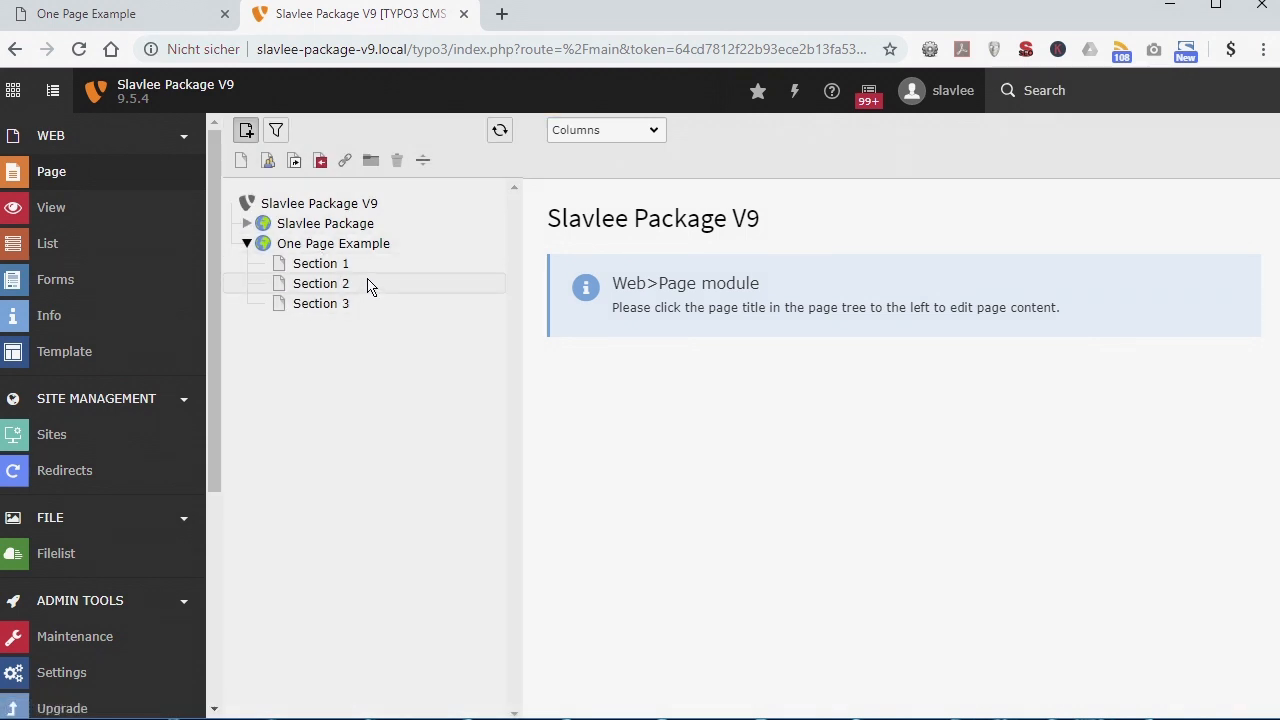
Add a Header Only element with the header Section 1 to the Normal column of the Section 1 page and save it.
click(392, 249)
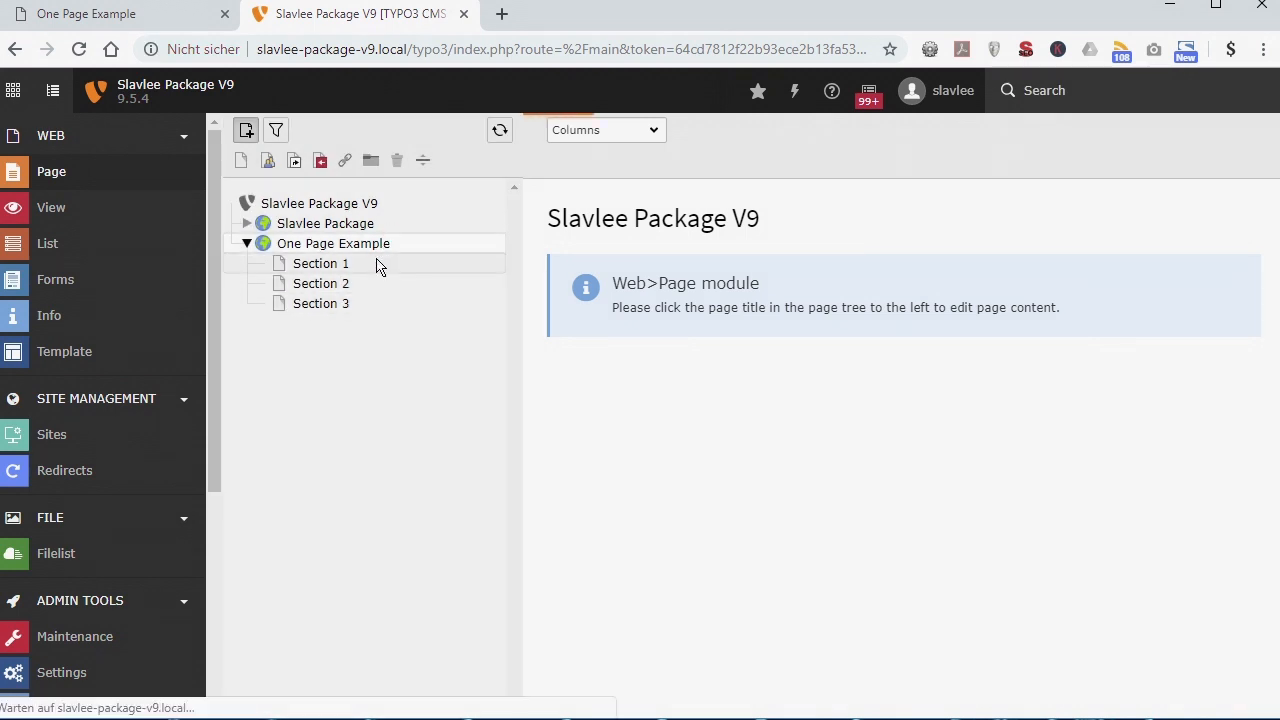
click(379, 265)
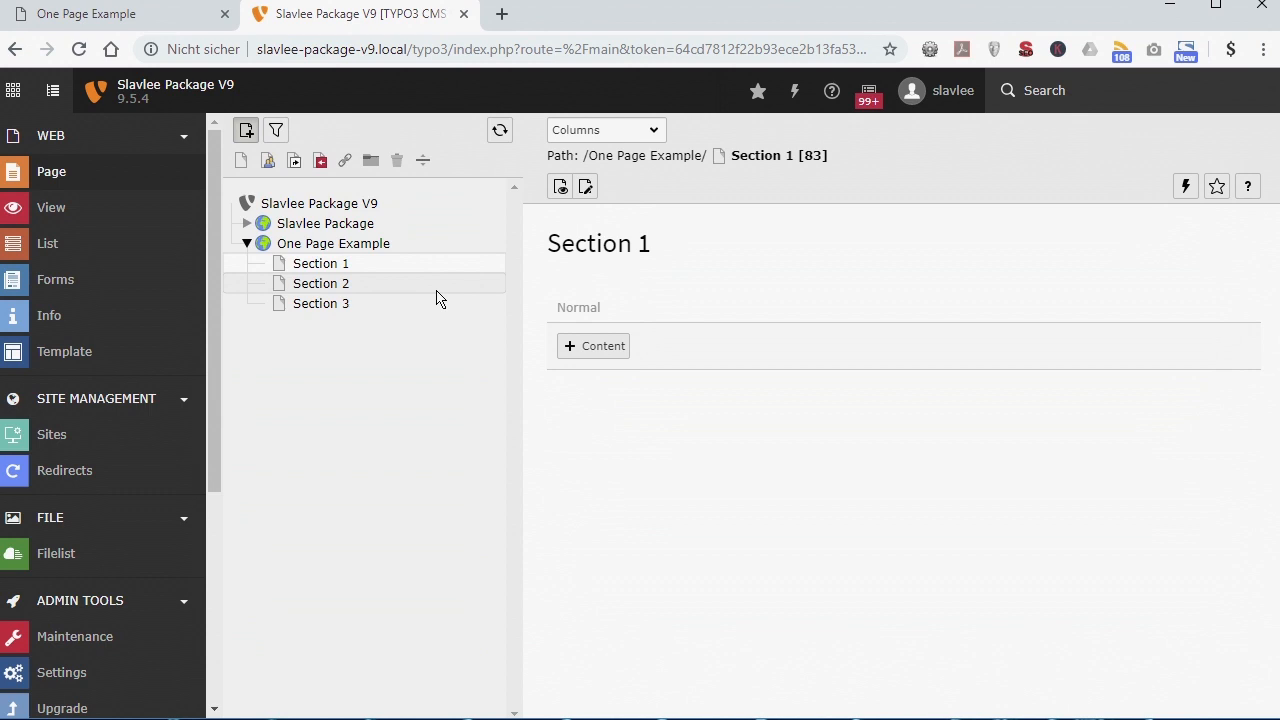
click(598, 346)
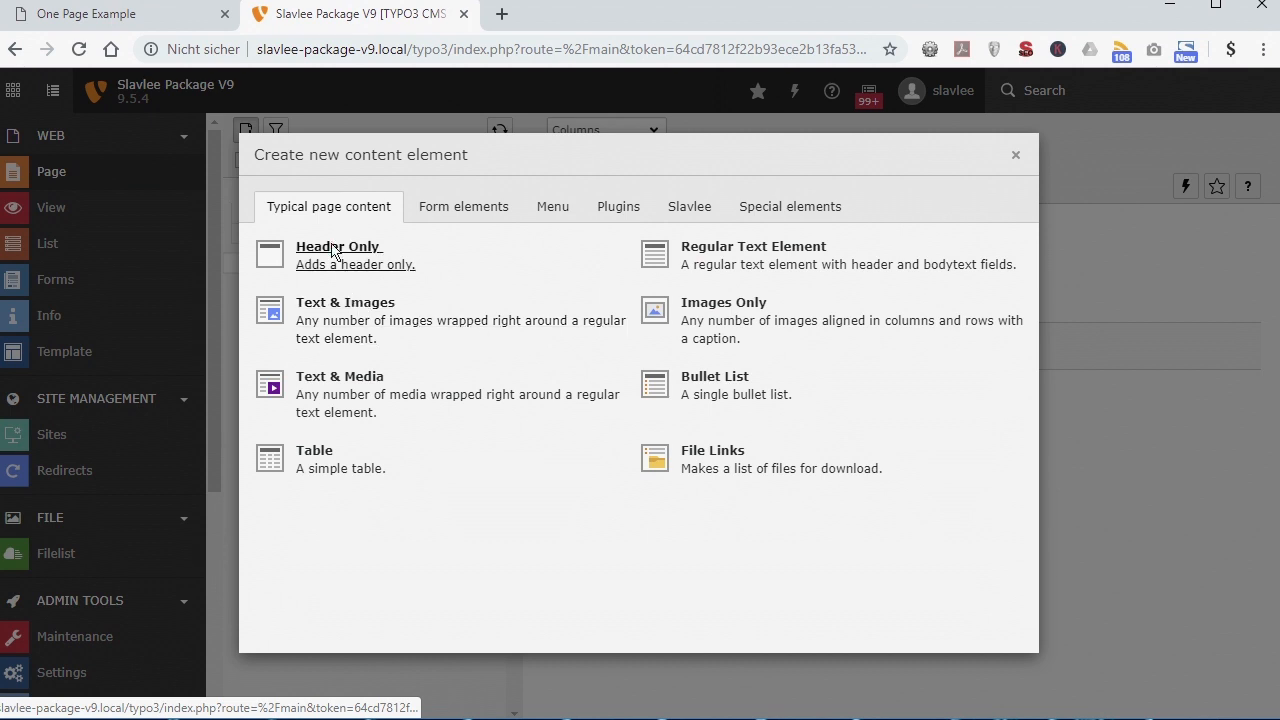
click(335, 249)
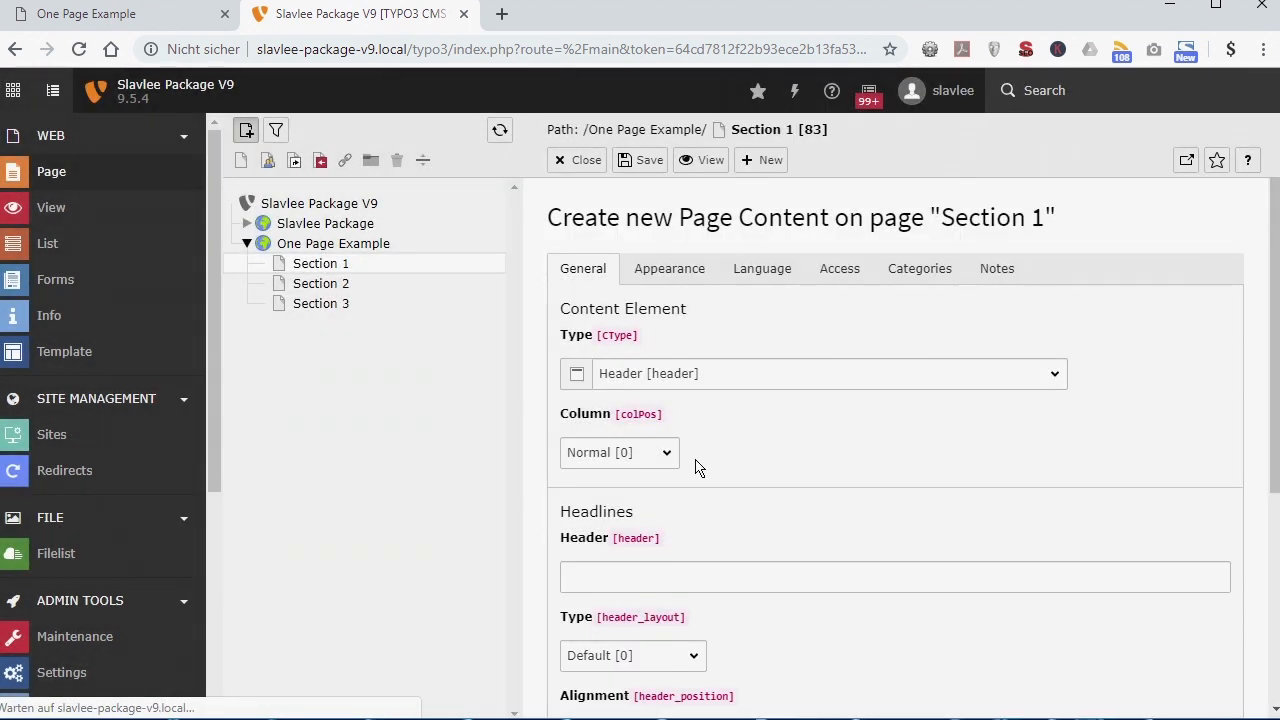
click(651, 576)
text(Section 1)
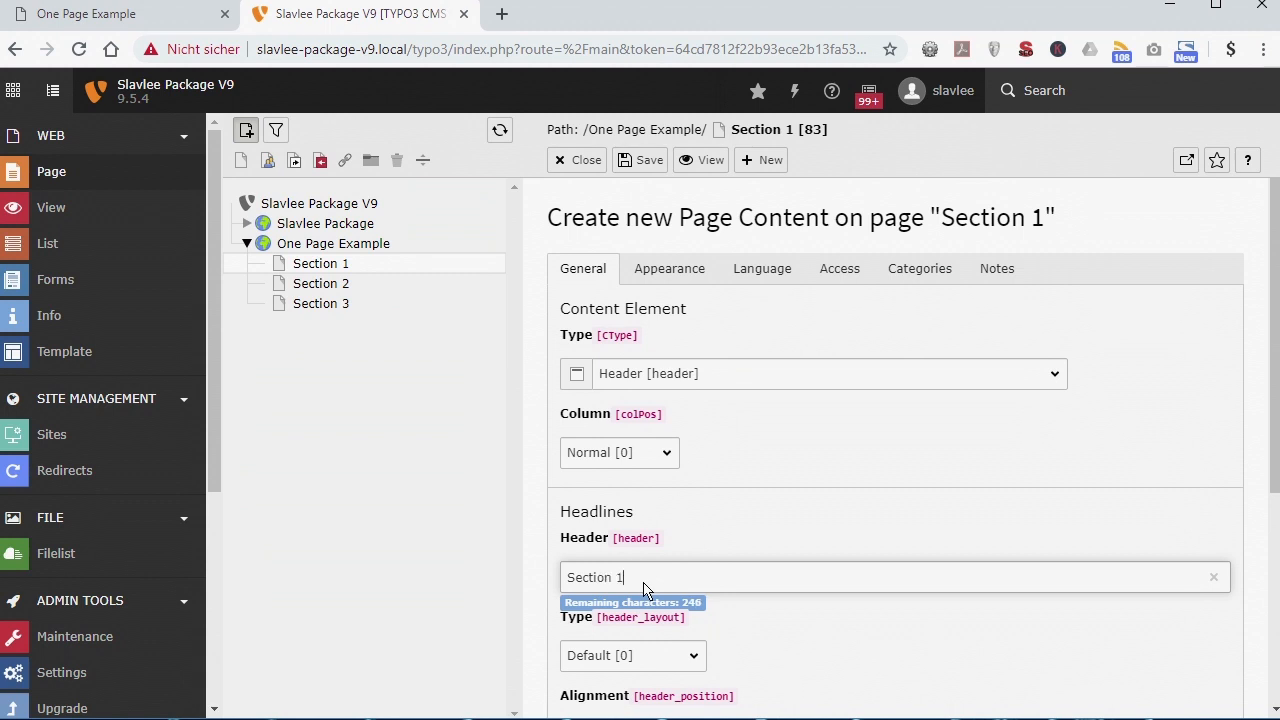
click(636, 164)
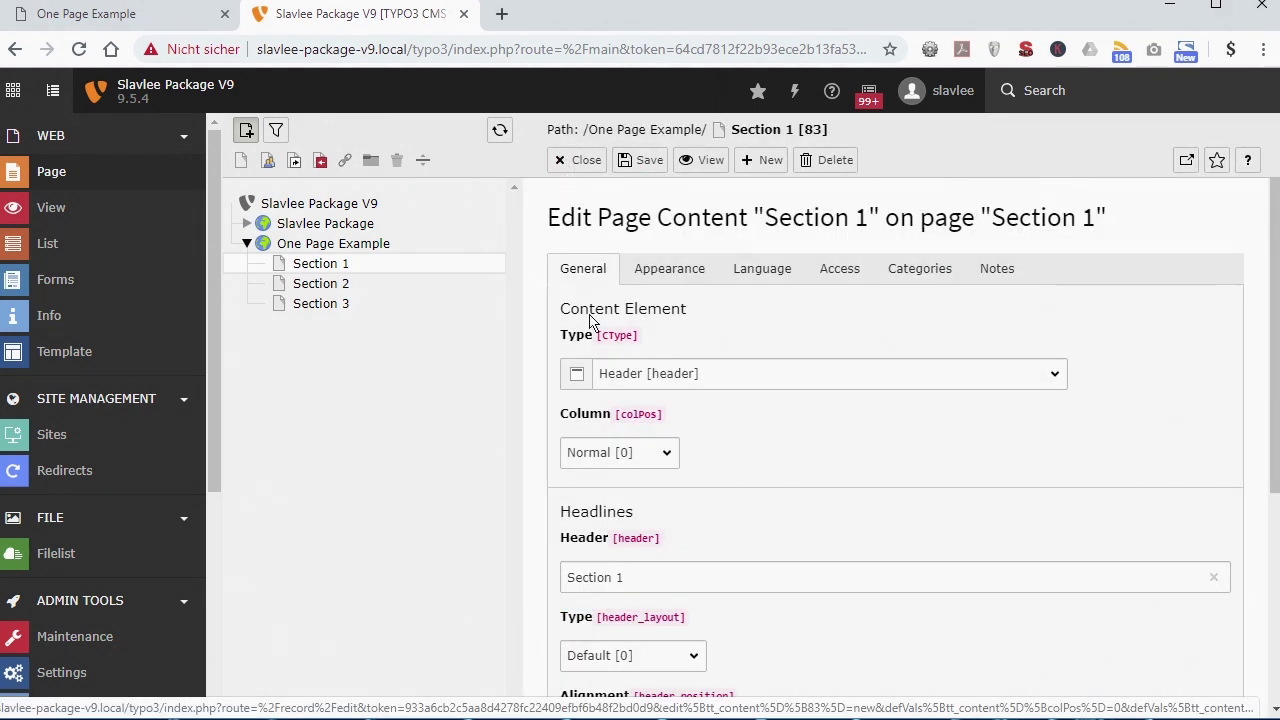
Create an Images Only element below the Section 1 header element on the Section 1 page, with the header Lorem Ipsum.
click(598, 468)
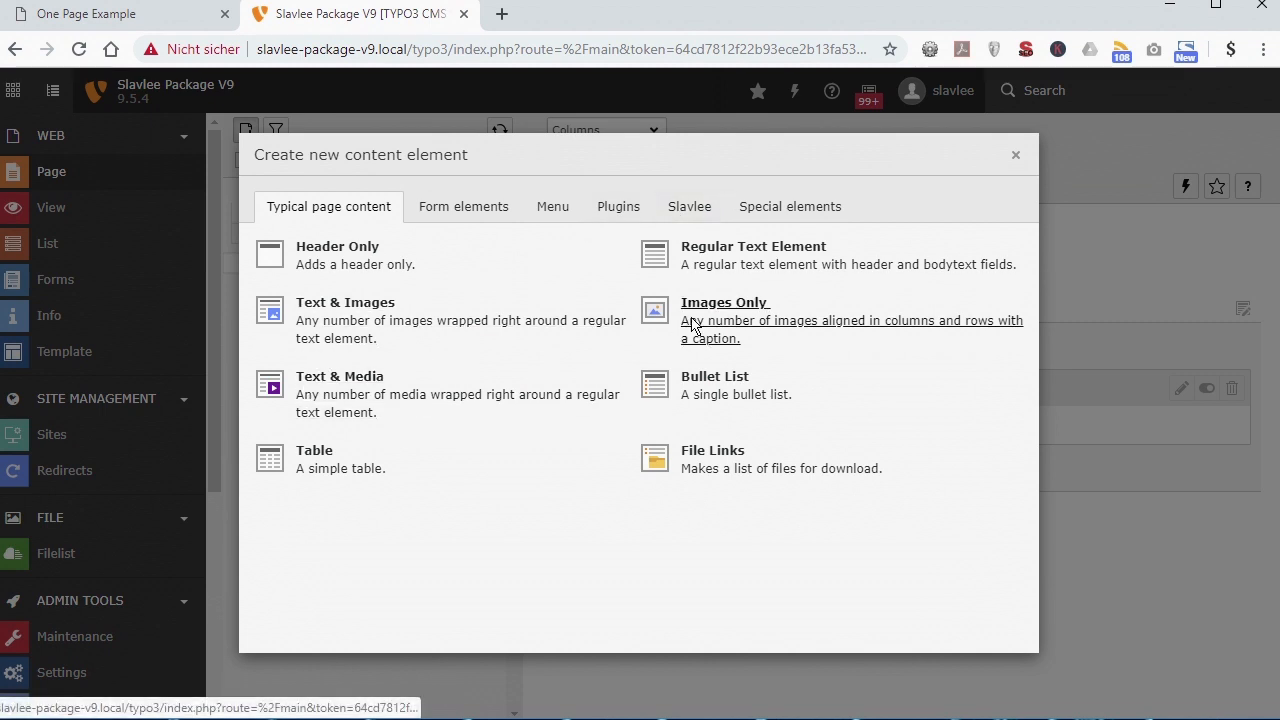
click(730, 312)
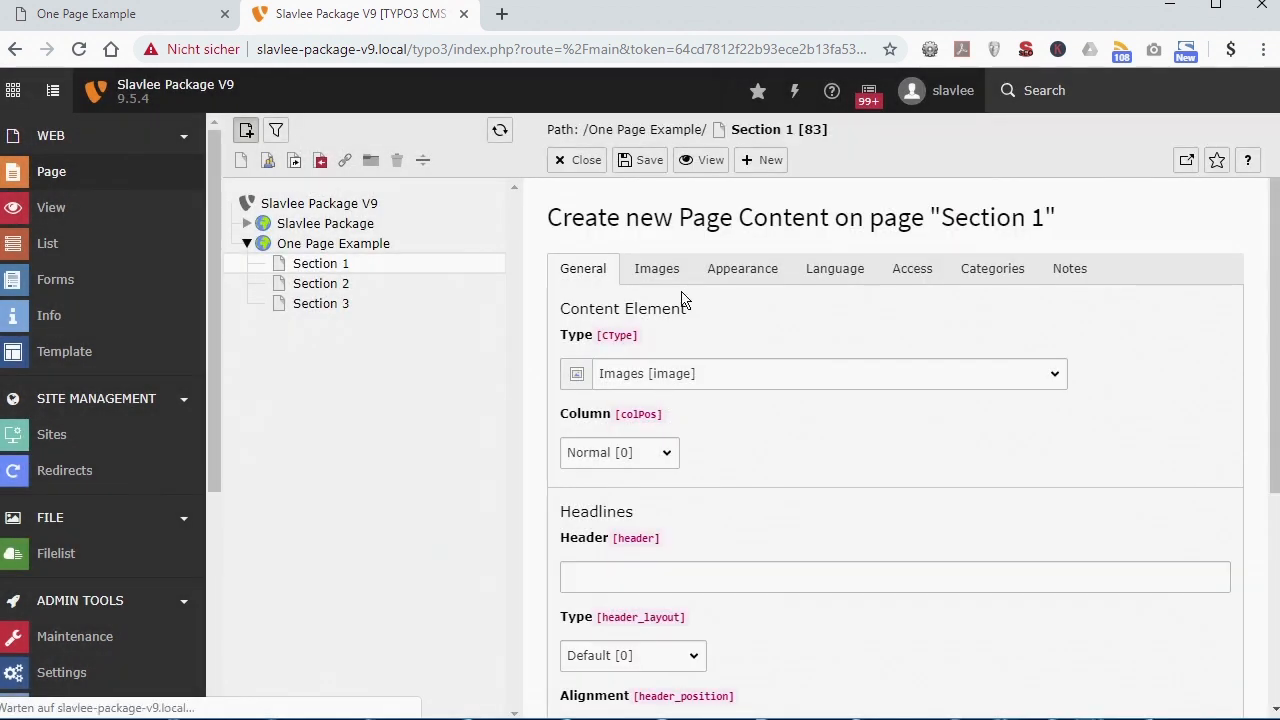
click(628, 580)
text(Lorem Ipsum)
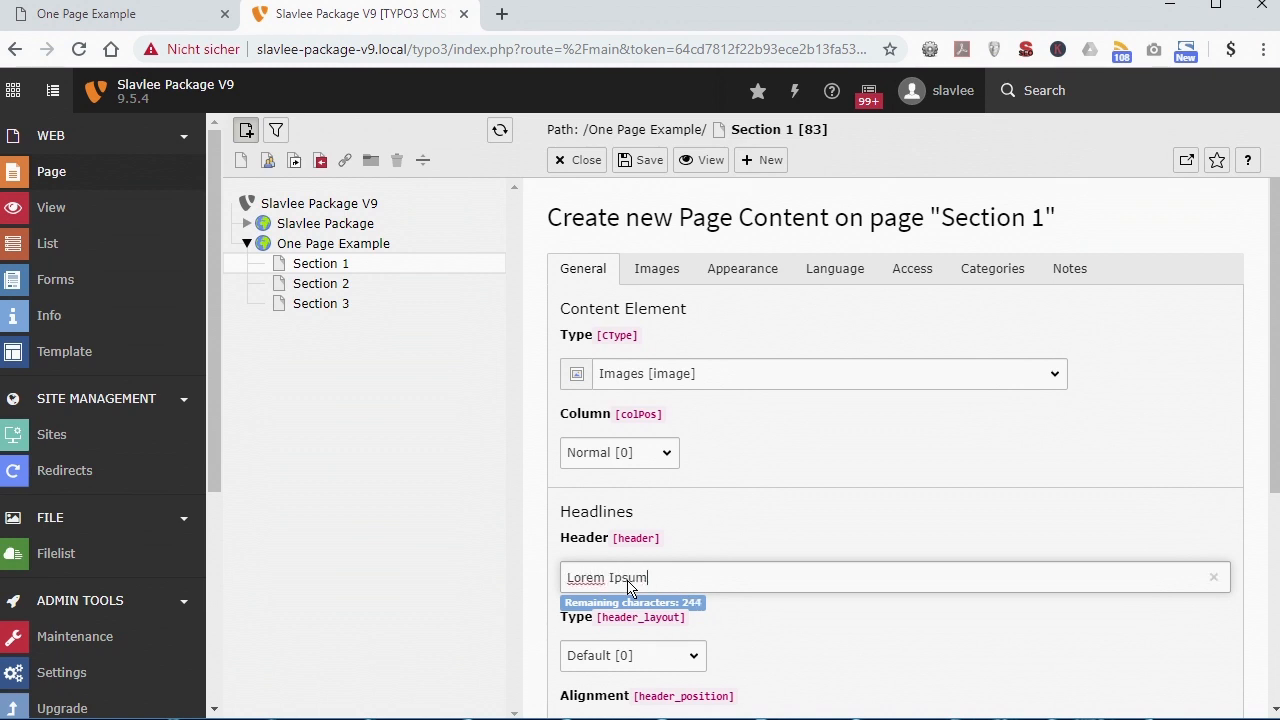
Add the image 160x223.png from user_upload/samples to the Lorem Ipsum images element, then save and close it.
click(652, 268)
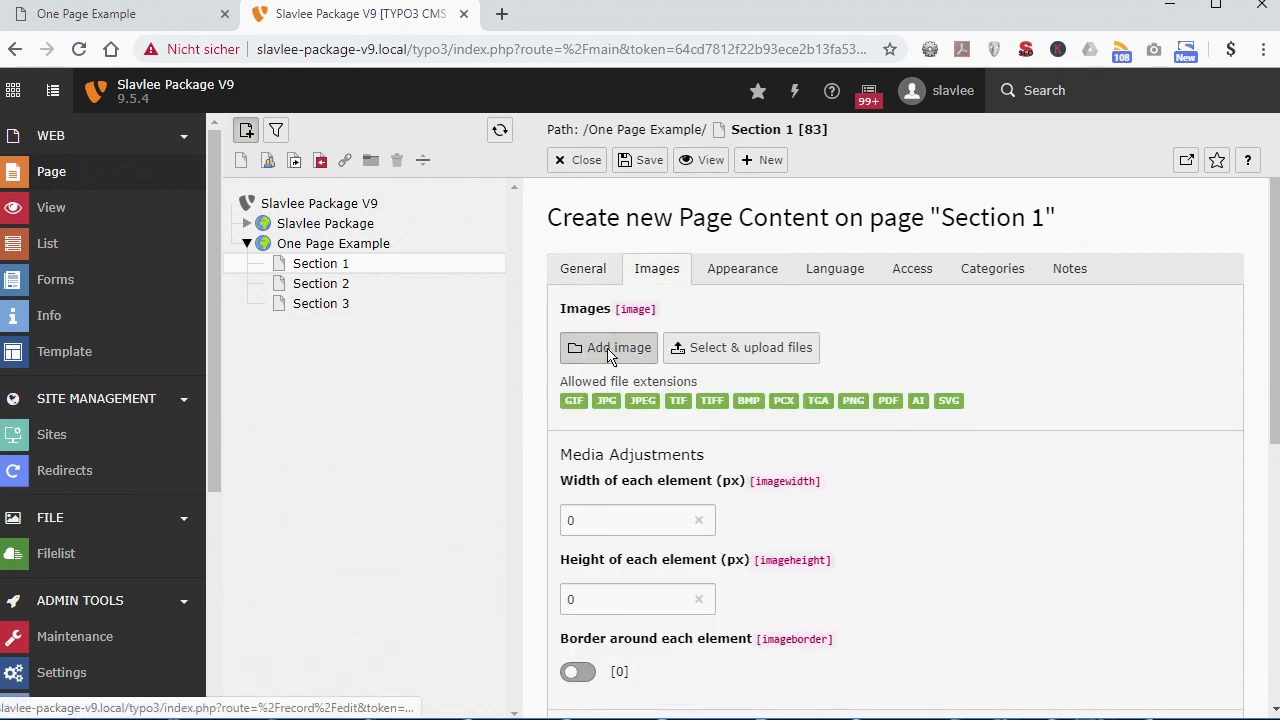
click(605, 355)
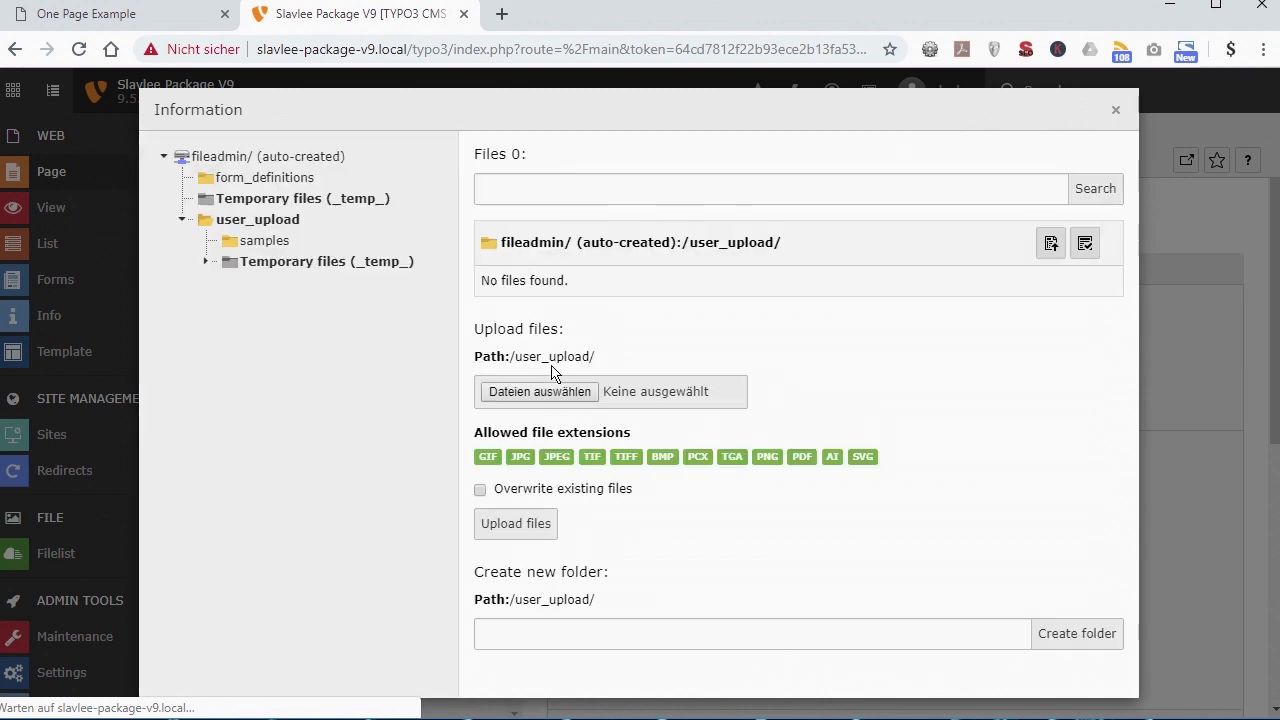
click(265, 245)
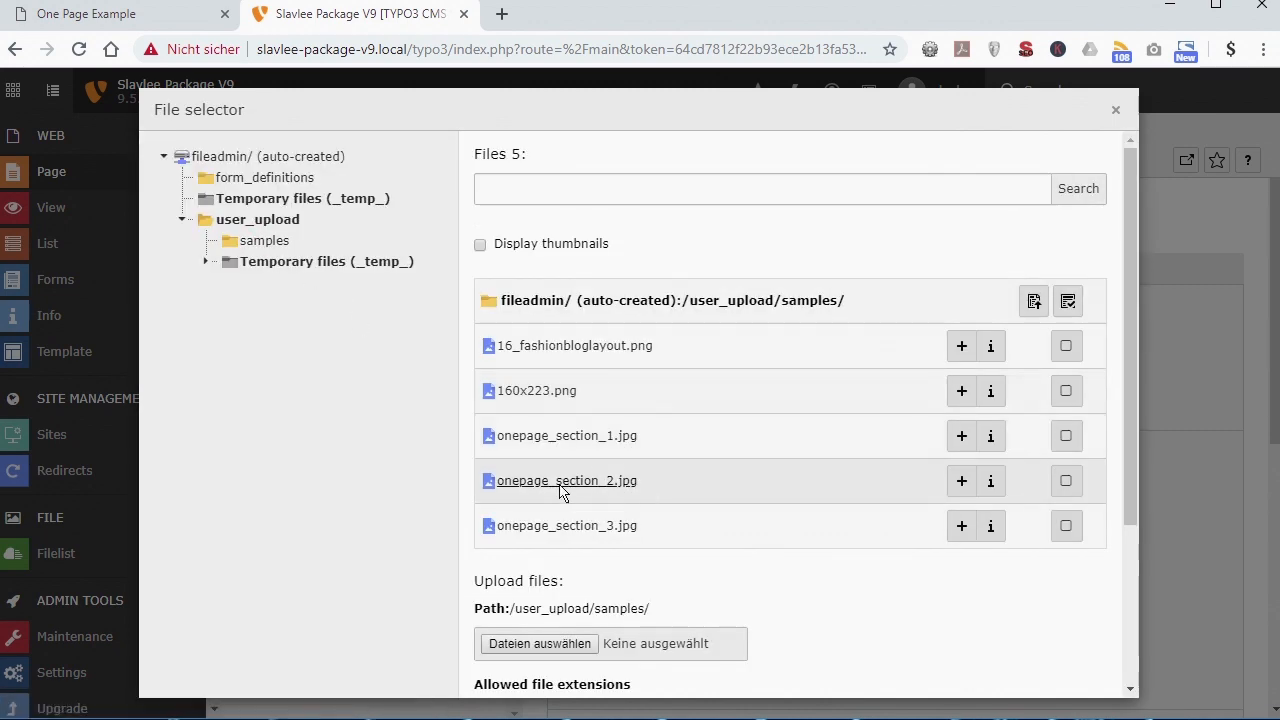
click(550, 396)
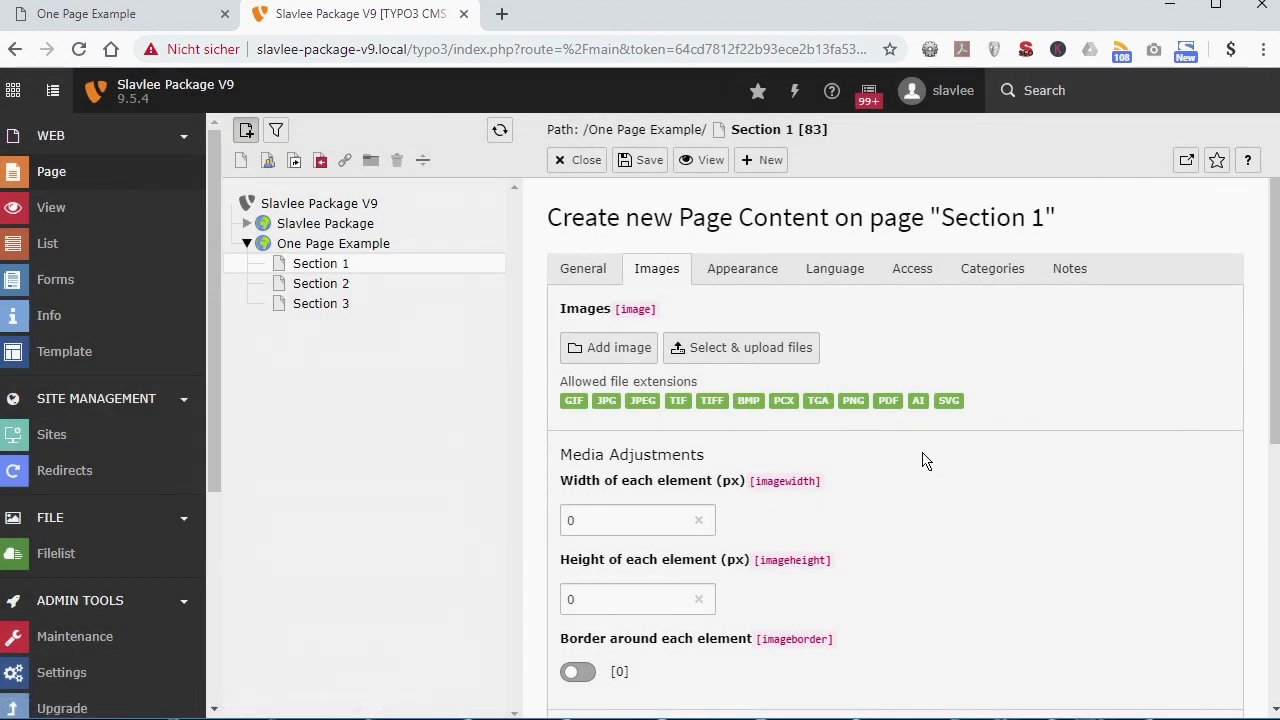
scroll(837, 486, down, 4)
scroll(815, 400, up, 3)
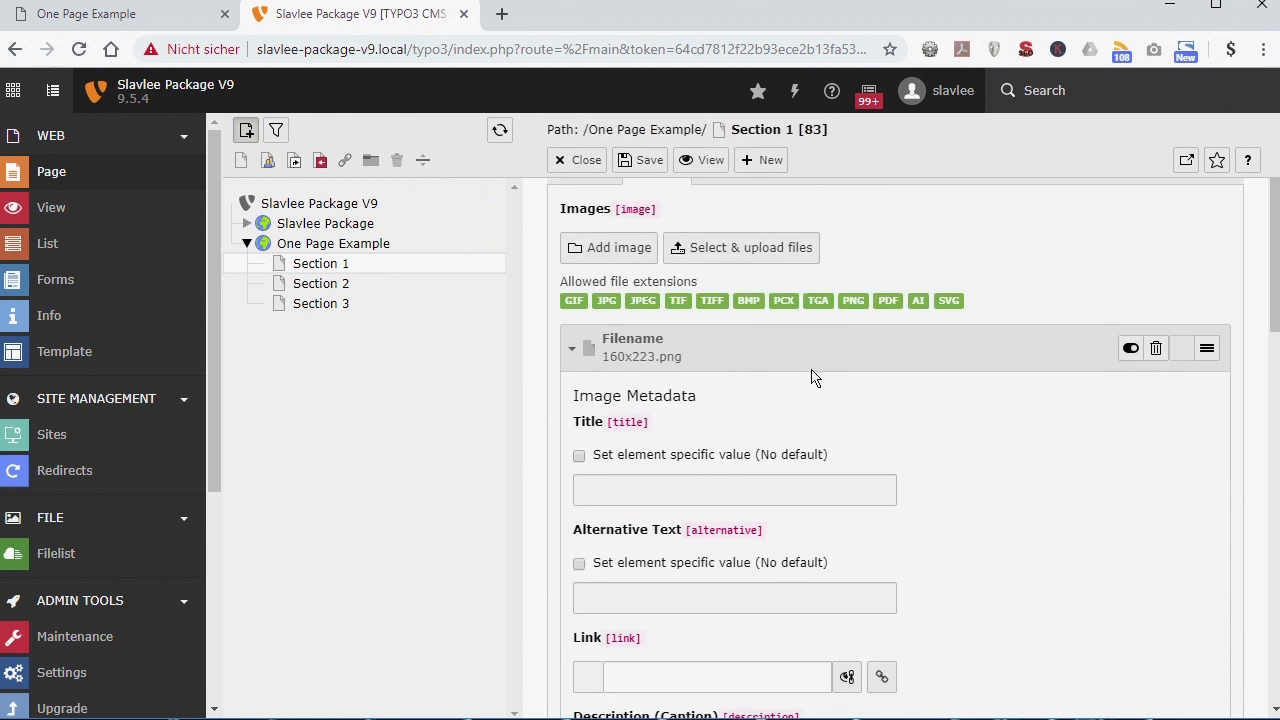
click(815, 372)
scroll(857, 477, down, 5)
scroll(766, 557, up, 5)
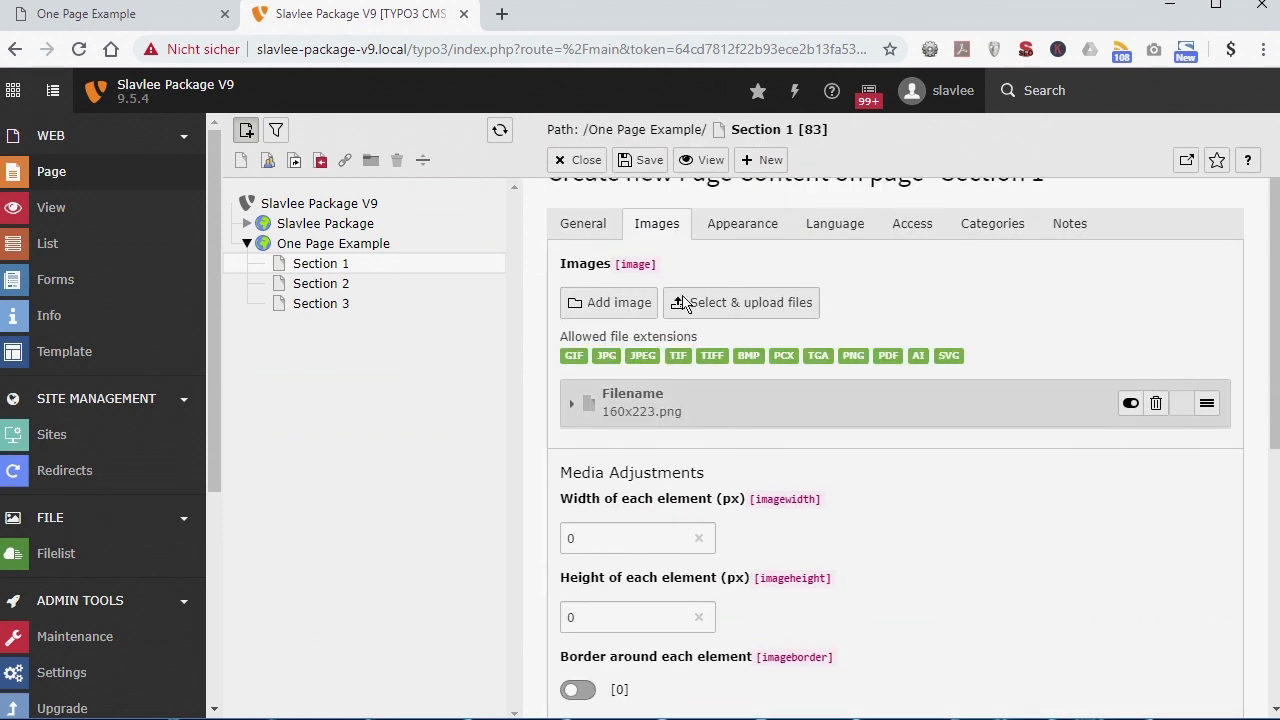
click(648, 162)
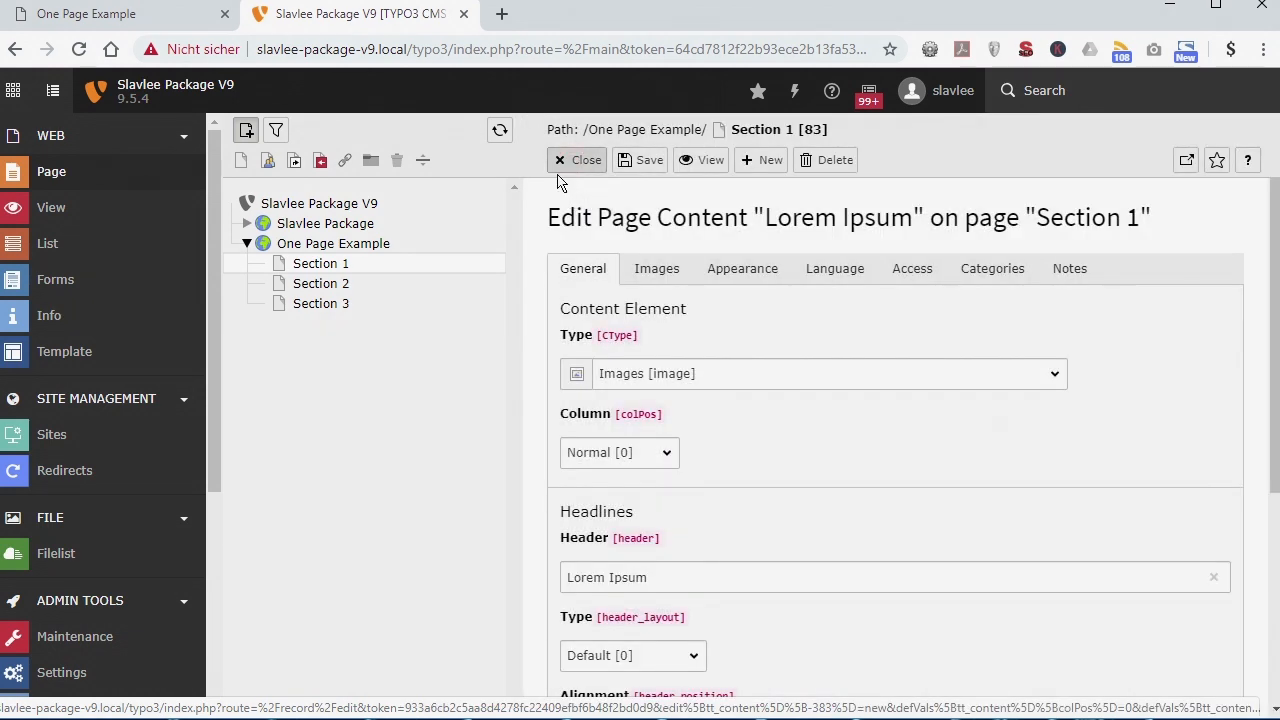
click(578, 162)
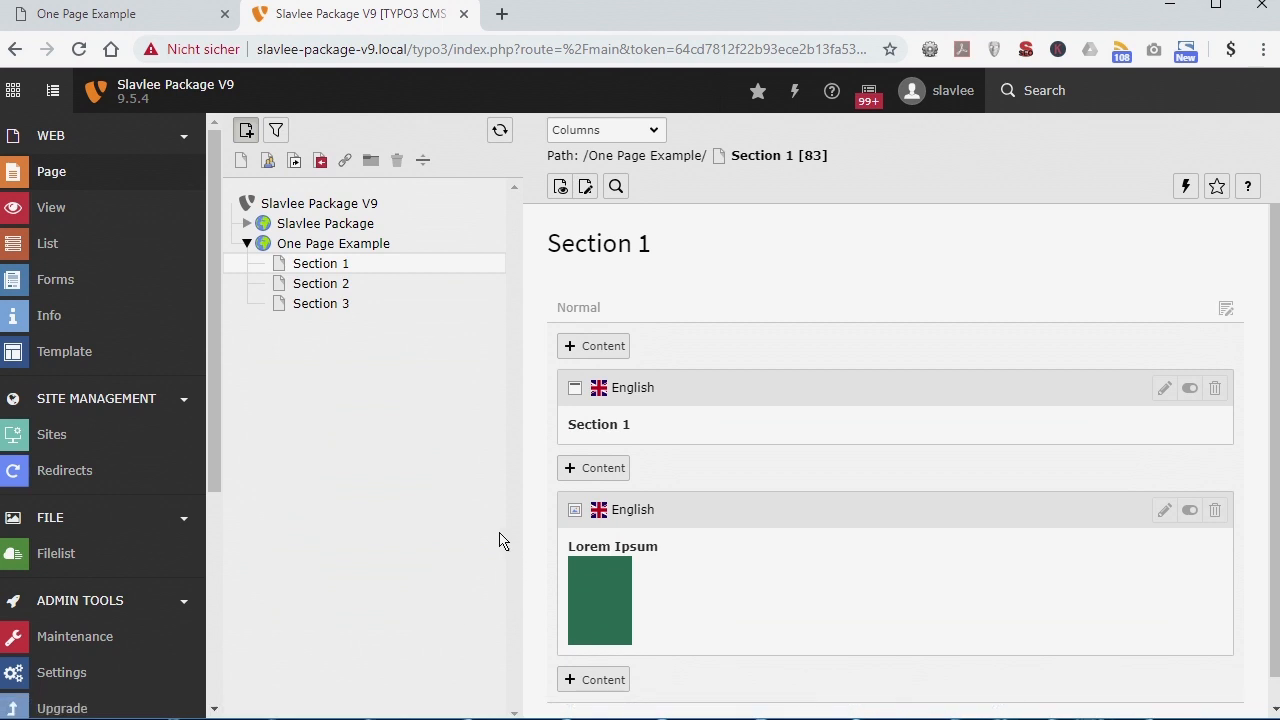
Create a Slavlee Accordion element in the Normal column of the Section 2 page with the header Accordion Example.
click(384, 289)
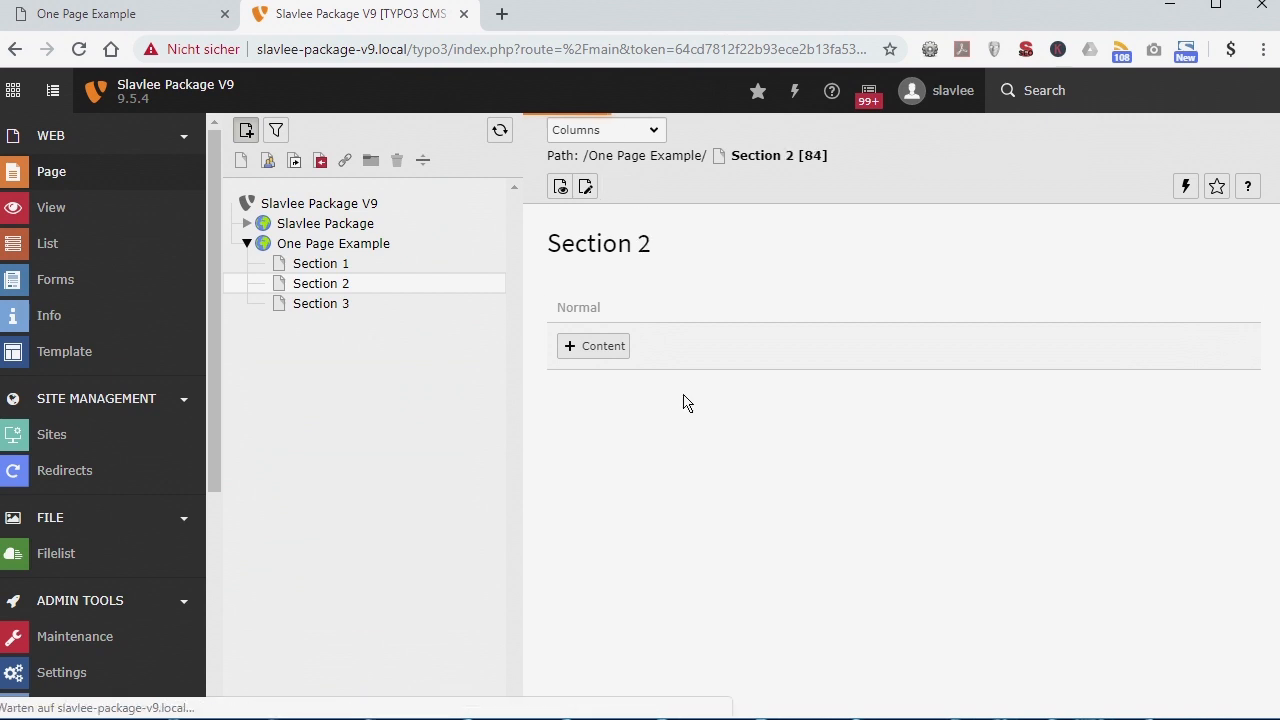
click(604, 346)
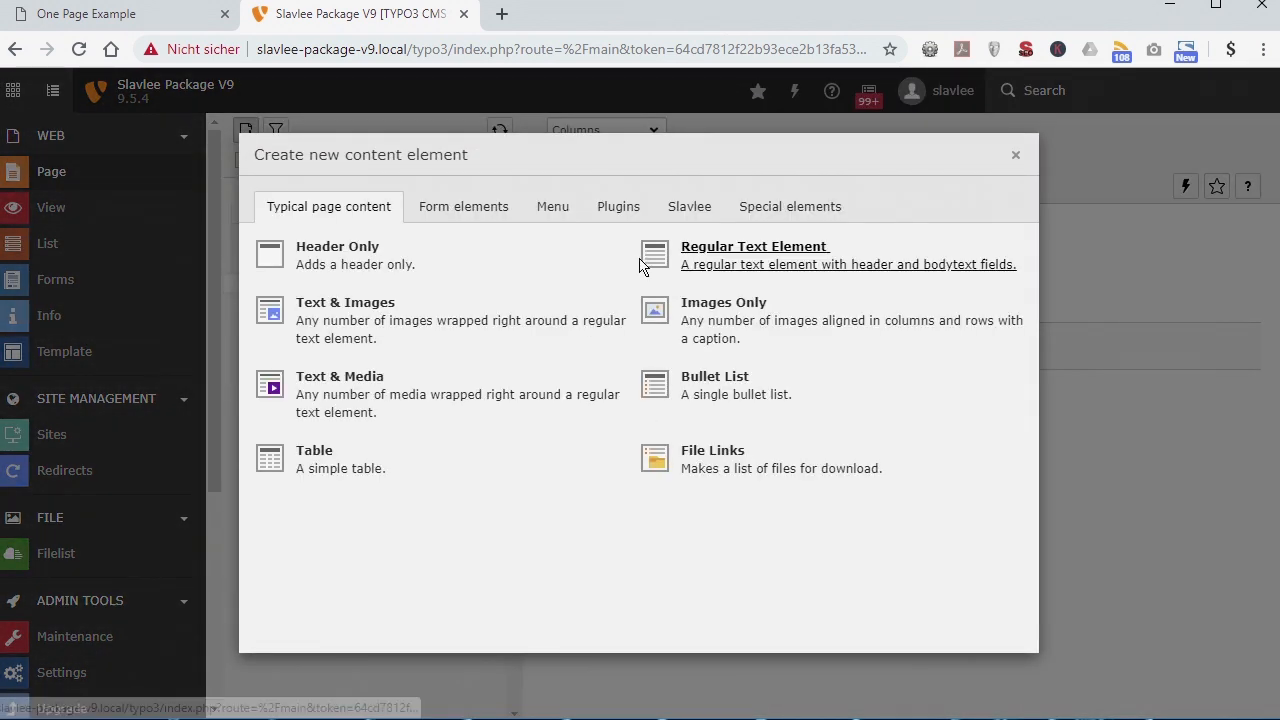
click(692, 210)
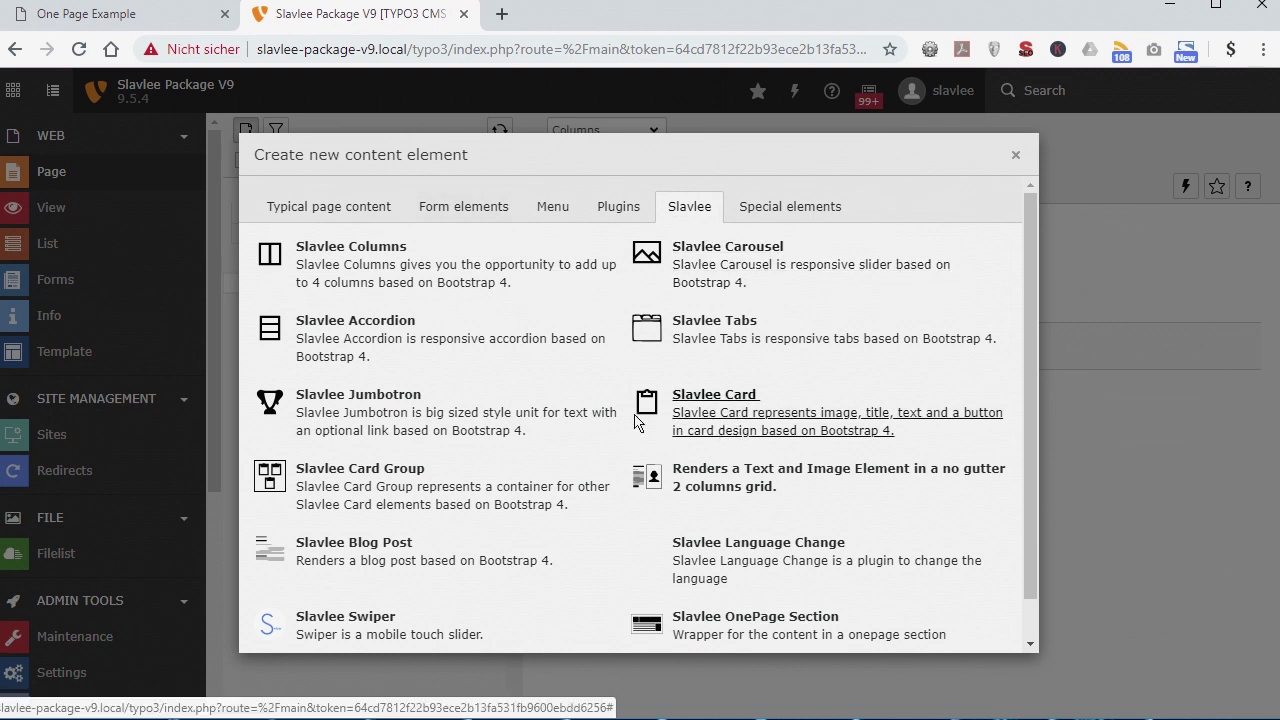
click(393, 340)
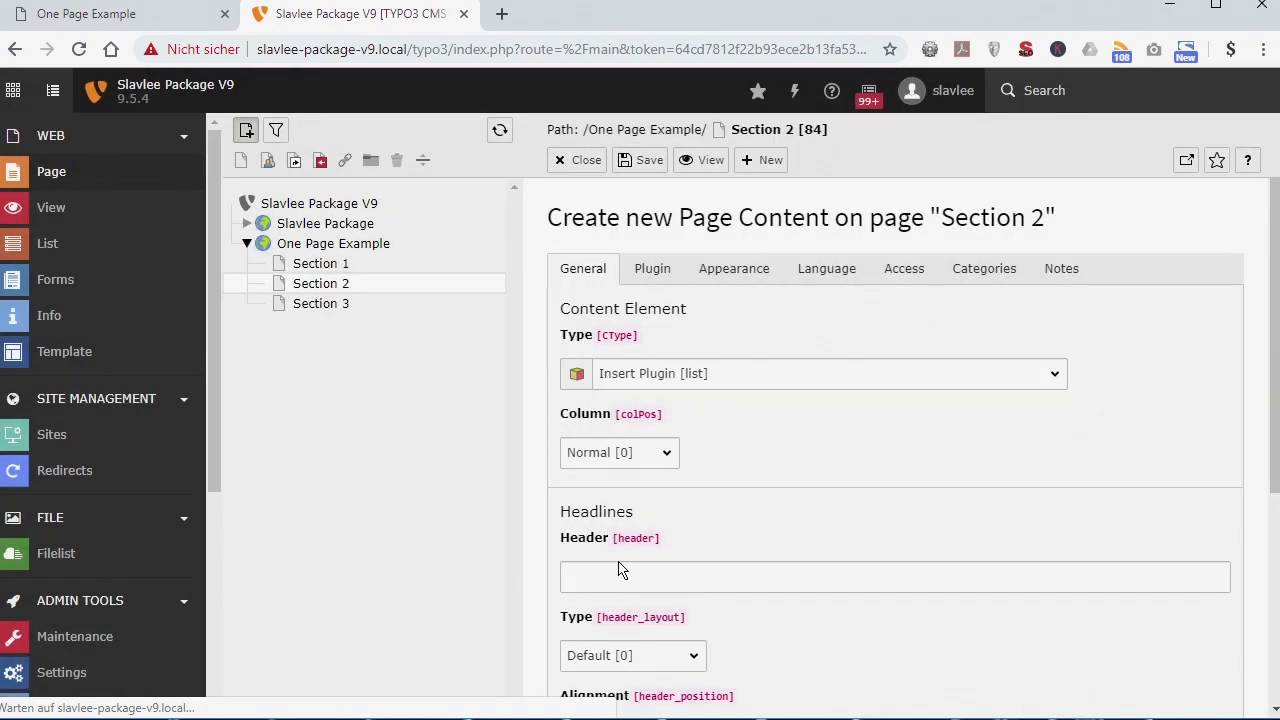
click(613, 571)
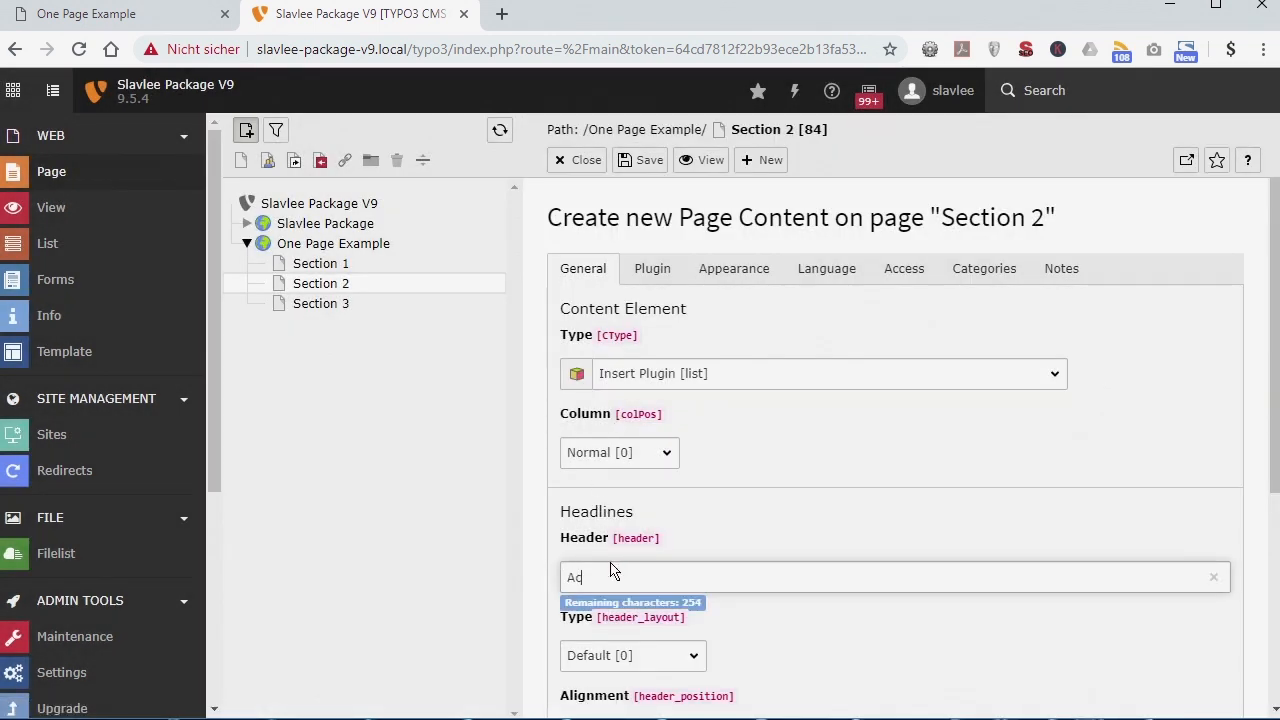
text(Accordion)
key(BackSpace)
Create a first text item in the accordion's plugin options with the header Lorem Ipsum.
click(652, 270)
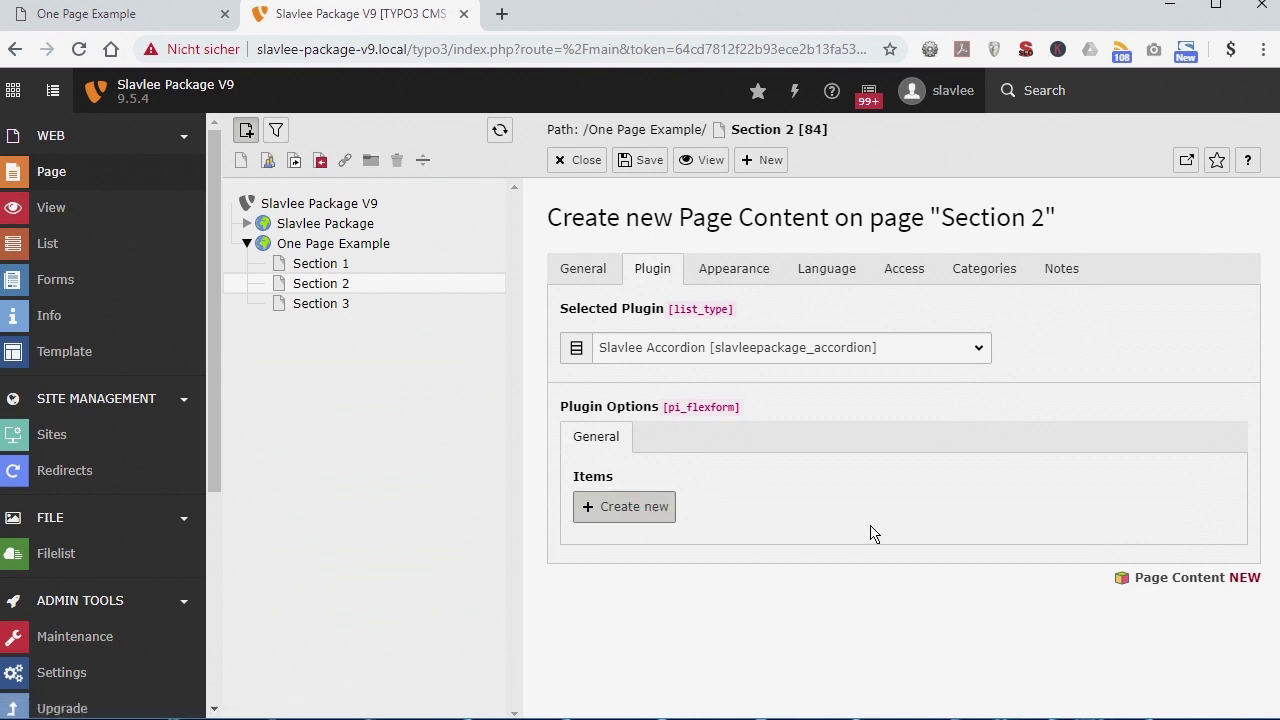
scroll(900, 505, down, 3)
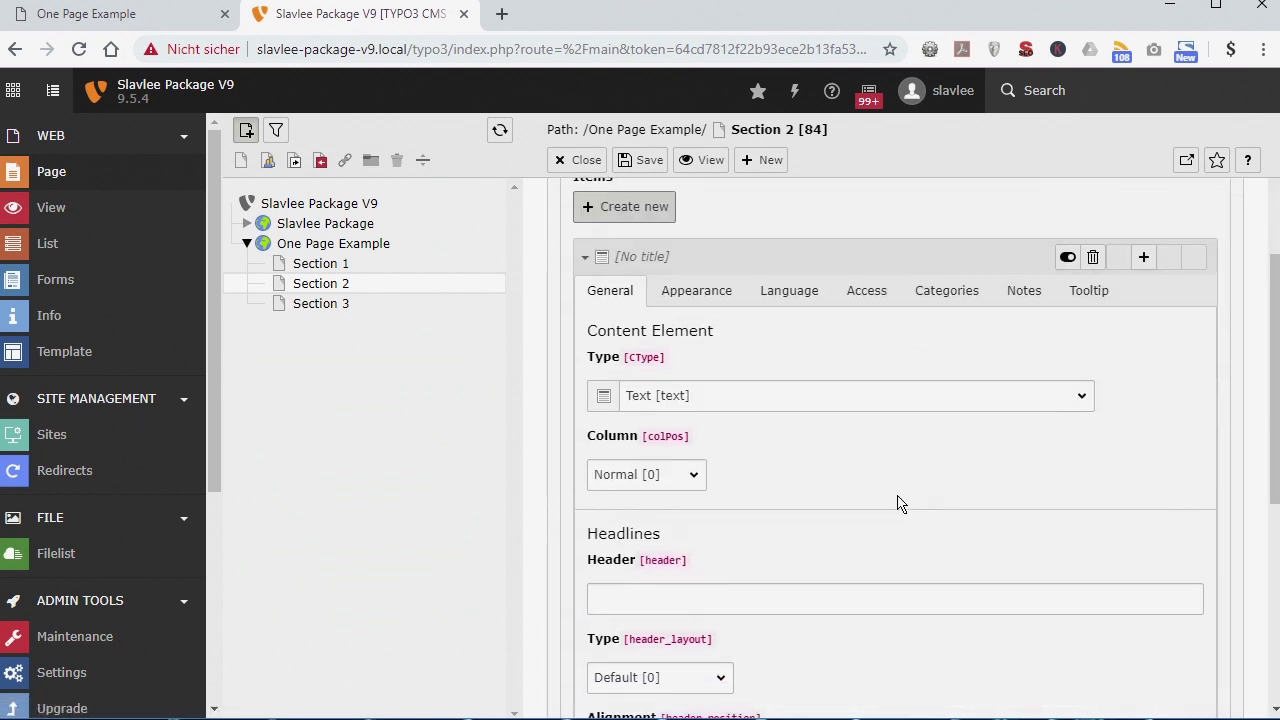
click(660, 598)
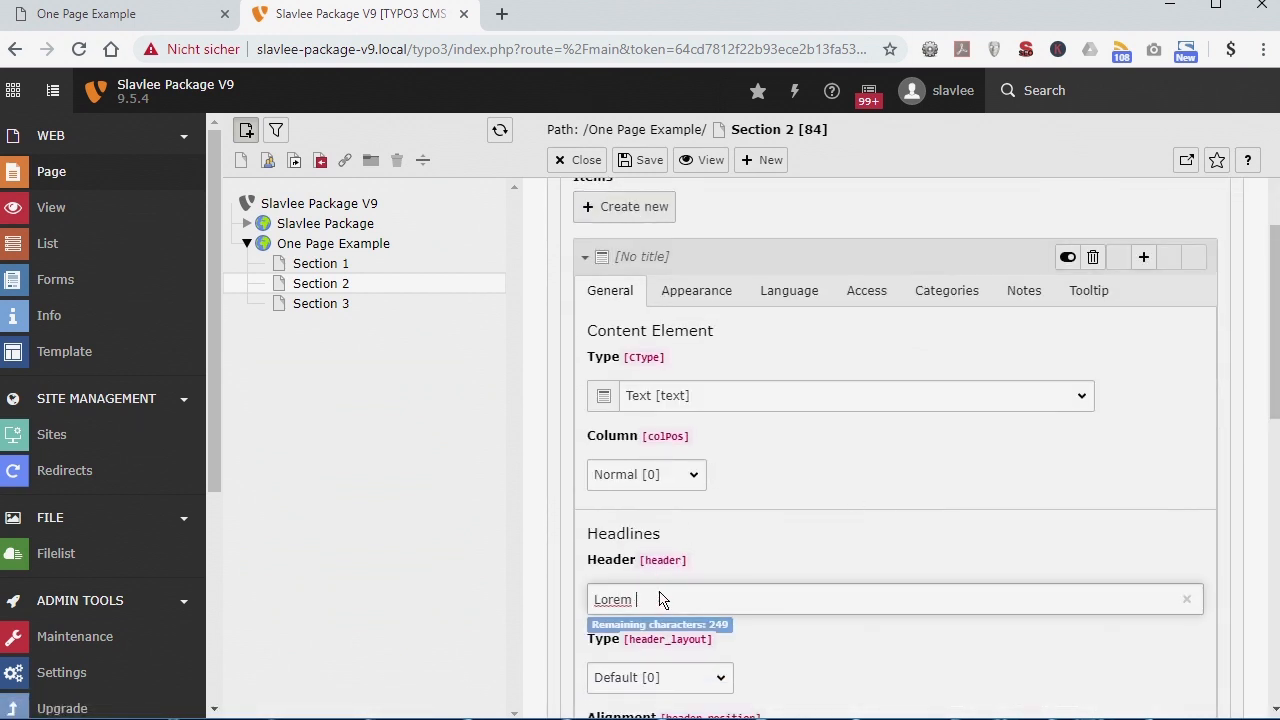
text(Lorem Ipsum)
Fill the first accordion item's body text with repeated copies of "Lorem Ipusm" and save the element.
scroll(654, 594, down, 4)
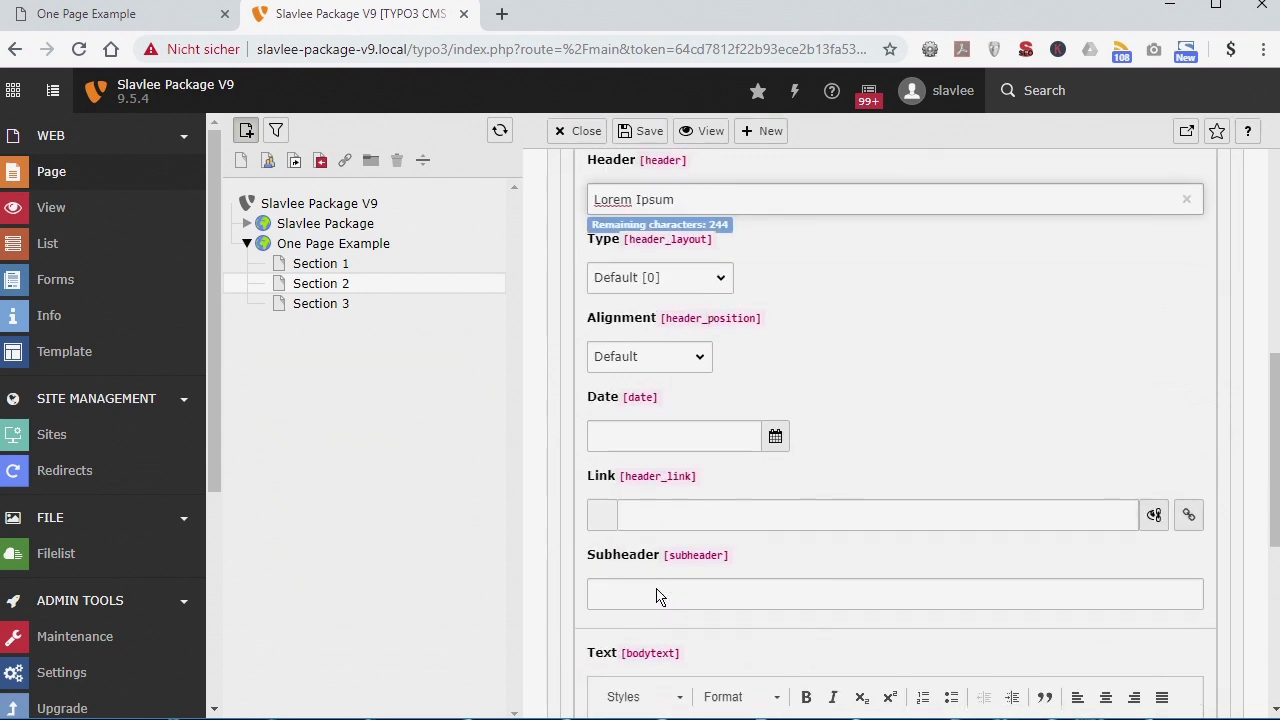
scroll(720, 575, down, 2)
click(700, 586)
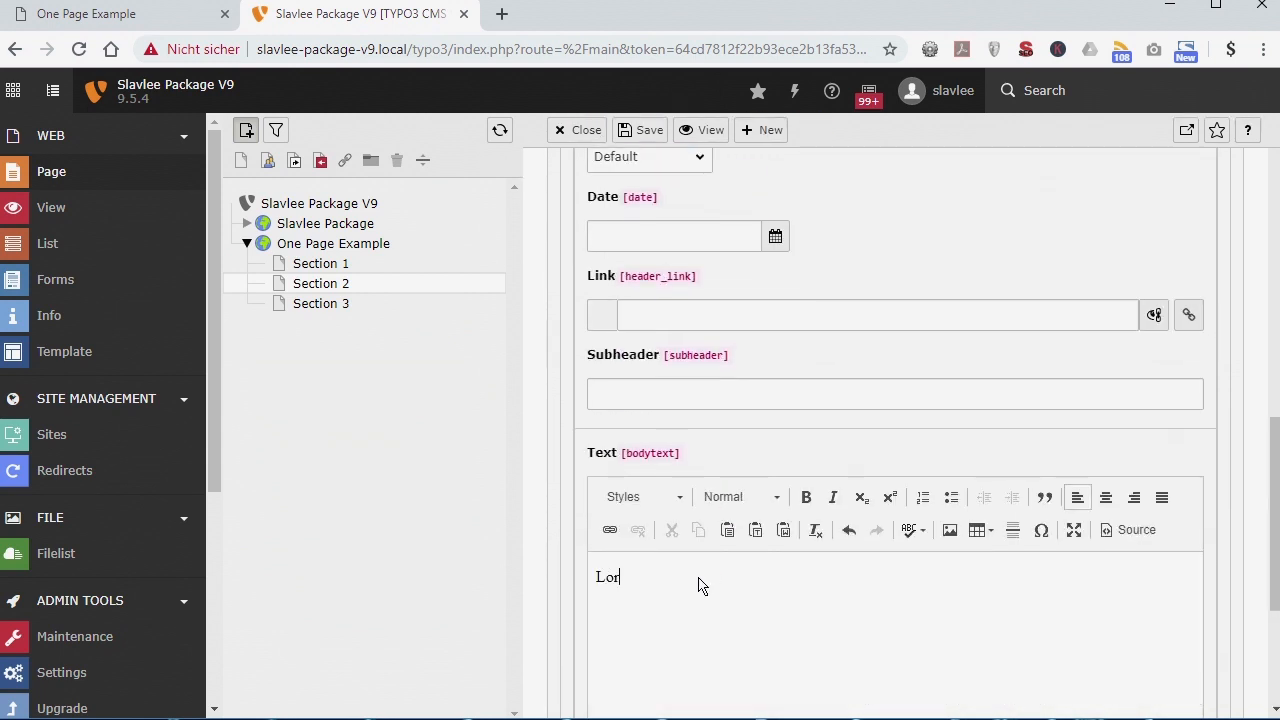
text(Lorem Ipusm)
key(ctrl+a)
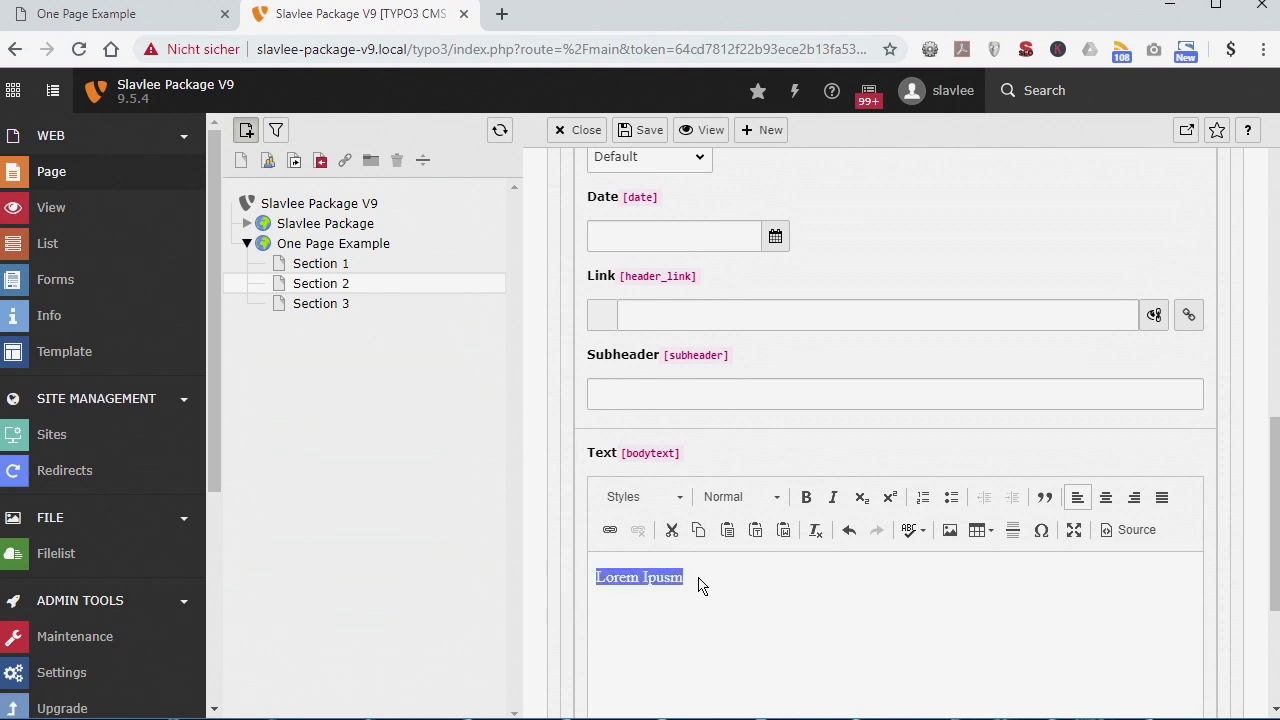
key(ctrl+c)
key(ctrl+v)
key(ctrl+v)
key(ctrl+v)
key(ctrl+v)
key(ctrl+v)
key(ctrl+v)
key(ctrl+v)
key(ctrl+v)
key(ctrl+v)
key(ctrl+v)
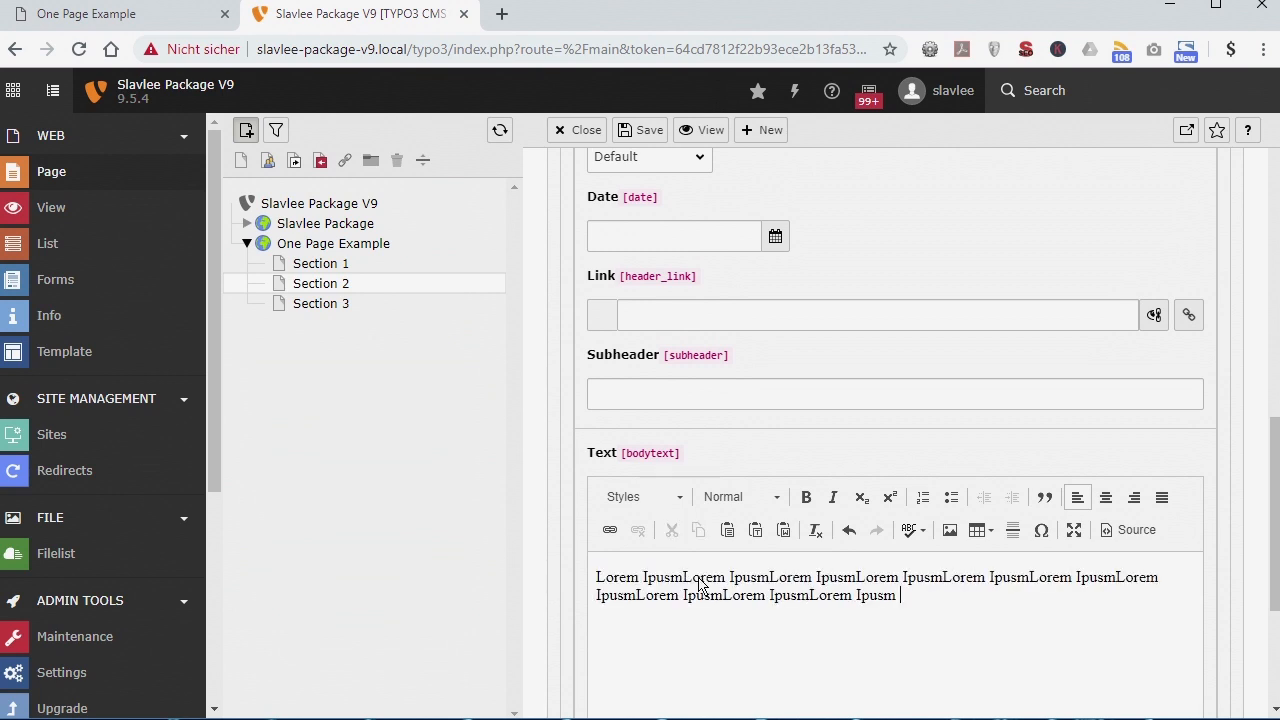
key(ctrl+v)
key(ctrl+v)
key(ctrl+v)
key(ctrl+v)
key(ctrl+v)
key(ctrl+v)
scroll(690, 500, up, 5)
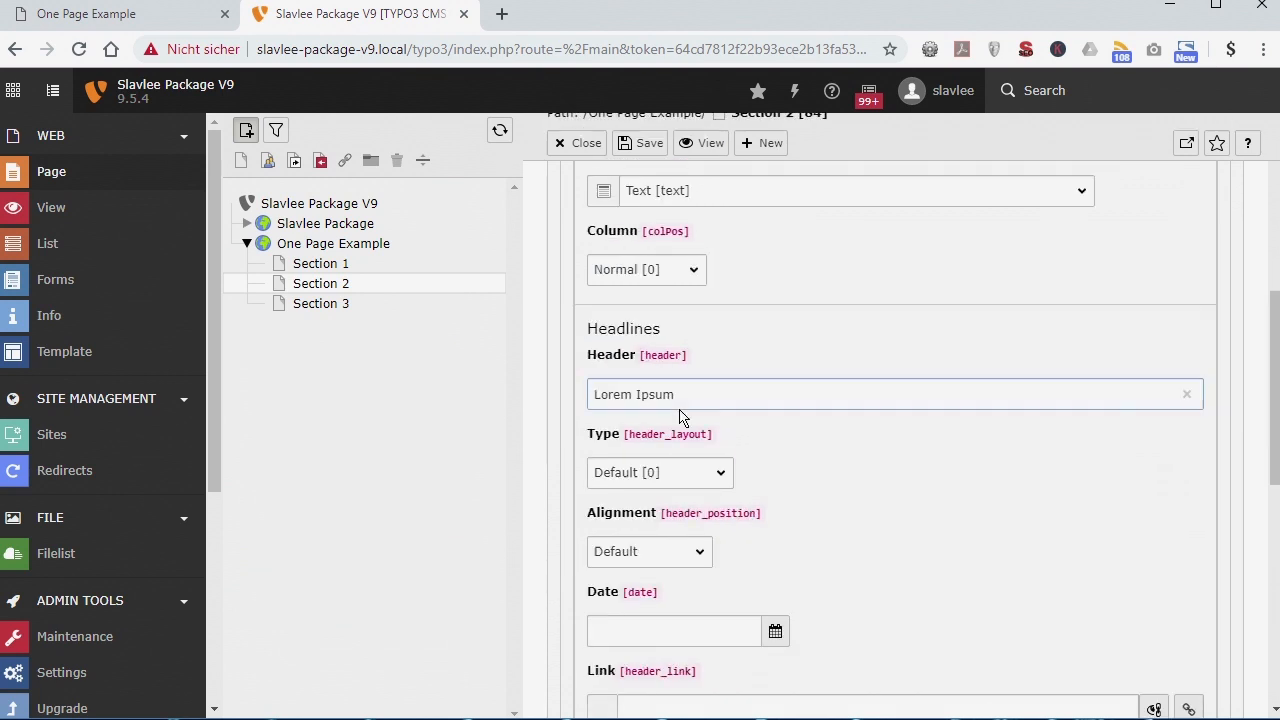
click(645, 160)
Create a second text item in the accordion's plugin options with the header Lorem Ipsum.
scroll(660, 460, down, 3)
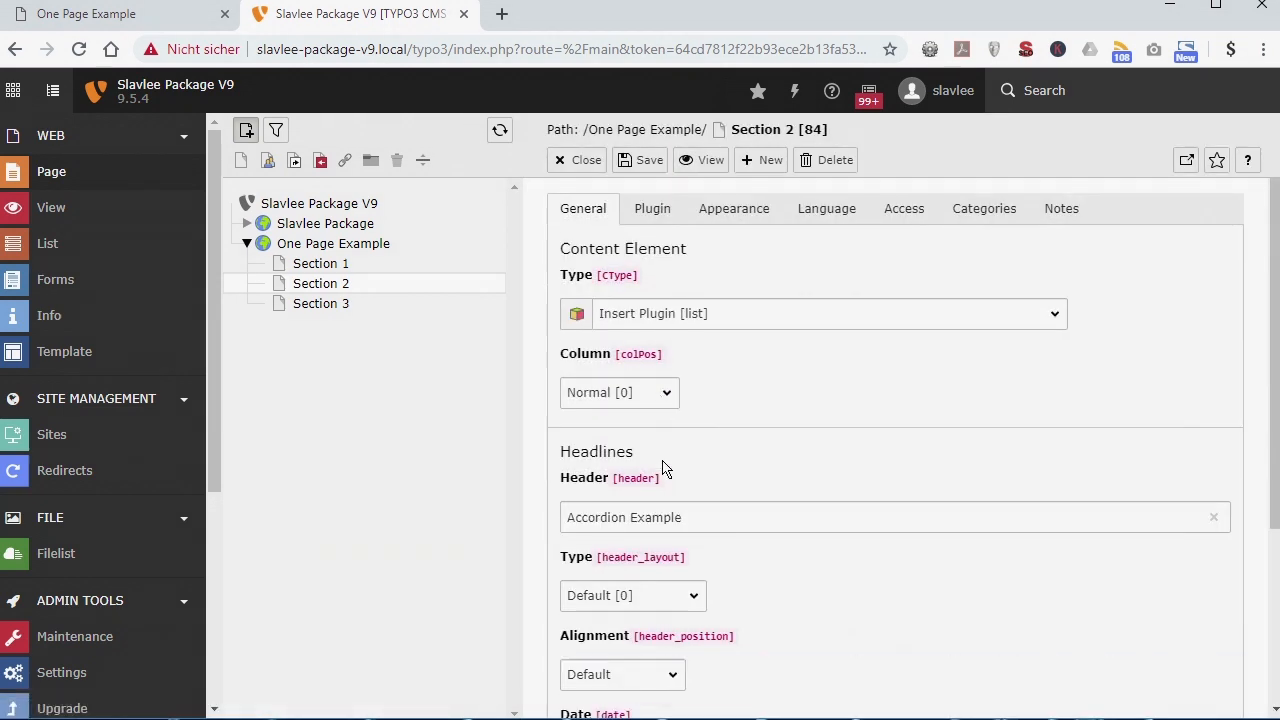
scroll(662, 450, up, 1)
scroll(662, 450, up, 2)
click(652, 268)
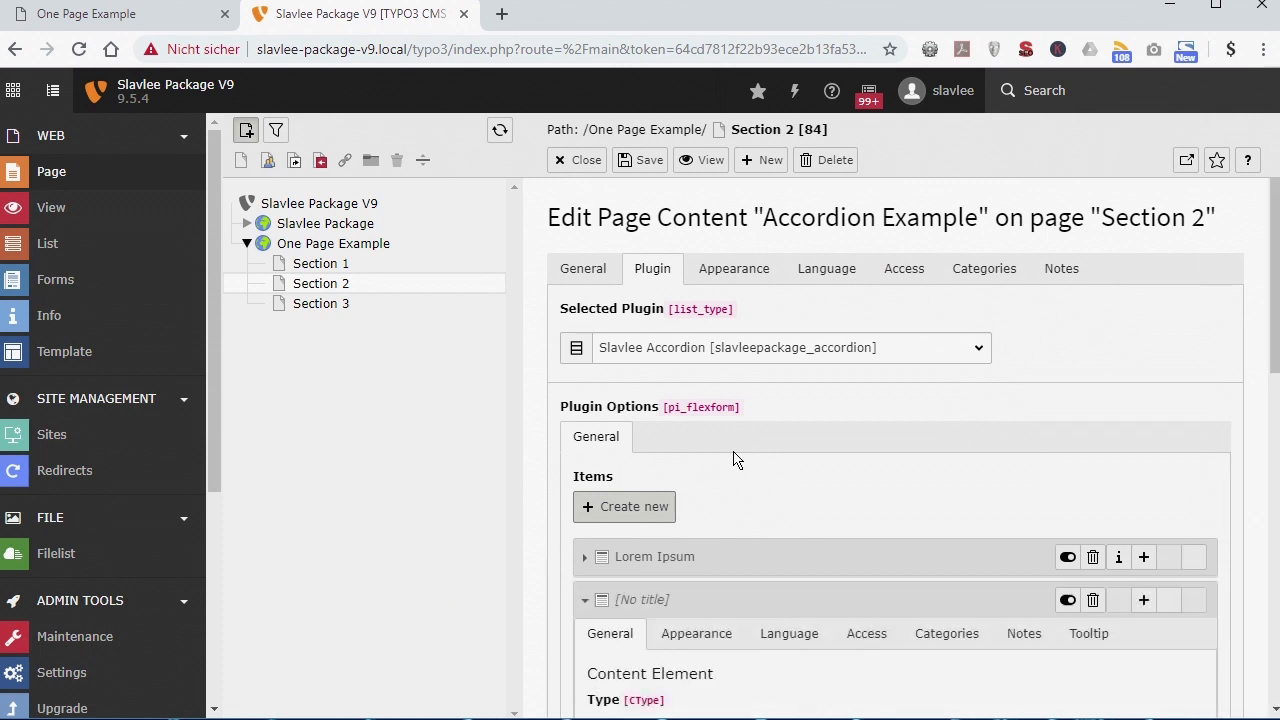
scroll(717, 490, down, 4)
click(682, 545)
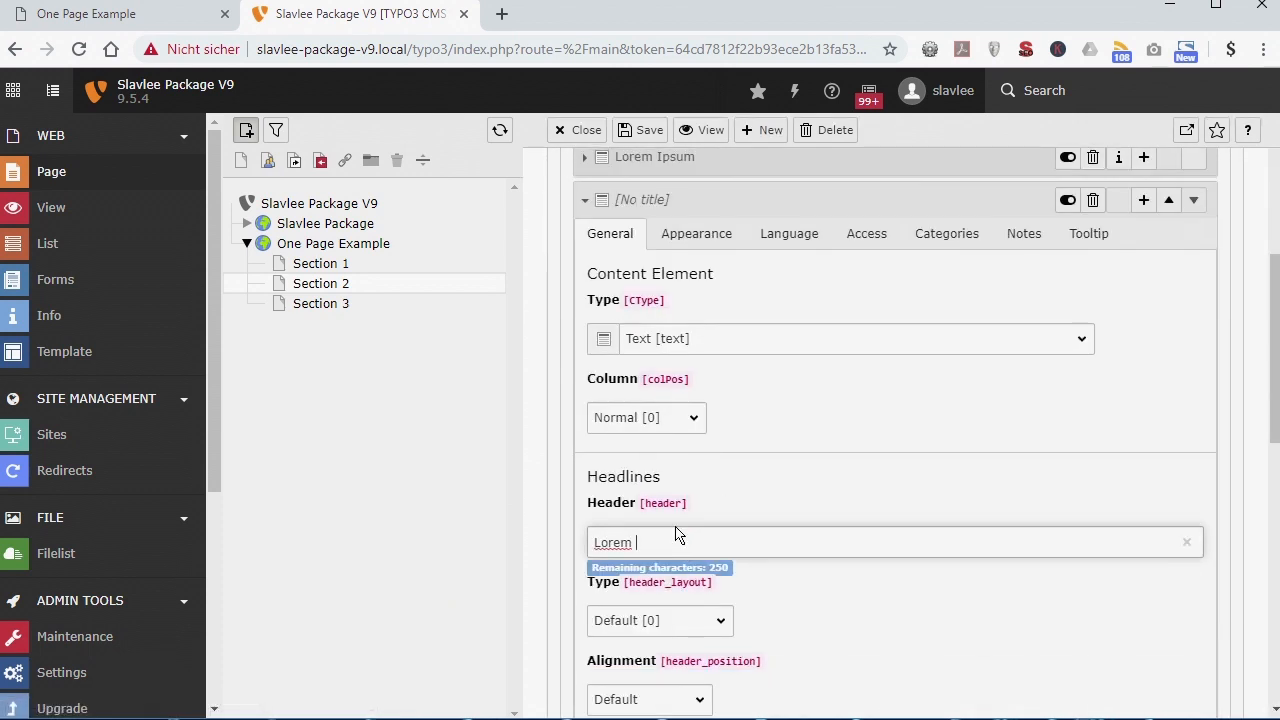
Fill the second accordion item's body text with repeated copies of "Lorem Ipusm", then save and close the accordion element.
scroll(676, 540, down, 5)
click(795, 659)
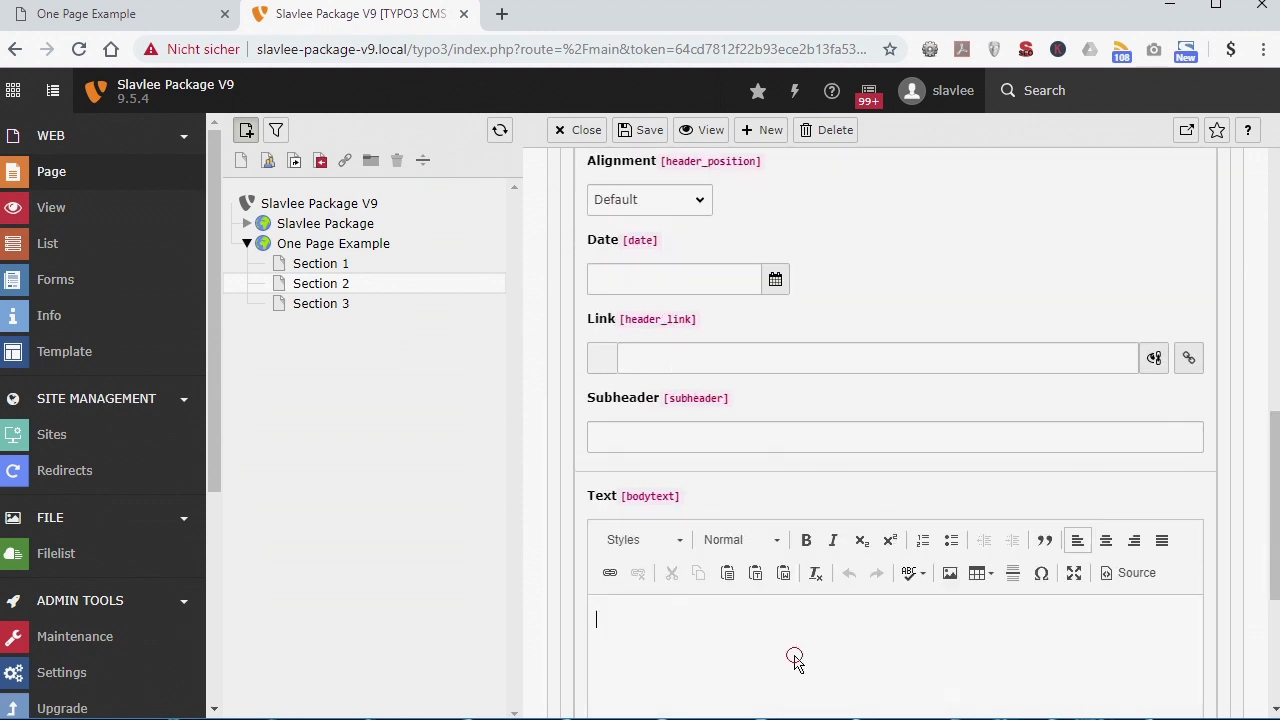
text(Lorem Ipusm)
key(ctrl+v)
key(ctrl+v)
key(ctrl+a)
key(ctrl+c)
key(End)
key(ctrl+v)
key(ctrl+v)
key(ctrl+v)
key(ctrl+v)
key(ctrl+v)
key(ctrl+v)
key(ctrl+v)
key(ctrl+v)
key(ctrl+v)
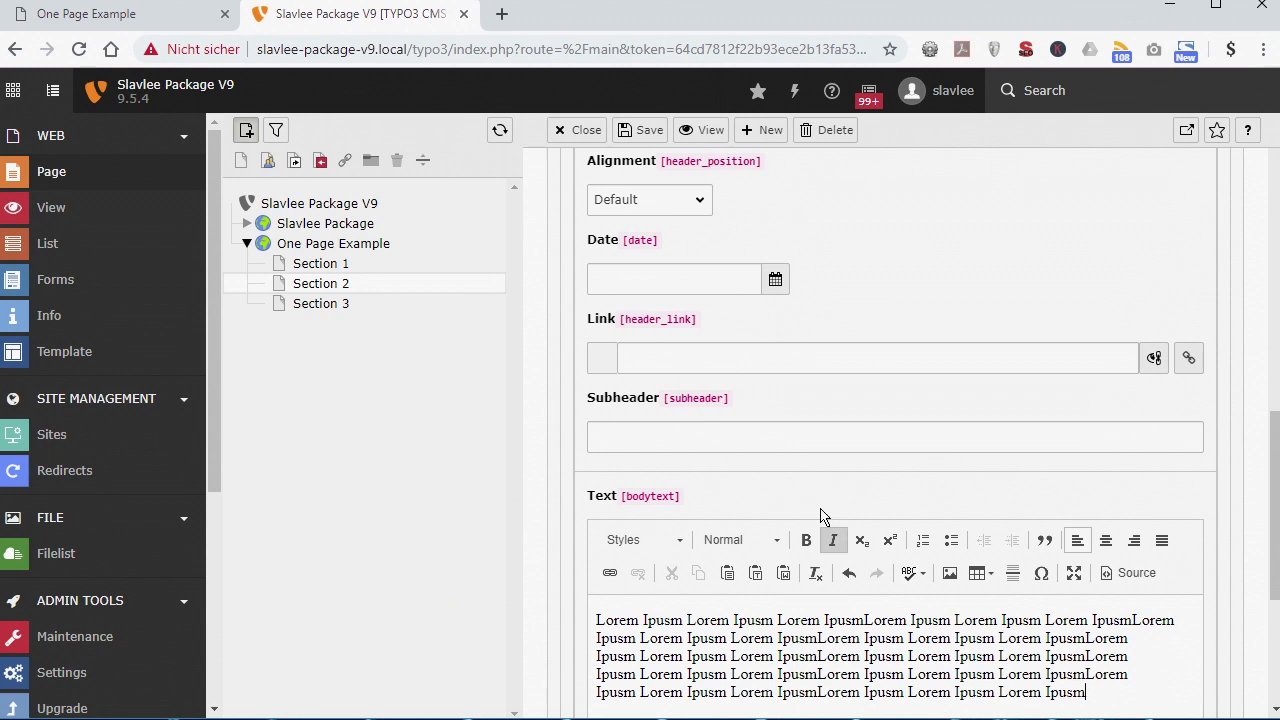
click(628, 137)
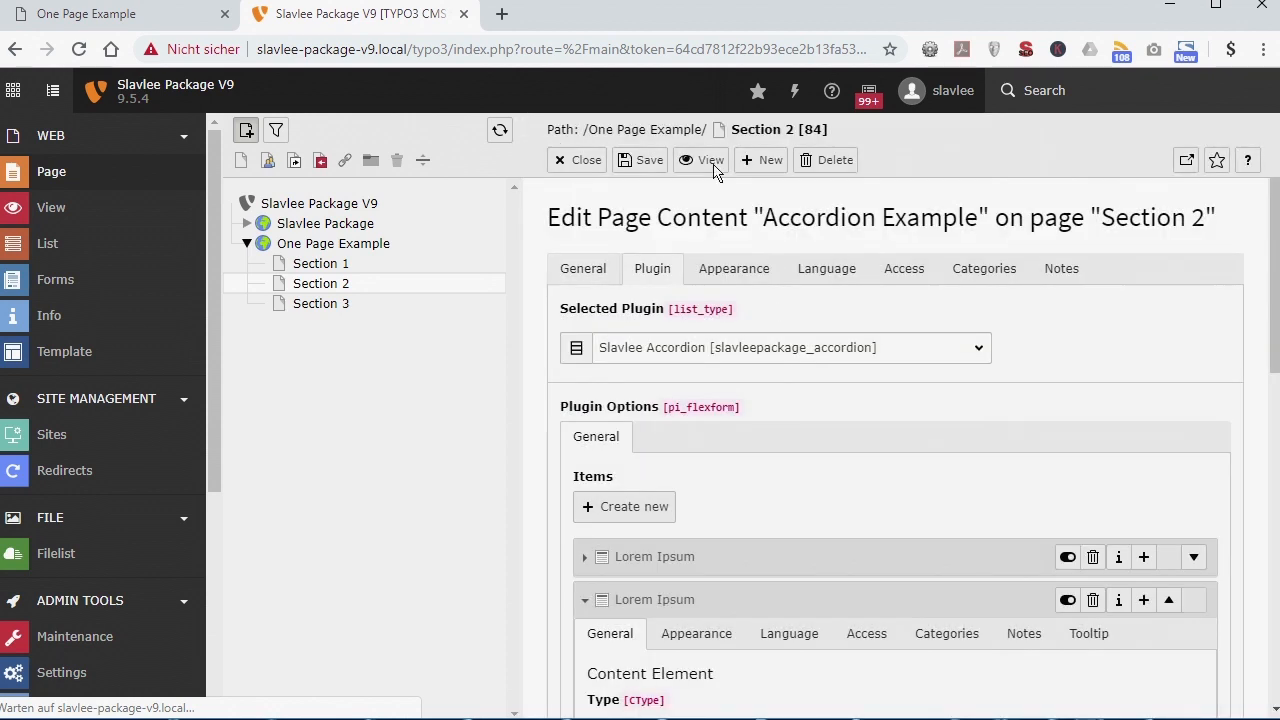
click(575, 161)
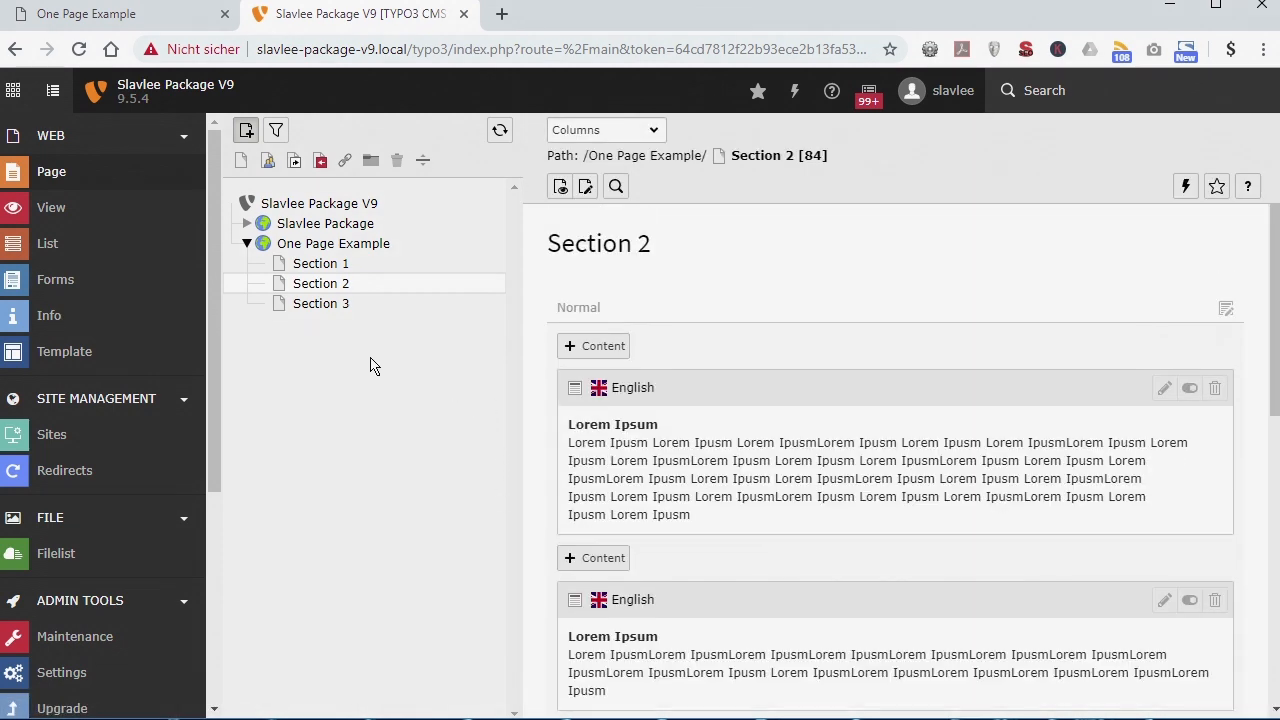
Check the Section 3 page, then review the Section 2 page's content elements, including the accordion and its items.
click(330, 305)
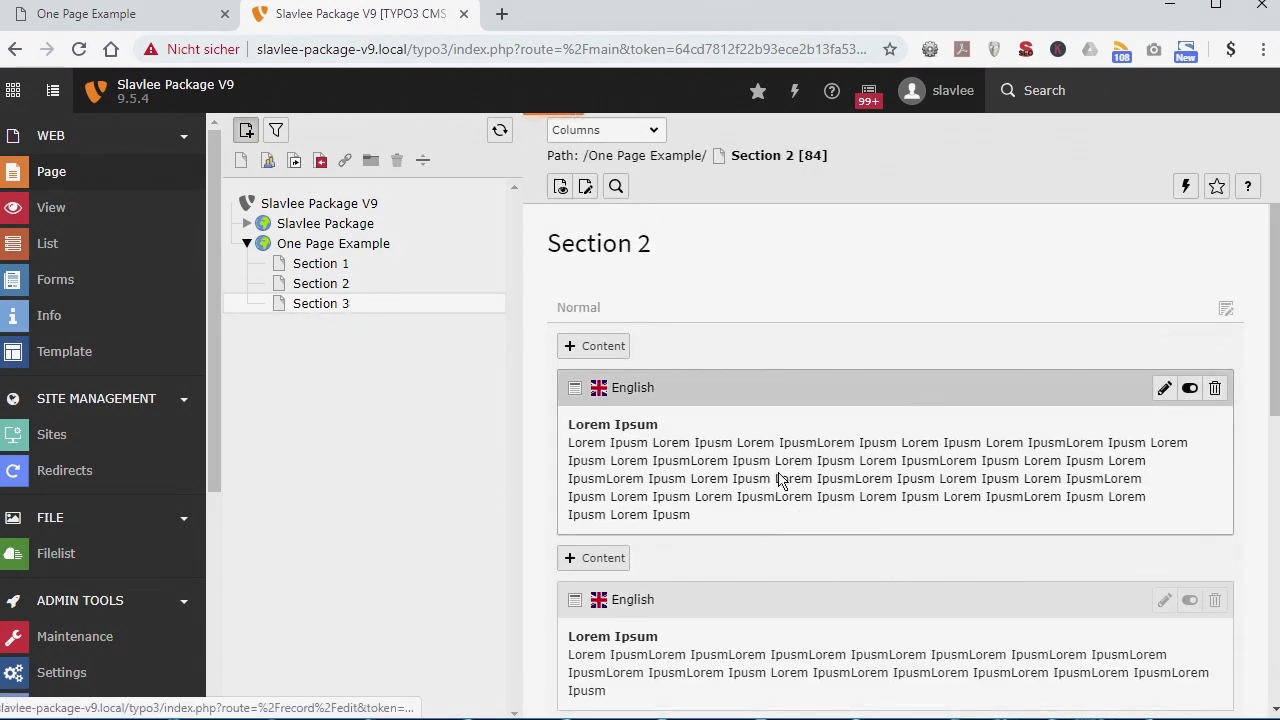
scroll(790, 490, down, 2)
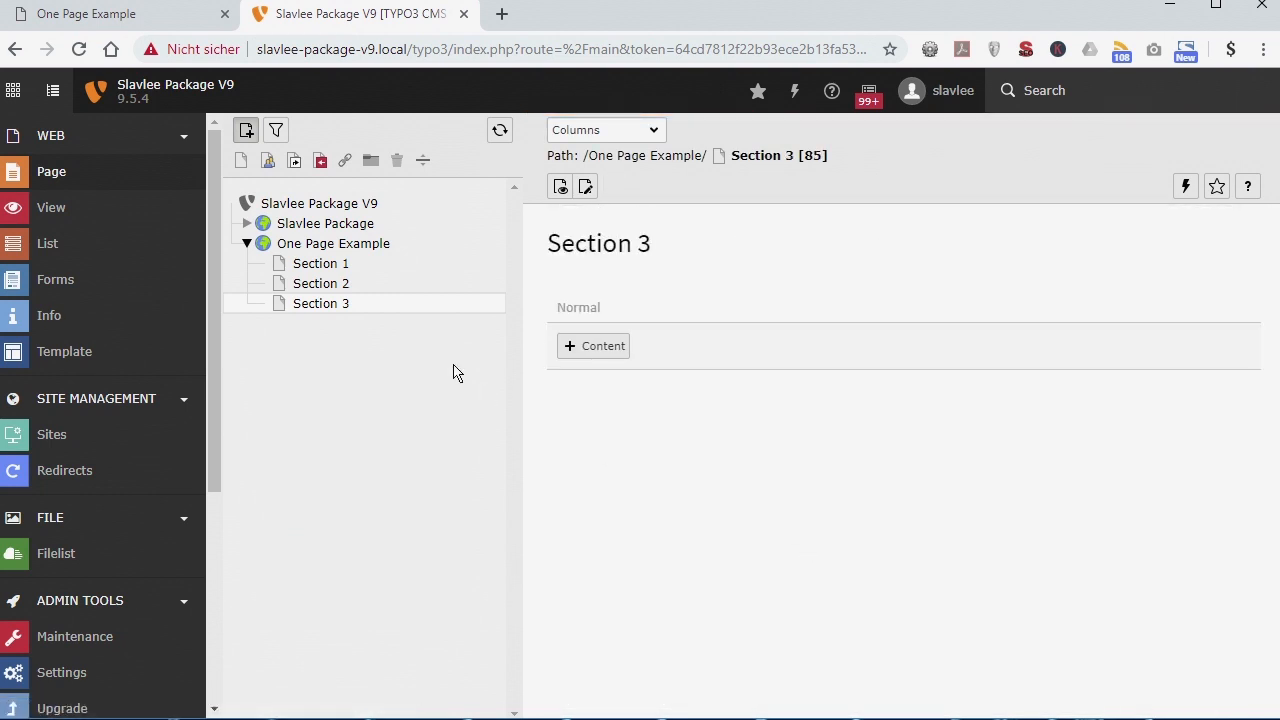
click(371, 289)
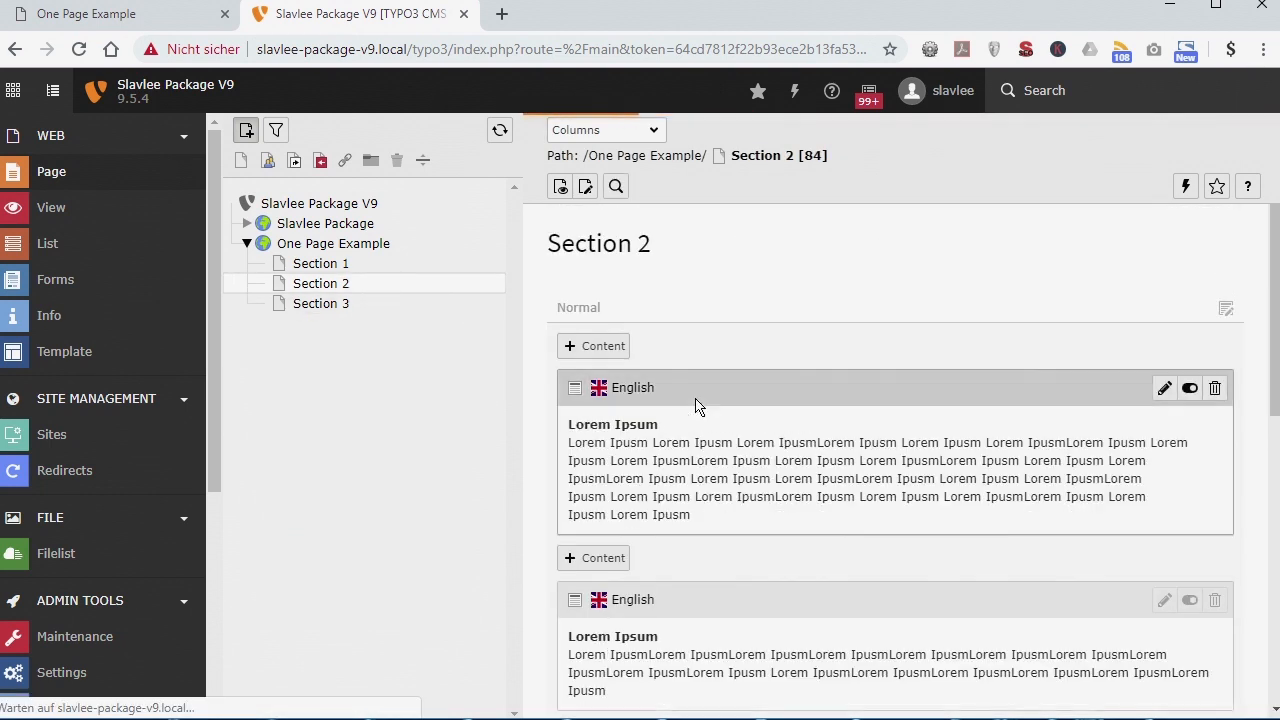
scroll(823, 463, down, 3)
scroll(837, 467, up, 3)
scroll(880, 455, down, 3)
scroll(713, 401, up, 3)
scroll(949, 451, down, 3)
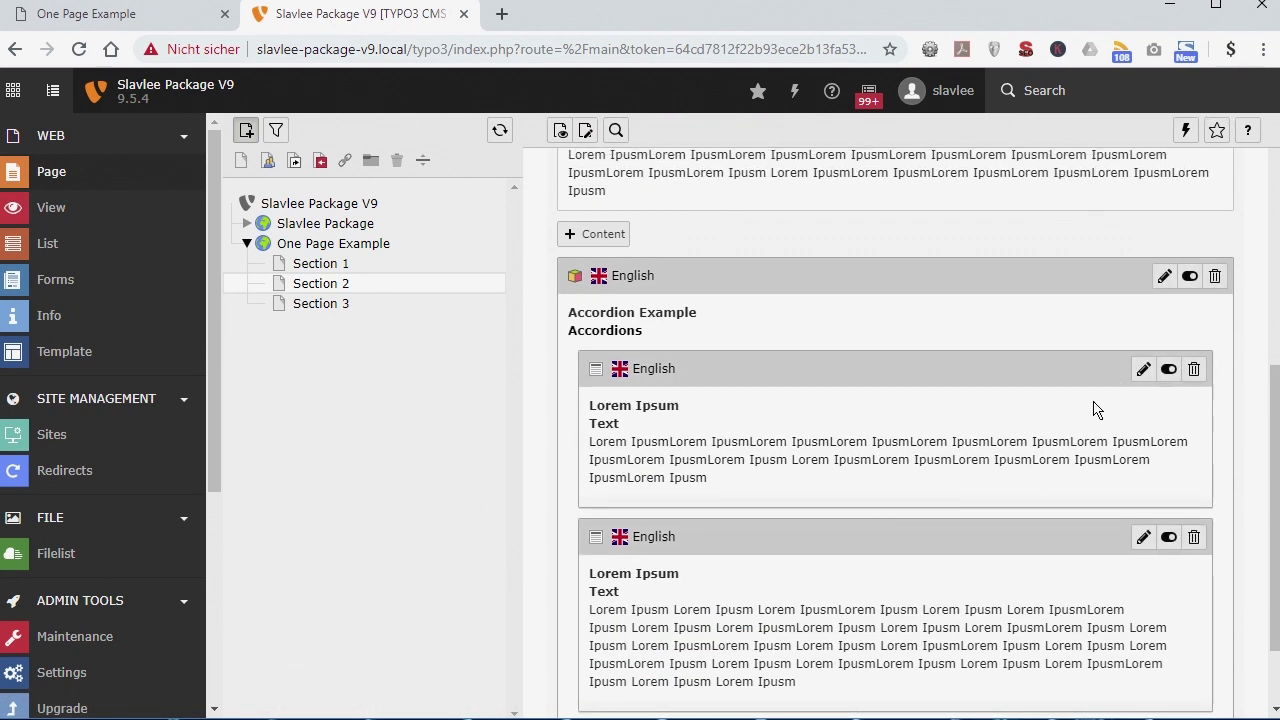
Check the first accordion item's general settings and body text on the Section 2 page, and close it unchanged.
click(1142, 370)
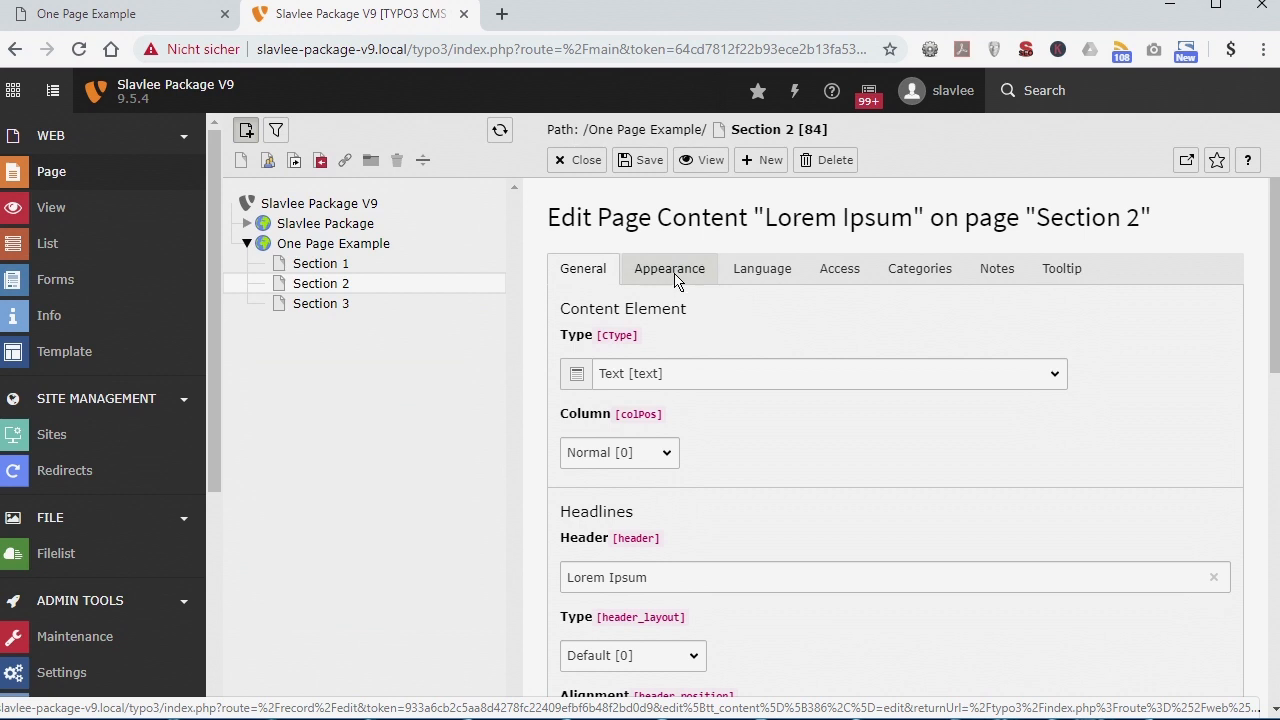
scroll(735, 410, down, 8)
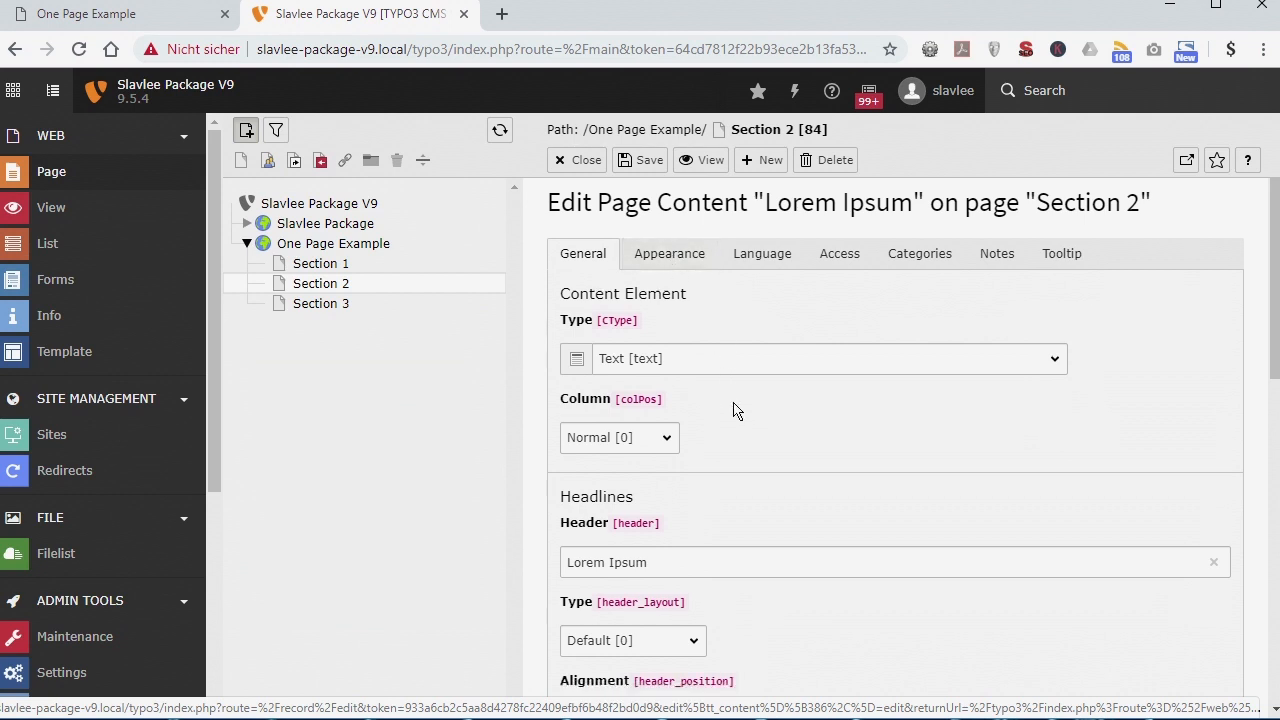
scroll(740, 416, up, 4)
scroll(745, 414, up, 4)
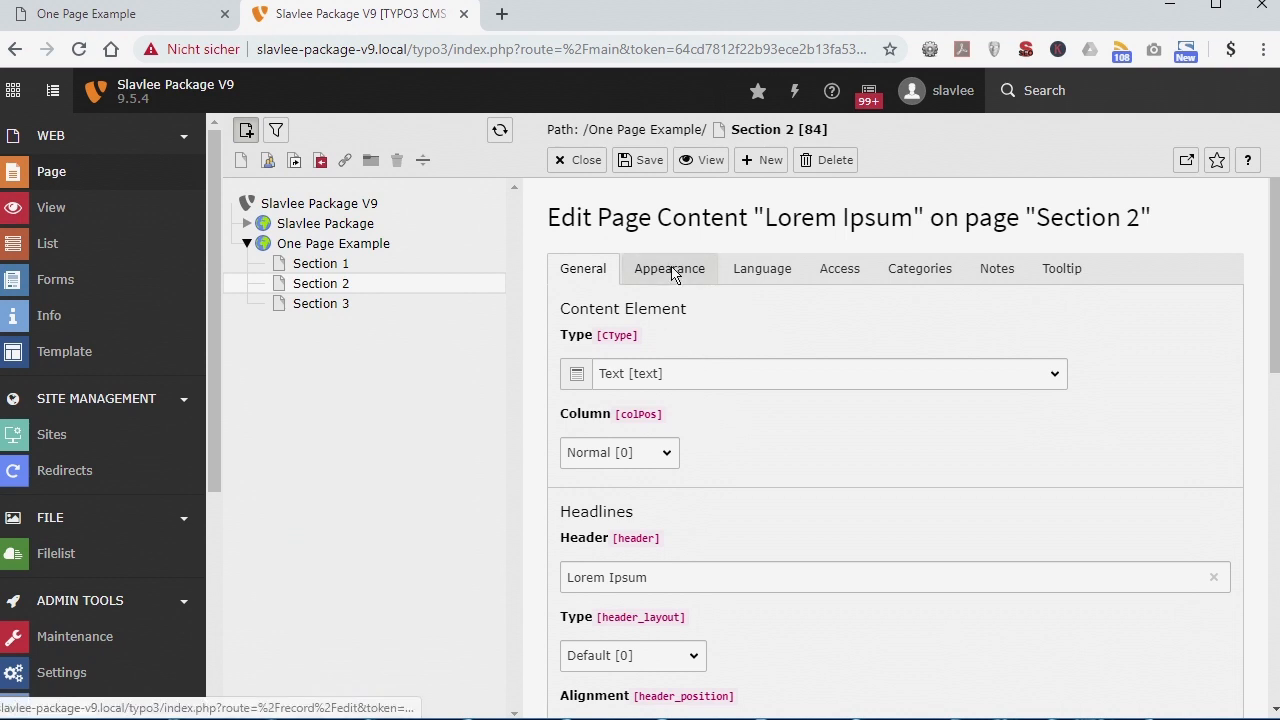
scroll(640, 360, down, 7)
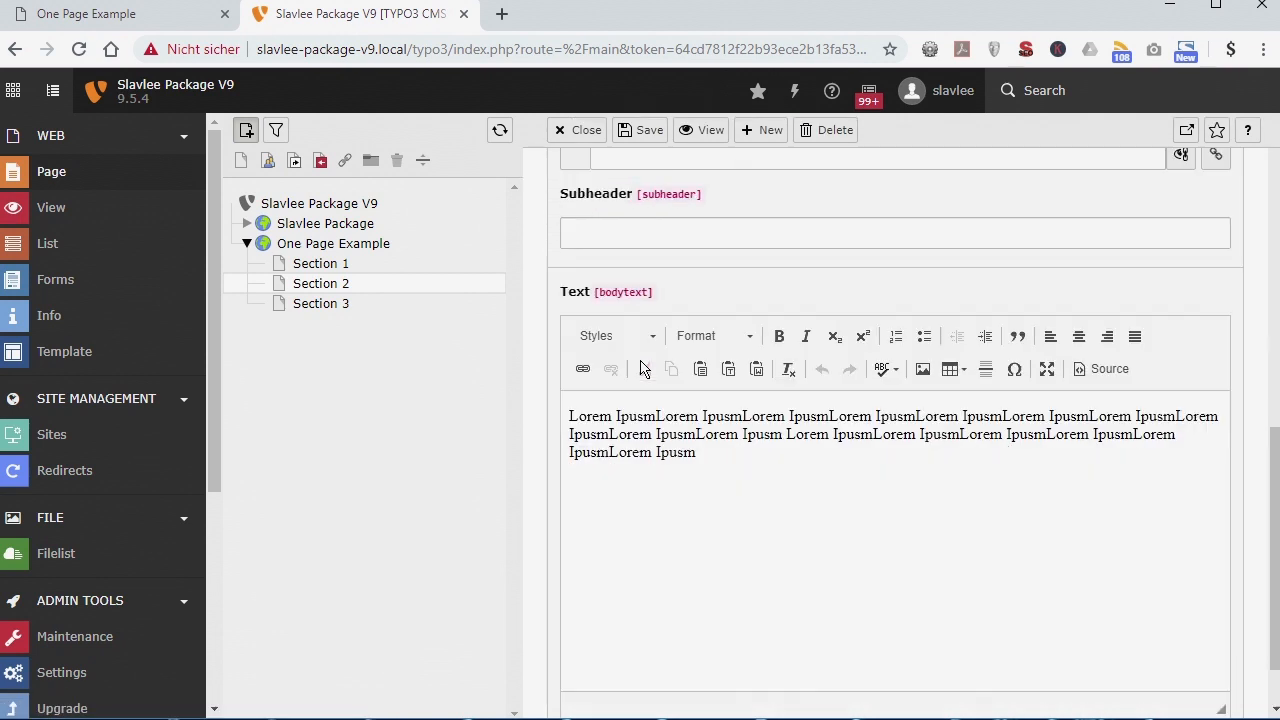
scroll(643, 369, up, 6)
click(582, 163)
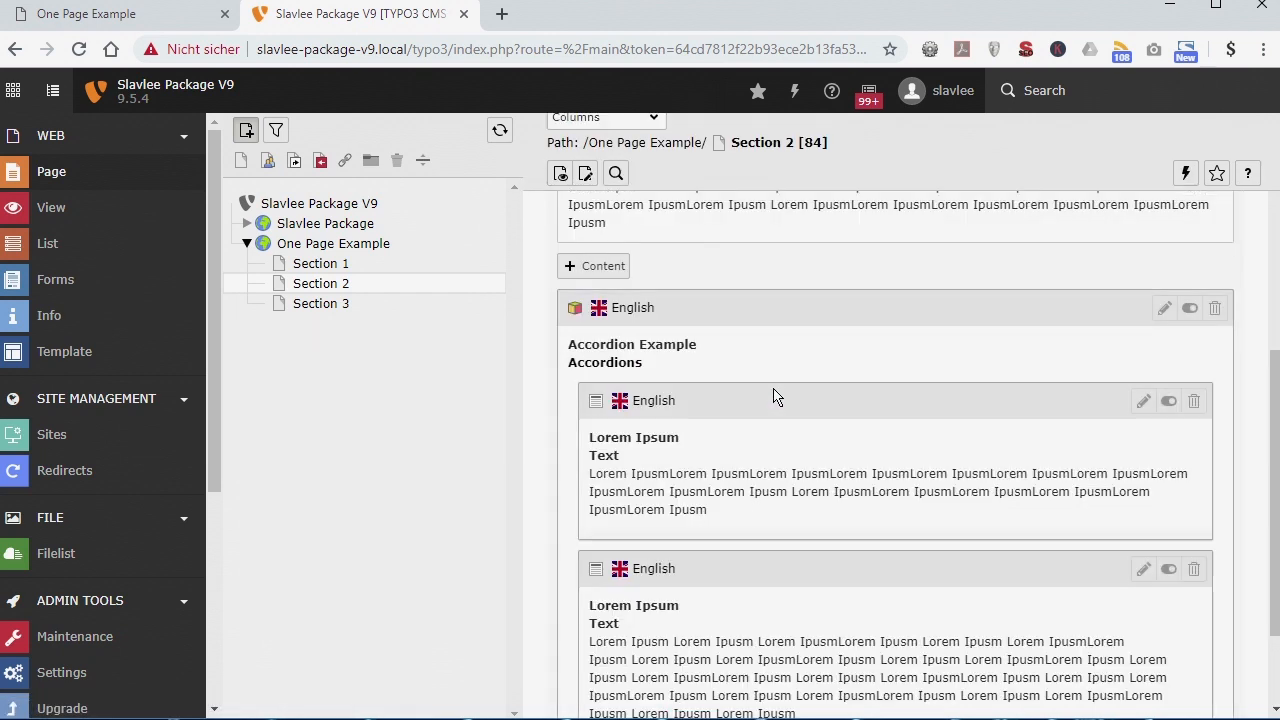
Open the Accordion Example element on Section 2 and examine the second item's fields and available column options.
click(1164, 308)
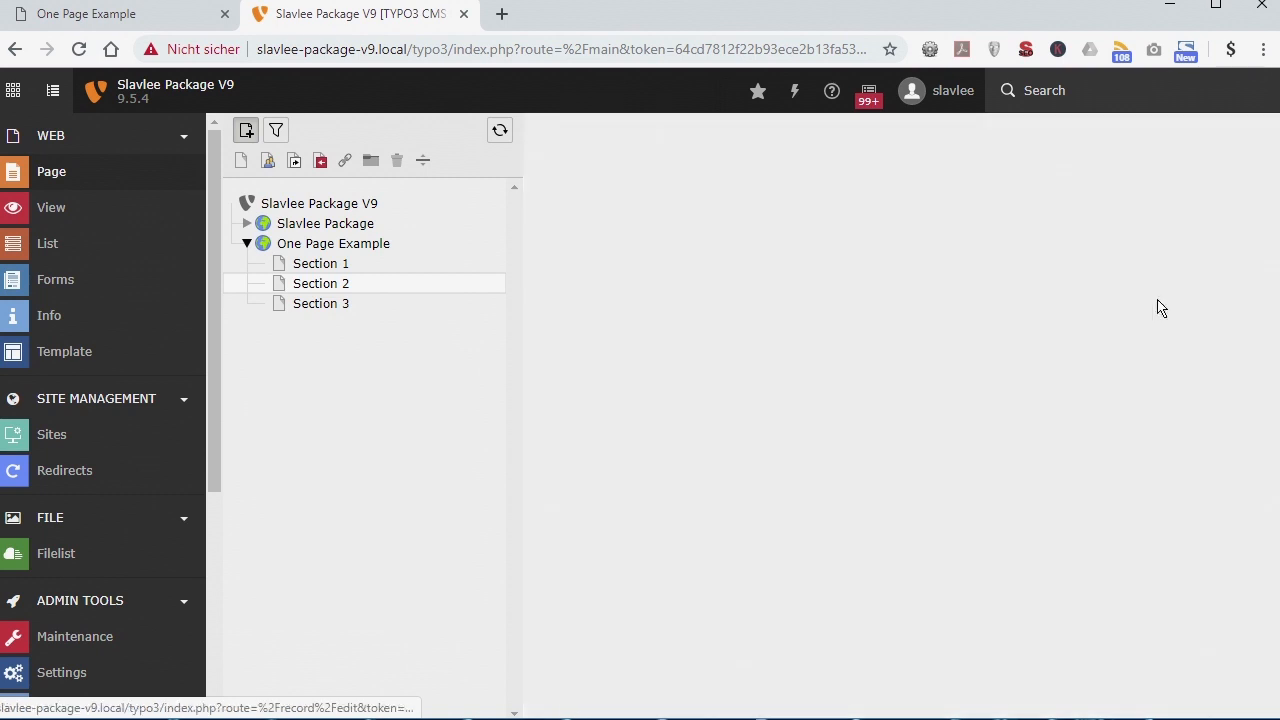
scroll(757, 457, down, 3)
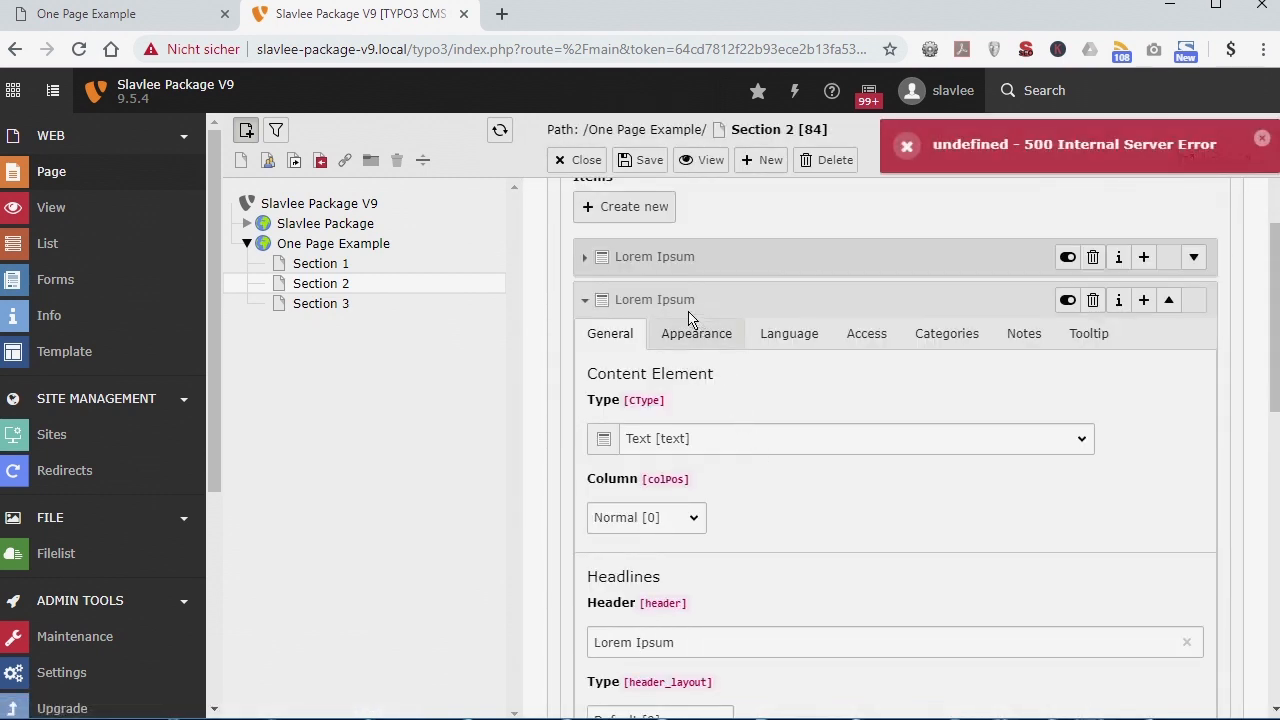
scroll(651, 323, up, 1)
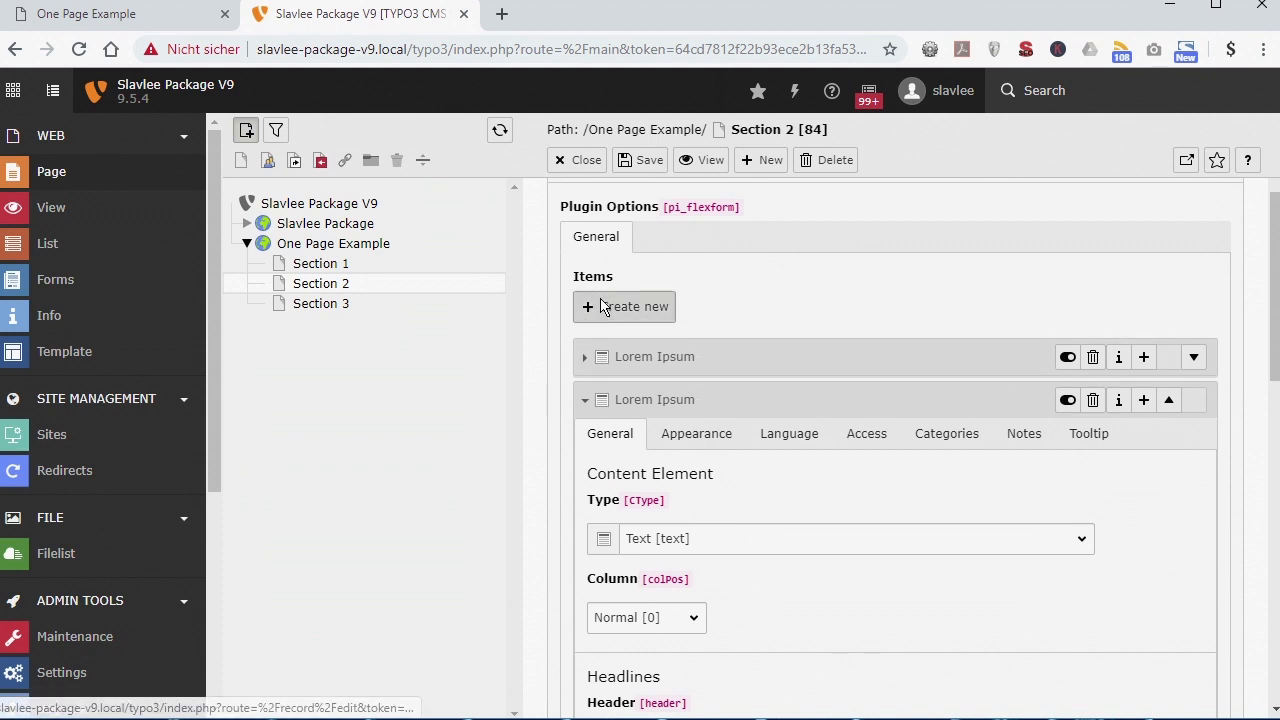
scroll(731, 415, down, 2)
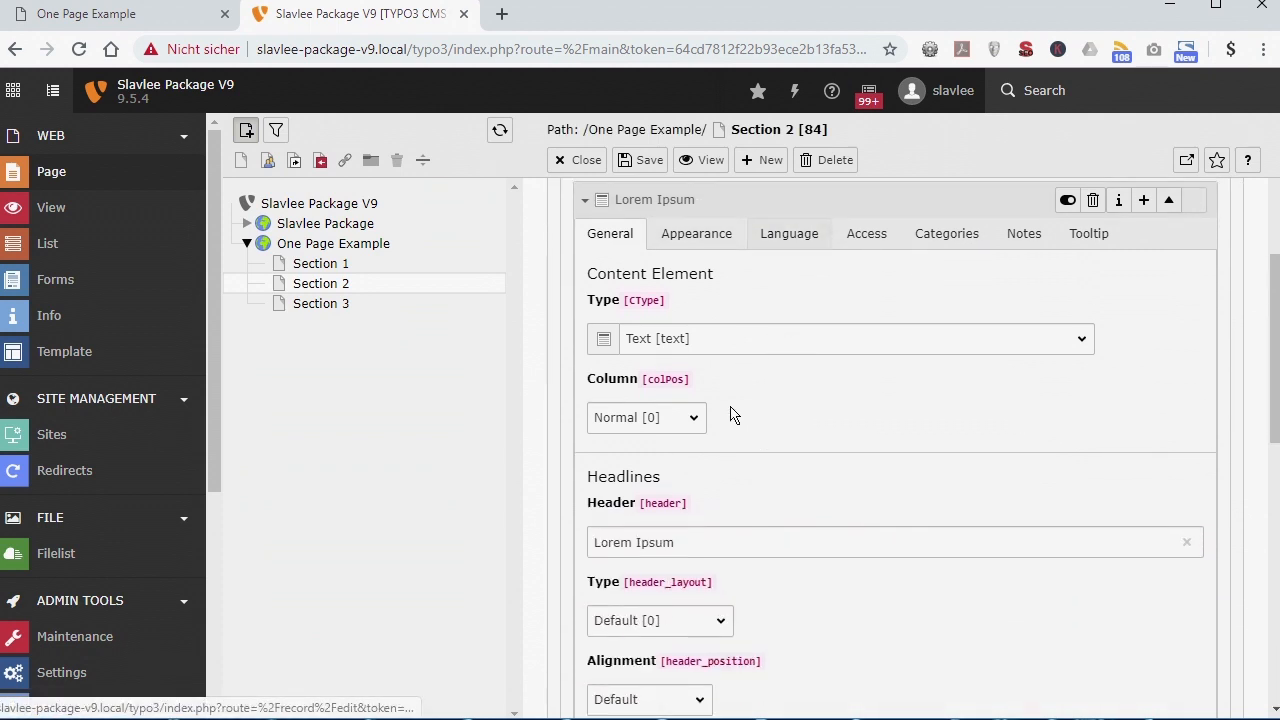
scroll(714, 320, down, 5)
scroll(714, 346, down, 2)
scroll(710, 350, up, 5)
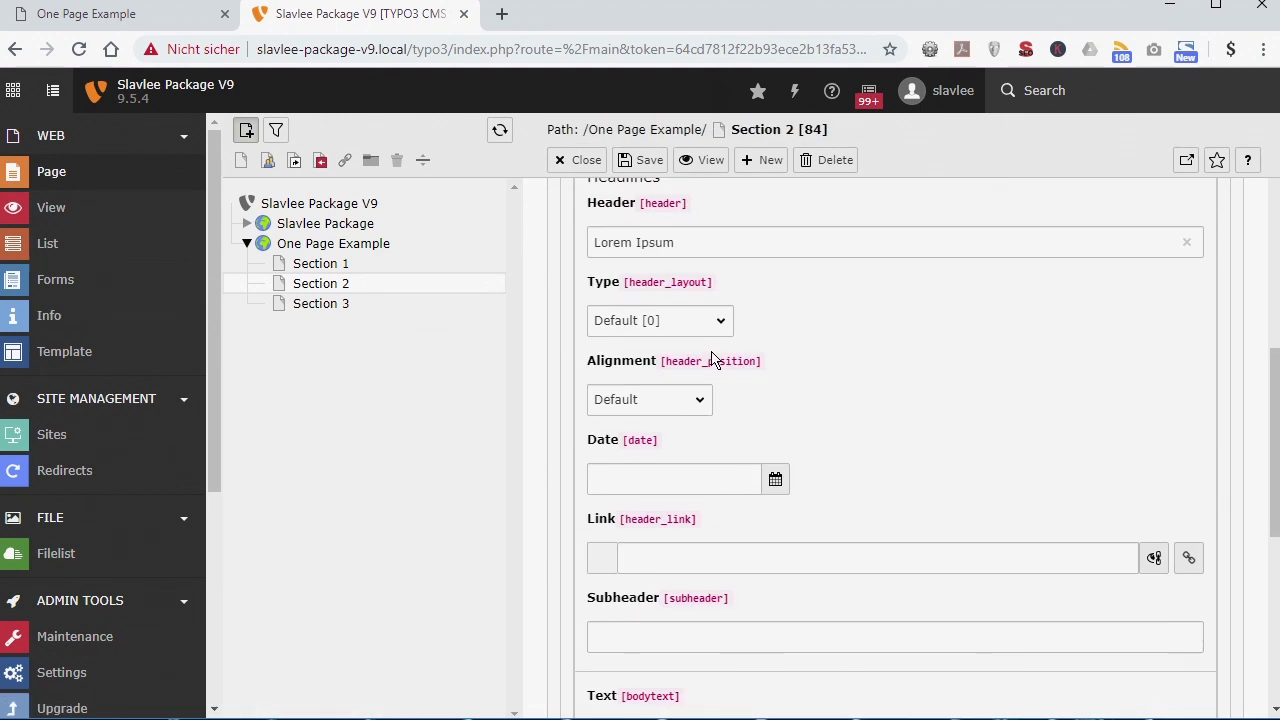
scroll(714, 358, up, 2)
click(689, 327)
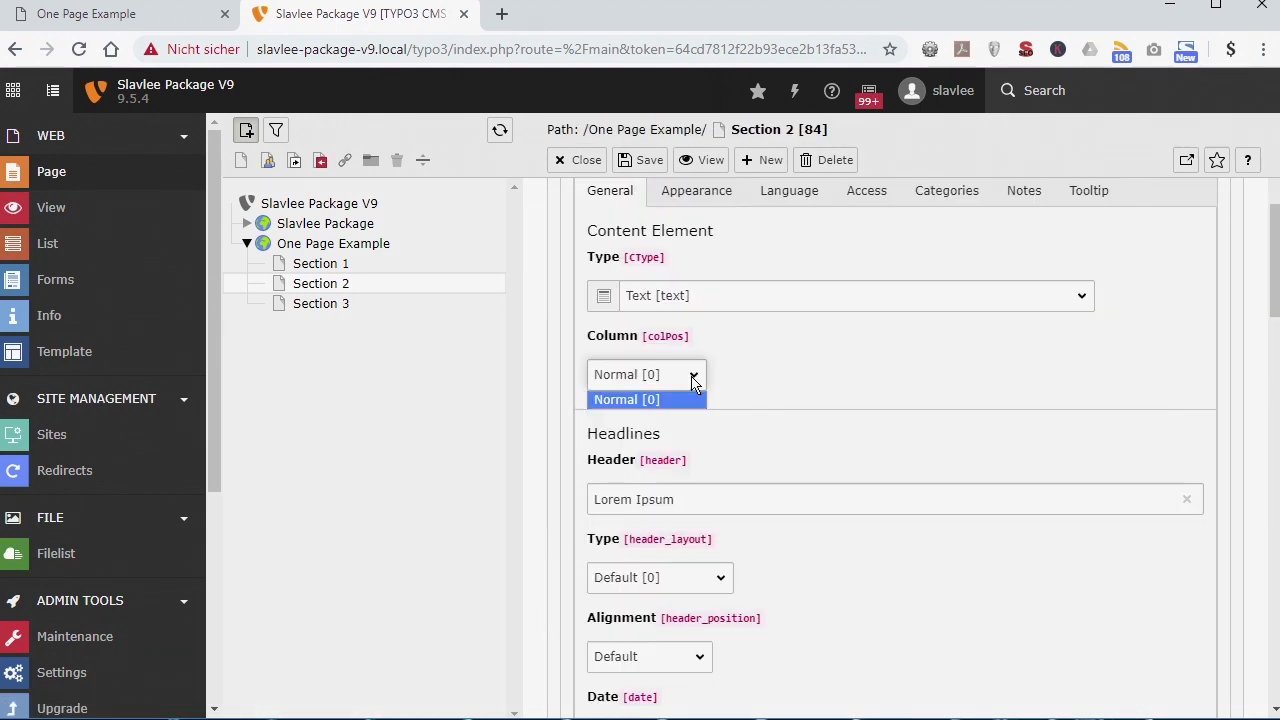
click(814, 366)
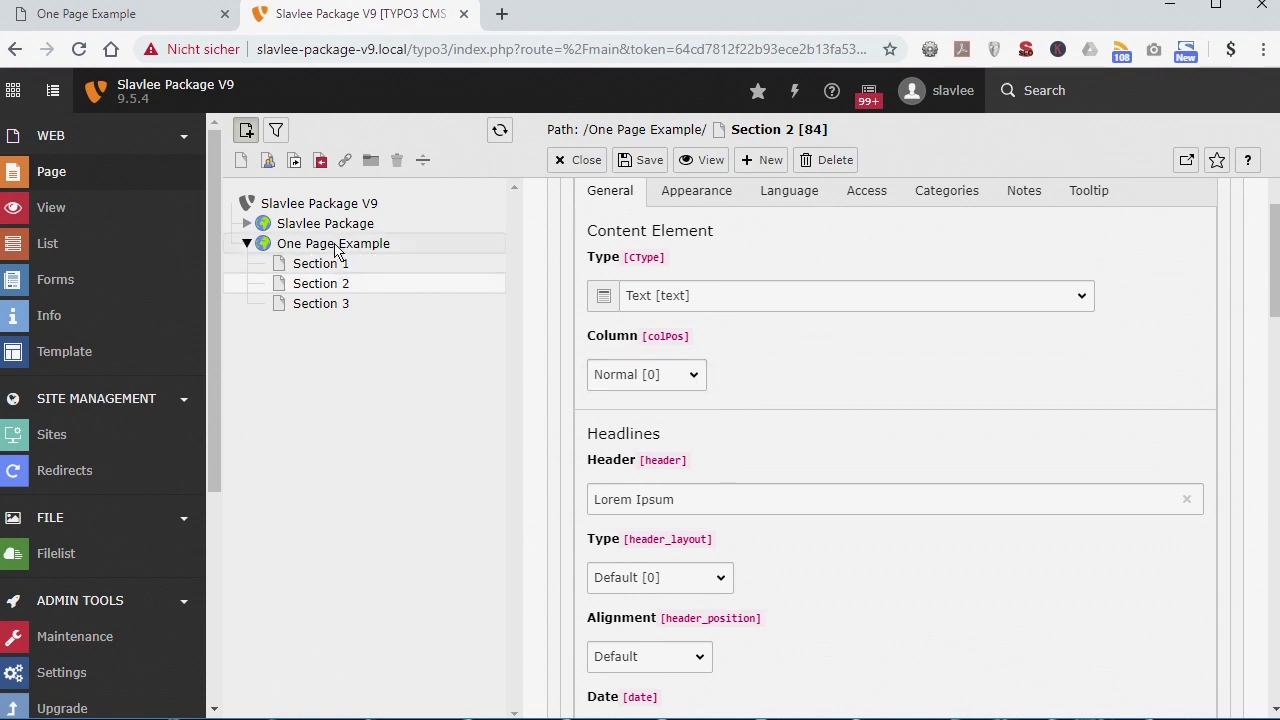
Set the backend layout for subpages of One Page Example to "1 column" in its page properties and save.
click(379, 248)
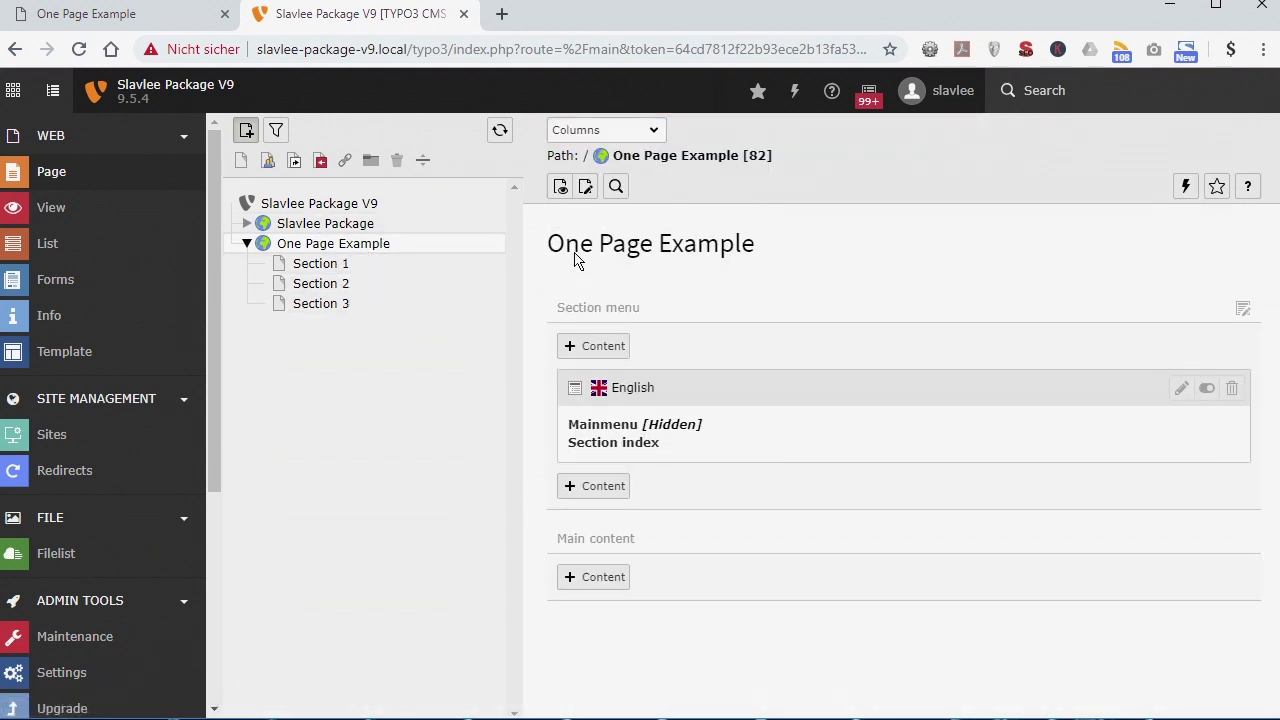
click(585, 186)
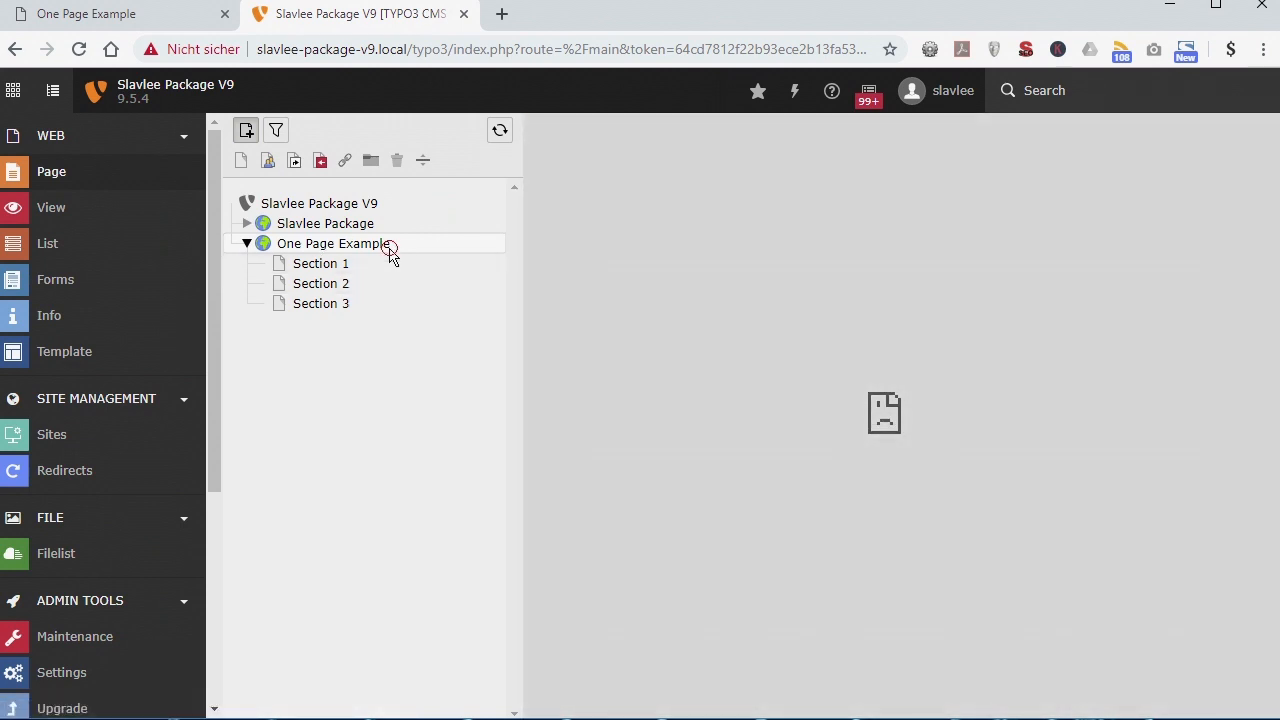
click(389, 249)
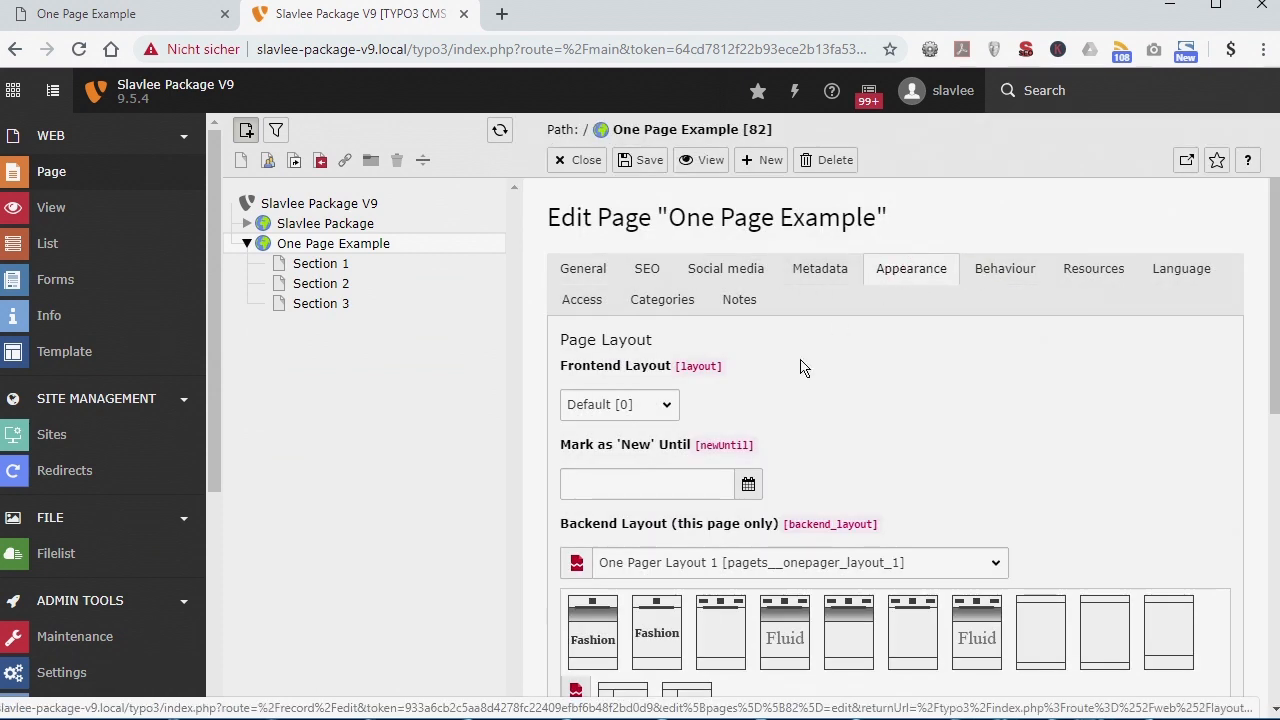
scroll(886, 486, down, 3)
drag(686, 489, 839, 494)
scroll(1059, 412, down, 2)
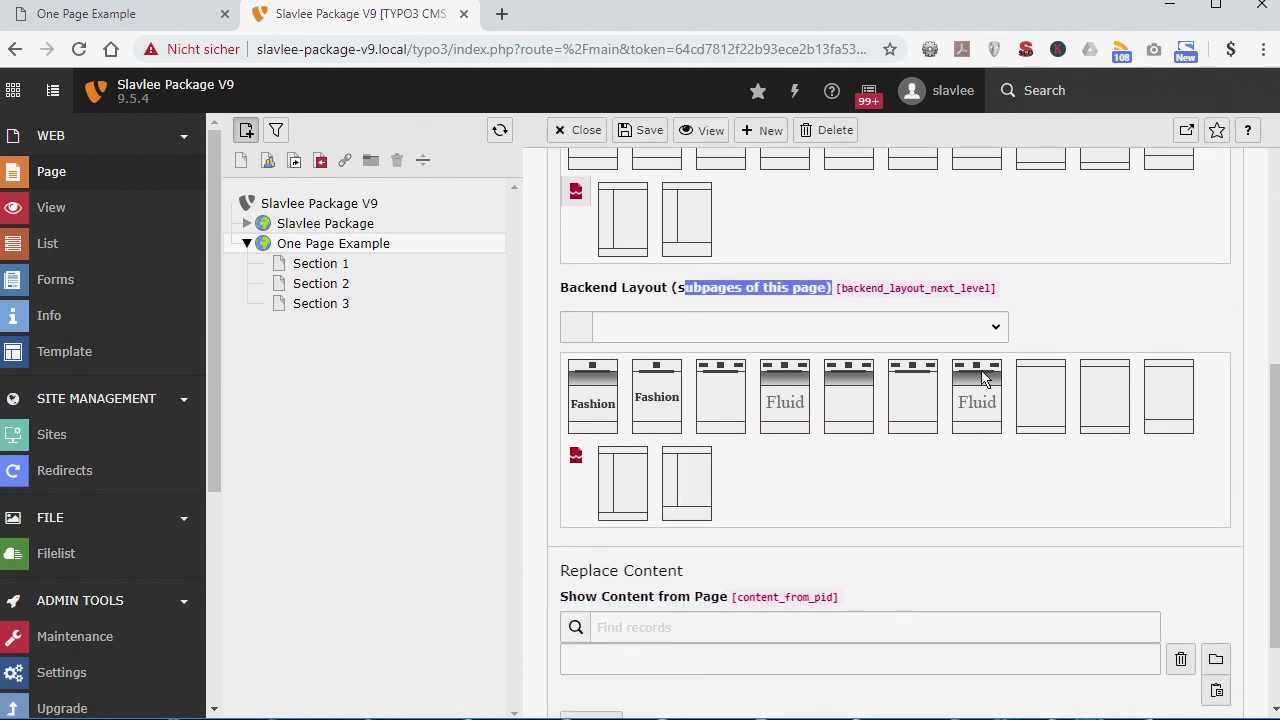
click(986, 327)
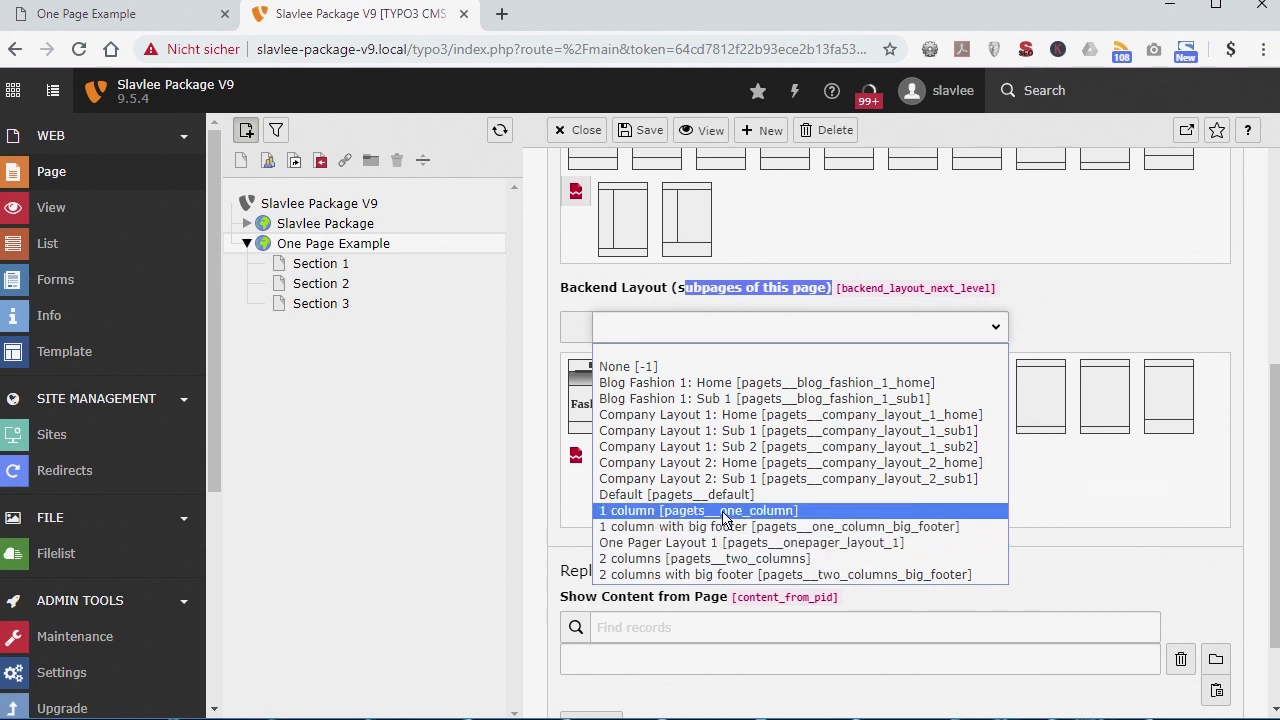
click(726, 512)
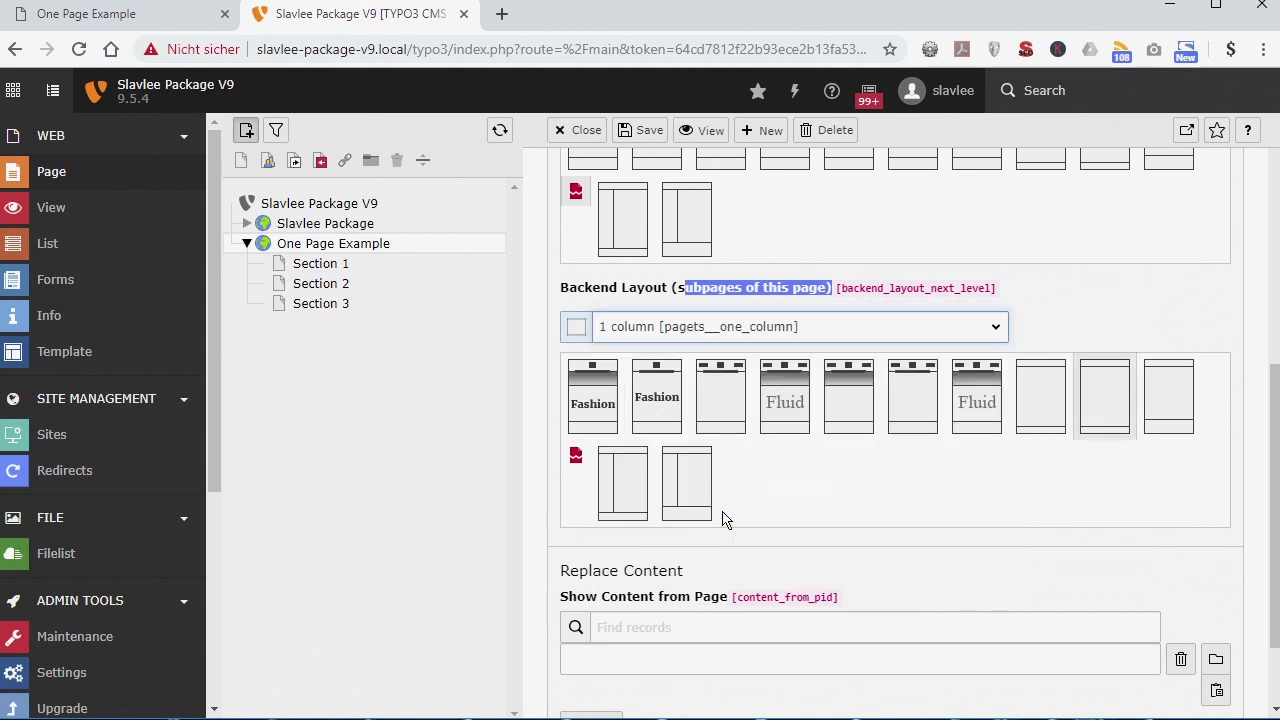
click(645, 130)
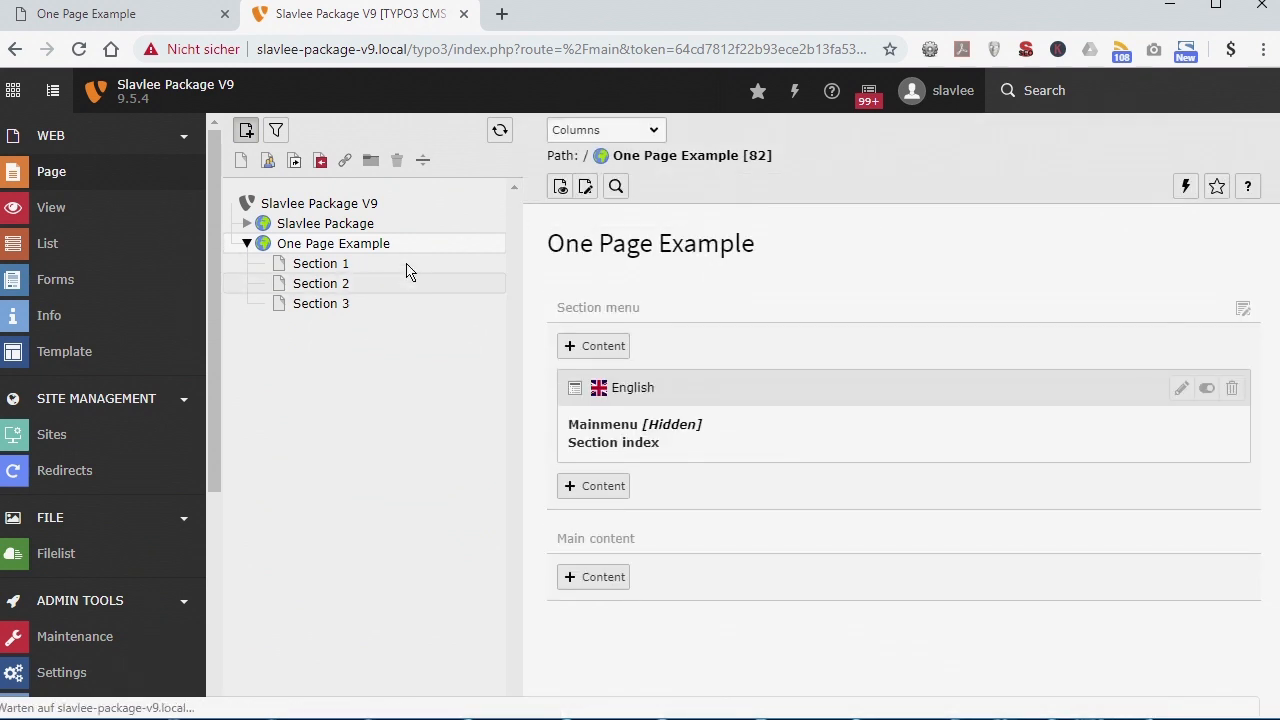
Open Section 2's Accordion Example element and assign its first item to the "Container elements [500]" column.
click(380, 283)
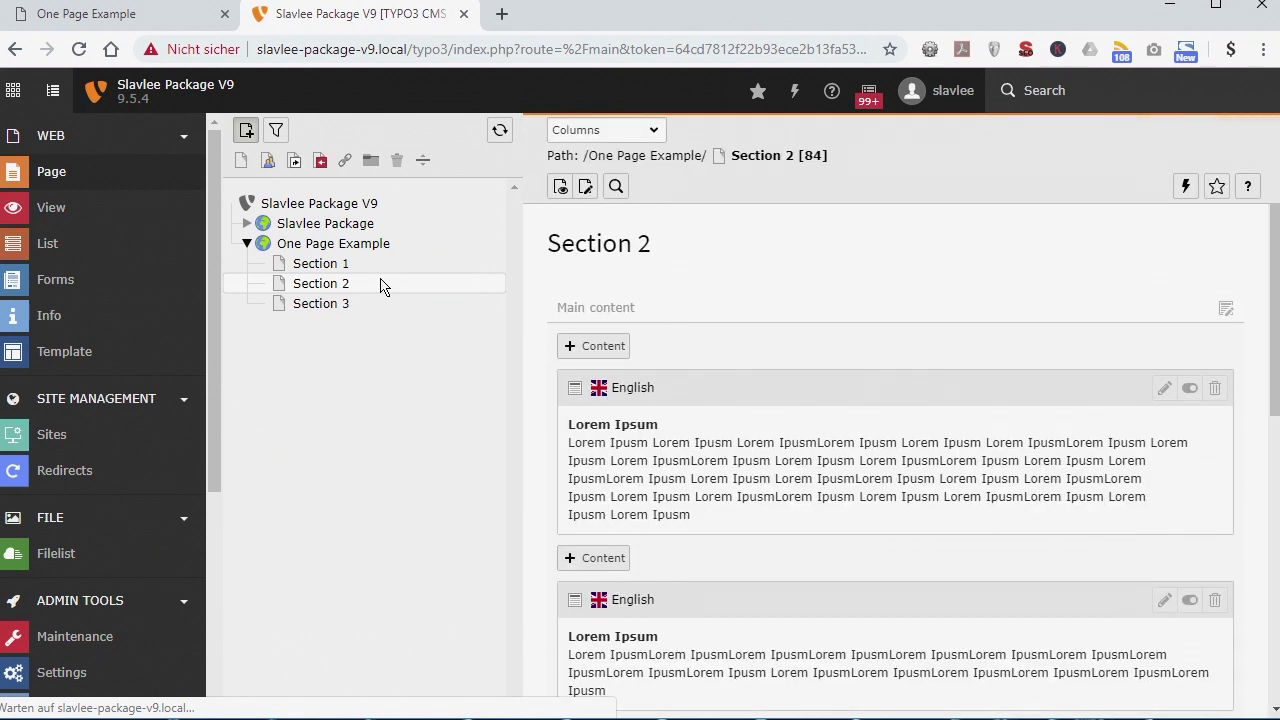
scroll(920, 491, down, 5)
click(1153, 289)
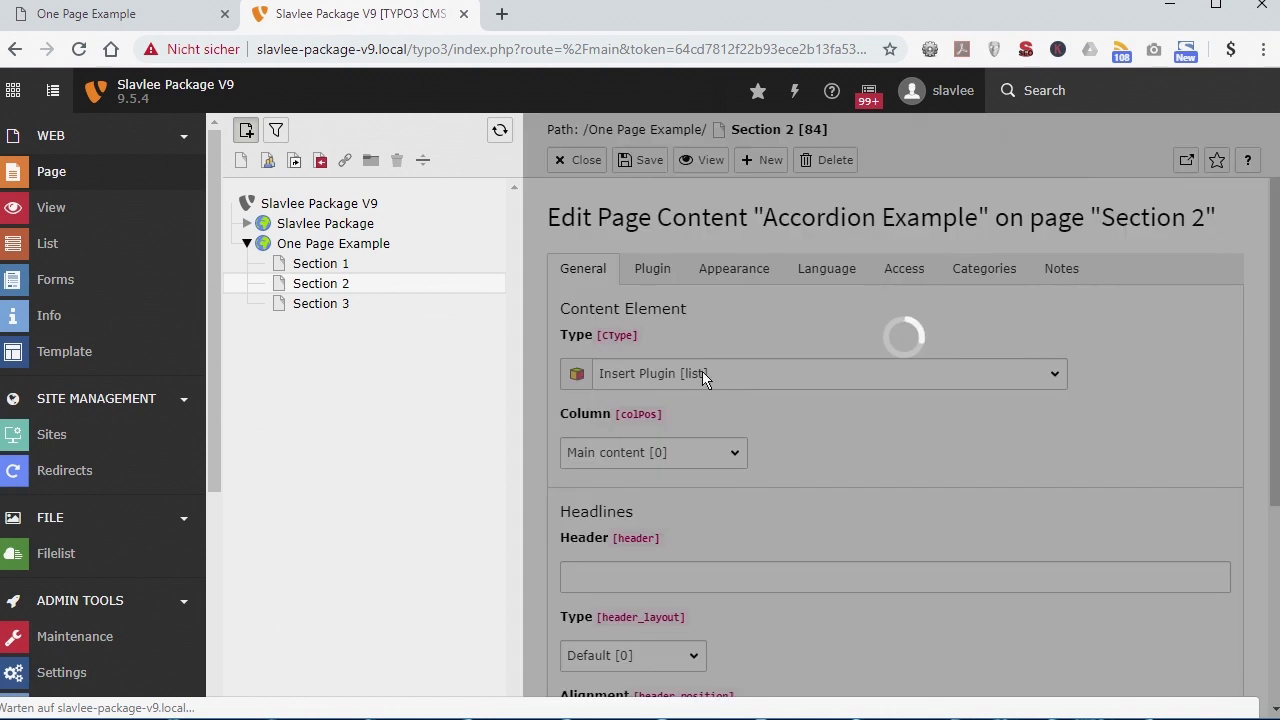
scroll(700, 450, down, 5)
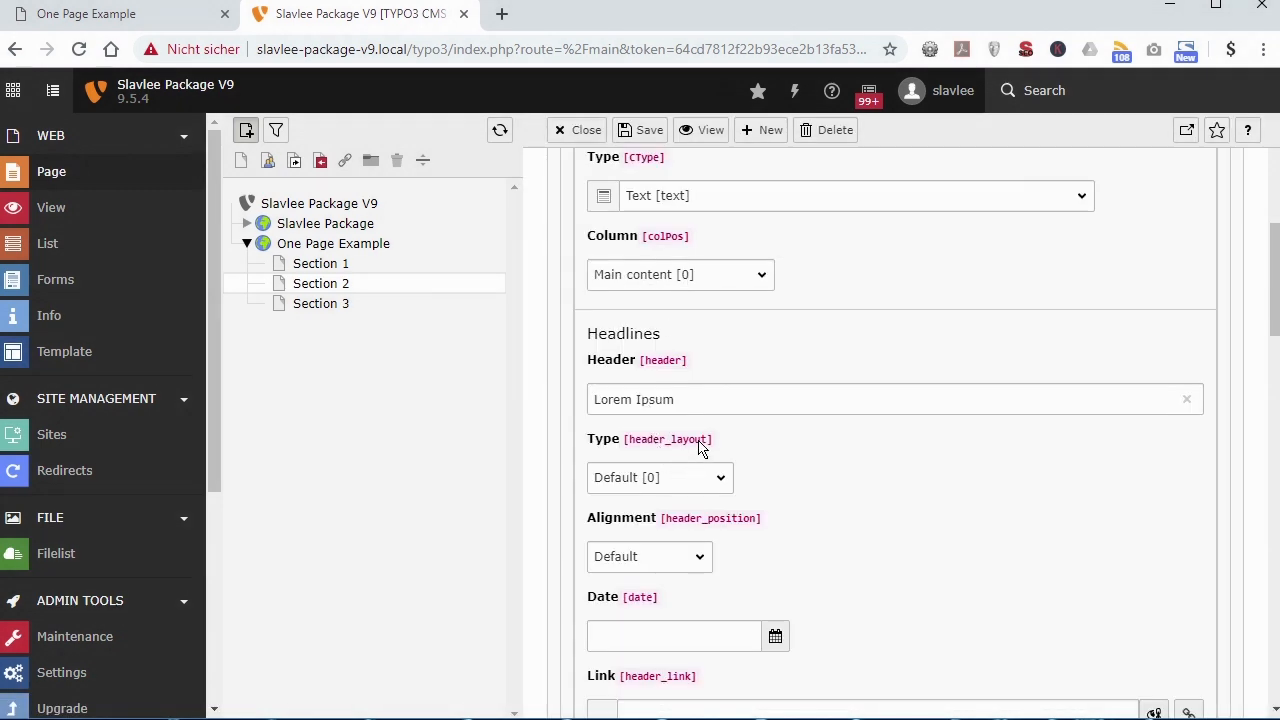
click(712, 272)
click(677, 316)
scroll(725, 265, up, 2)
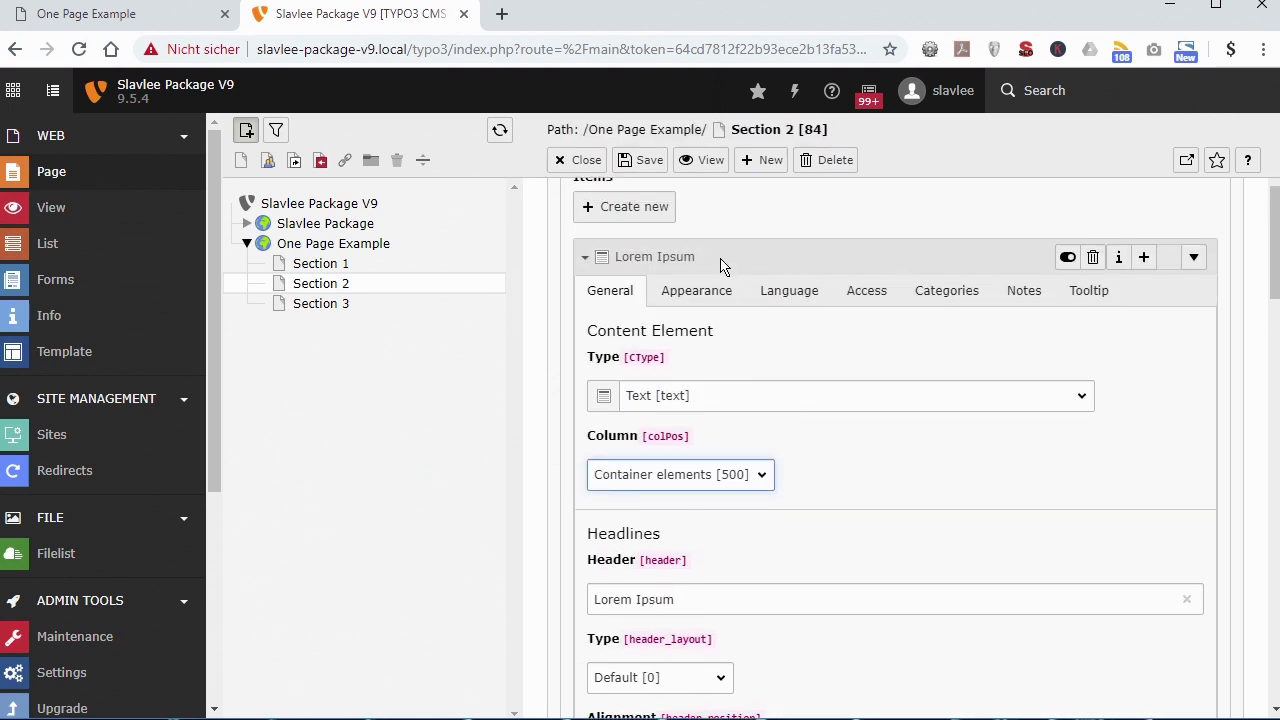
Assign the second accordion item to the "Container elements [500]" column, then save and close the accordion element.
click(724, 262)
scroll(700, 345, down, 2)
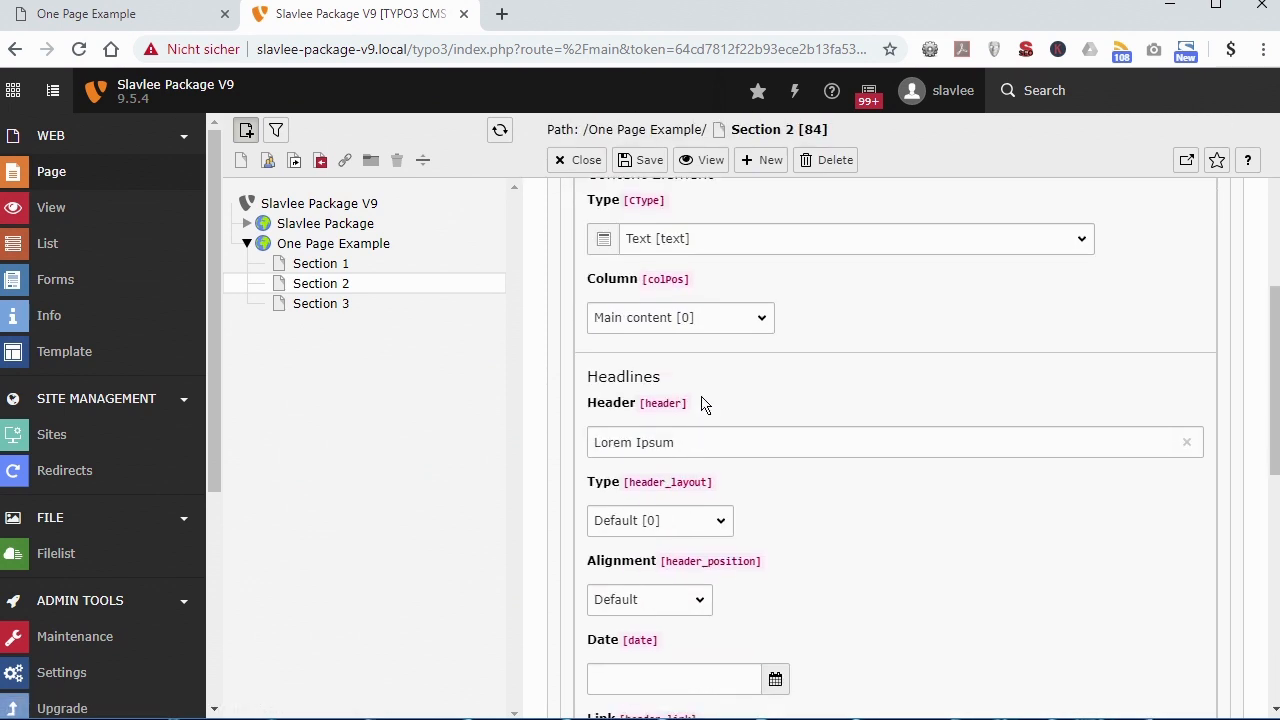
click(712, 318)
click(668, 356)
scroll(751, 277, up, 3)
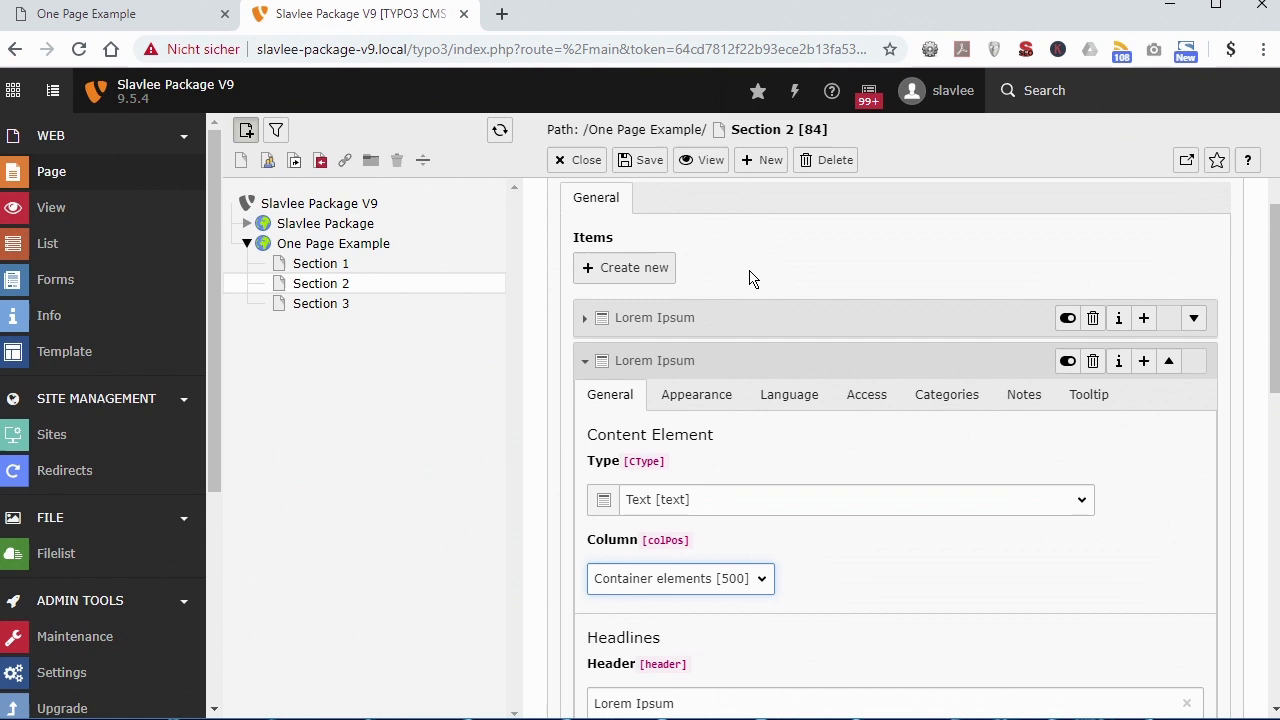
click(648, 162)
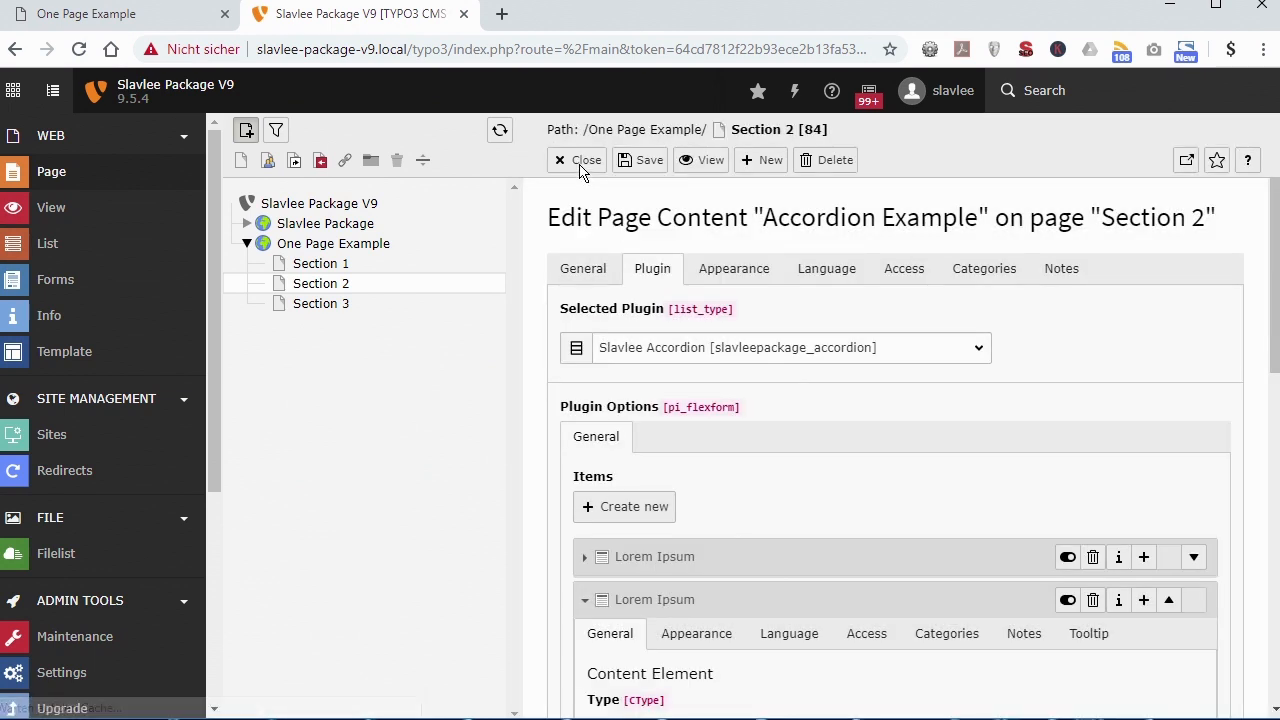
click(580, 166)
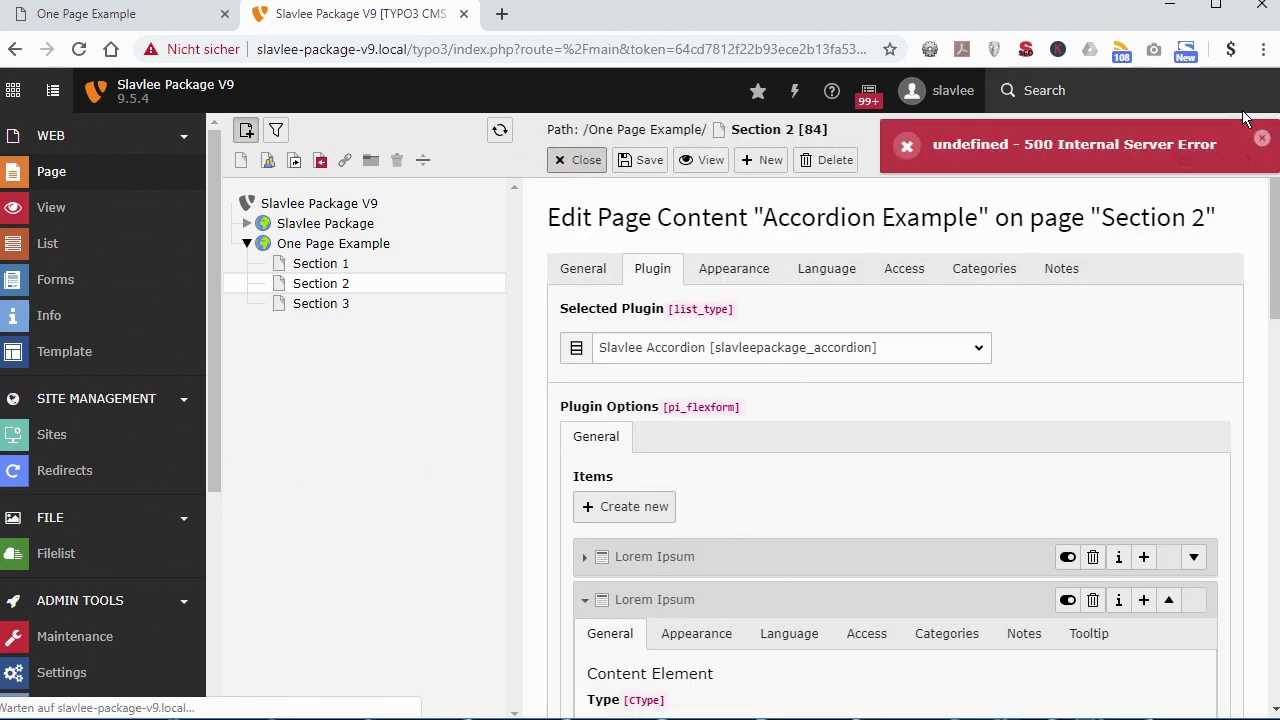
click(1262, 138)
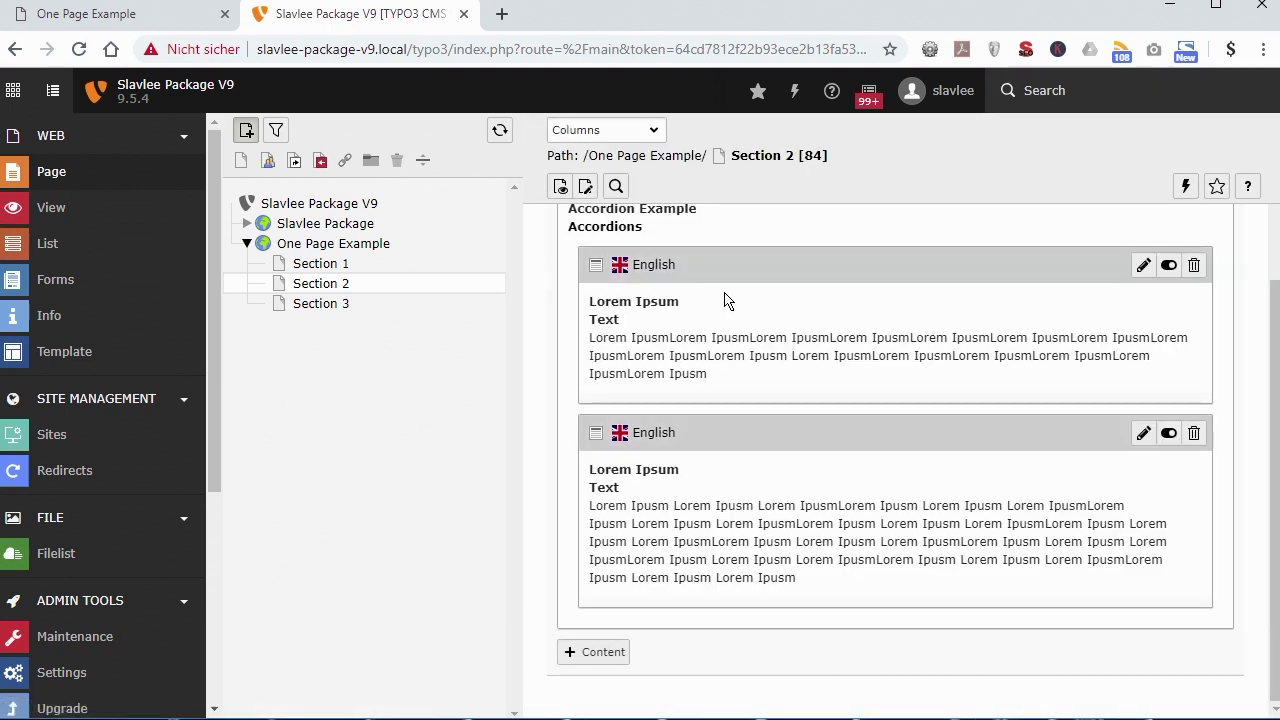
scroll(723, 508, down, 2)
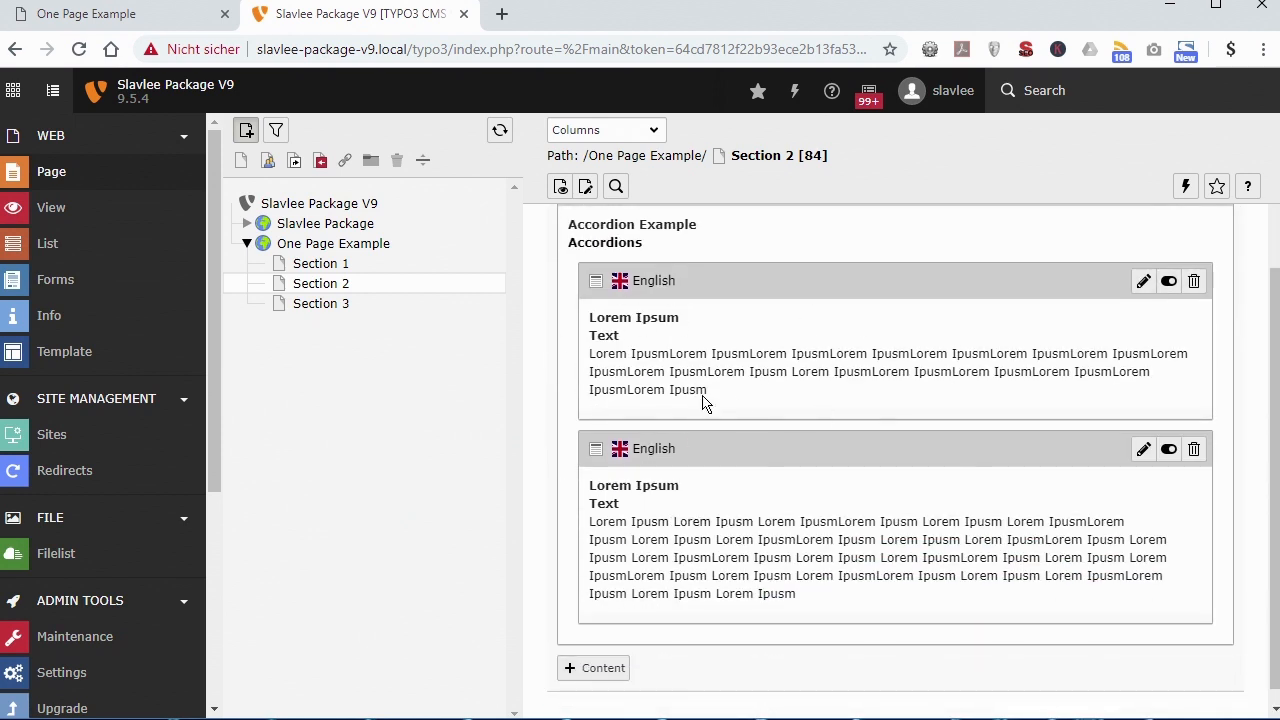
Start a new Subpages menu content element in the main content of the Section 3 page.
click(318, 305)
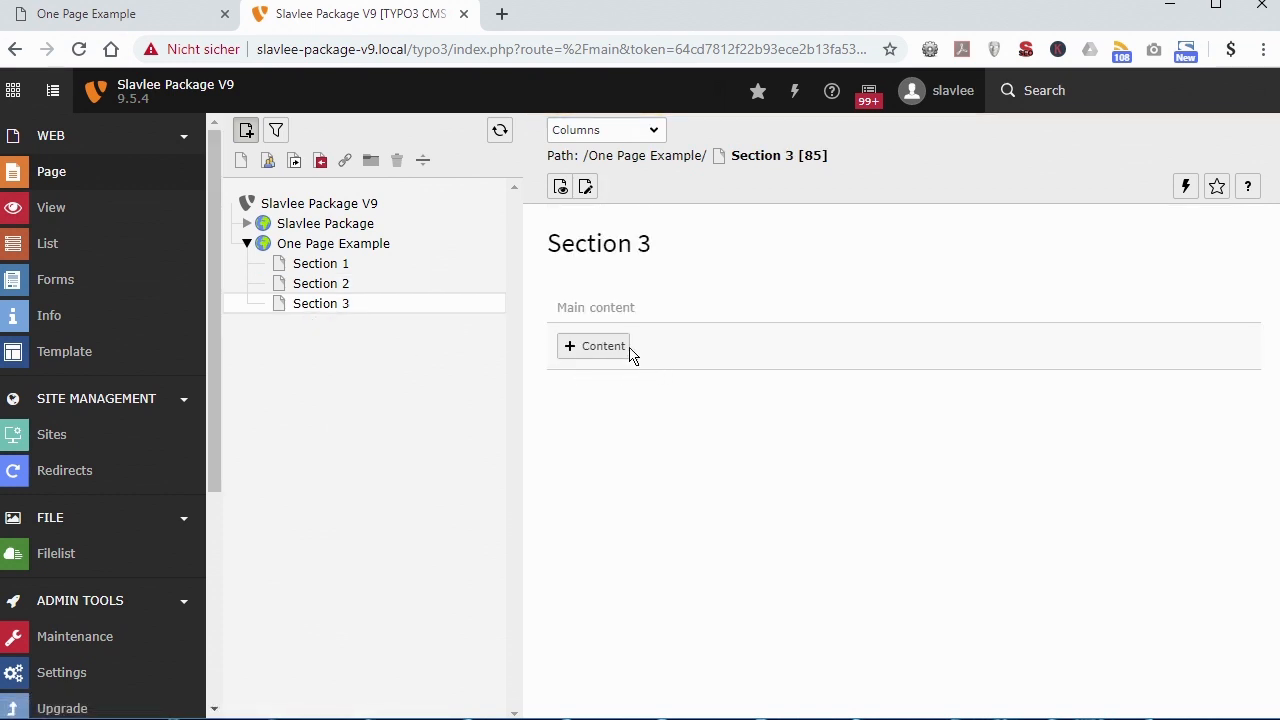
click(628, 350)
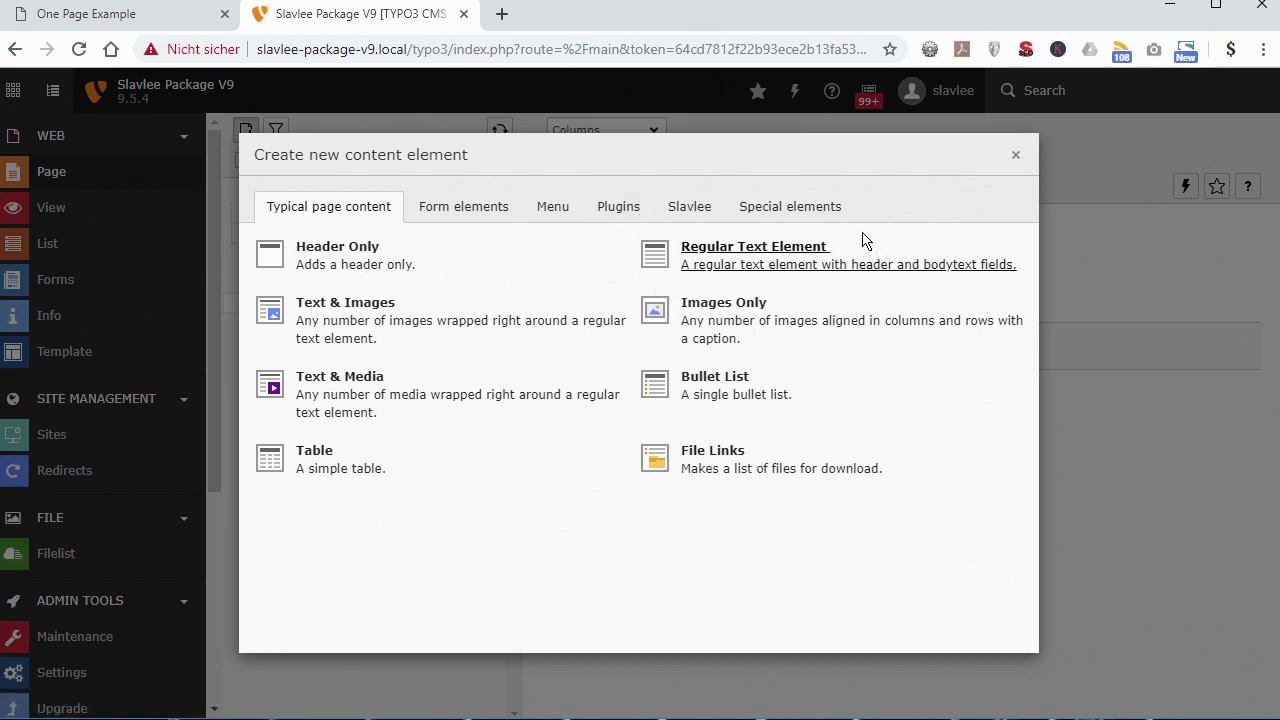
click(828, 212)
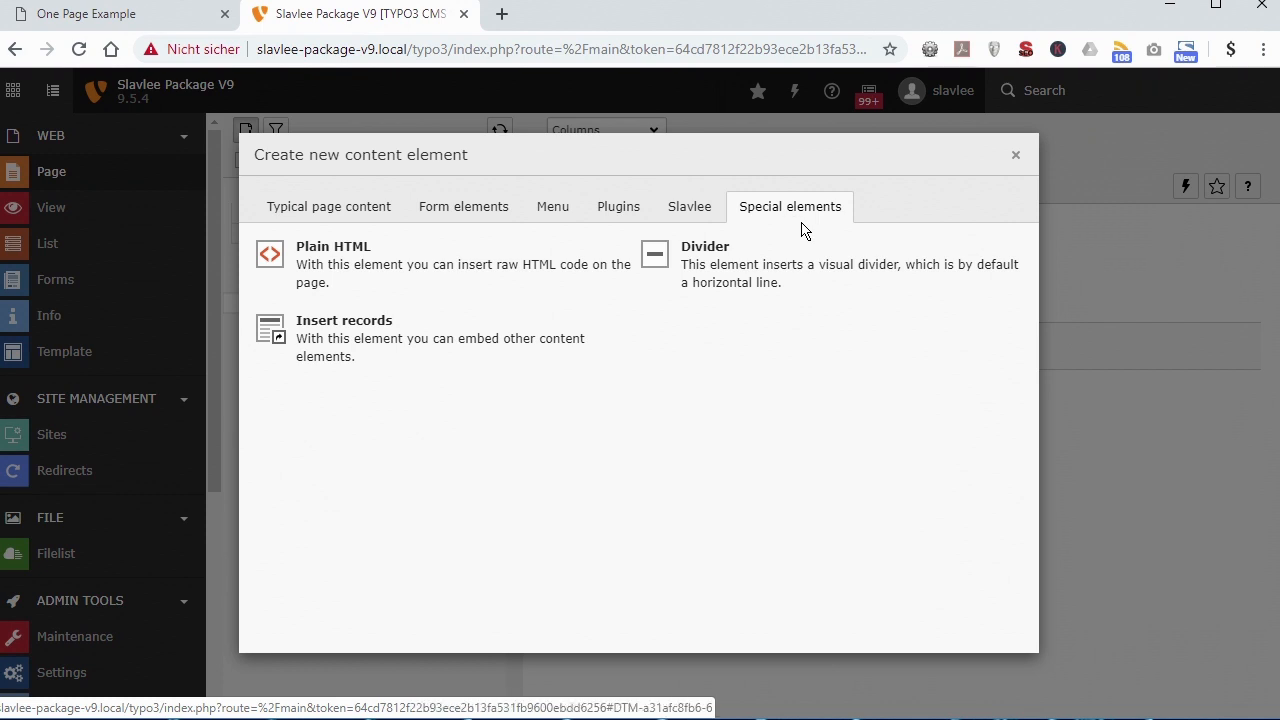
click(686, 214)
click(612, 222)
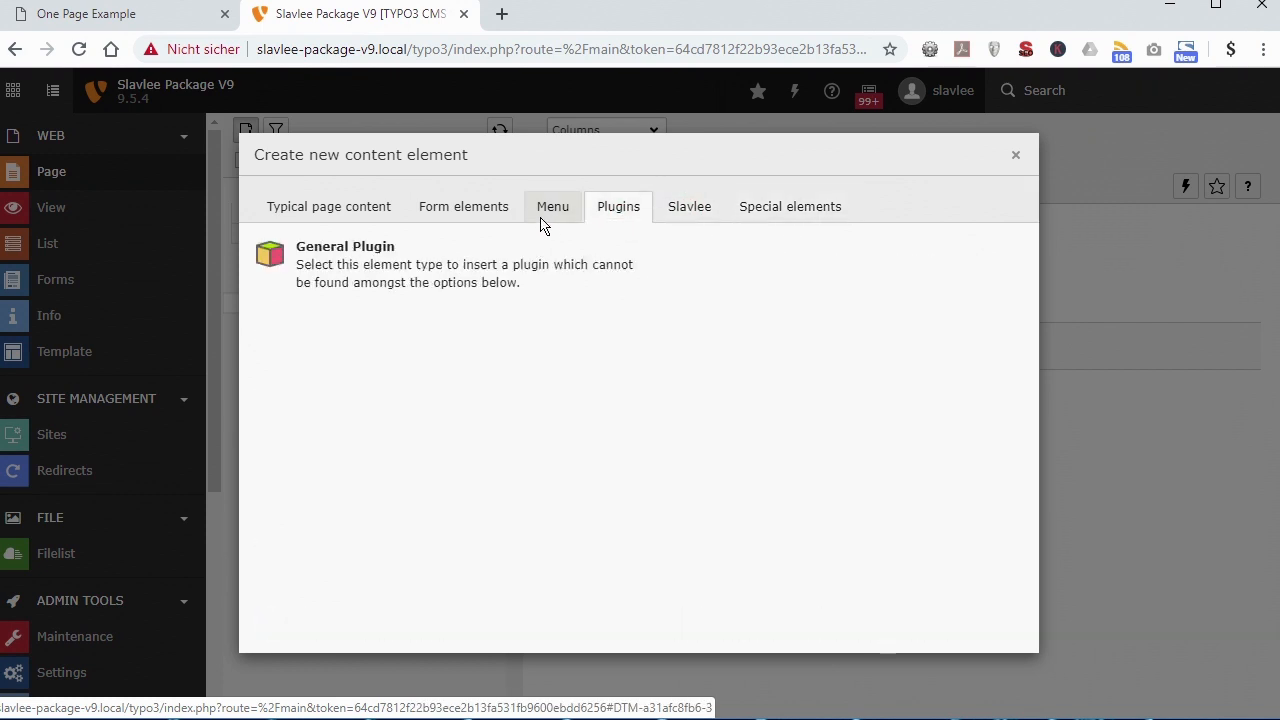
click(546, 216)
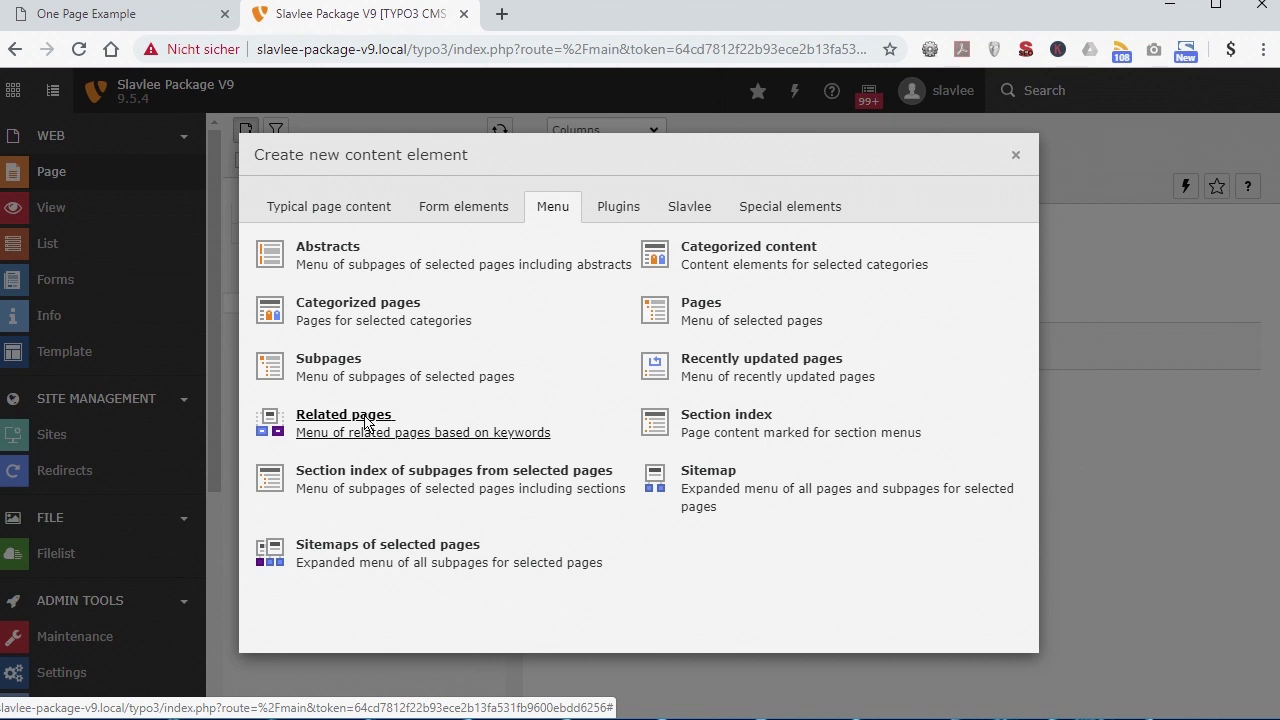
click(320, 374)
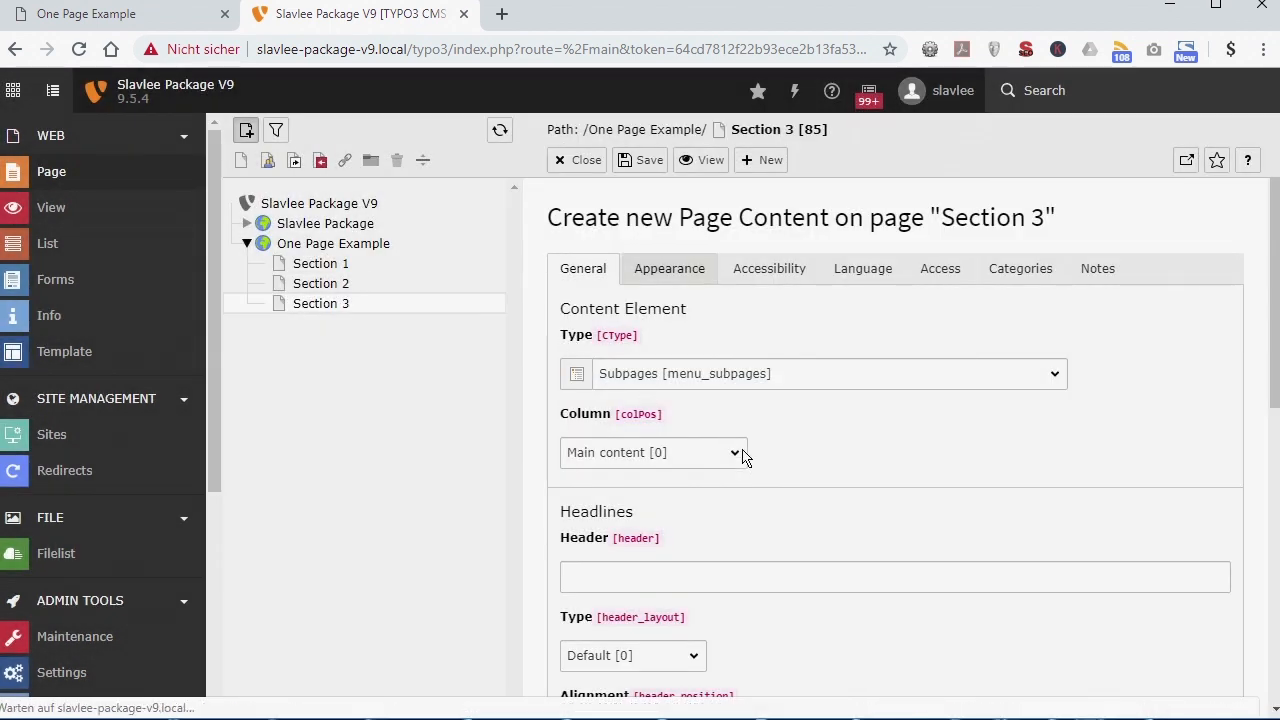
Choose the Animations page under Slavlee Package as the selected page for the Subpages menu element.
scroll(823, 495, down, 4)
scroll(825, 474, down, 3)
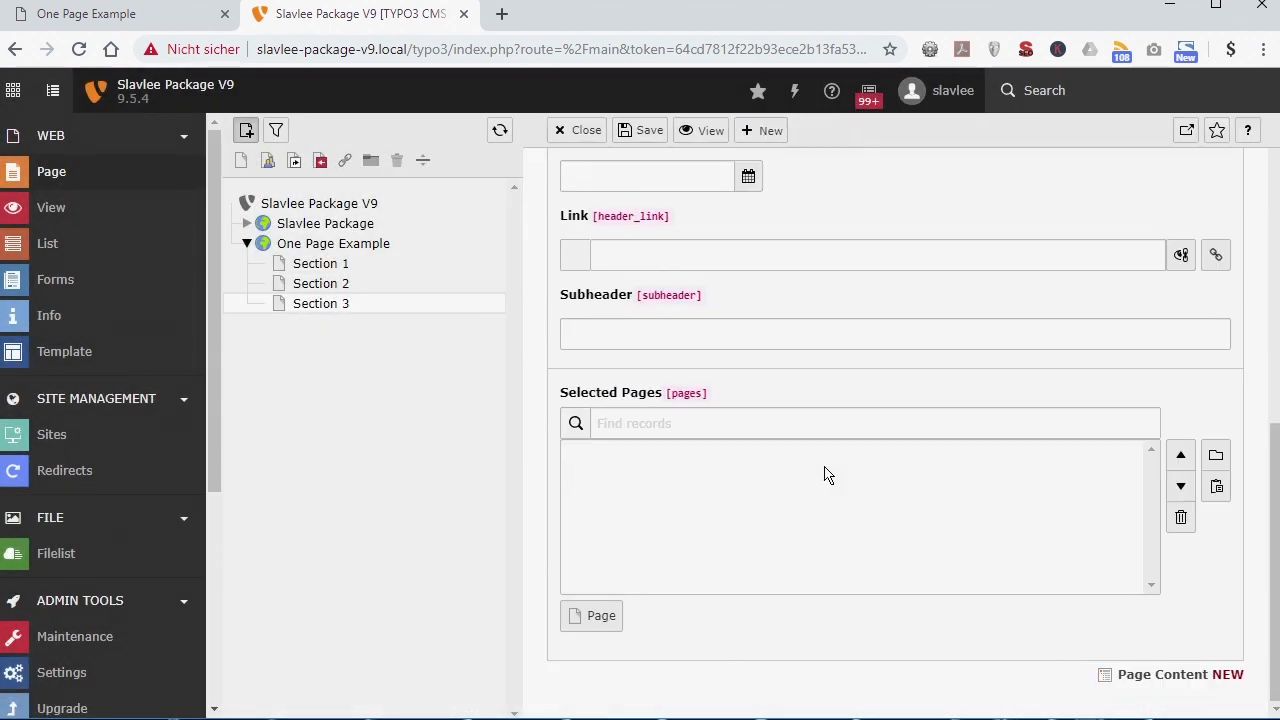
click(1216, 455)
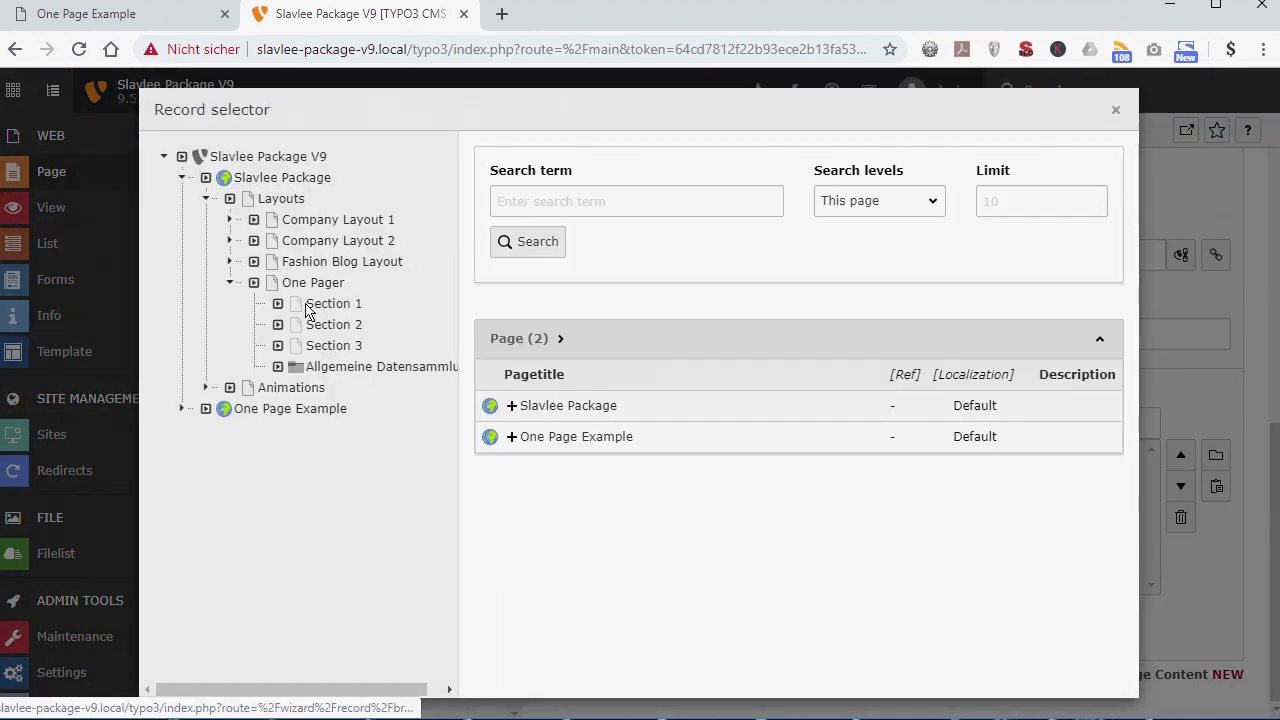
click(292, 388)
Give the Subpages menu element the header "Animation Sitemap", then save and close it.
scroll(727, 440, up, 5)
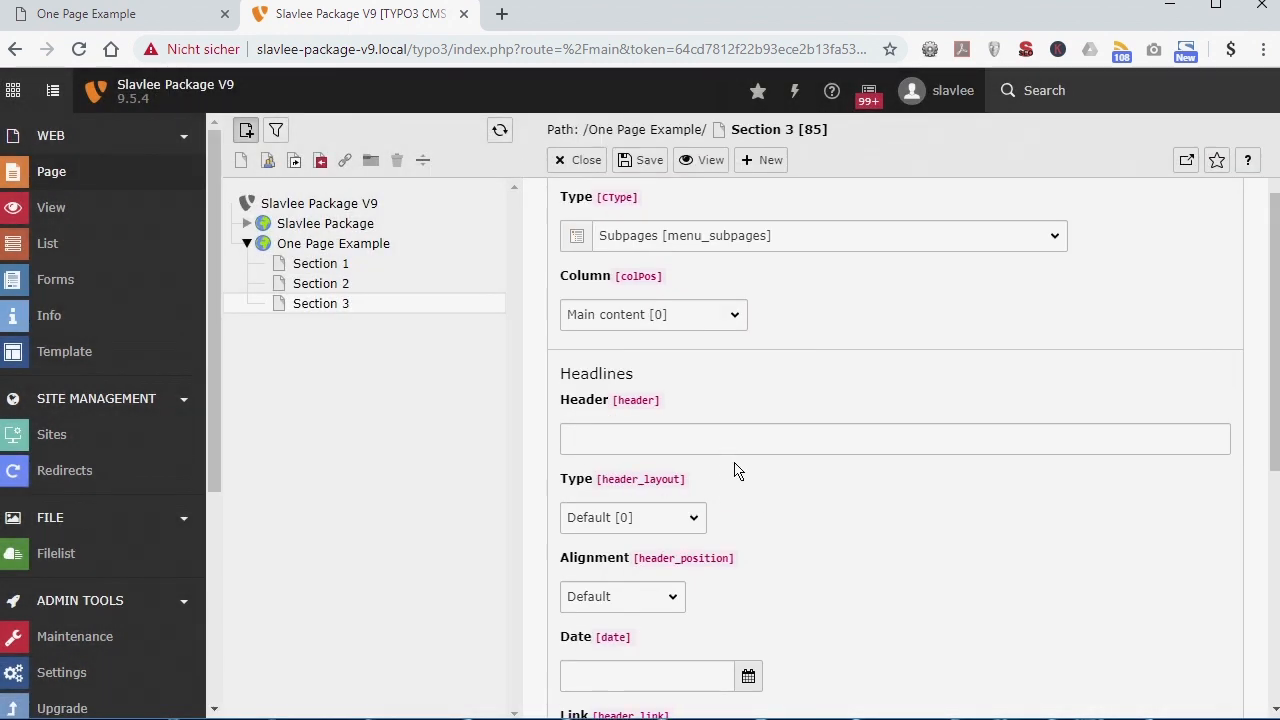
click(663, 440)
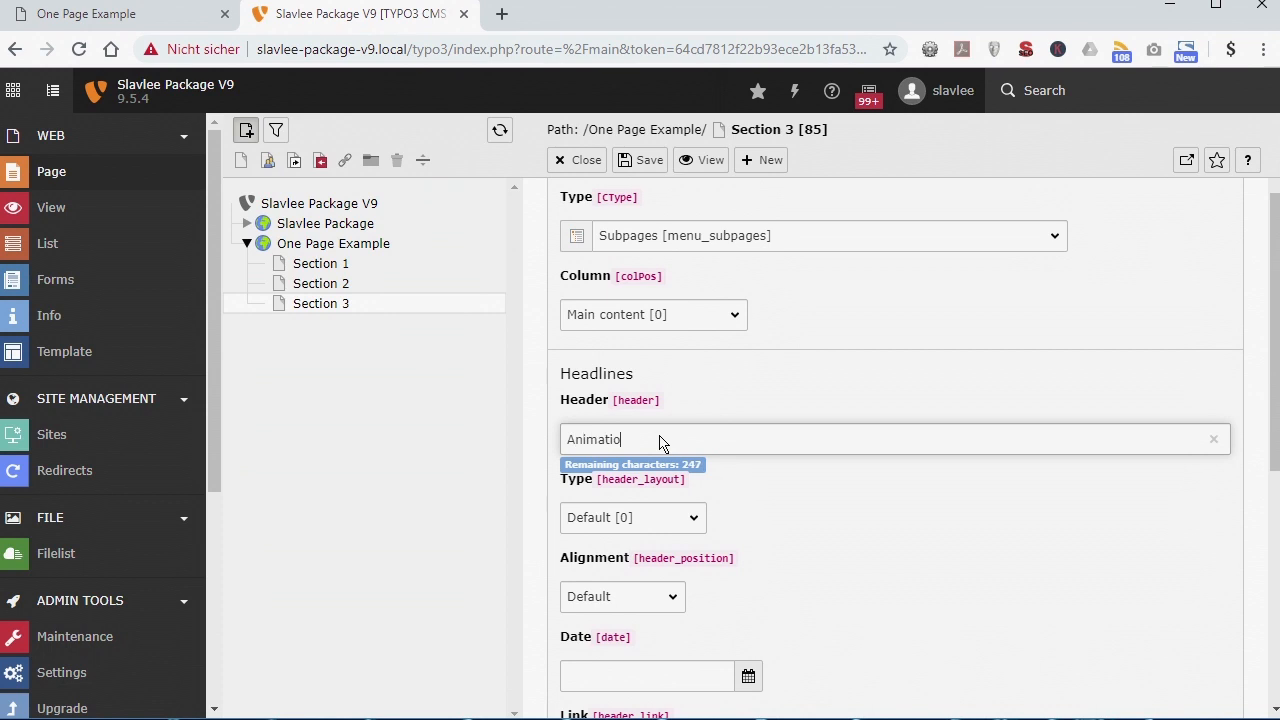
scroll(660, 443, up, 3)
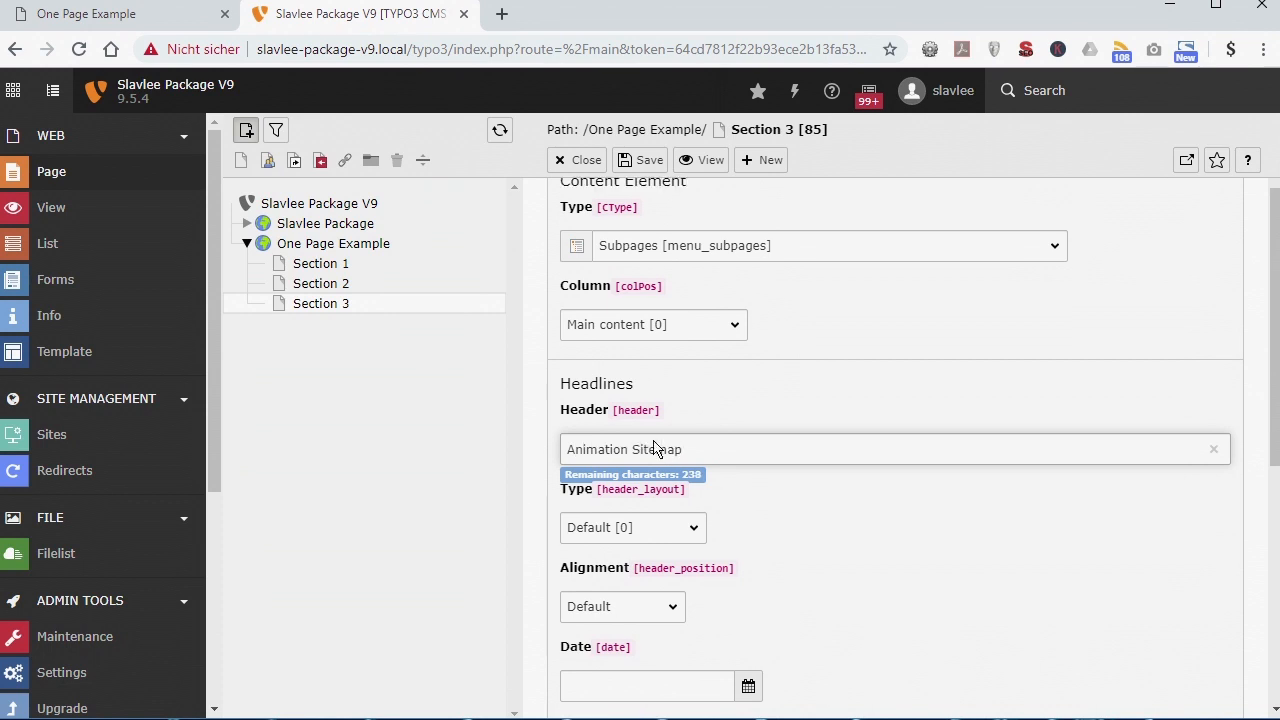
click(665, 270)
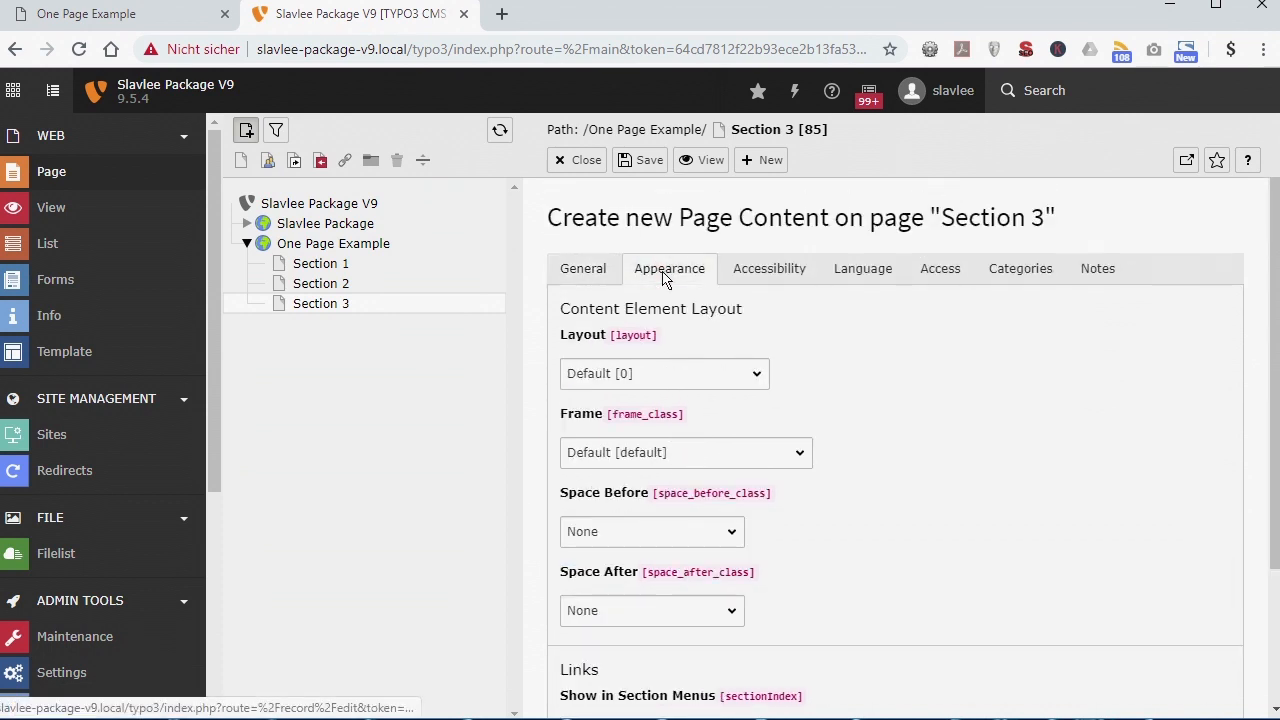
click(594, 274)
click(646, 164)
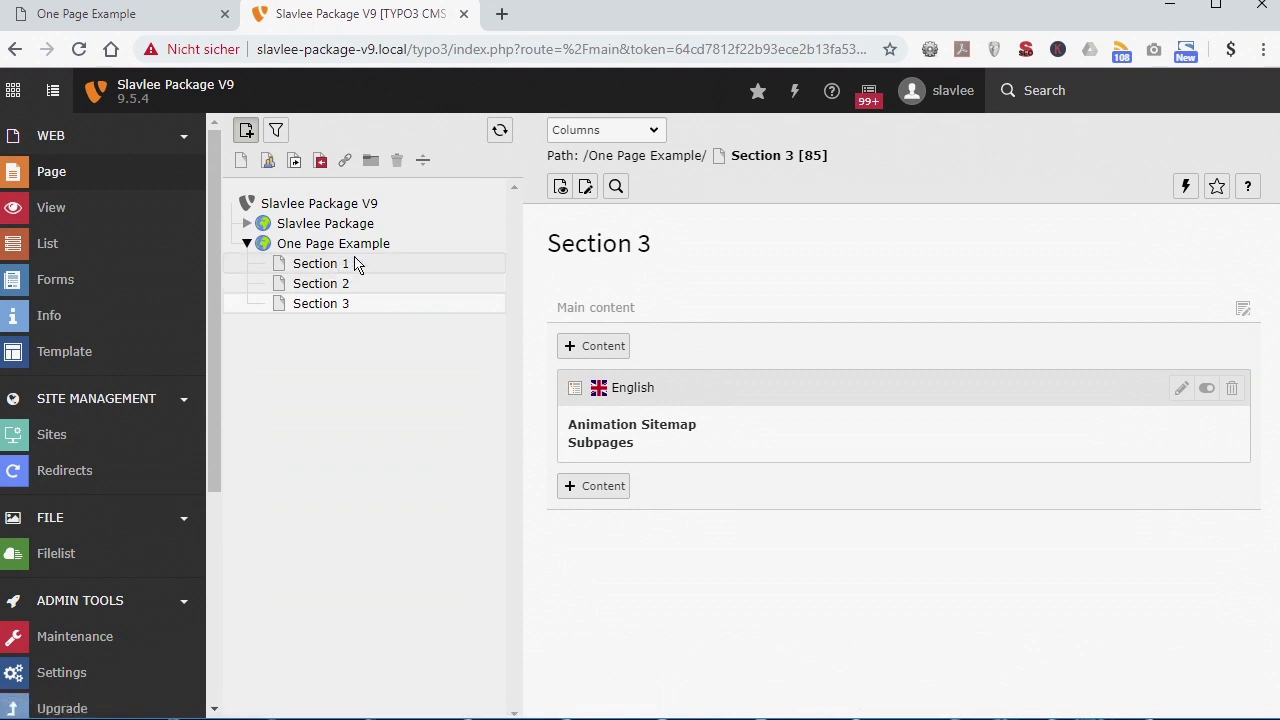
Start a new Slavlee OnePage Section element in the main content of the One Page Example page.
click(358, 246)
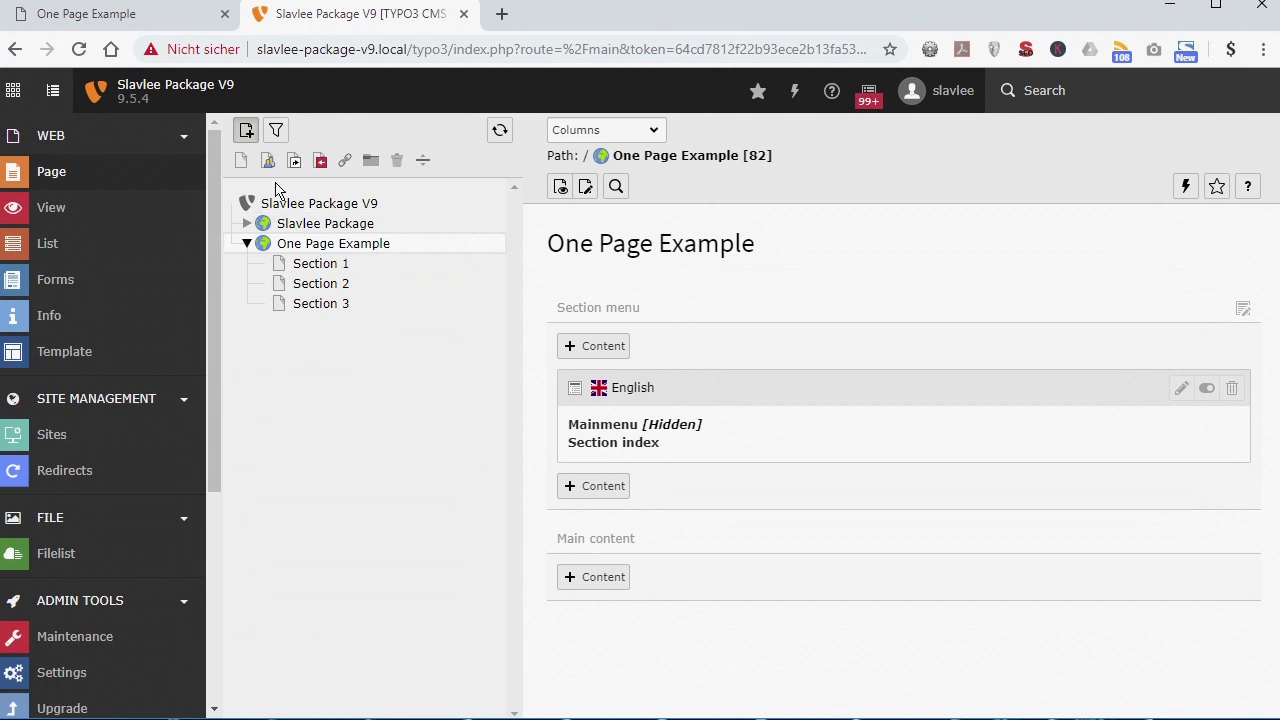
click(608, 567)
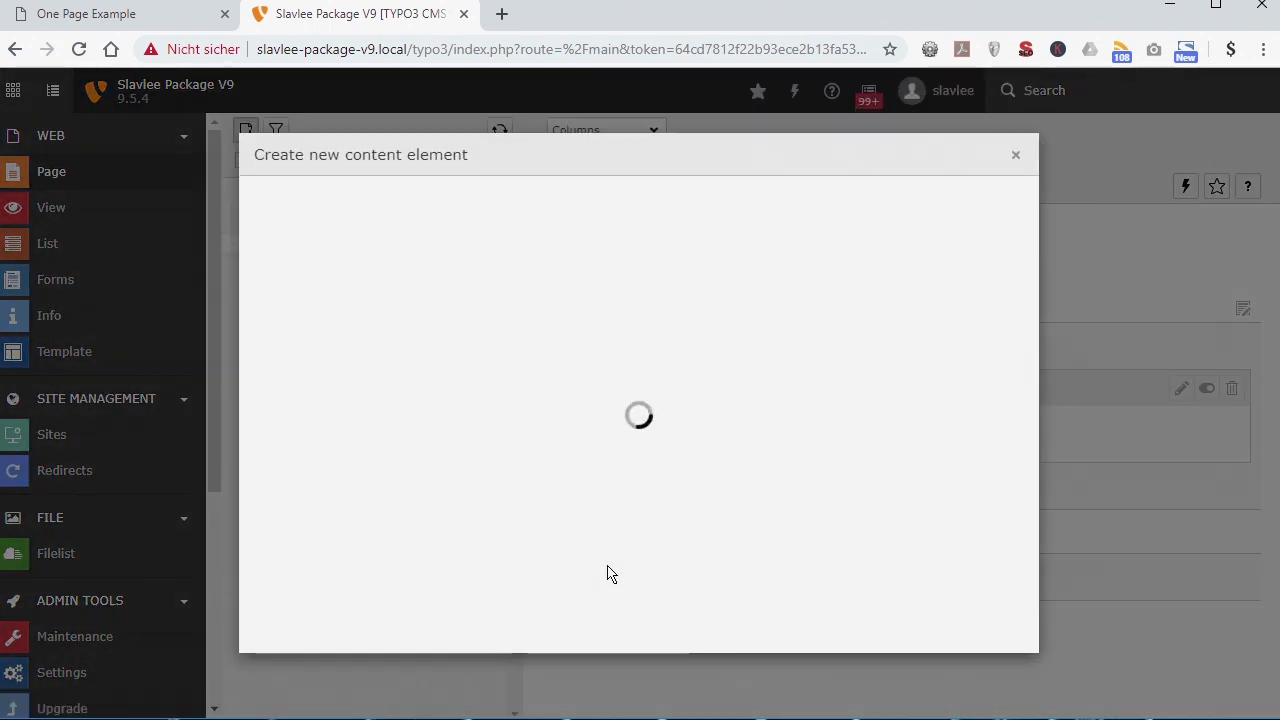
click(695, 209)
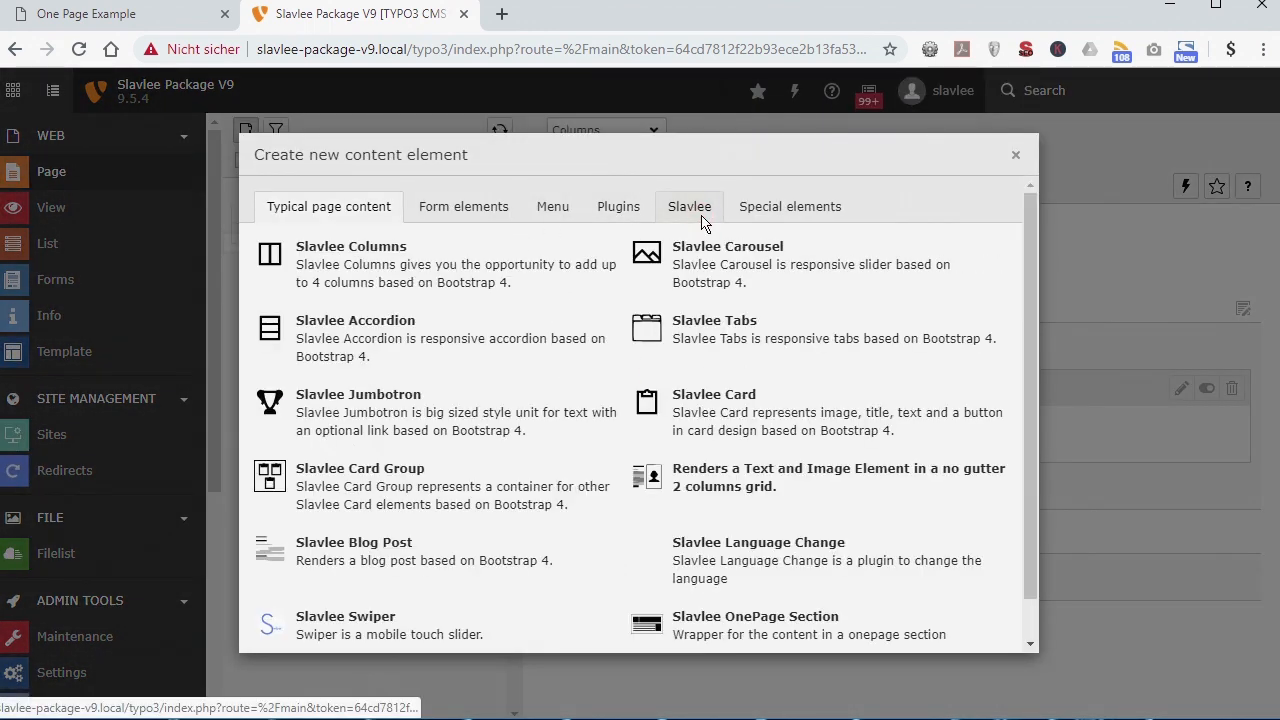
scroll(571, 494, down, 2)
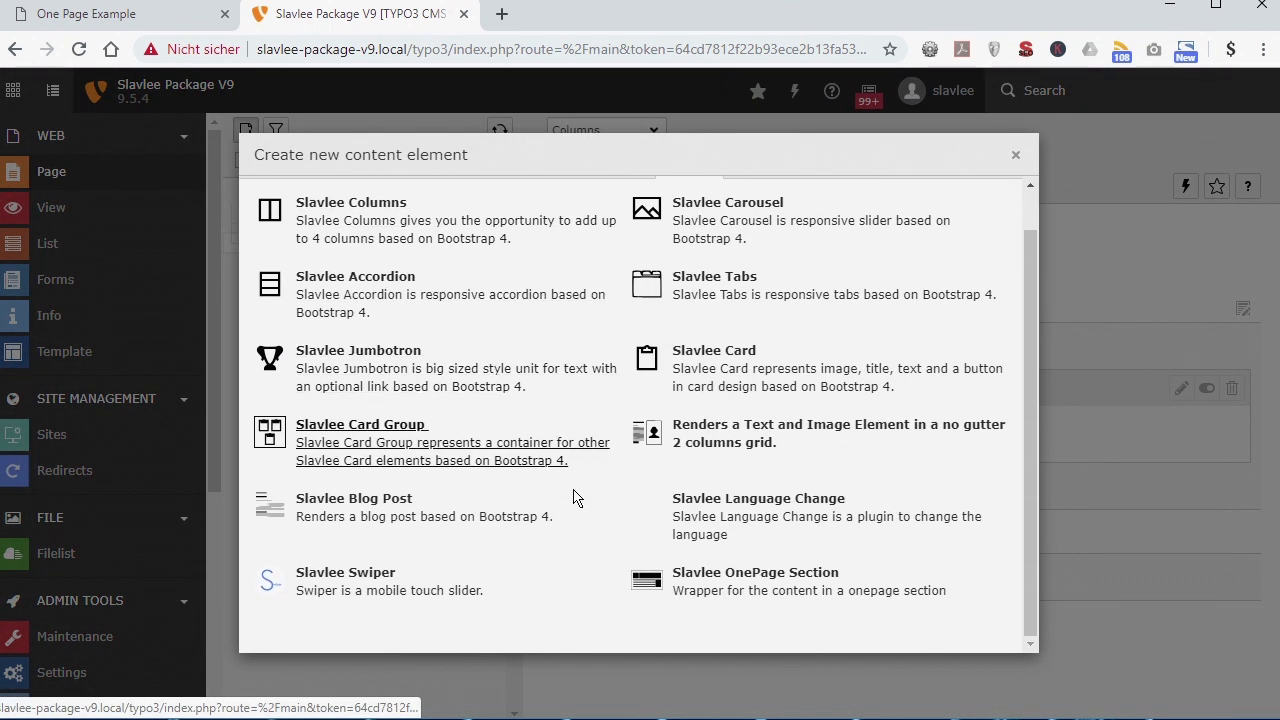
click(783, 585)
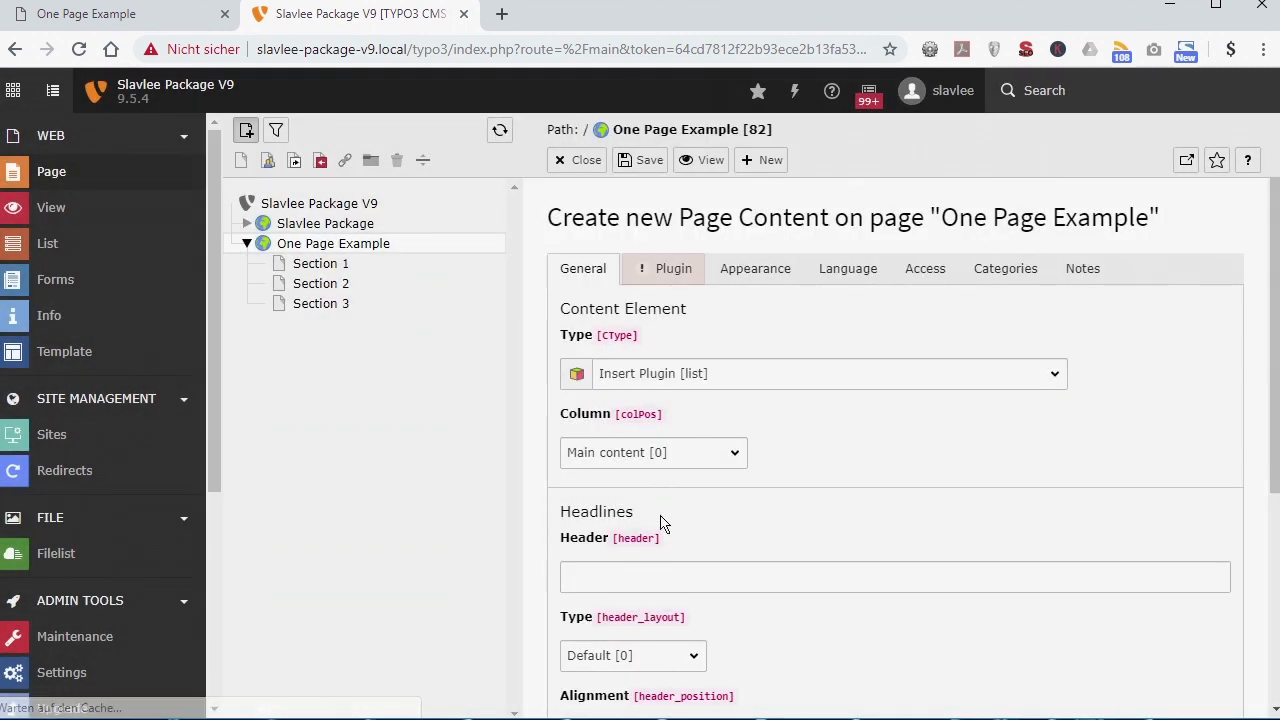
Enter "Section 1" as the element's header and set the header type to Hidden [100].
click(645, 578)
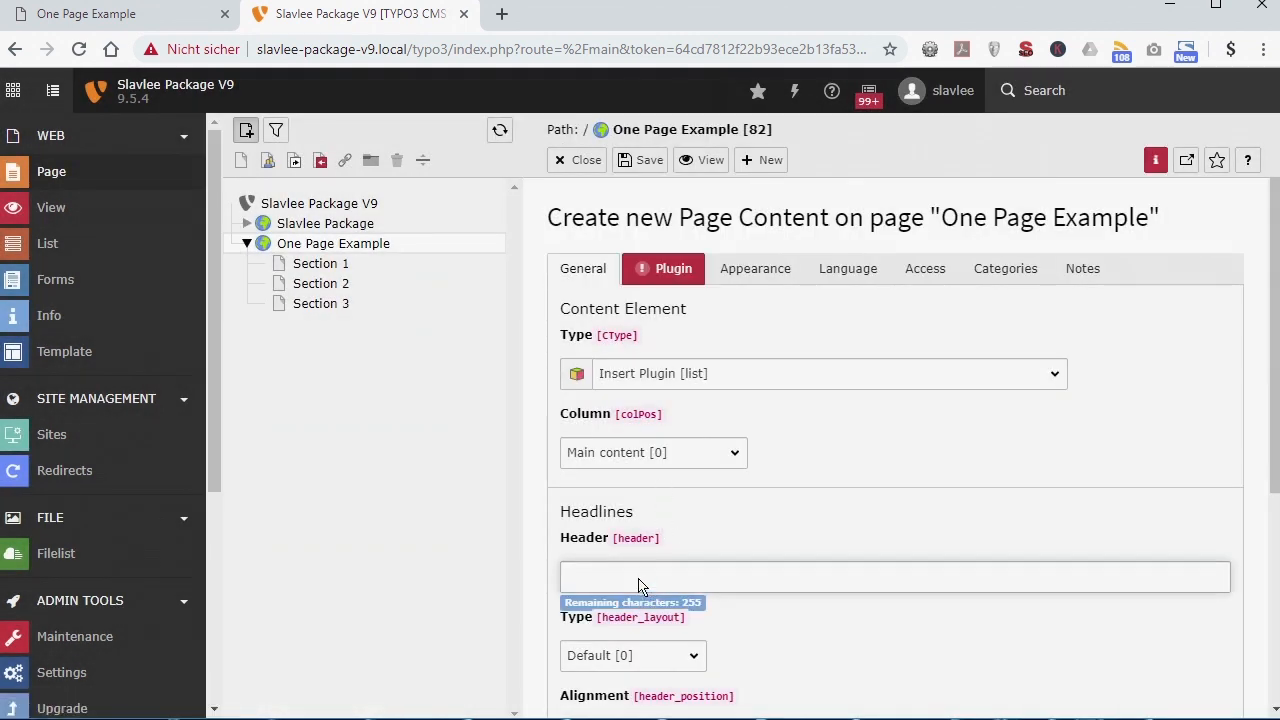
text(Section 1)
scroll(648, 580, down, 2)
click(694, 458)
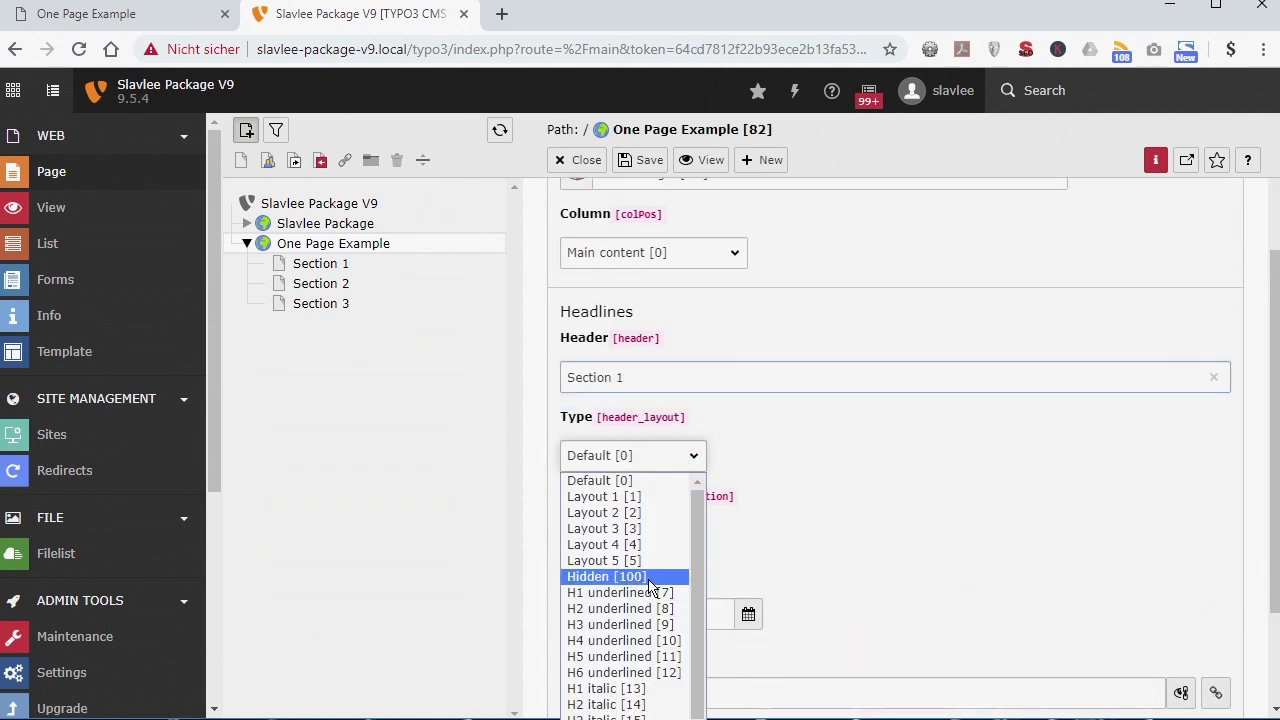
click(650, 577)
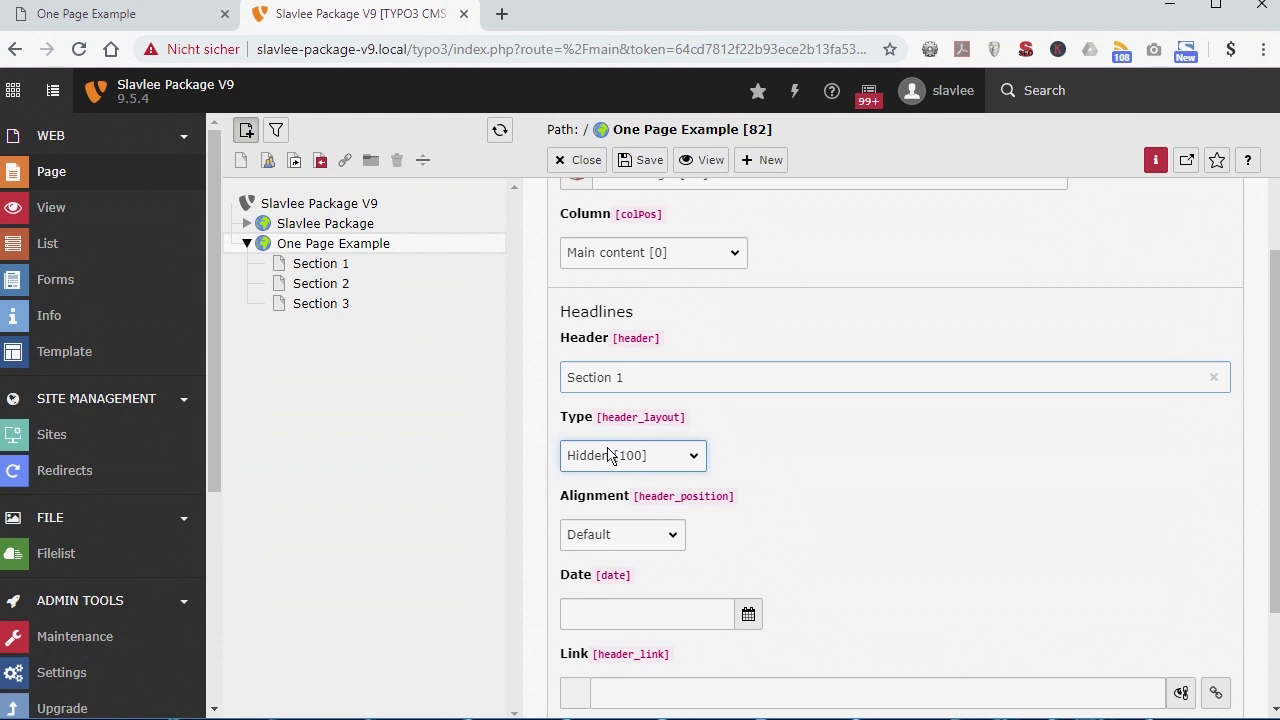
scroll(886, 523, down, 2)
scroll(886, 523, up, 4)
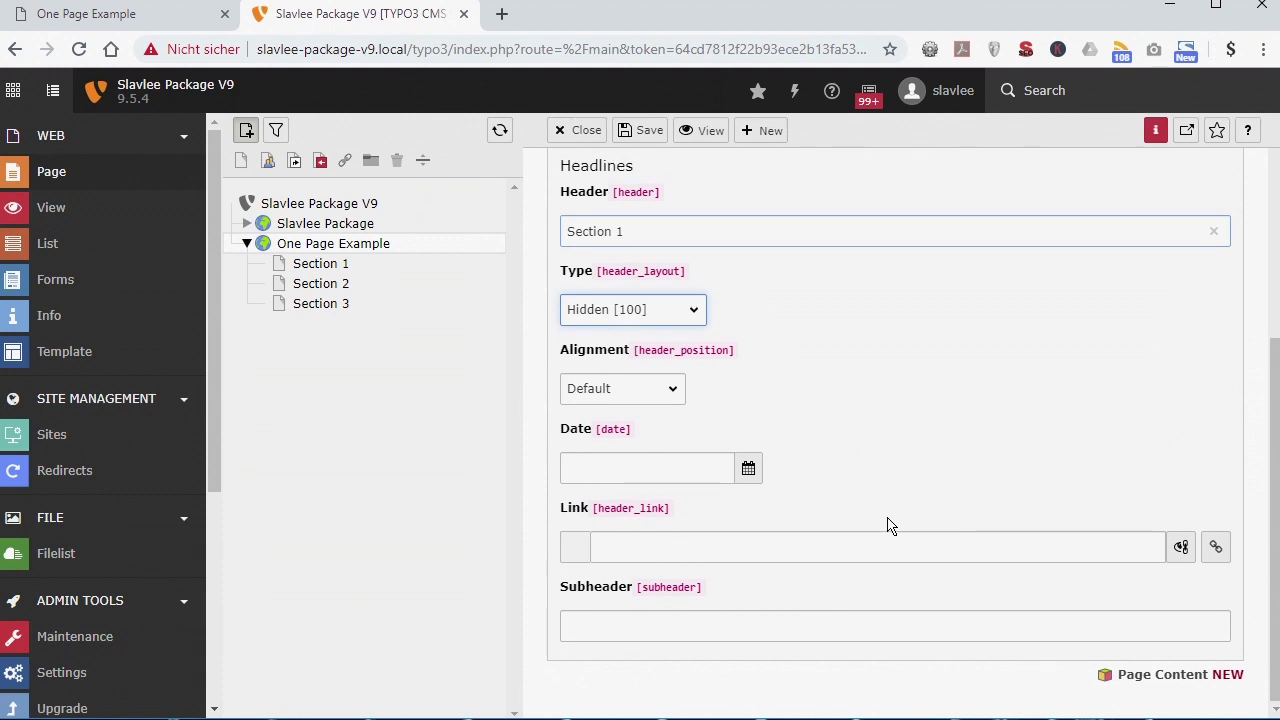
Set the OnePage Section plugin to show the content of the Section 1 page under One Page Example.
click(673, 270)
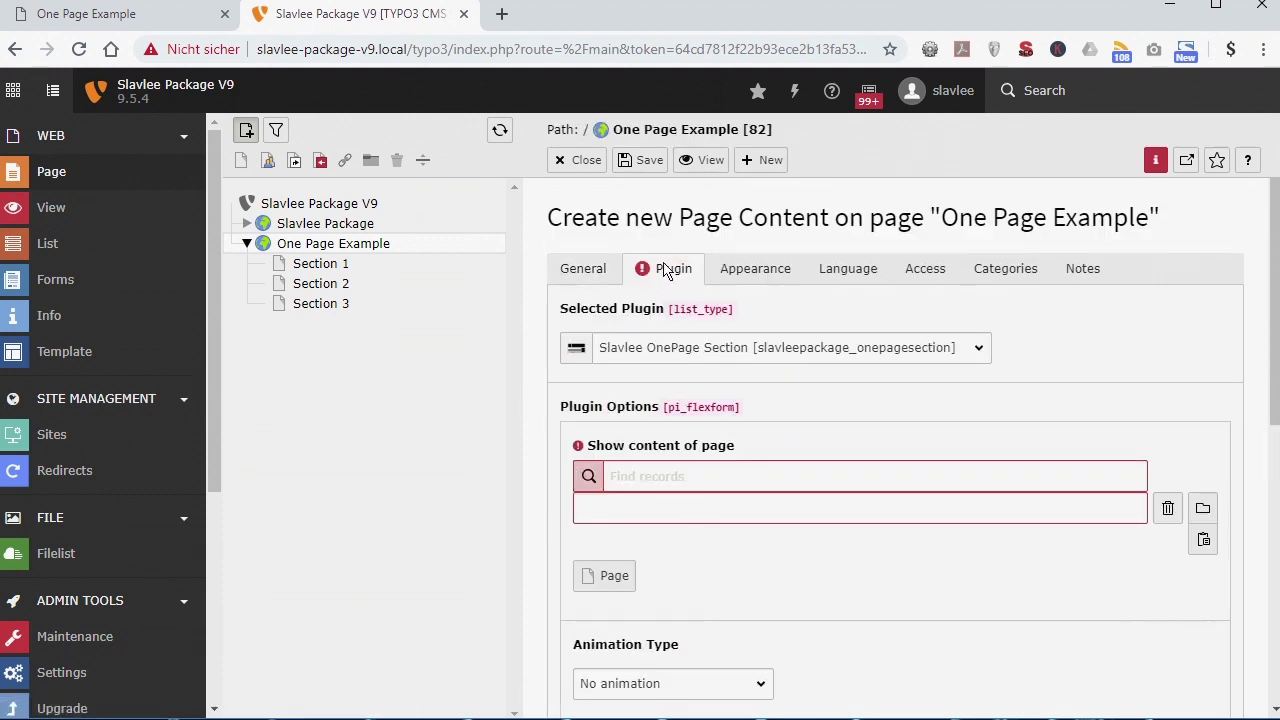
click(1203, 507)
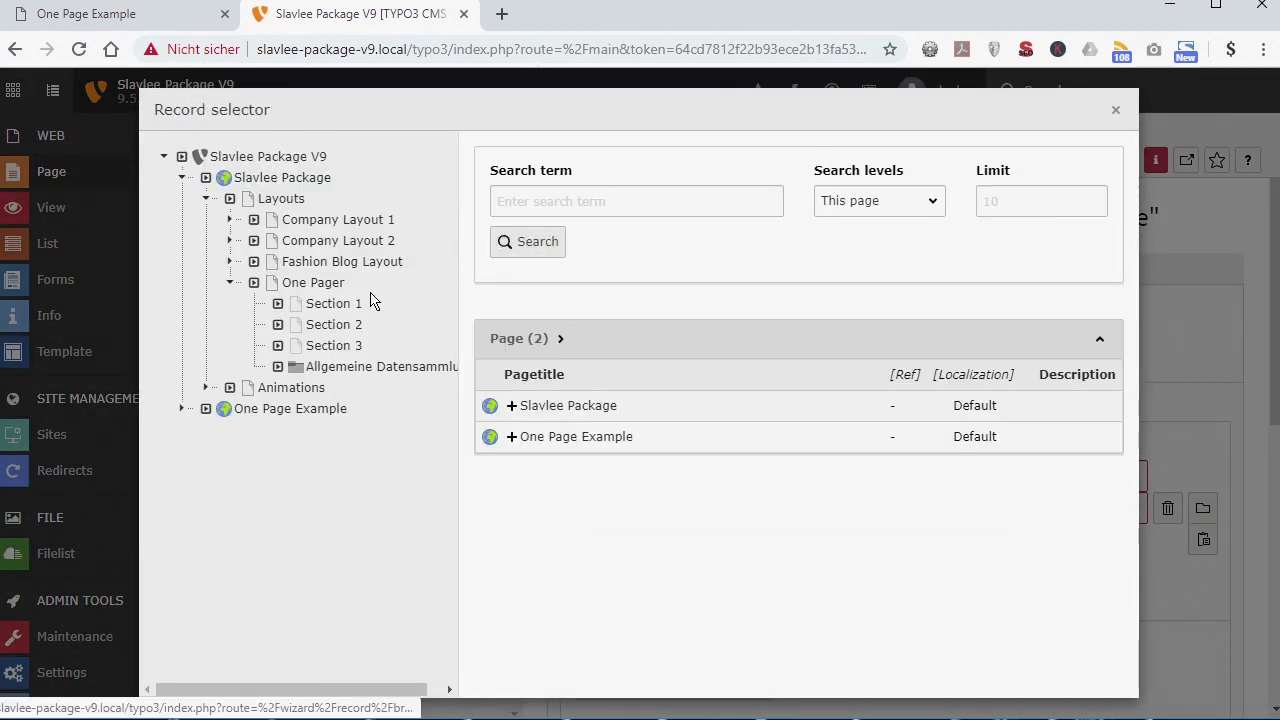
click(181, 409)
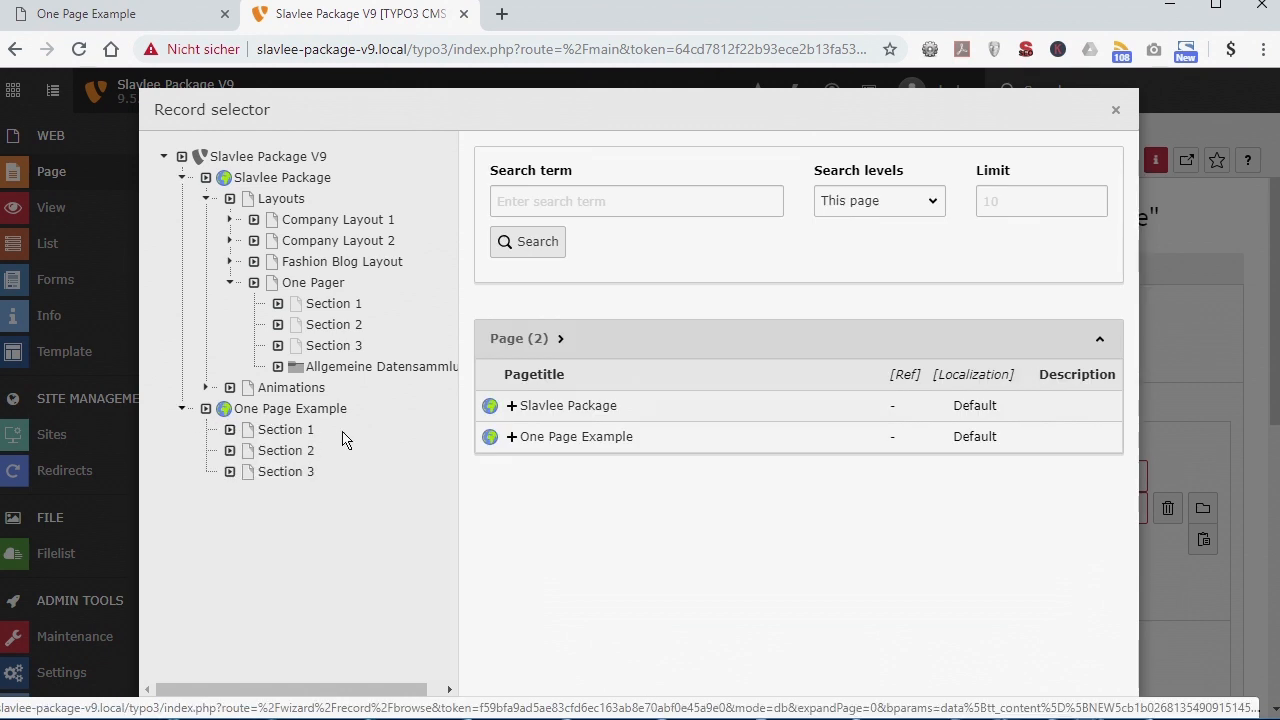
click(297, 437)
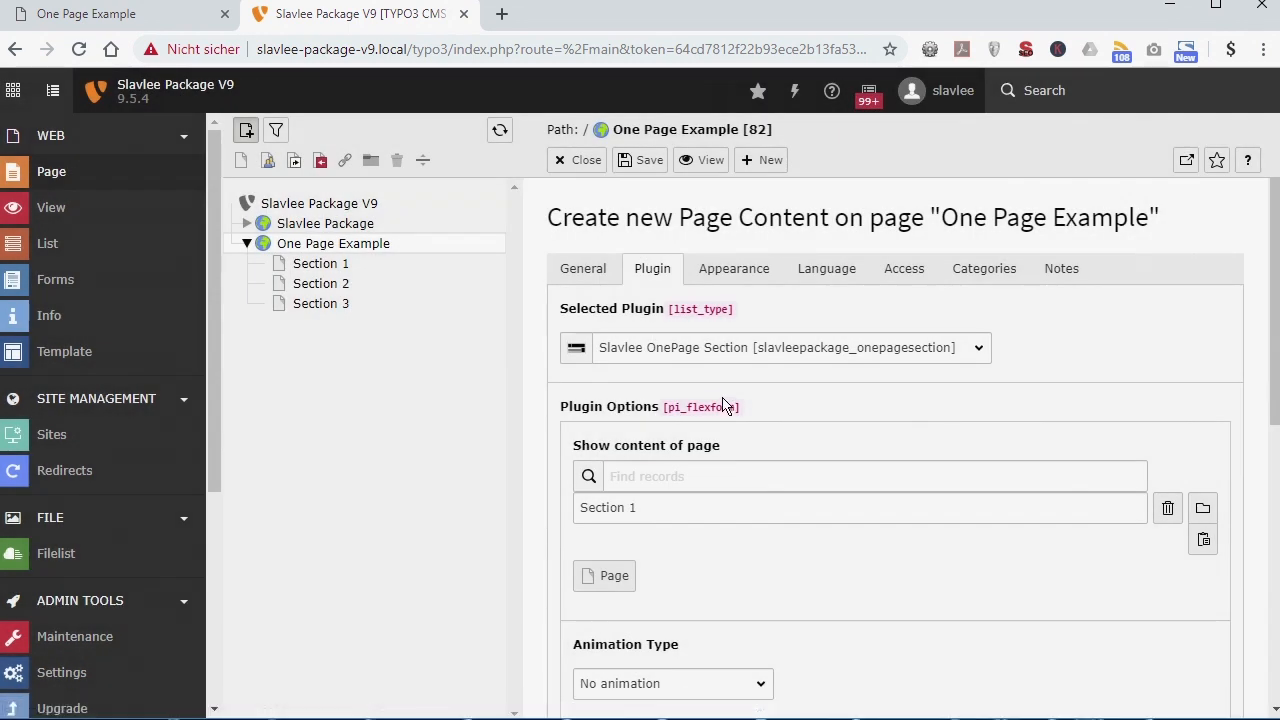
scroll(889, 457, down, 2)
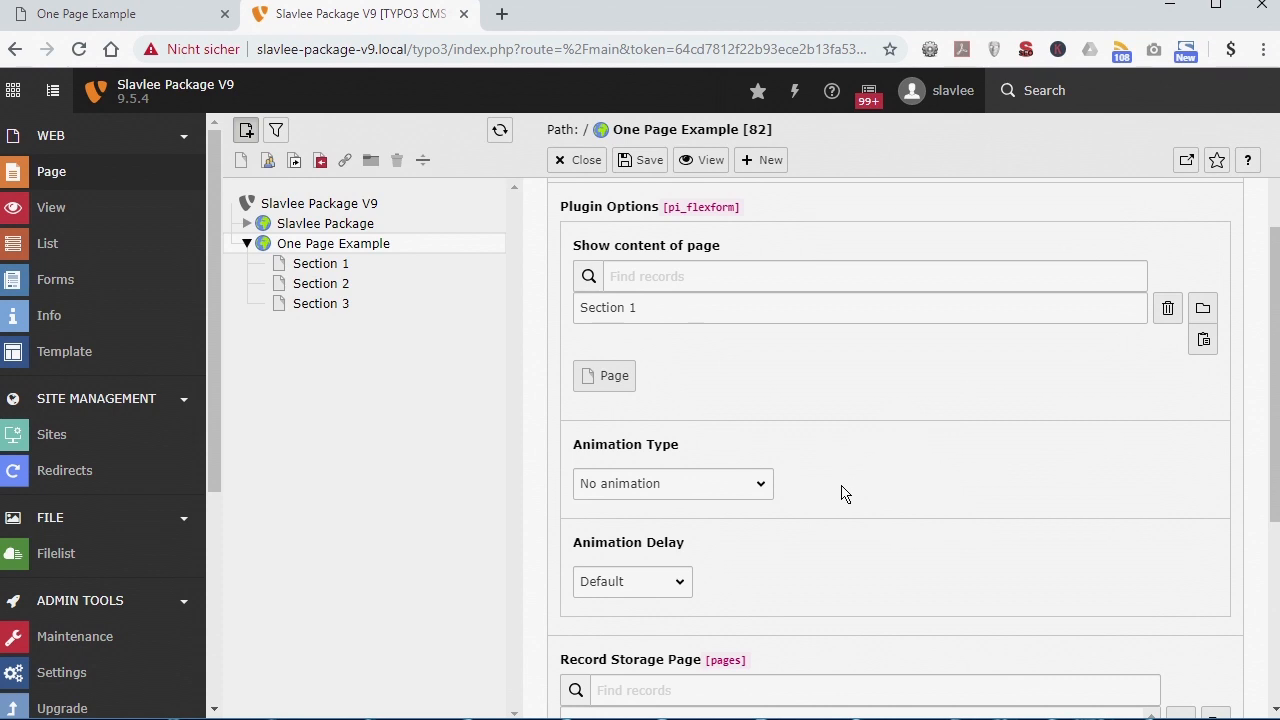
scroll(848, 491, down, 3)
scroll(850, 485, up, 5)
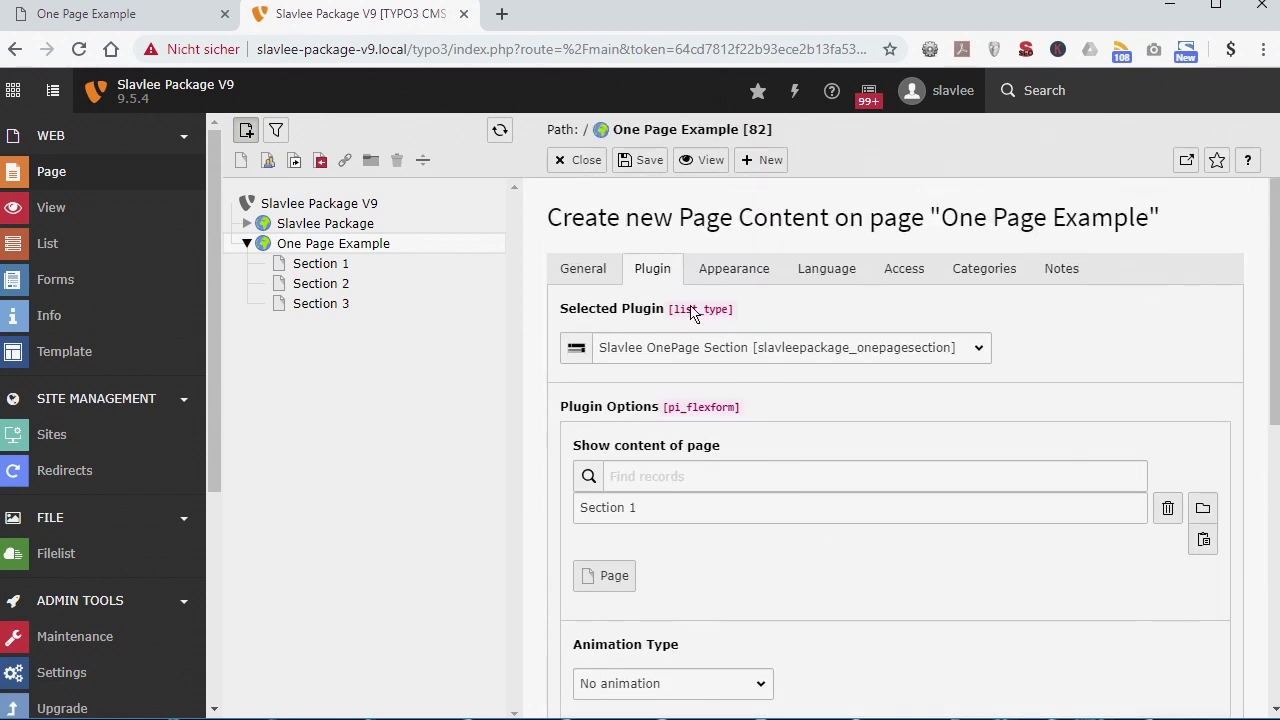
Review the appearance settings of the Section 1 element, including its section menu option, then save and close it.
click(737, 272)
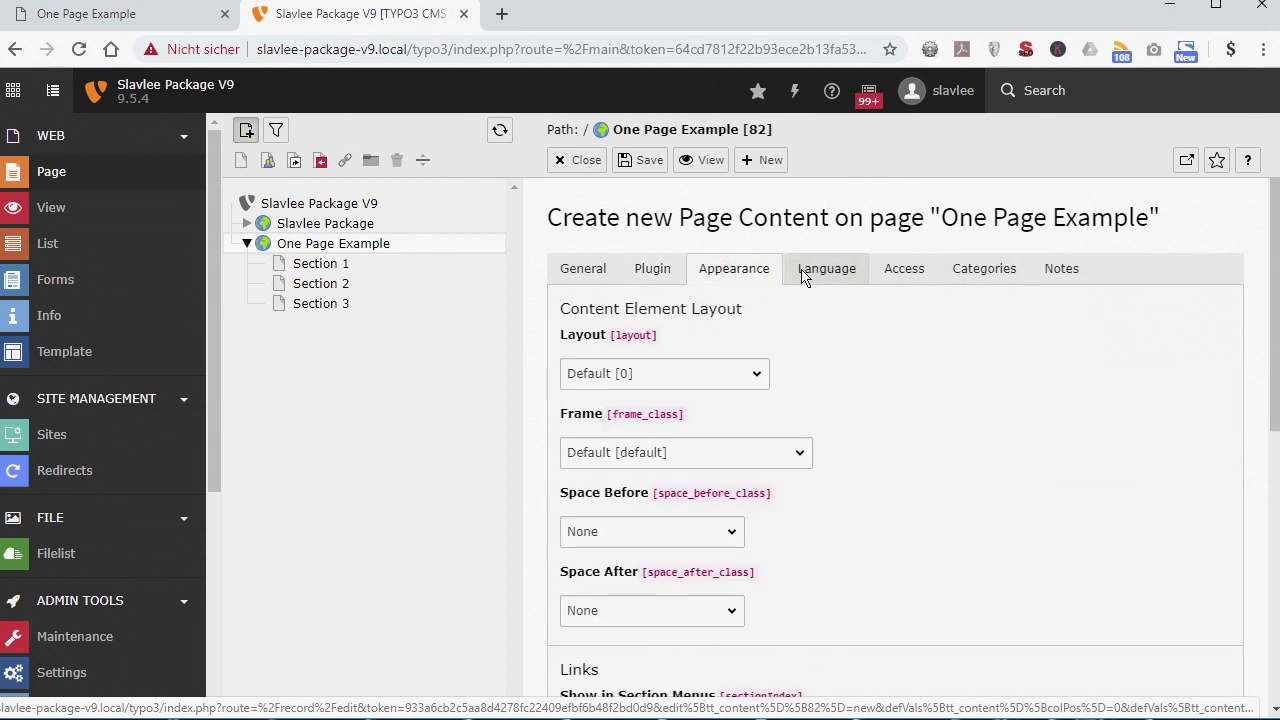
scroll(705, 340, down, 3)
scroll(725, 357, up, 3)
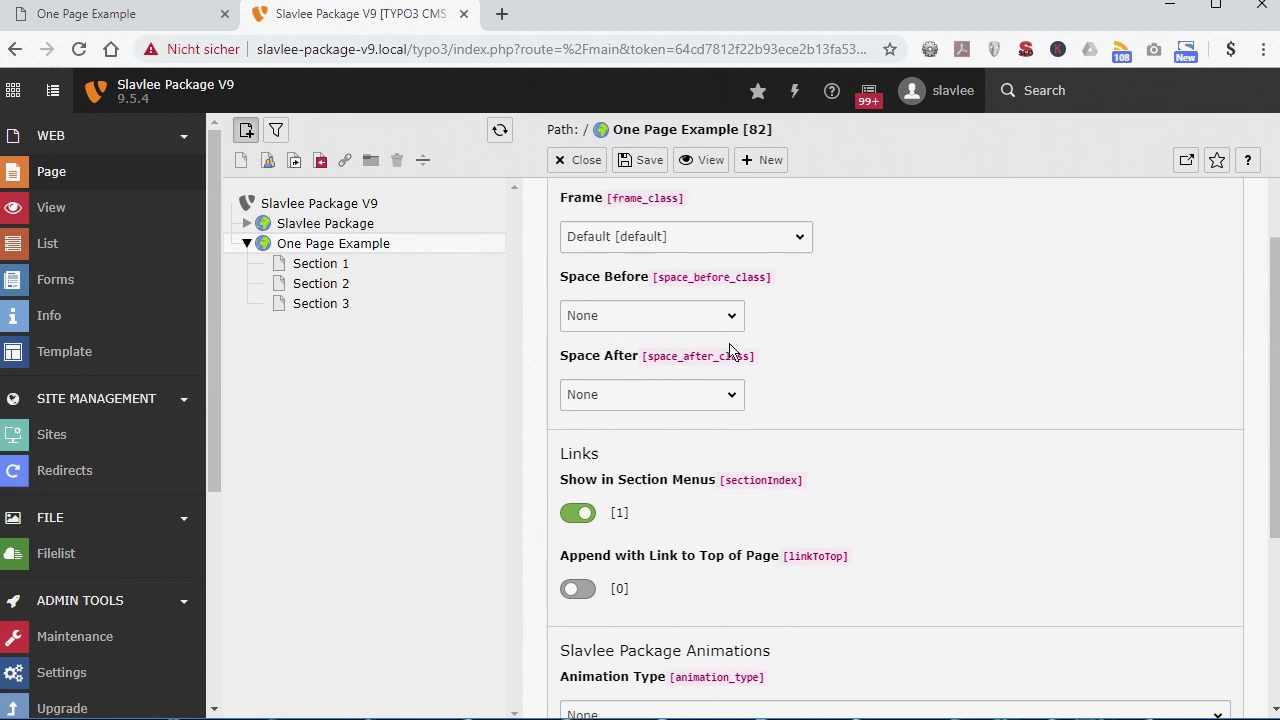
scroll(740, 320, down, 4)
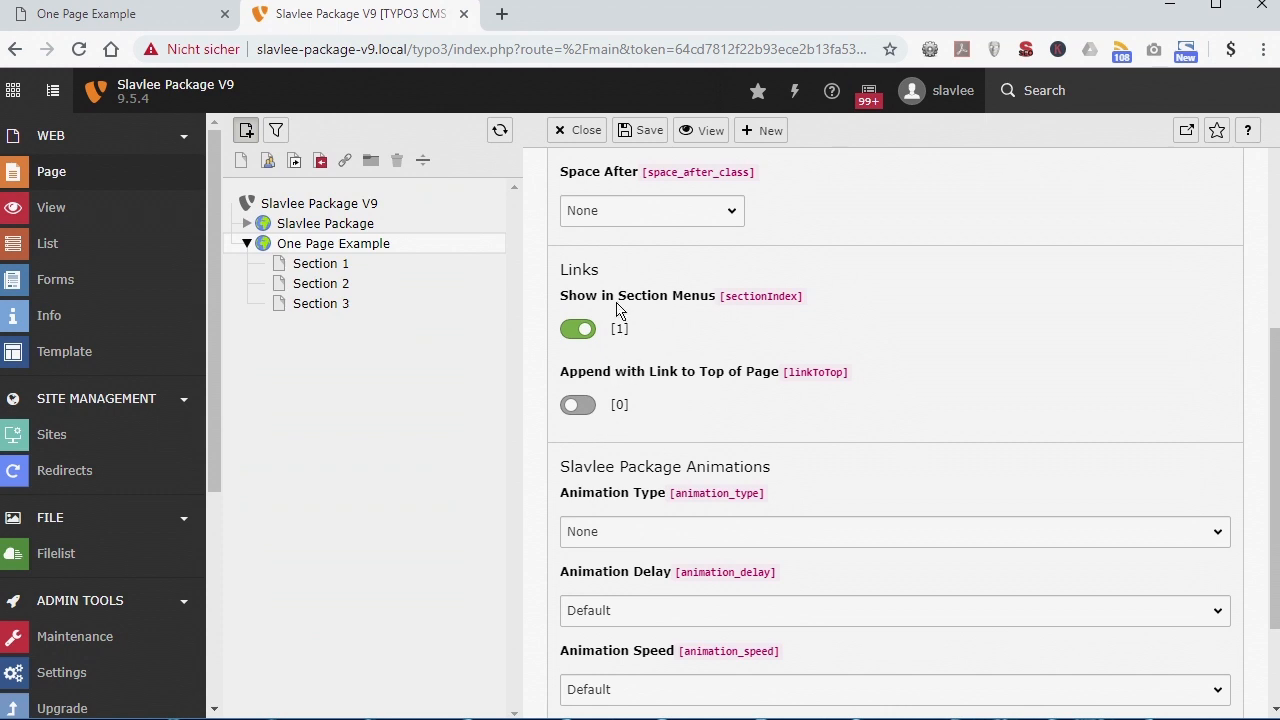
click(650, 135)
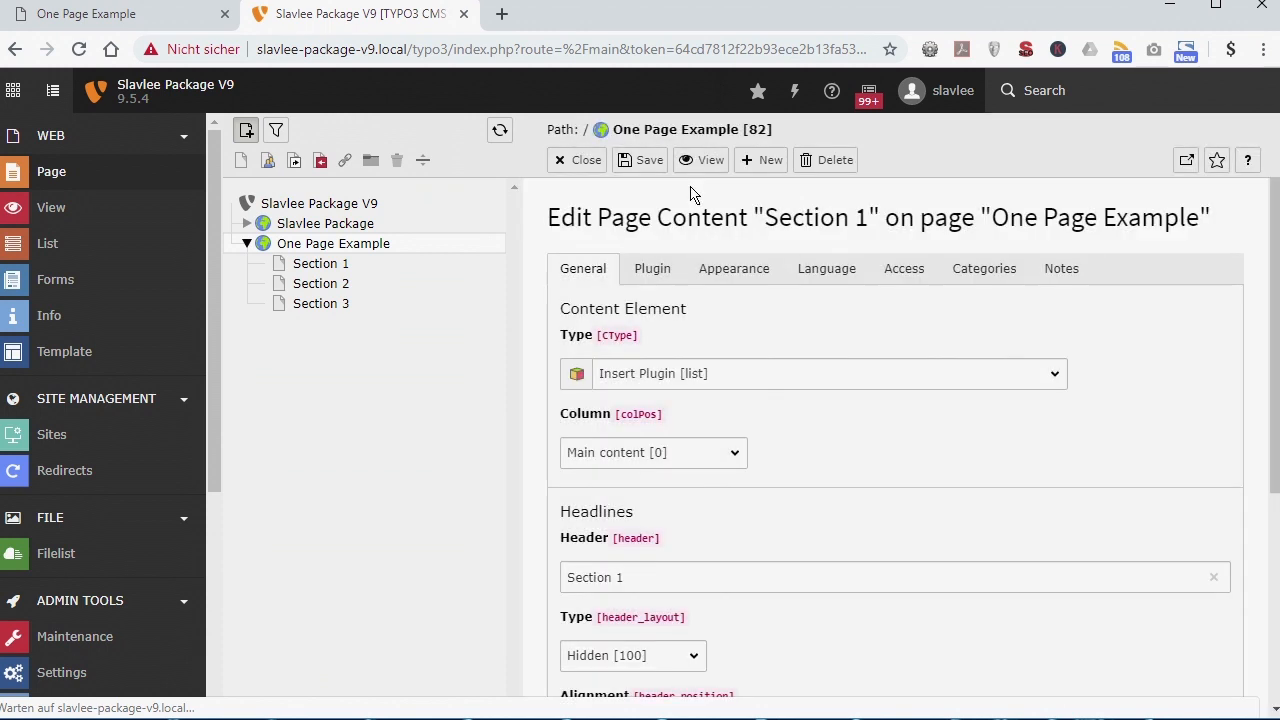
click(587, 163)
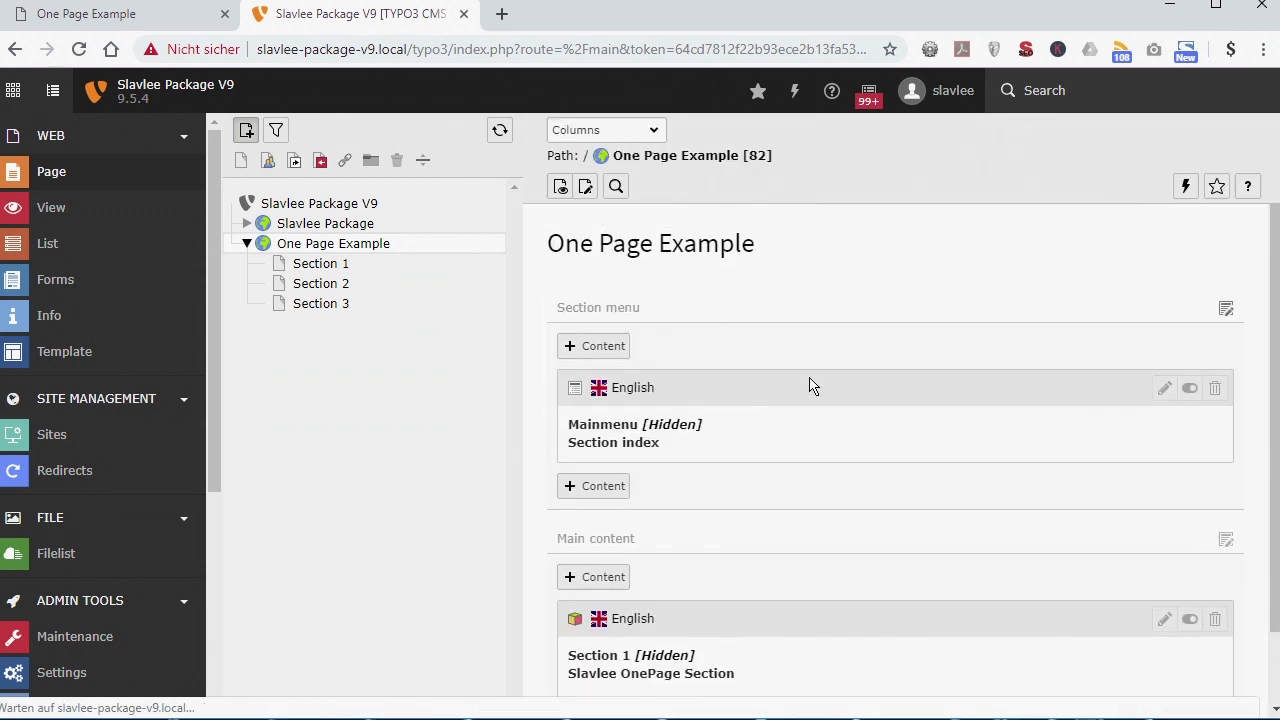
Start another Slavlee OnePage Section element below the Section 1 element in the main content.
scroll(945, 350, down, 1)
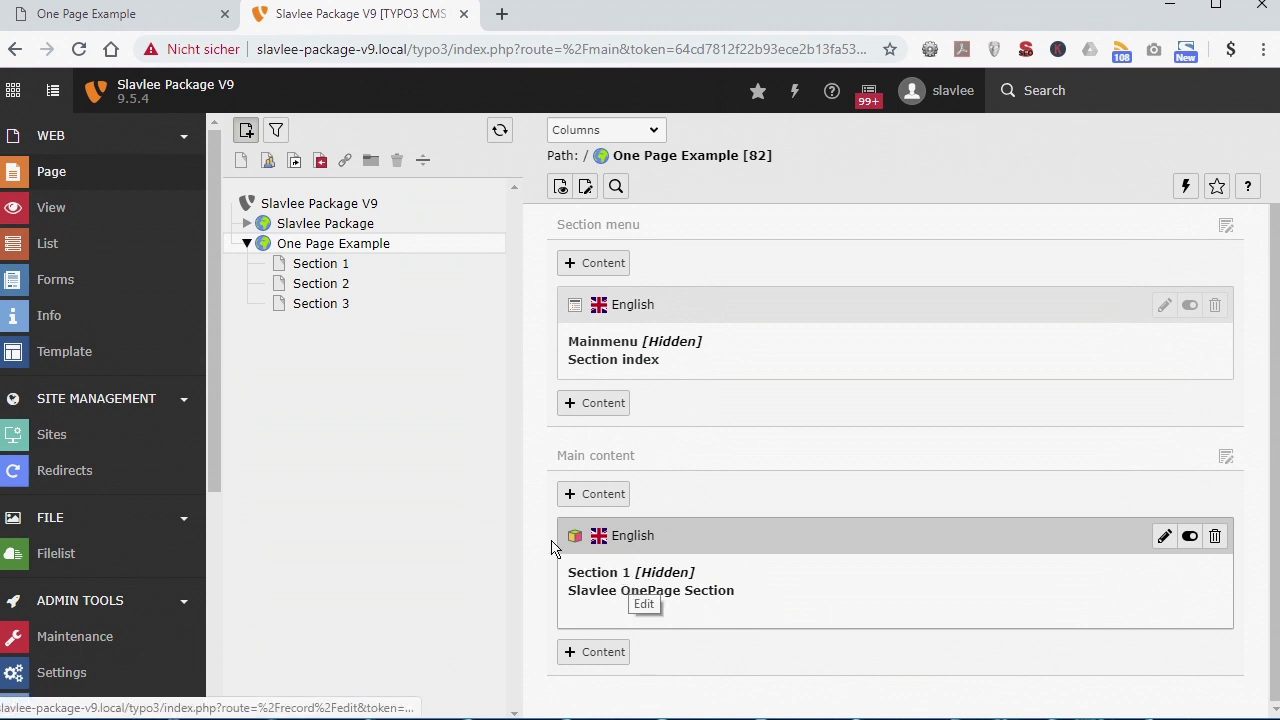
click(615, 652)
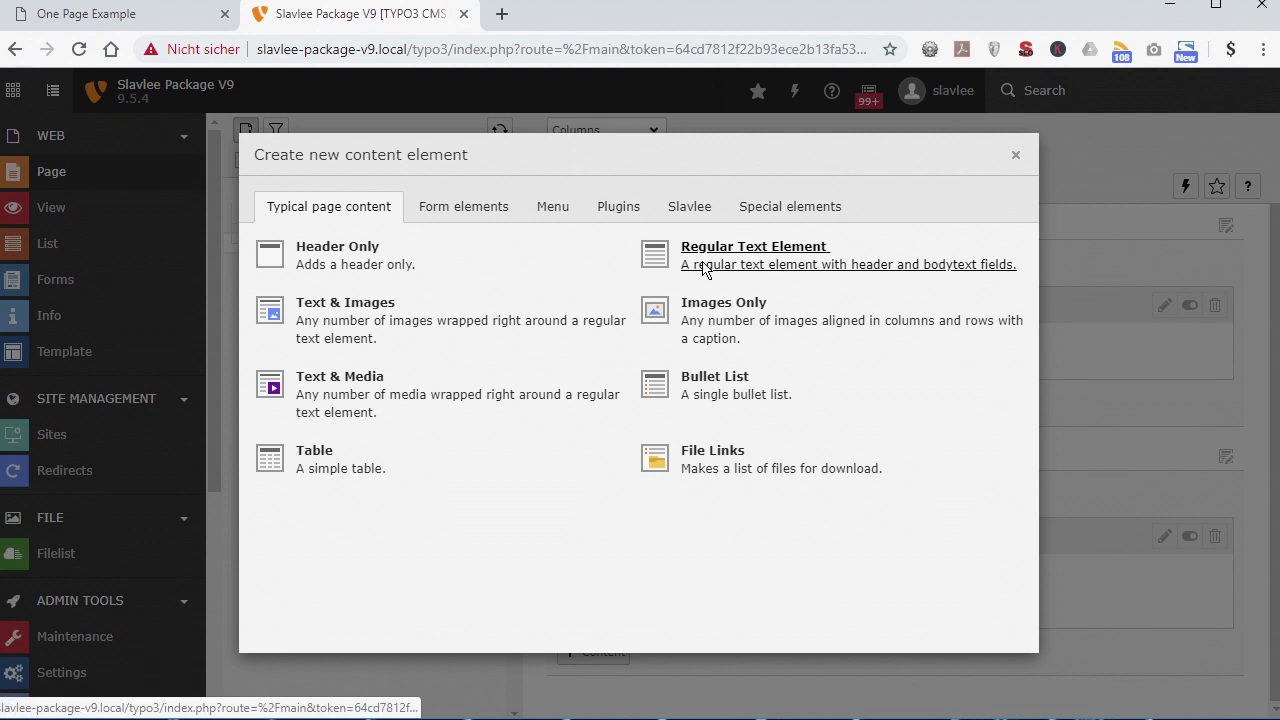
click(700, 209)
scroll(783, 524, down, 1)
click(785, 573)
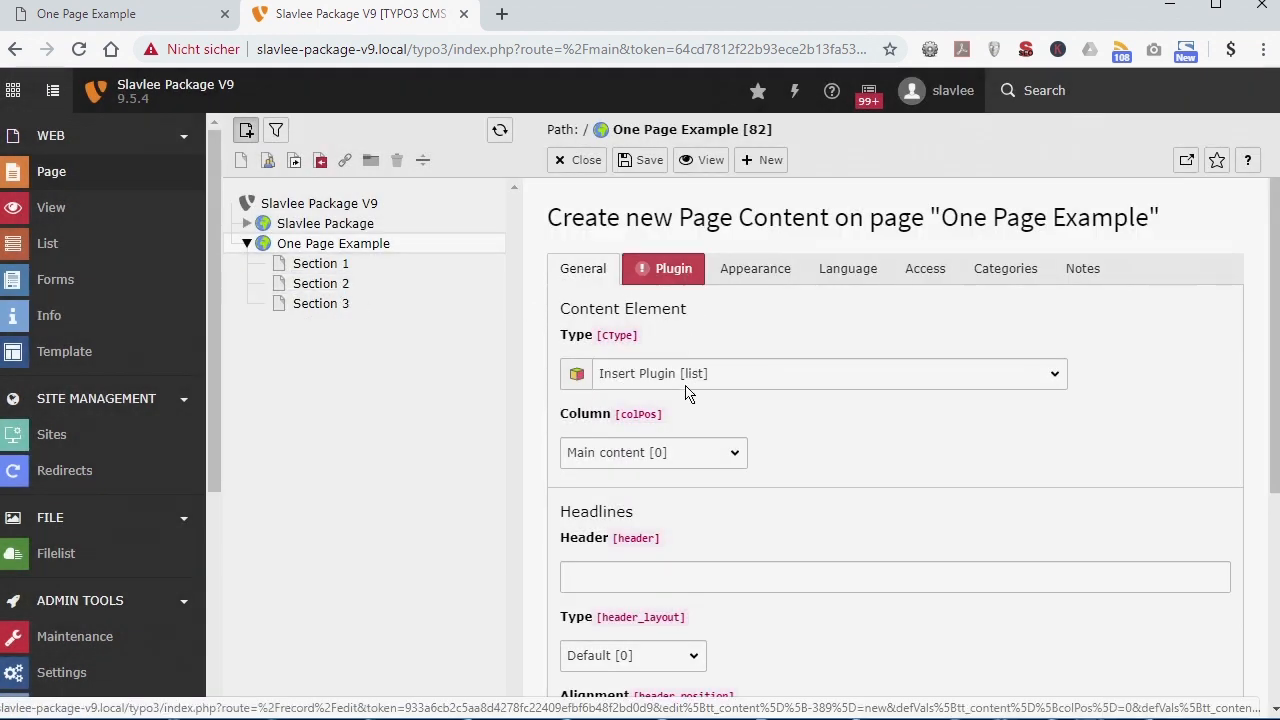
Enter a header for the second section element and set its header type to Hidden [100].
click(657, 577)
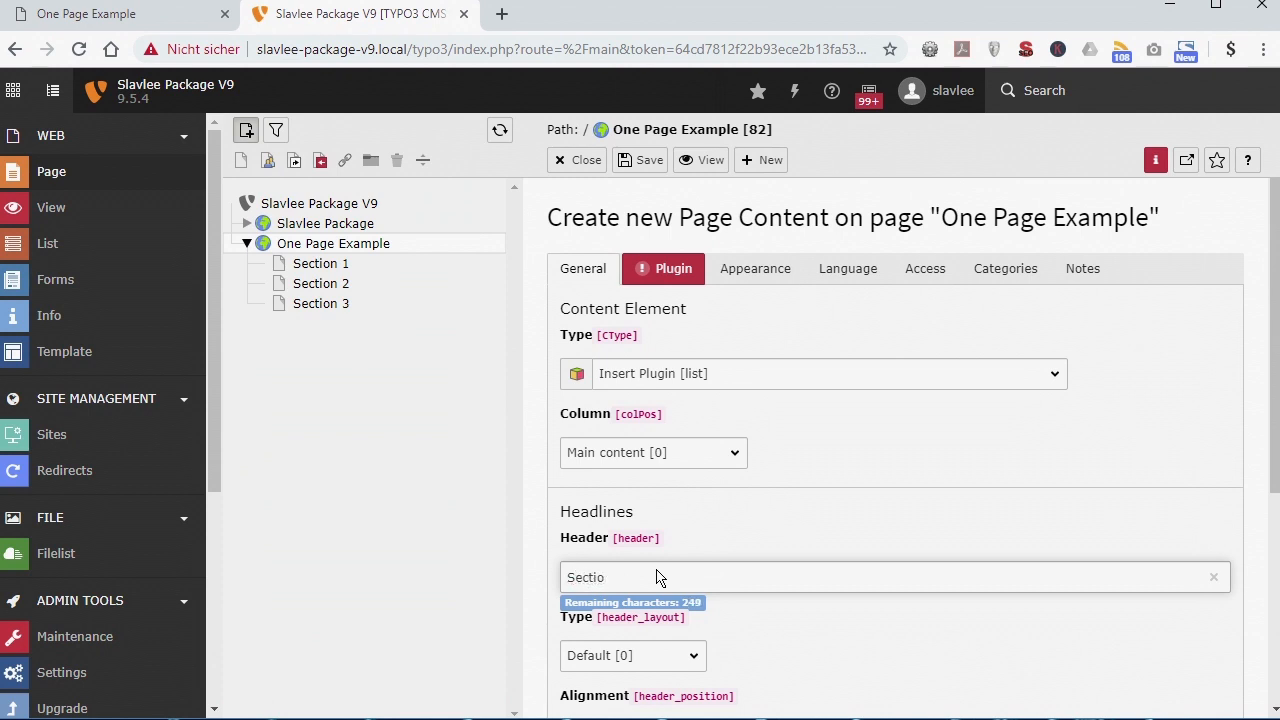
click(660, 657)
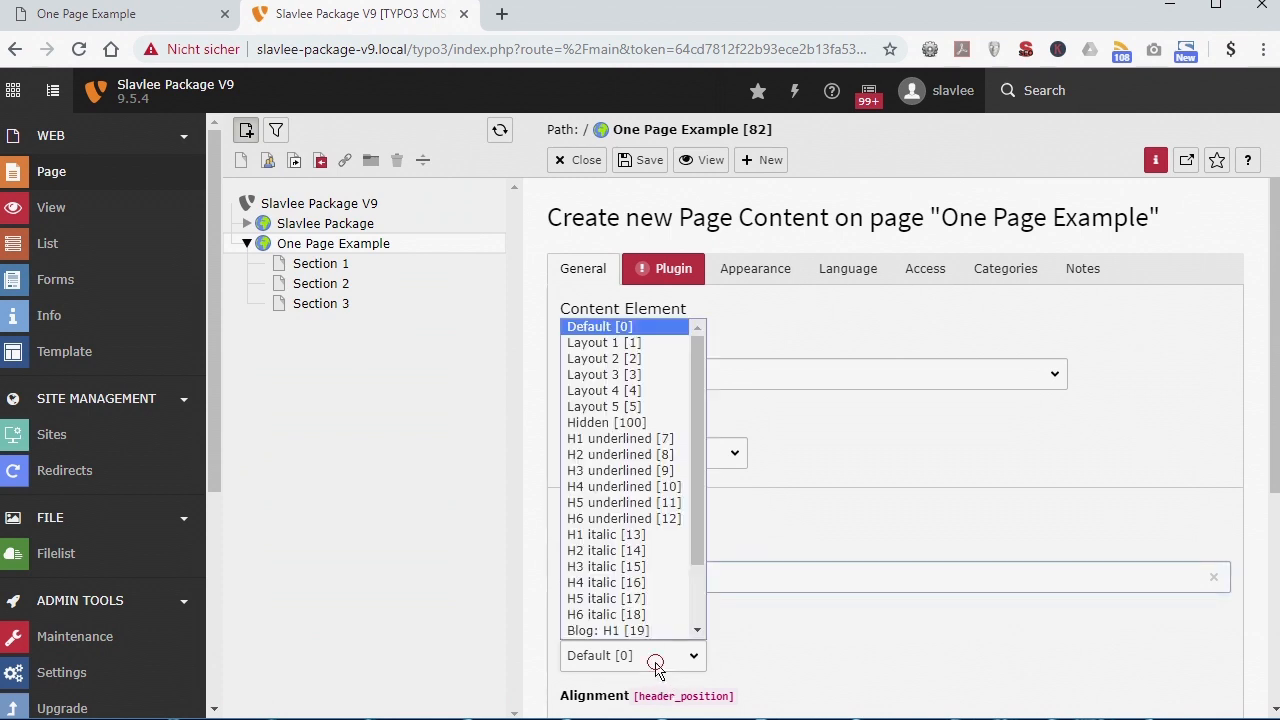
click(640, 423)
Set the second OnePage Section plugin to show the content of the Section 2 page under One Page Example.
click(675, 268)
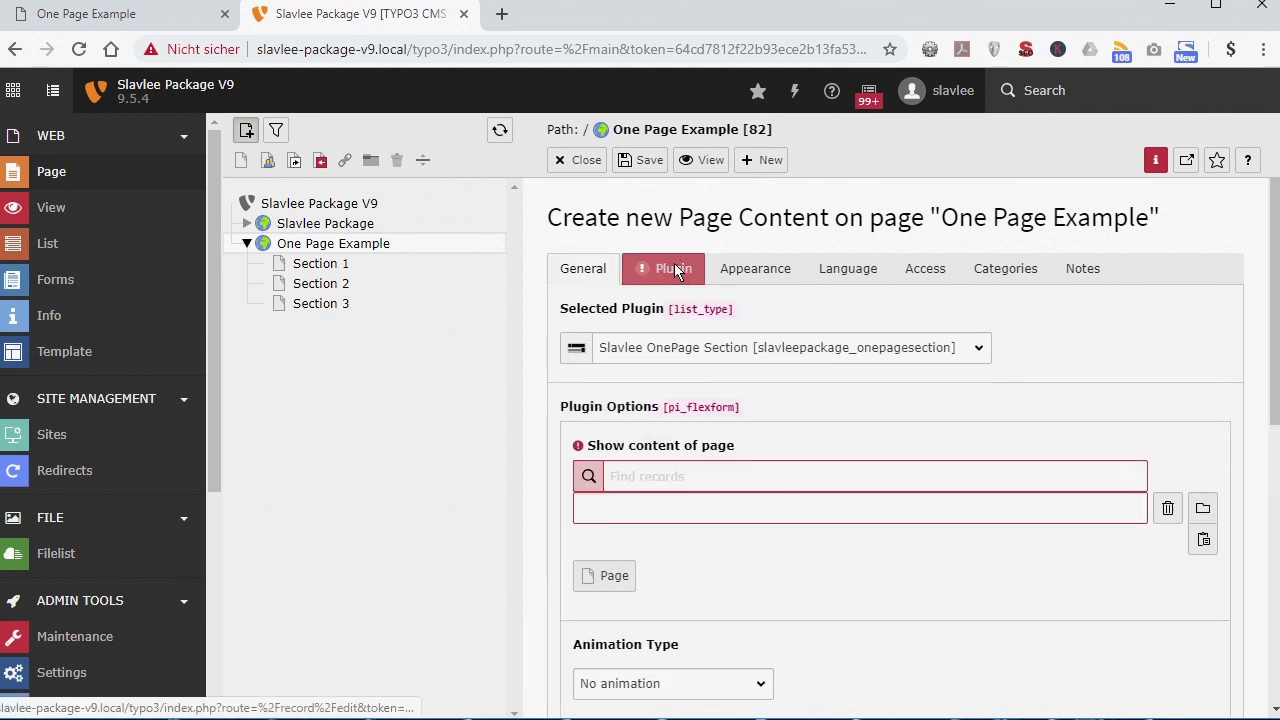
click(1203, 508)
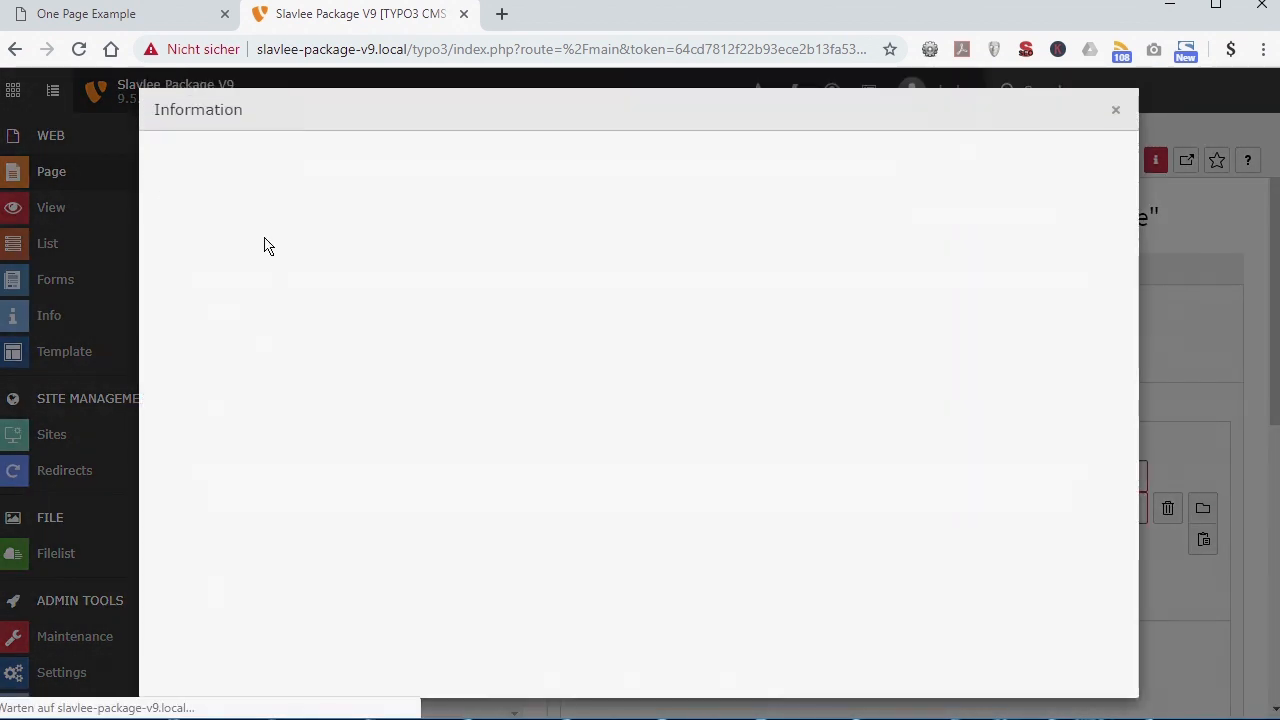
click(290, 450)
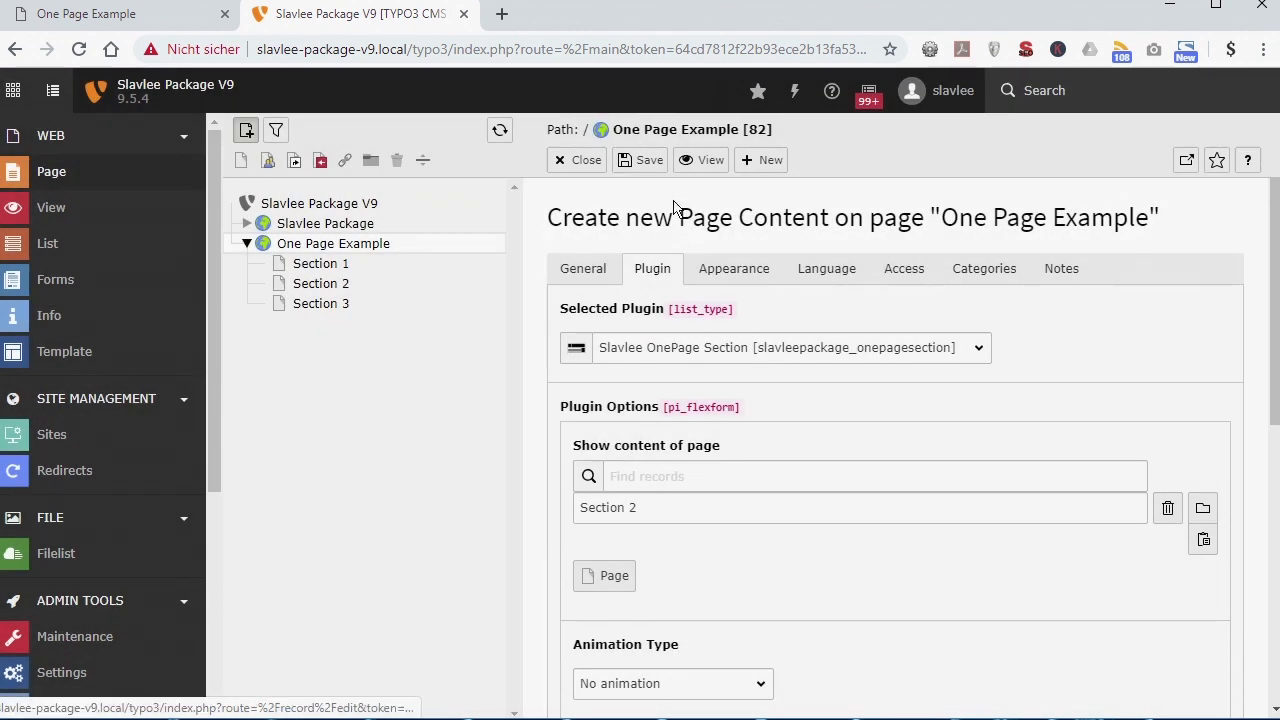
Review the appearance settings of the Section 2 element, then save and close it.
click(734, 268)
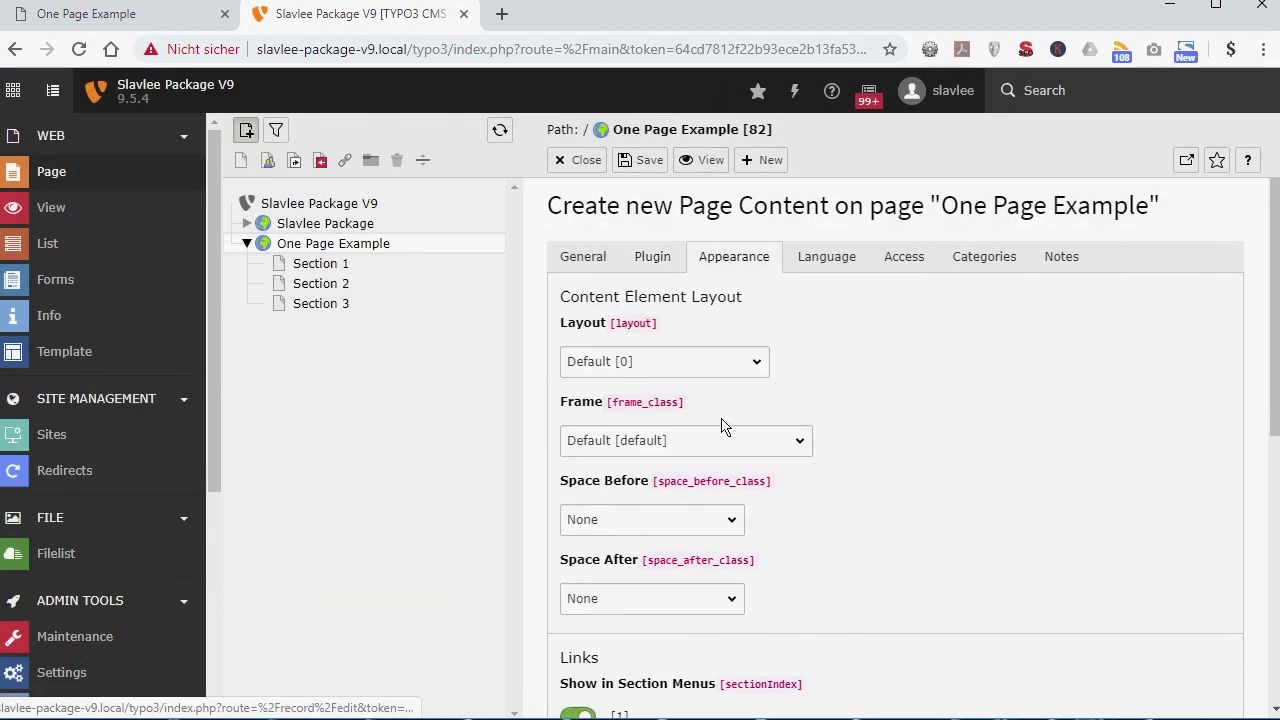
scroll(588, 470, down, 4)
scroll(785, 338, up, 4)
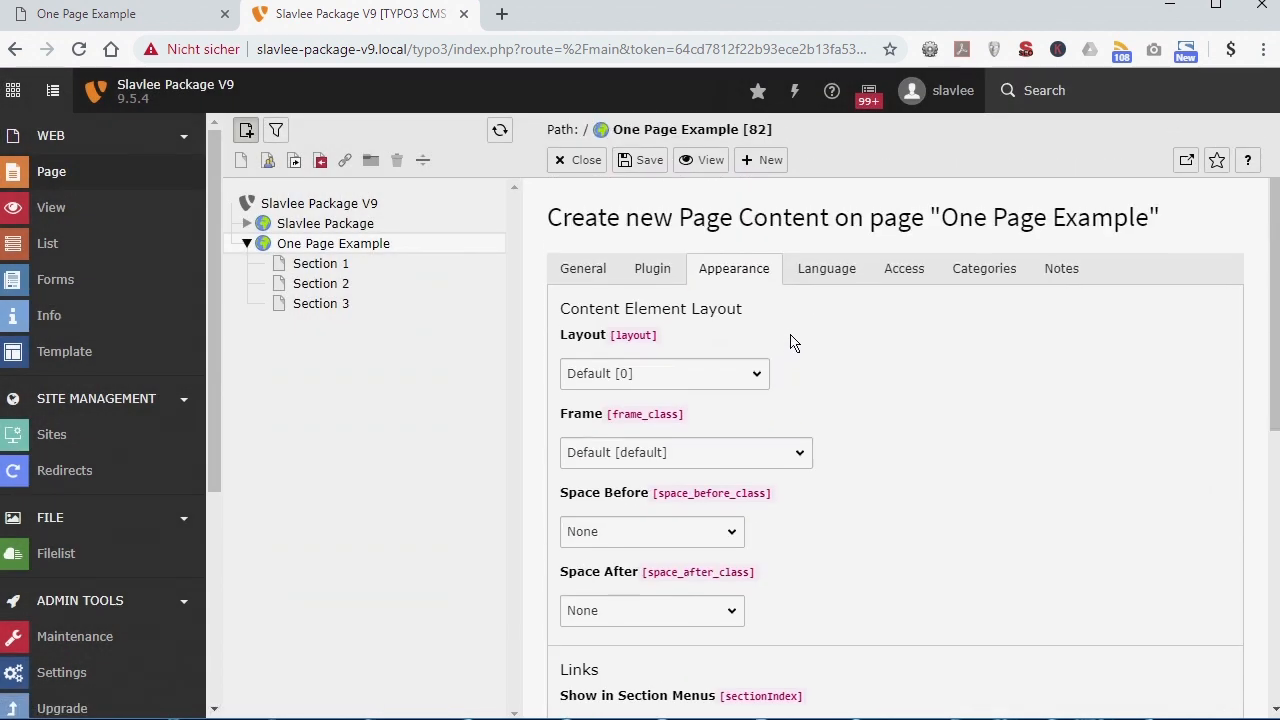
click(649, 160)
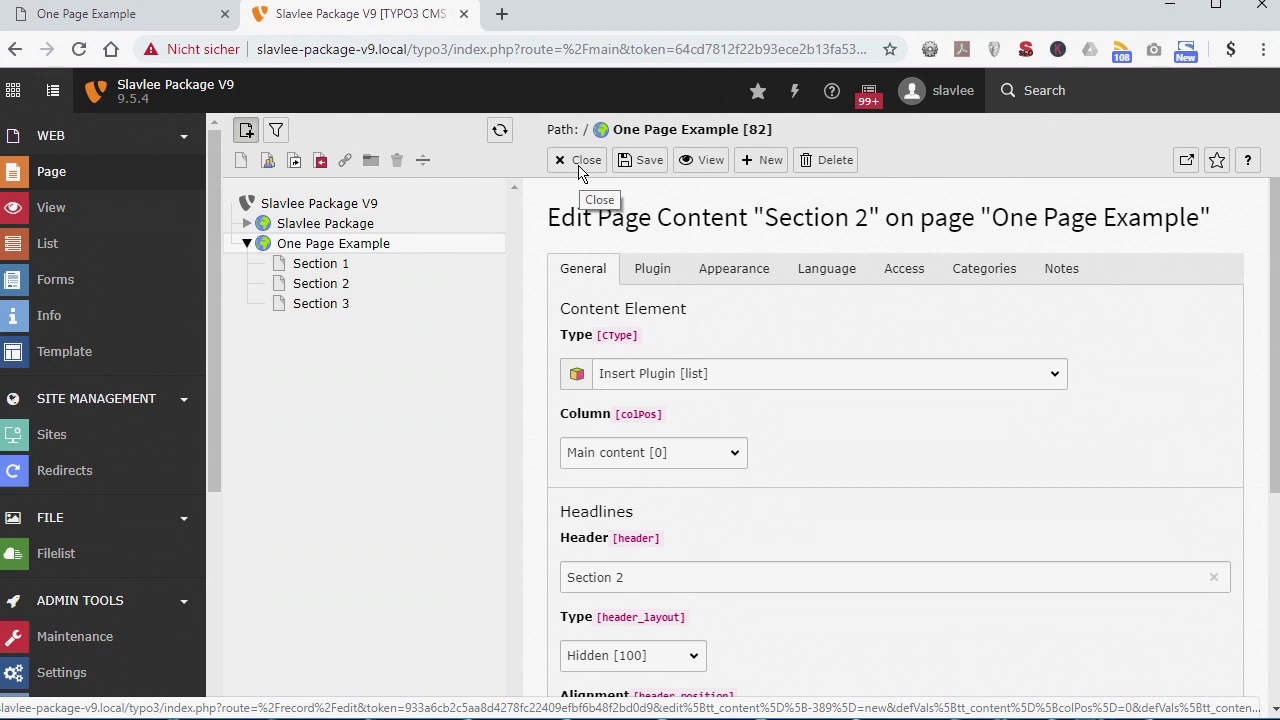
click(582, 164)
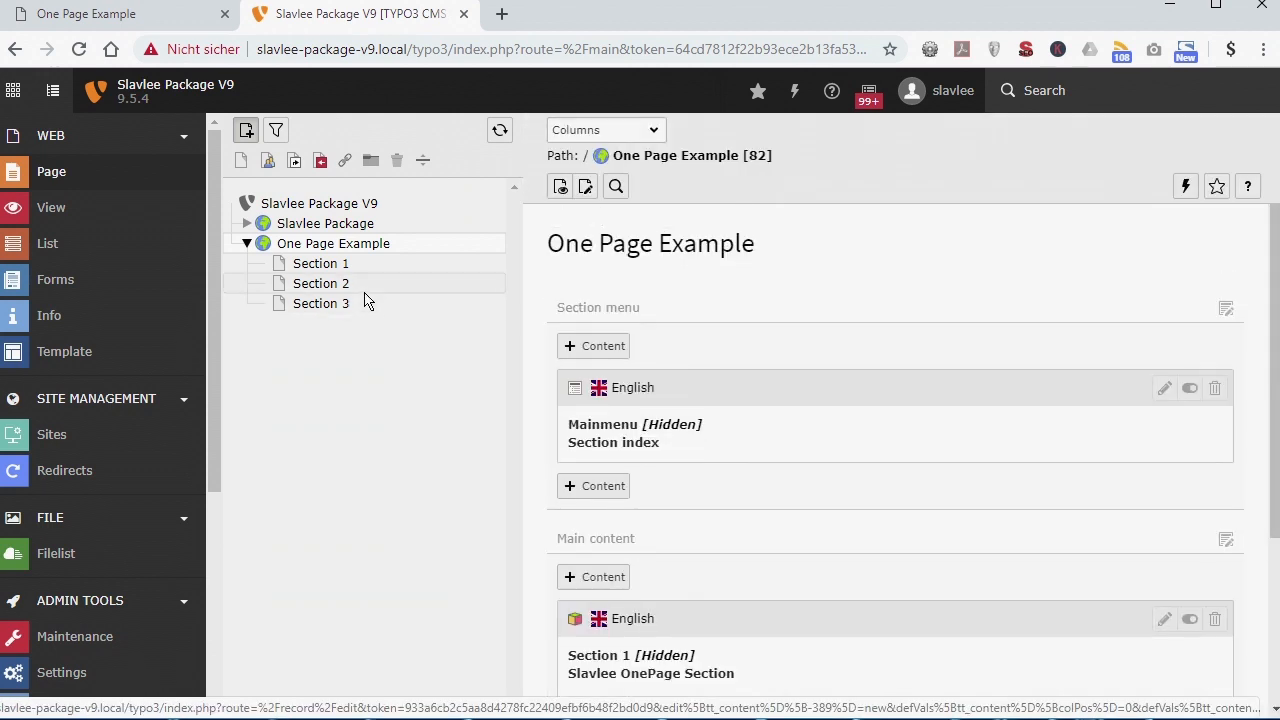
Start a third Slavlee OnePage Section element below the Section 2 element in the main content.
scroll(703, 580, down, 3)
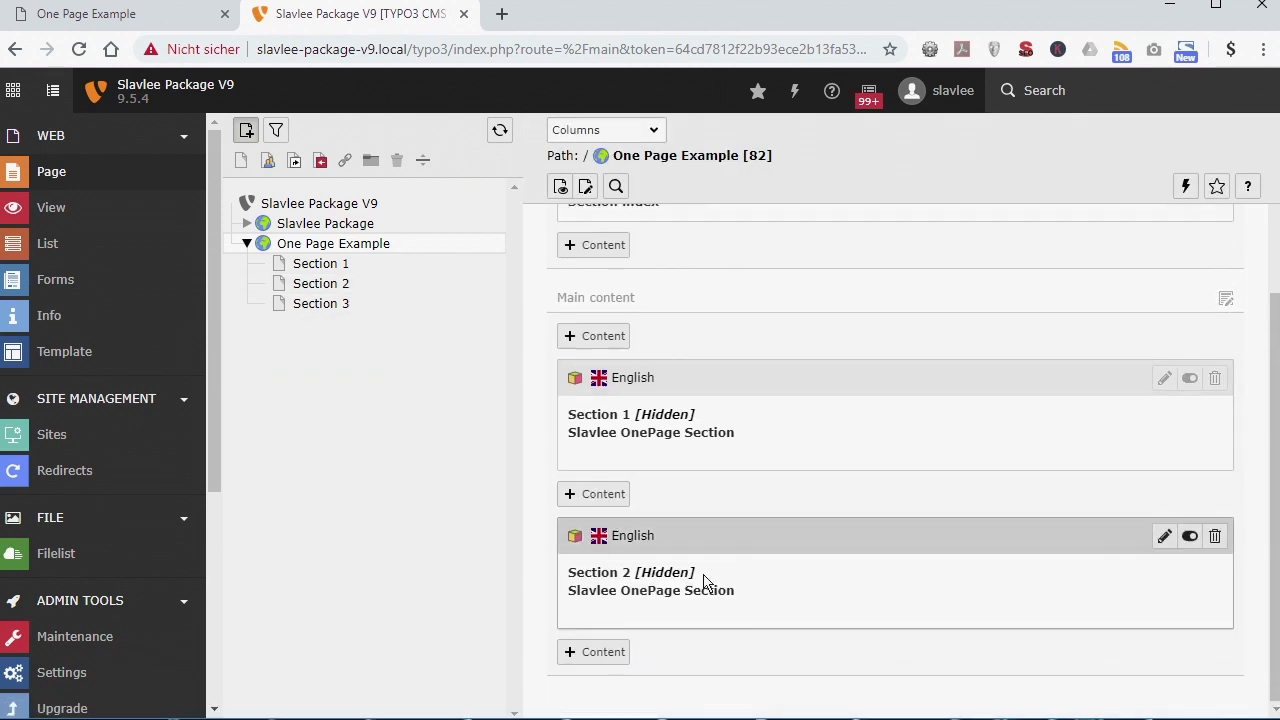
click(600, 652)
click(690, 206)
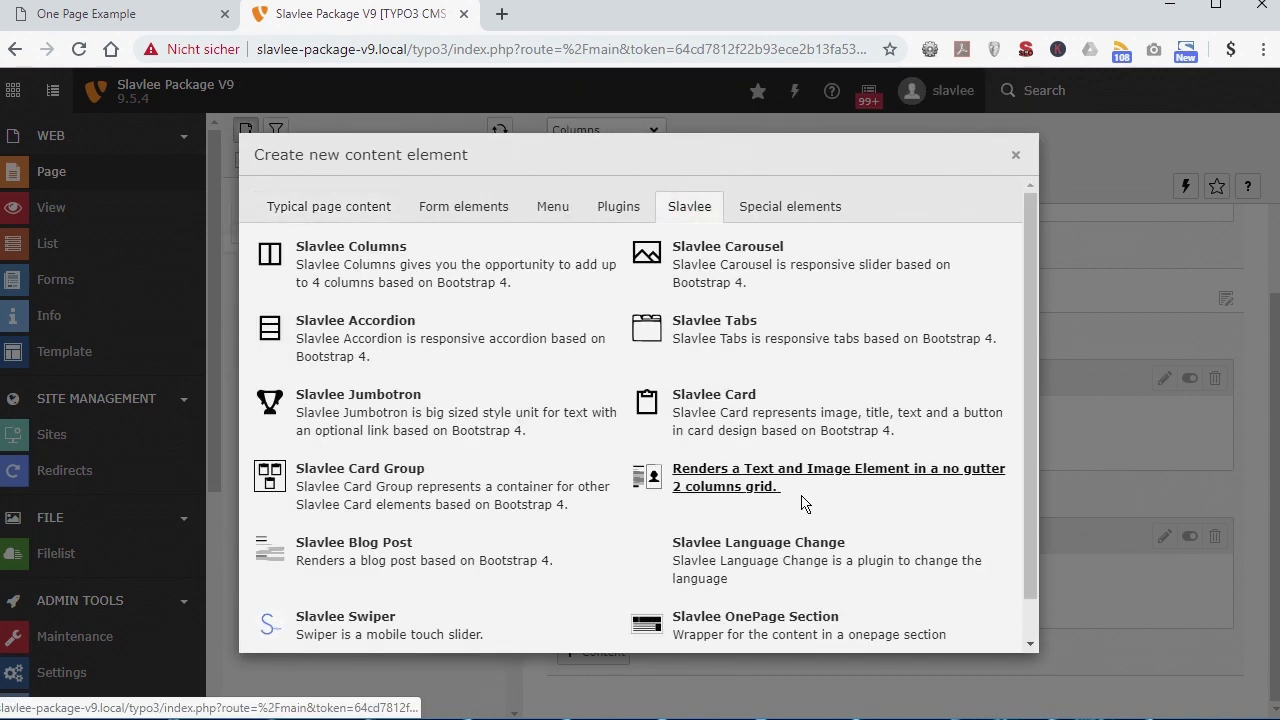
scroll(770, 470, down, 1)
click(760, 655)
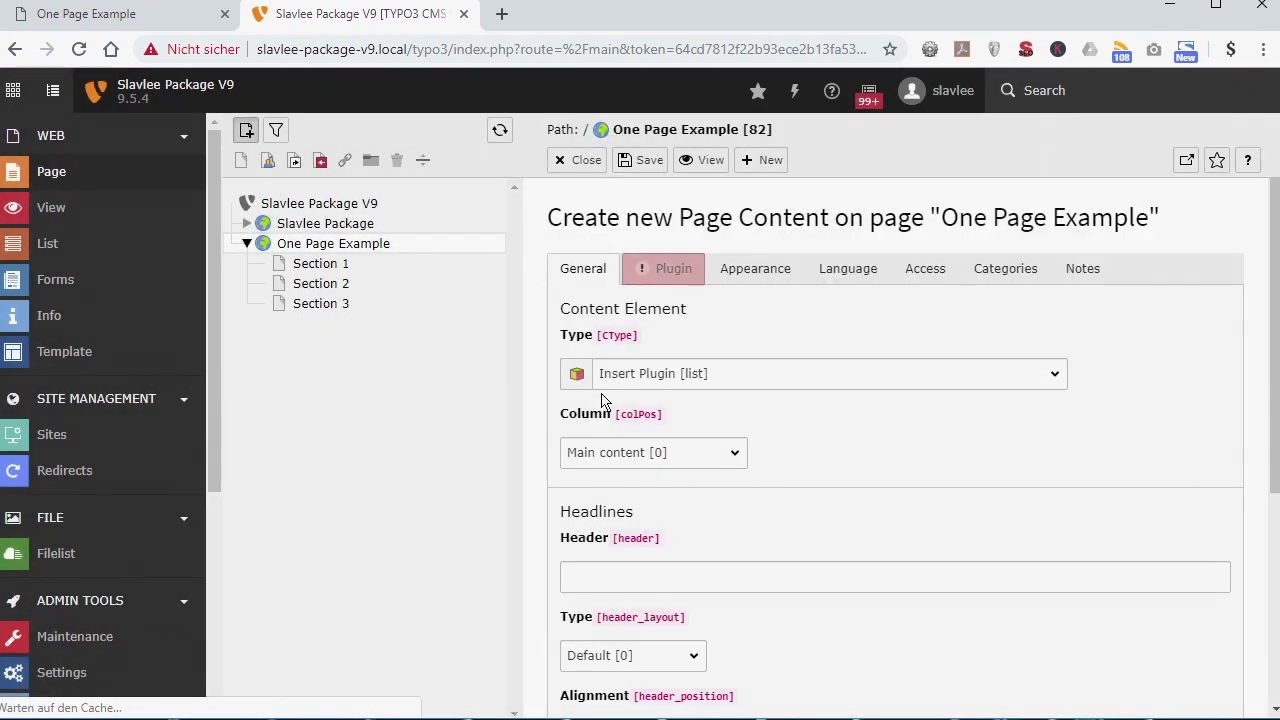
Enter "Section 3" as the new element's header and set its header type to Hidden [100].
click(650, 577)
text(Section 3)
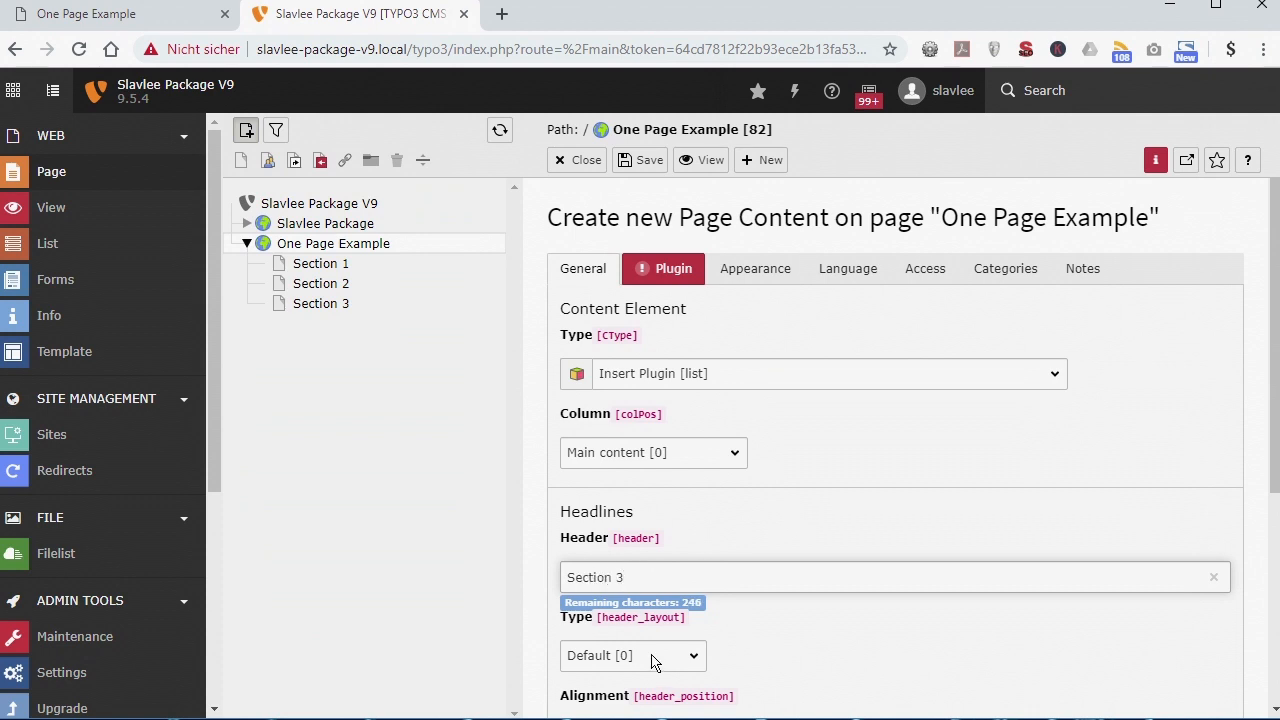
click(651, 663)
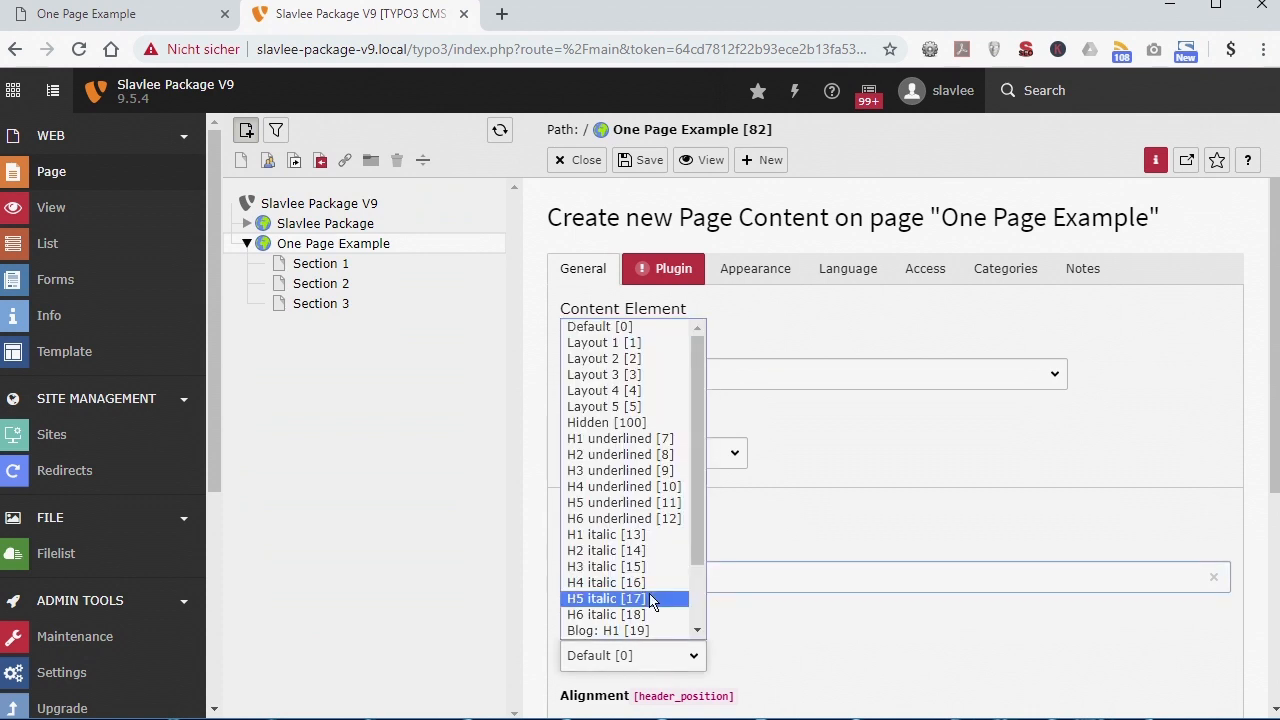
click(610, 417)
Set the plugin to show the content of the Section 3 page under One Page Example, then save and close the element.
click(663, 268)
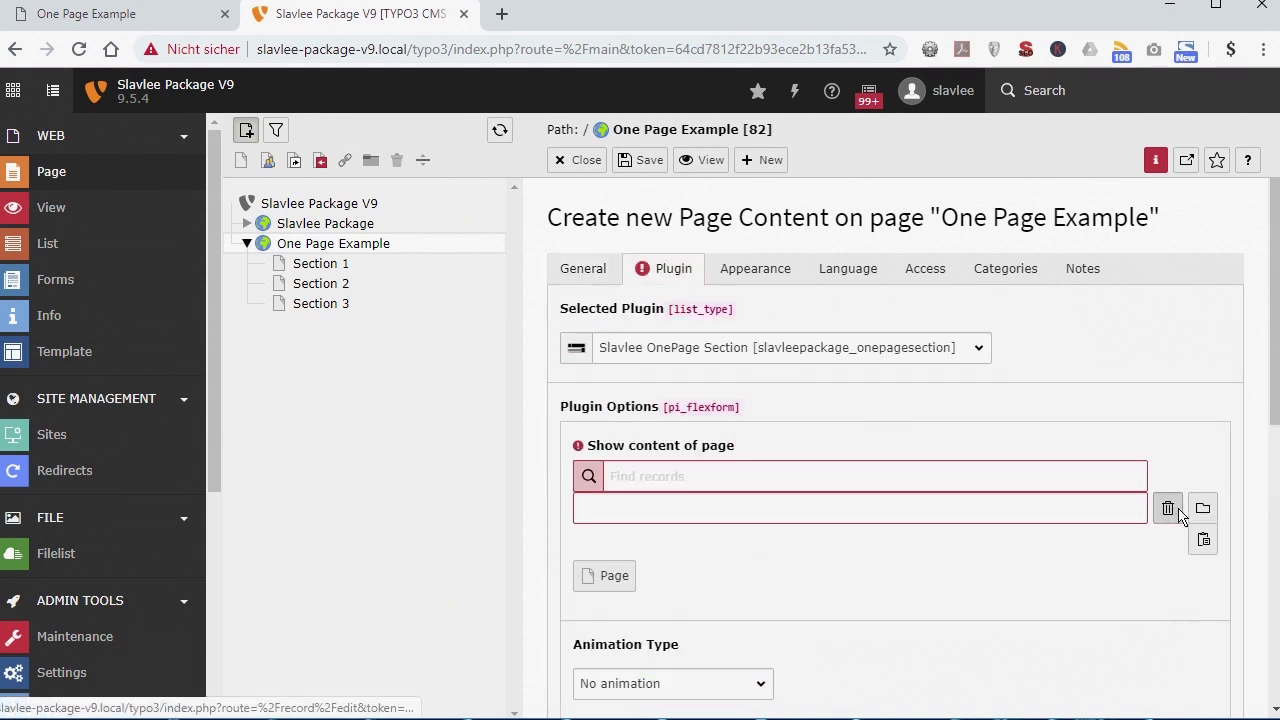
click(1203, 508)
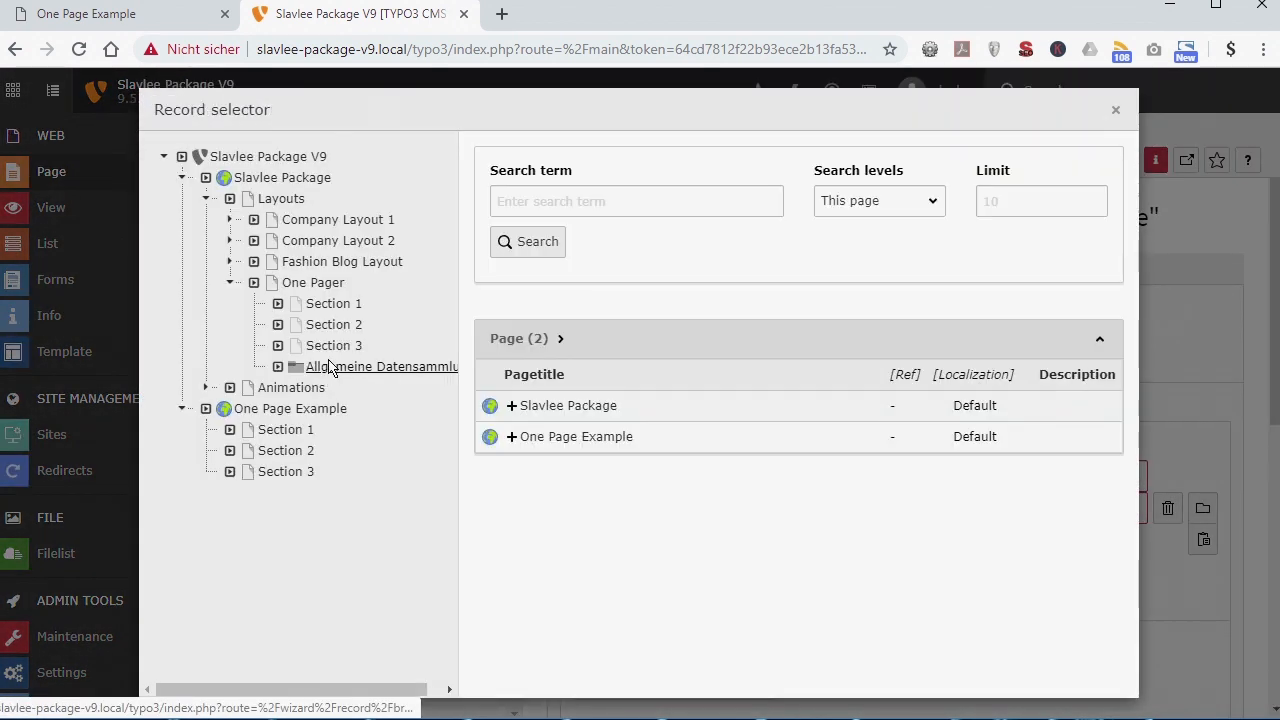
click(334, 345)
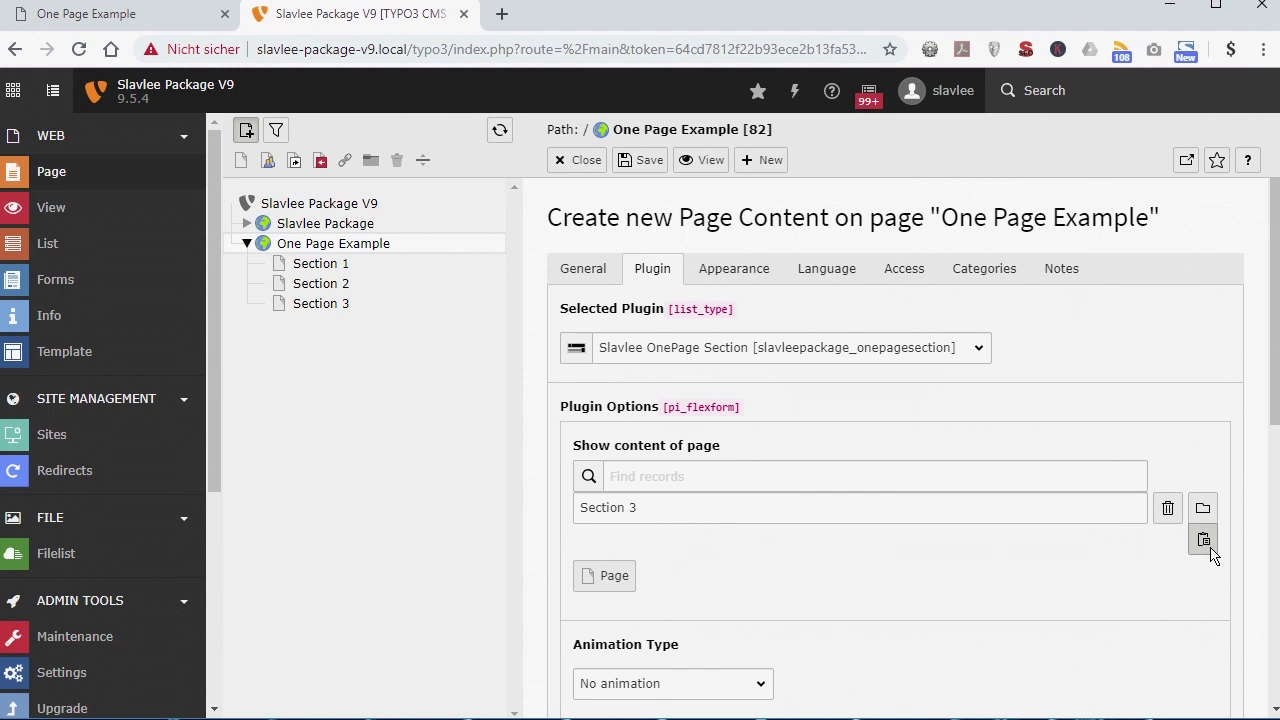
click(1167, 508)
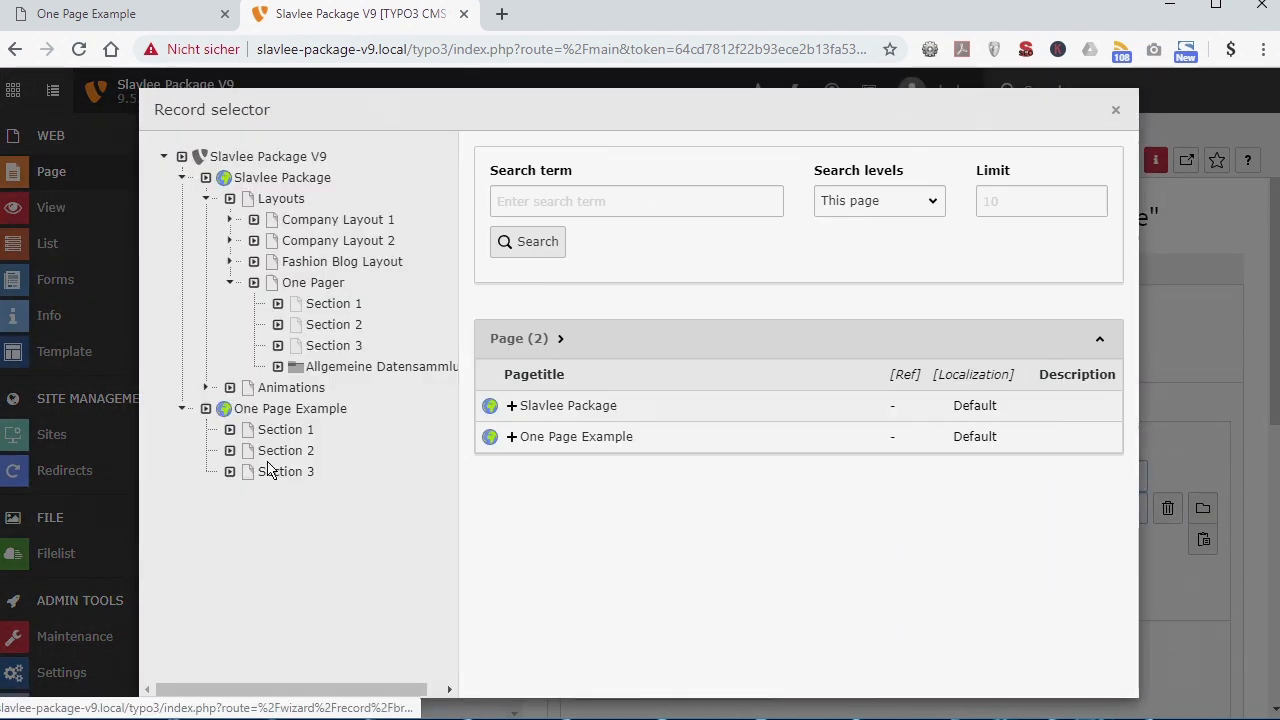
click(280, 470)
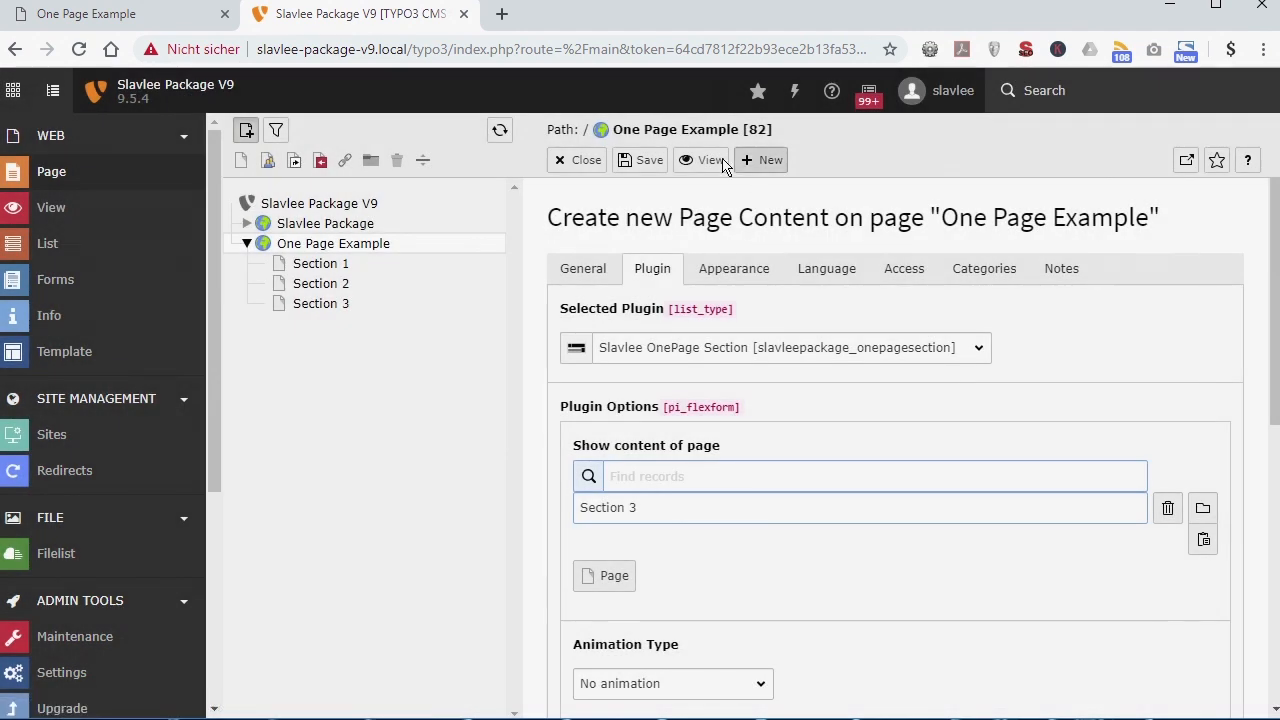
click(645, 160)
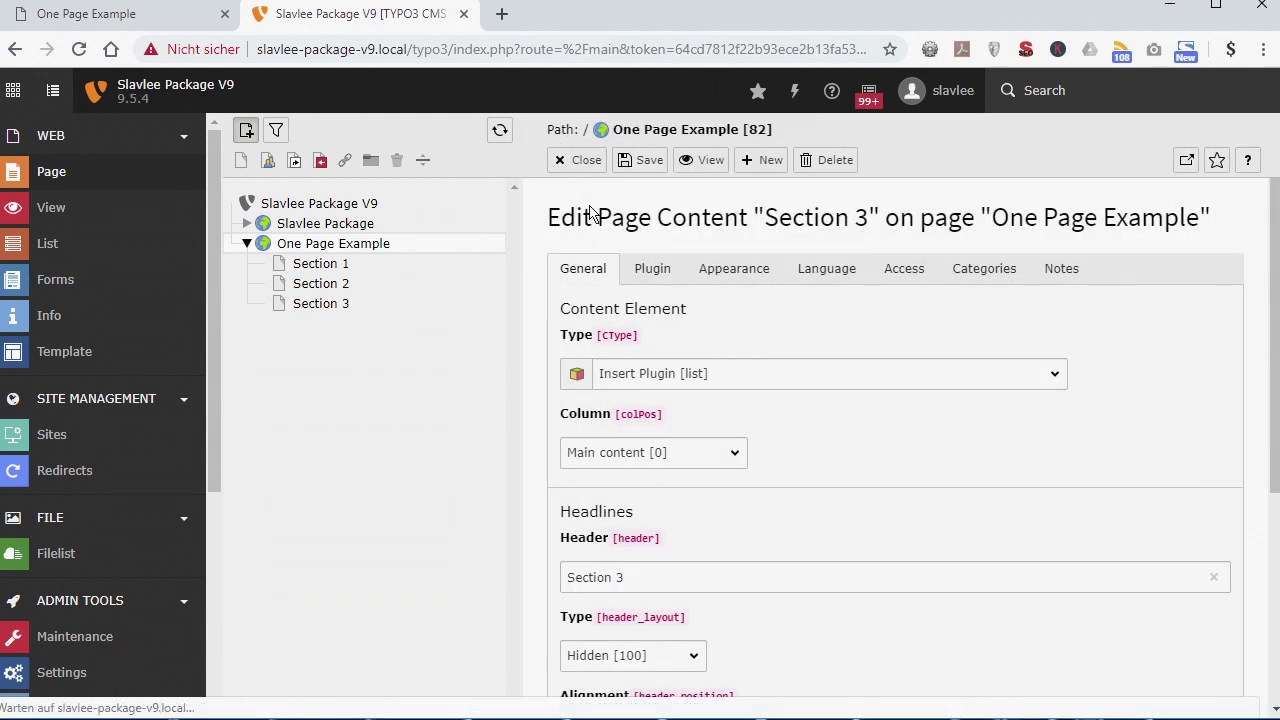
click(585, 168)
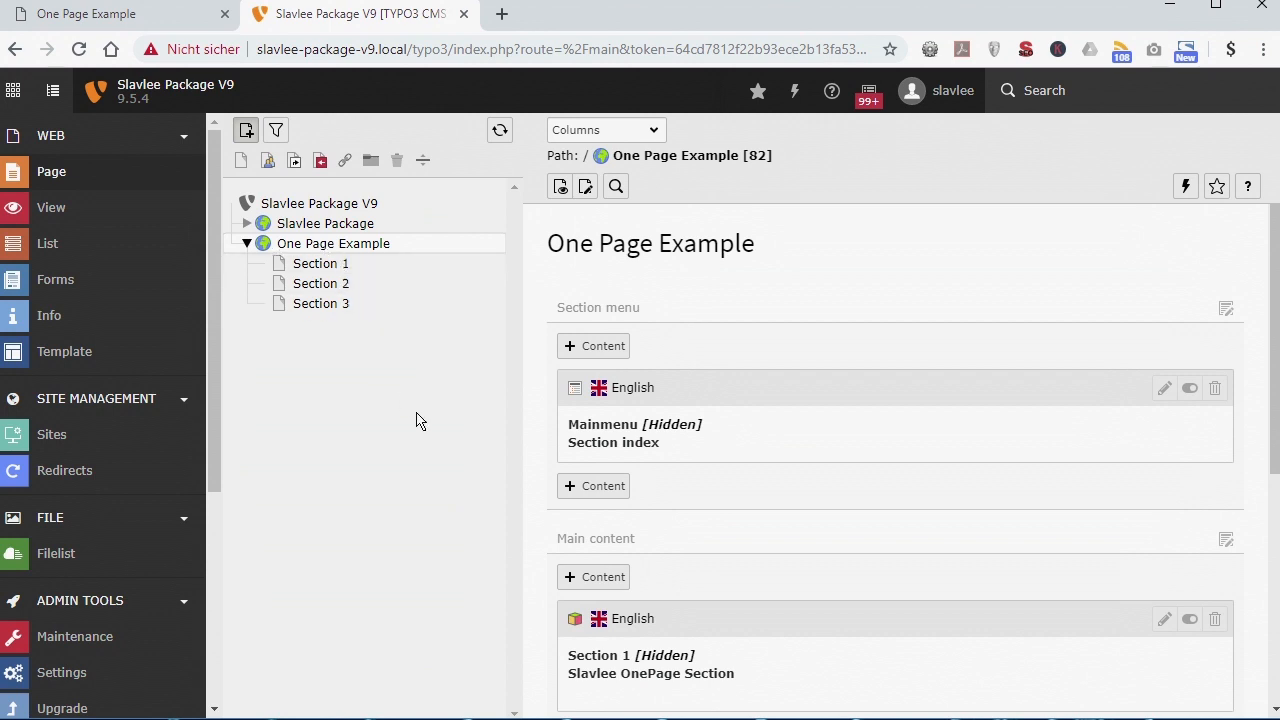
scroll(702, 584, down, 5)
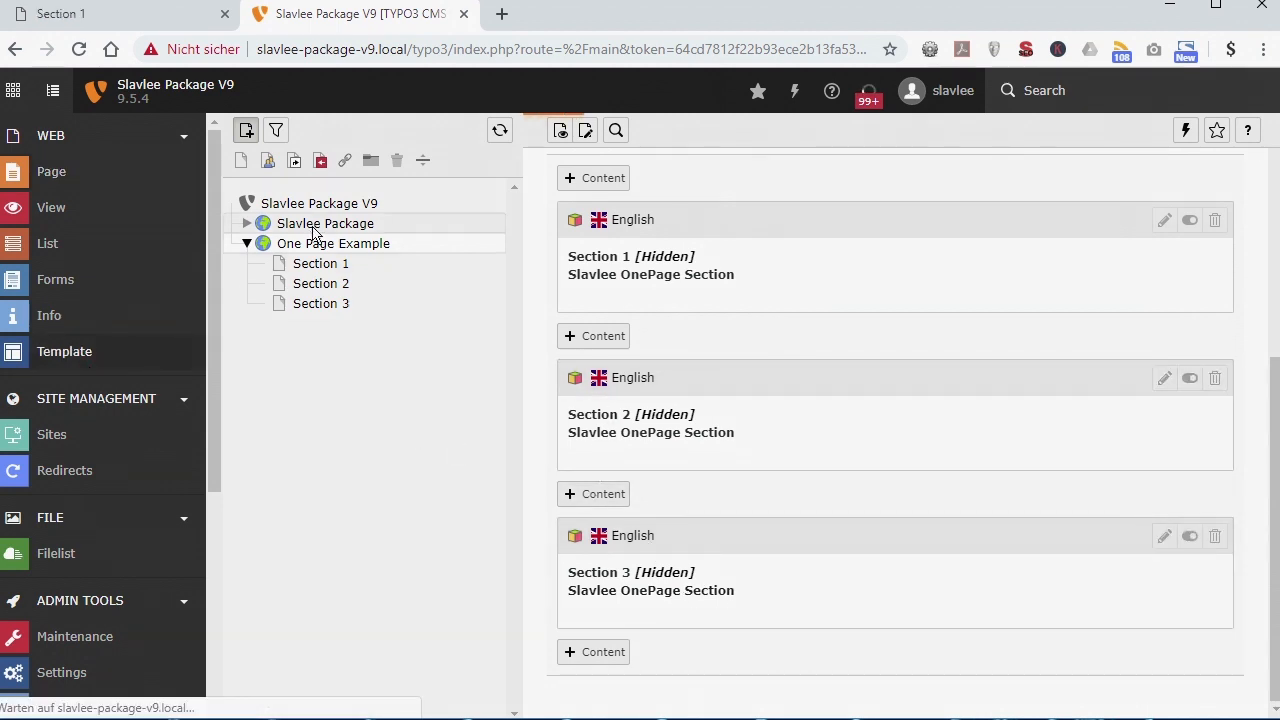
Open the Constant Editor for the One Page Example template at the SLAVLEE PACKAGE: META category.
click(155, 349)
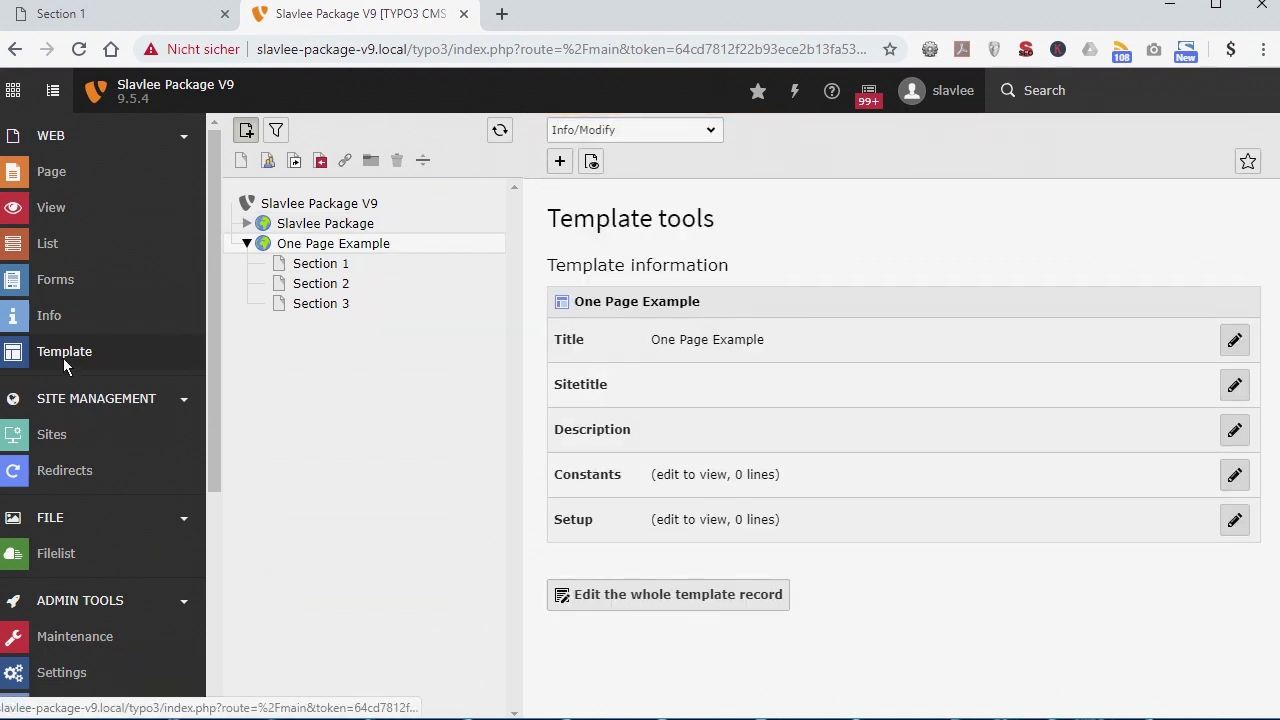
click(668, 131)
click(655, 148)
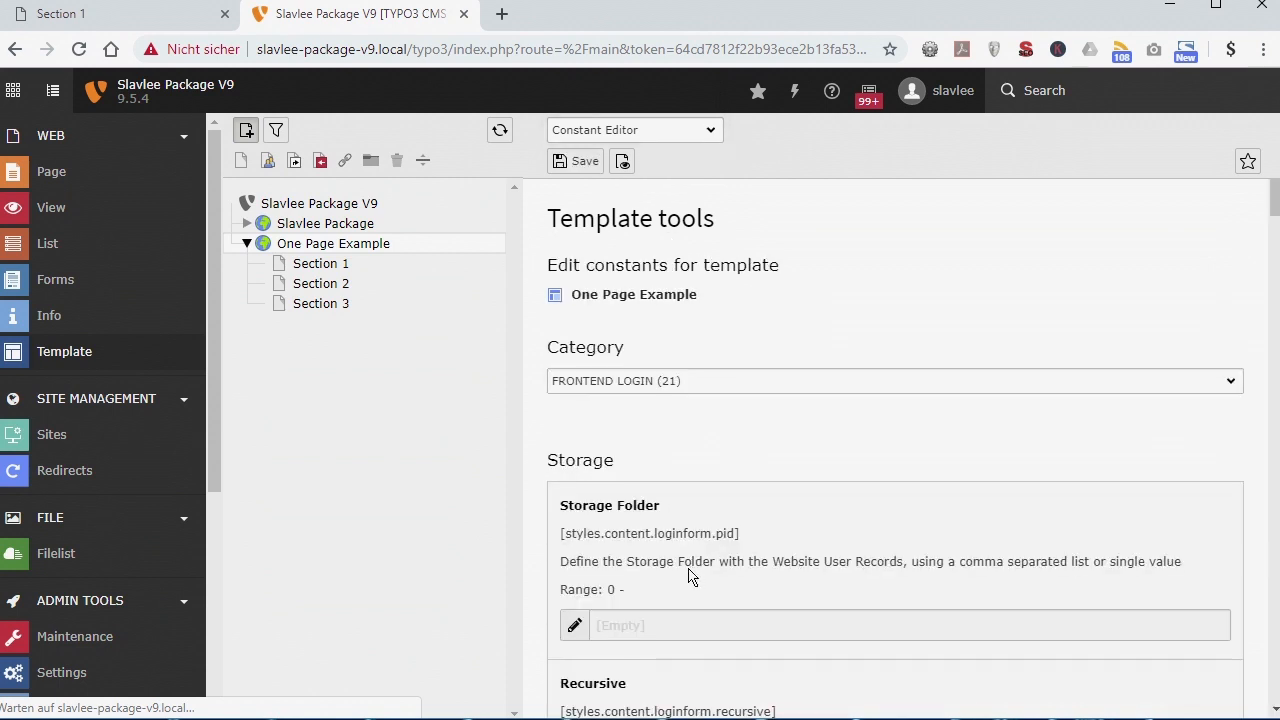
click(767, 386)
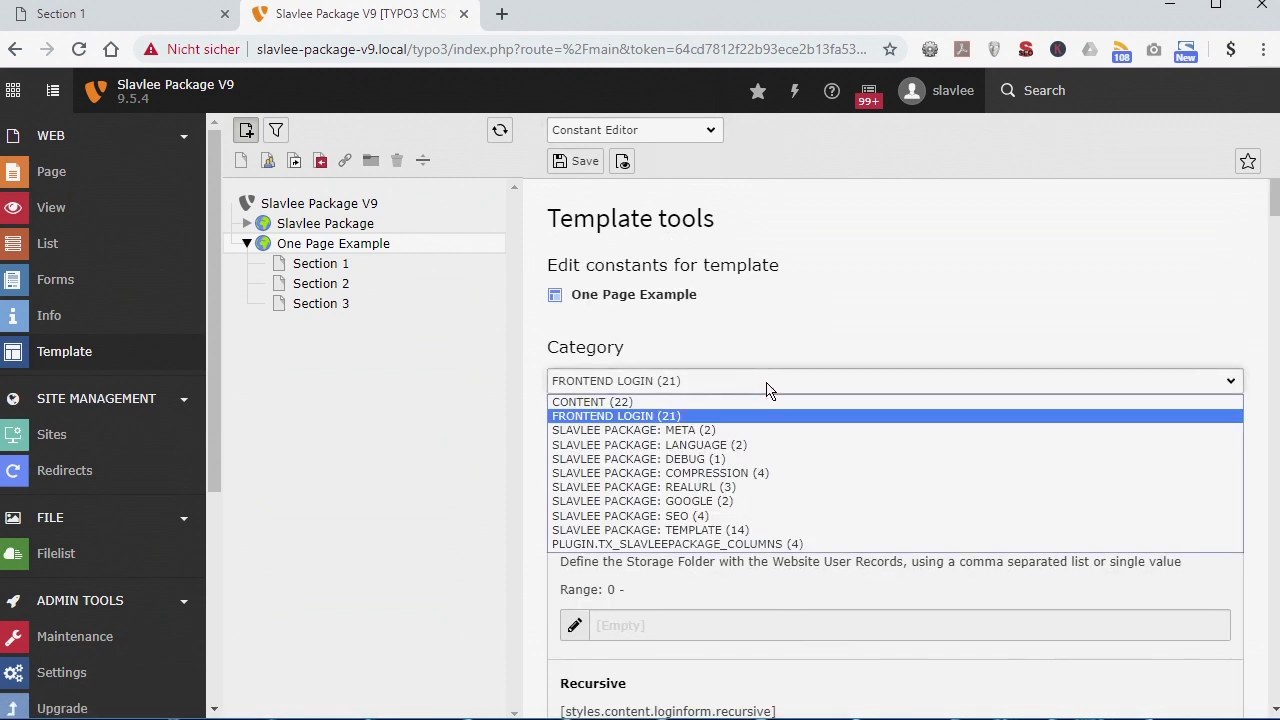
click(580, 430)
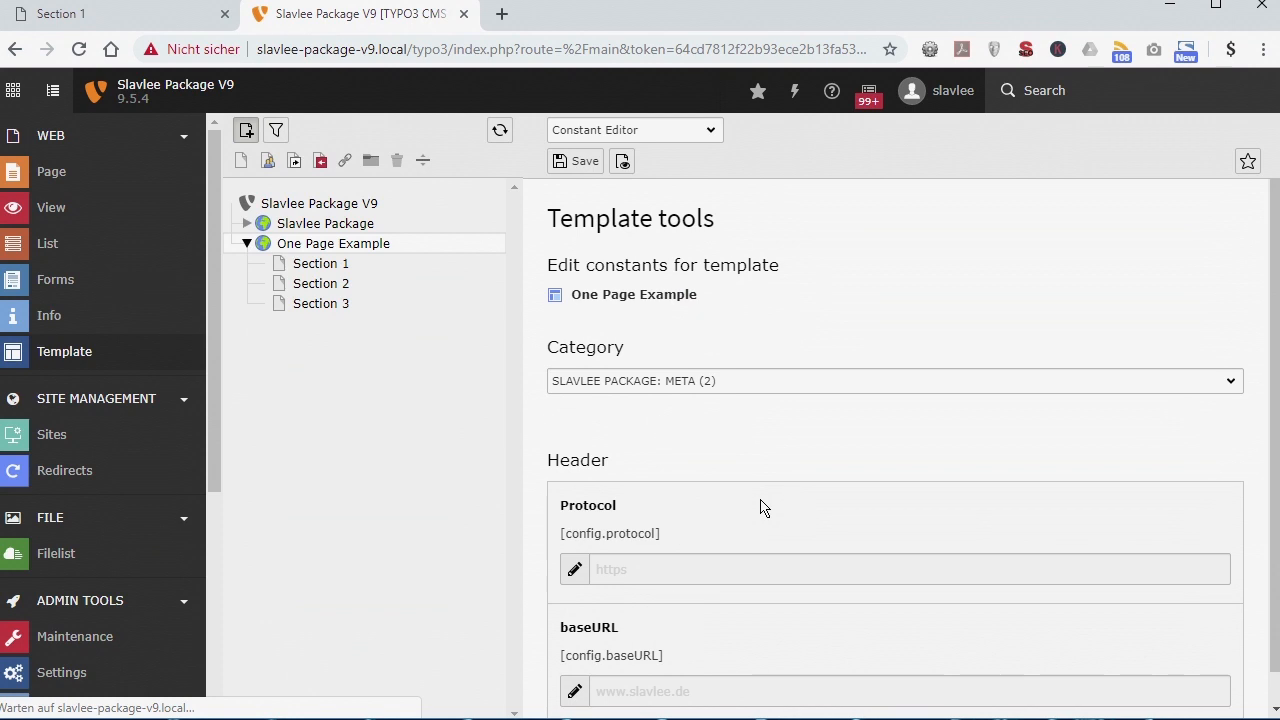
Enable editing of the Protocol constant and set it to http.
click(575, 538)
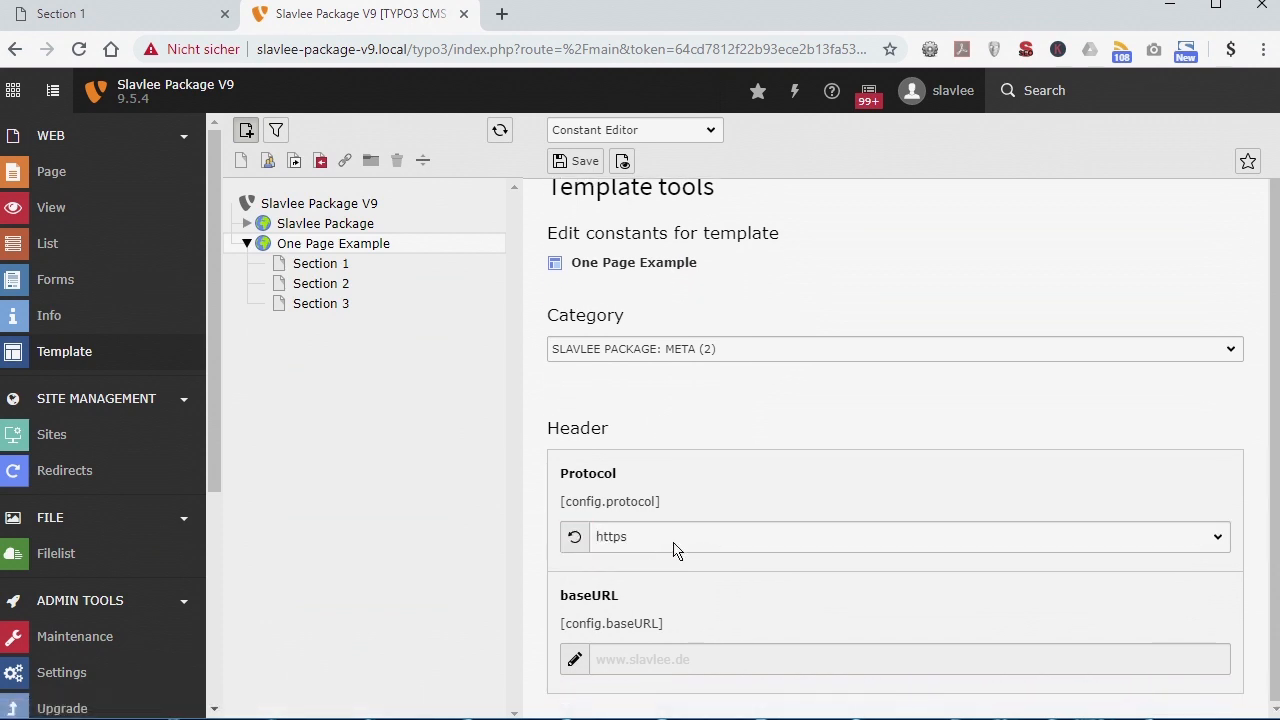
click(703, 538)
click(620, 561)
click(574, 537)
click(590, 540)
click(648, 541)
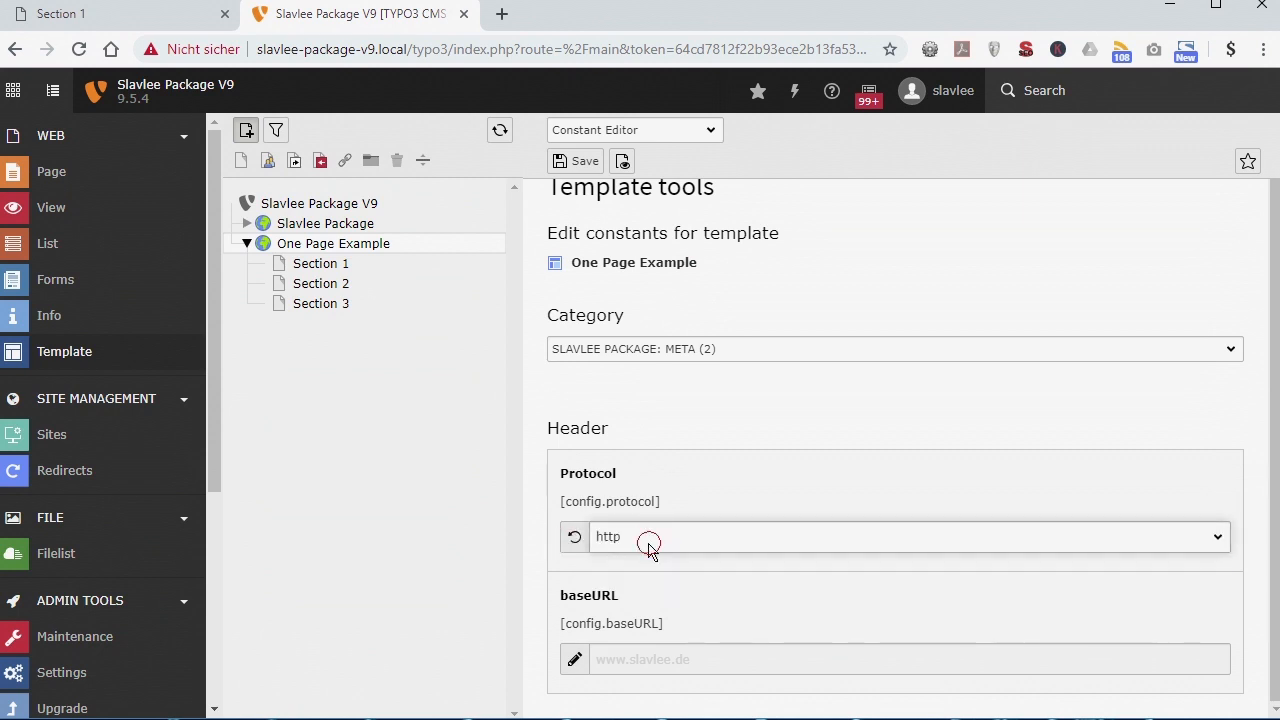
Set the baseURL constant to onepage.local and save the template constants.
click(574, 659)
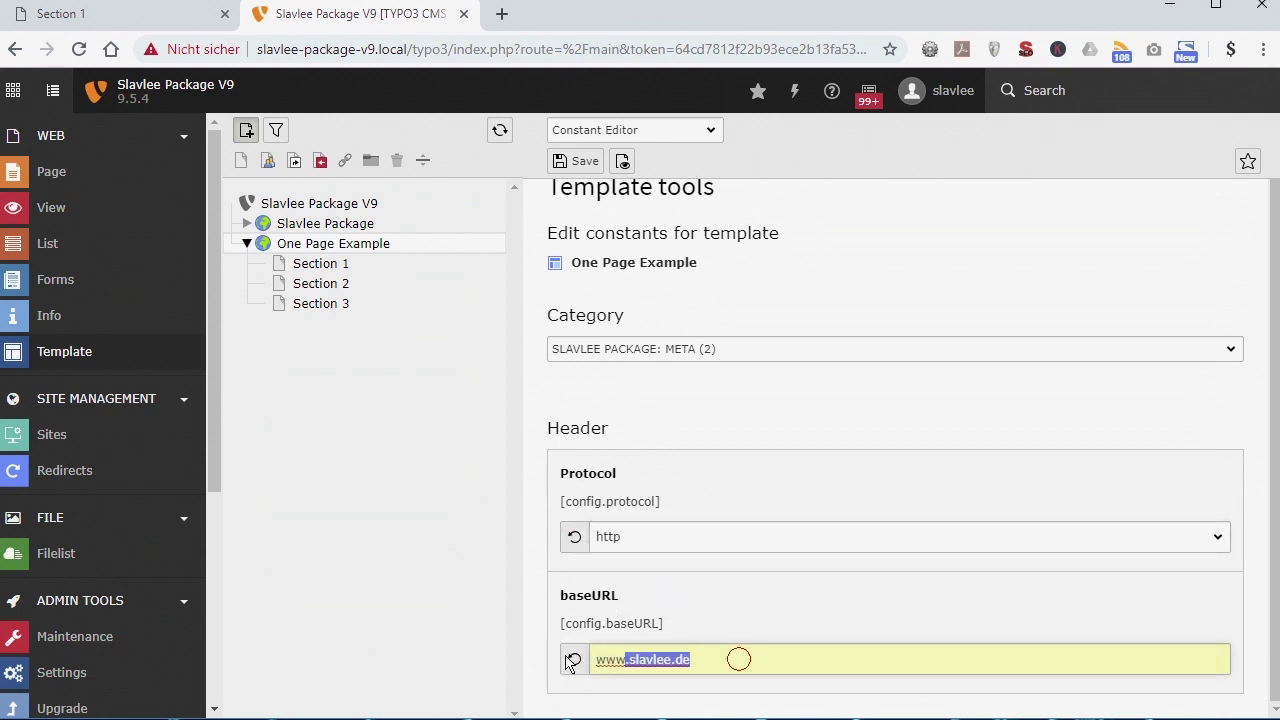
text(onepage.local)
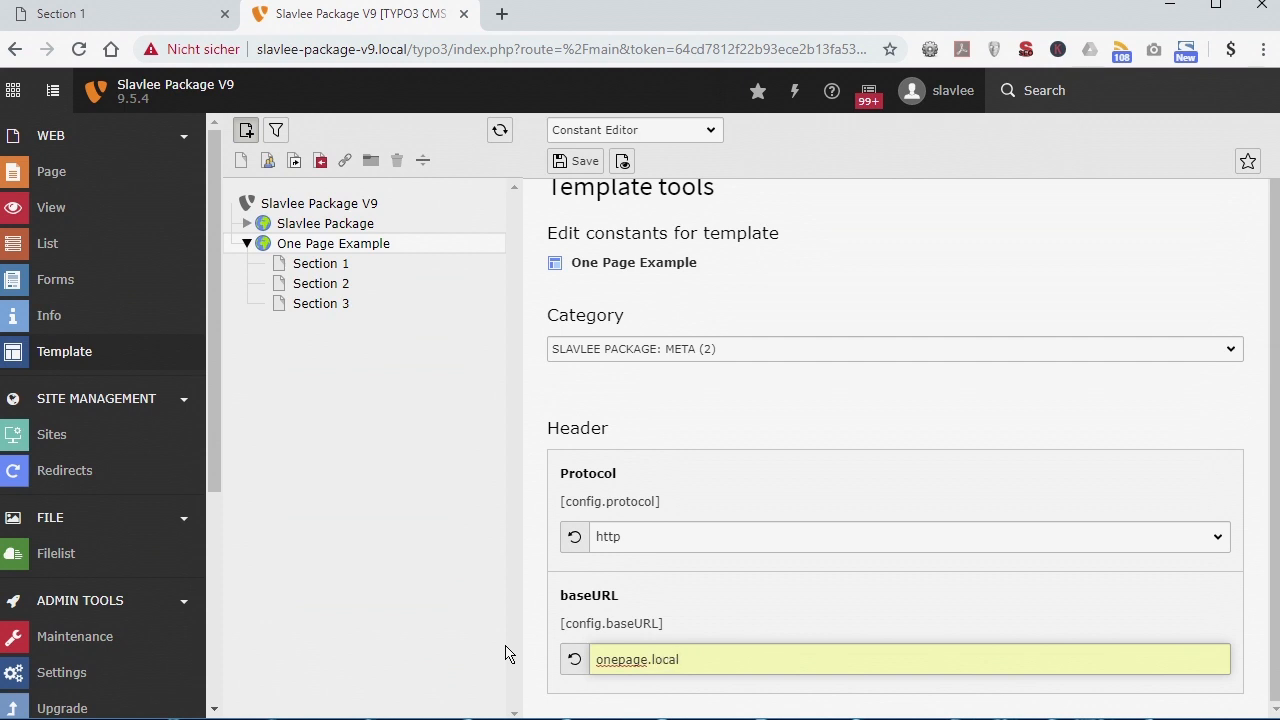
click(577, 161)
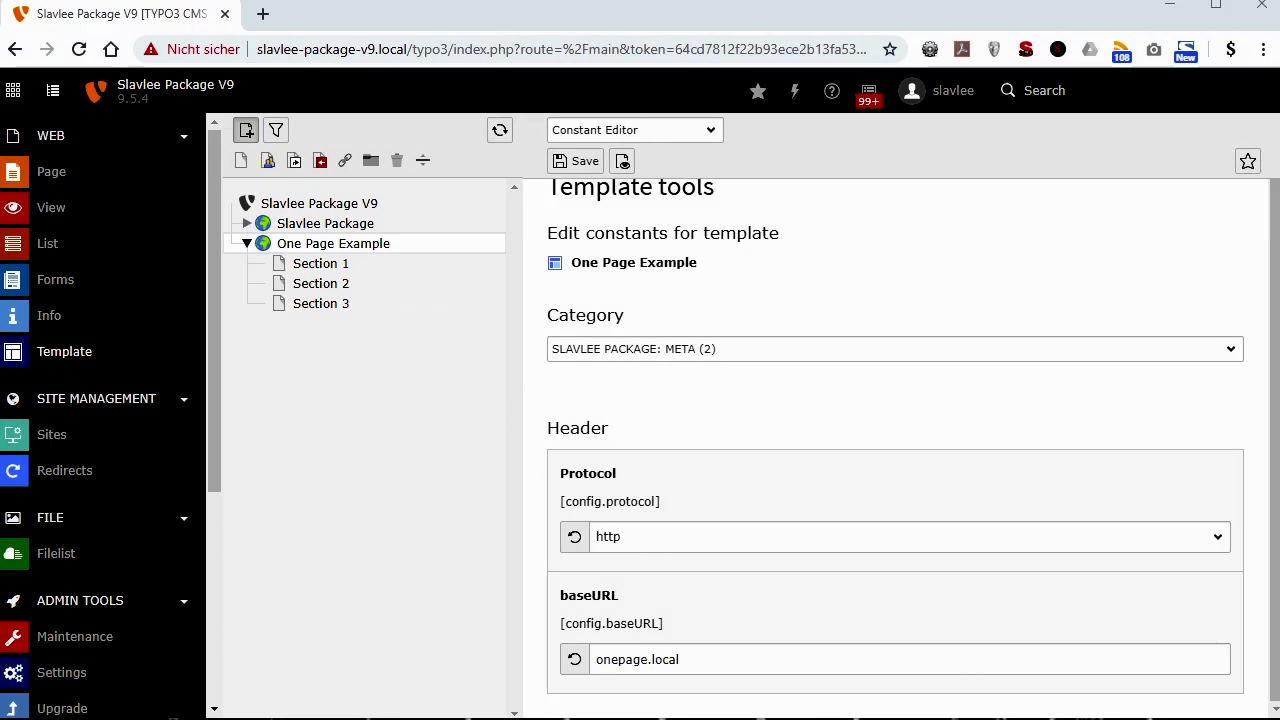
Show the One Page Example page on the website to check its section menu, then return to the TYPO3 backend.
right_click(320, 255)
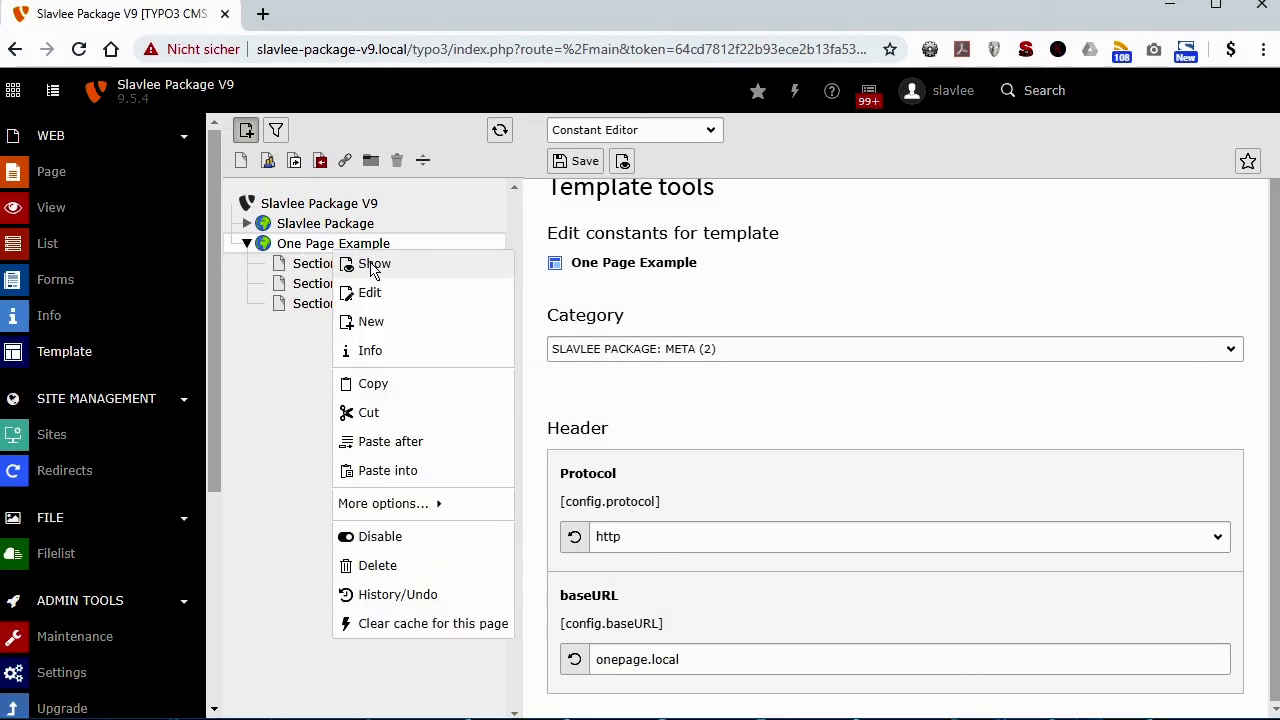
click(372, 265)
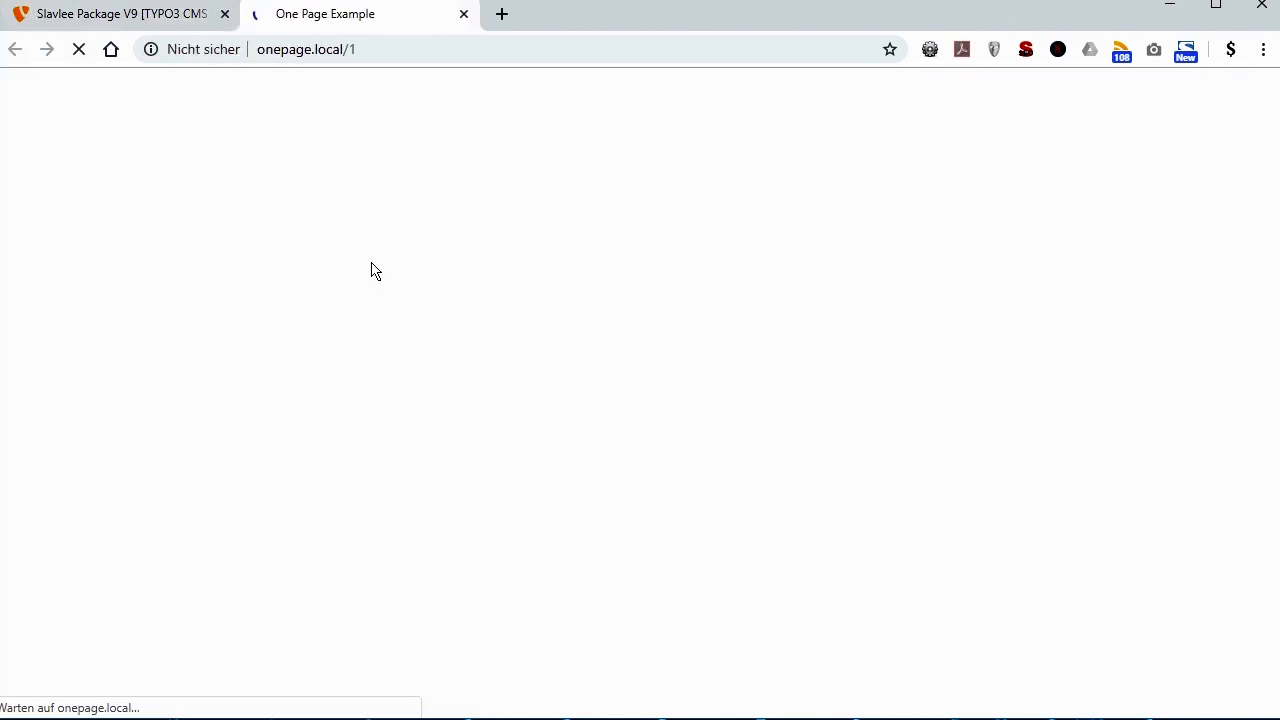
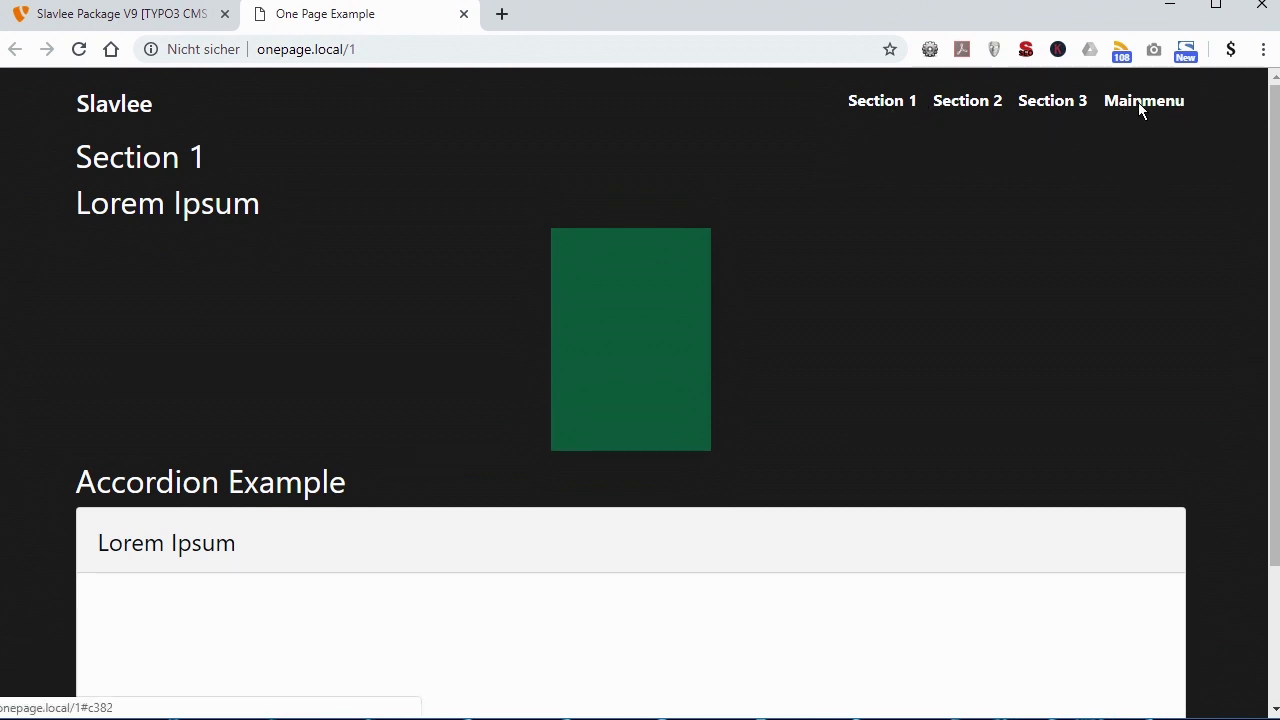
click(95, 24)
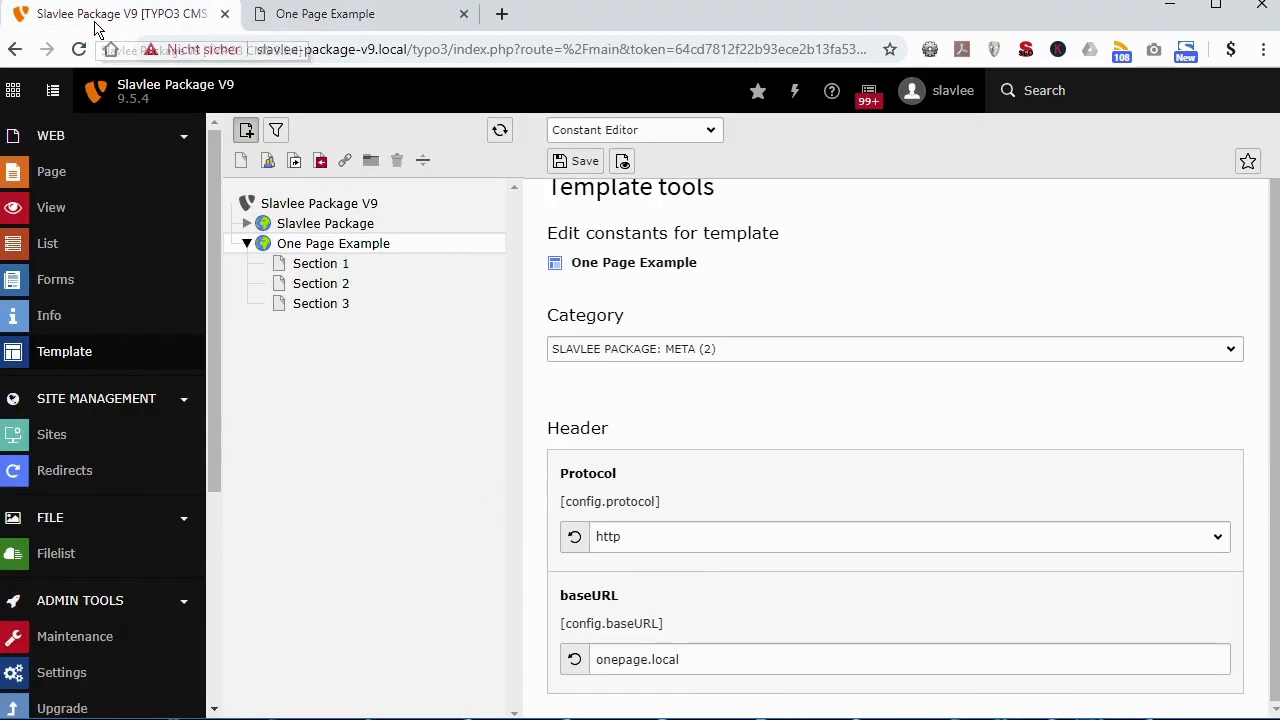
Disable Show in Section Menus for the Mainmenu element, save and close it, and go back to the website preview.
click(71, 171)
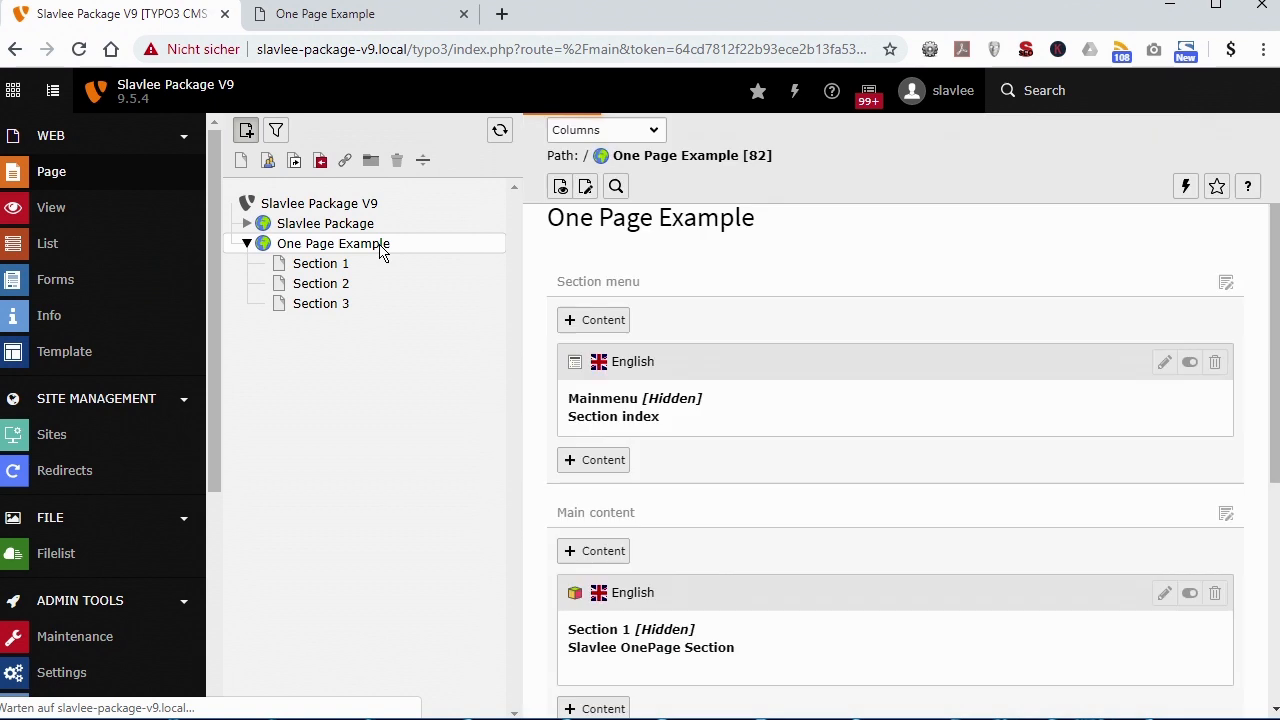
click(1164, 389)
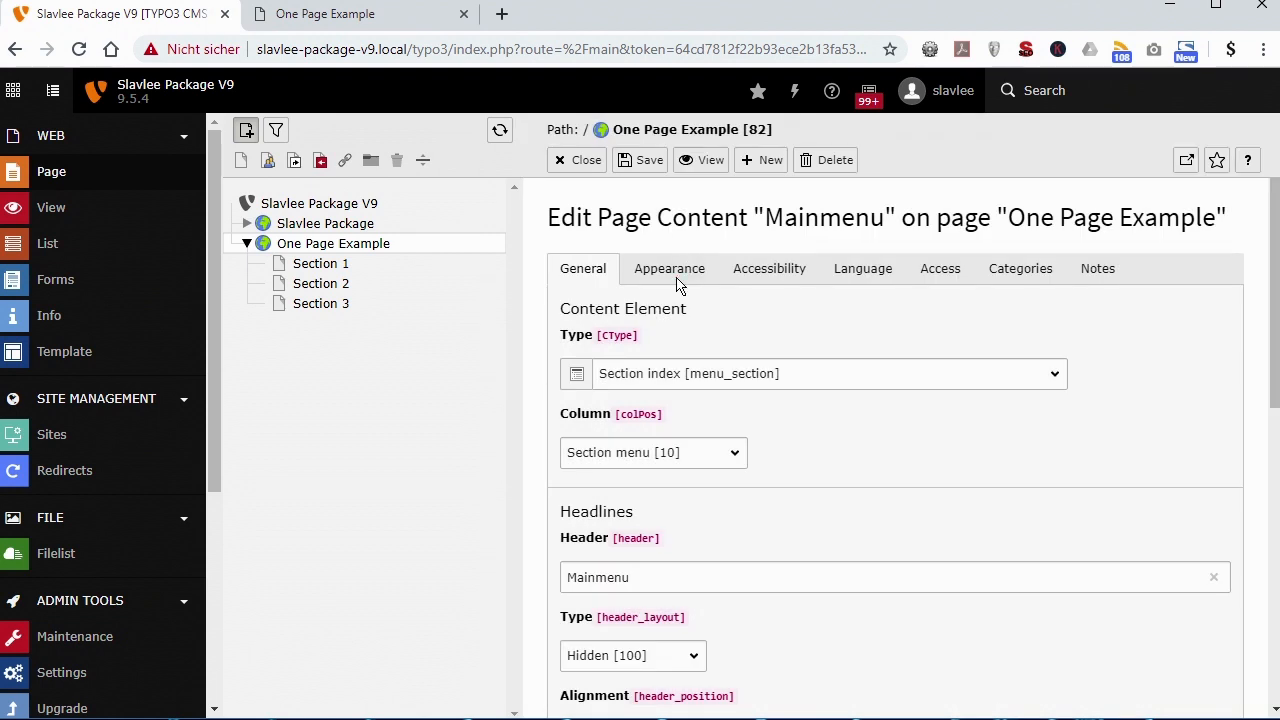
click(680, 270)
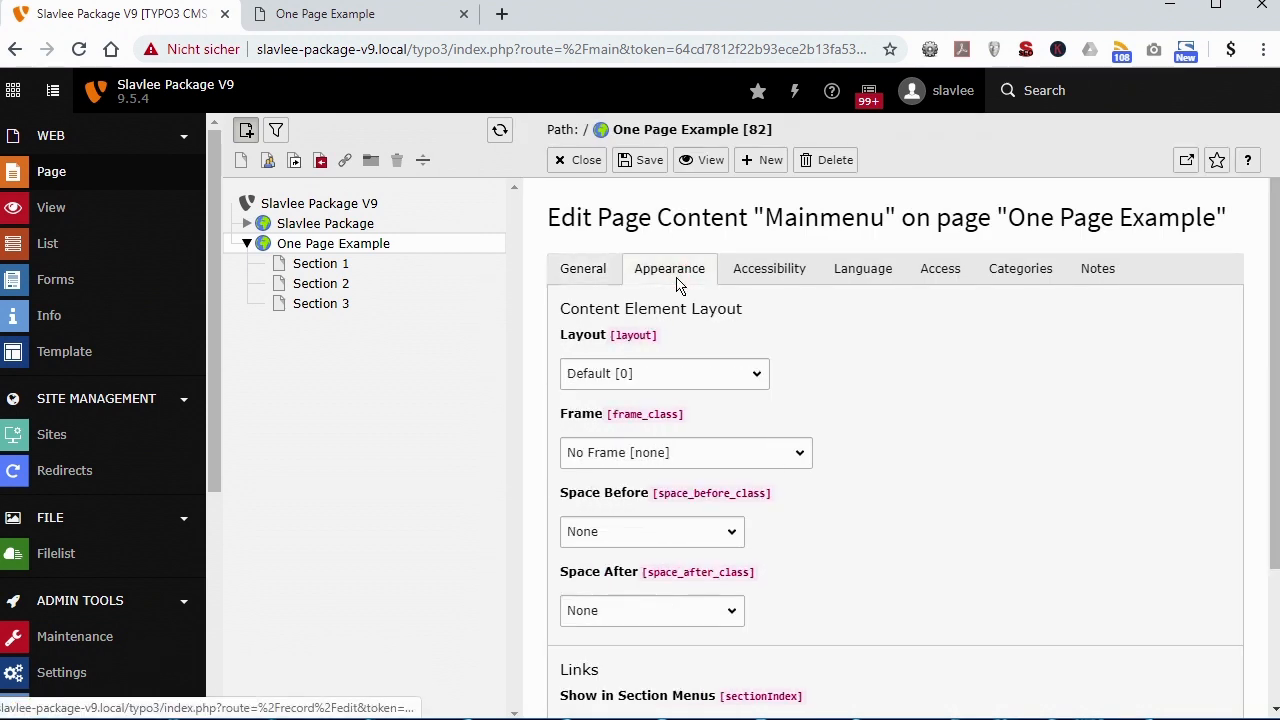
scroll(740, 370, down, 2)
click(580, 547)
click(648, 160)
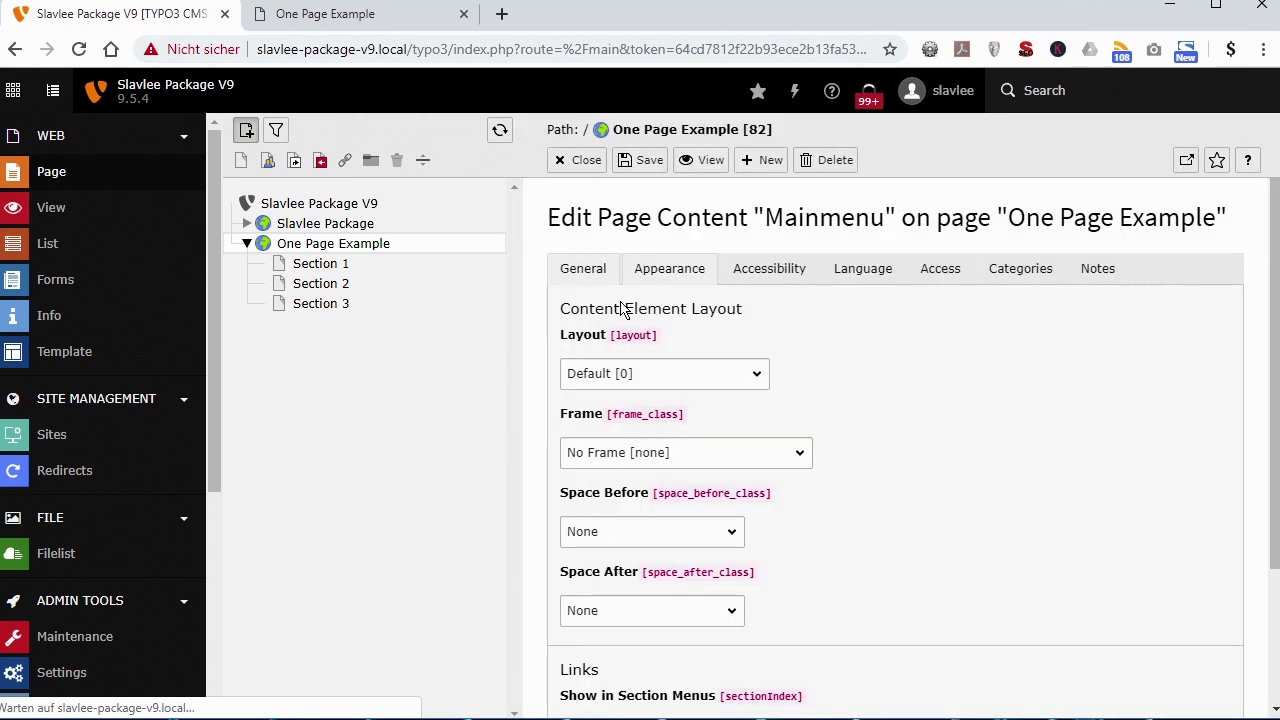
click(586, 162)
click(360, 22)
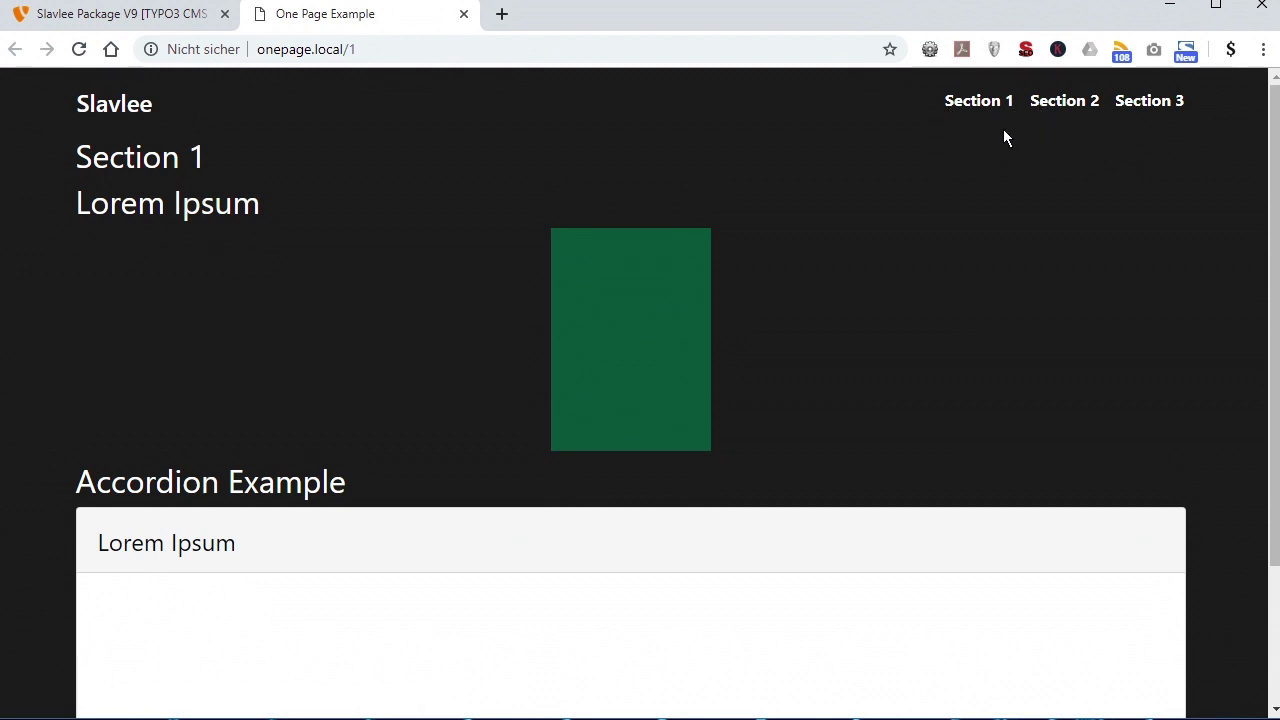
Test the Section 1, Section 2 and Section 3 links in the website's section menu.
click(981, 101)
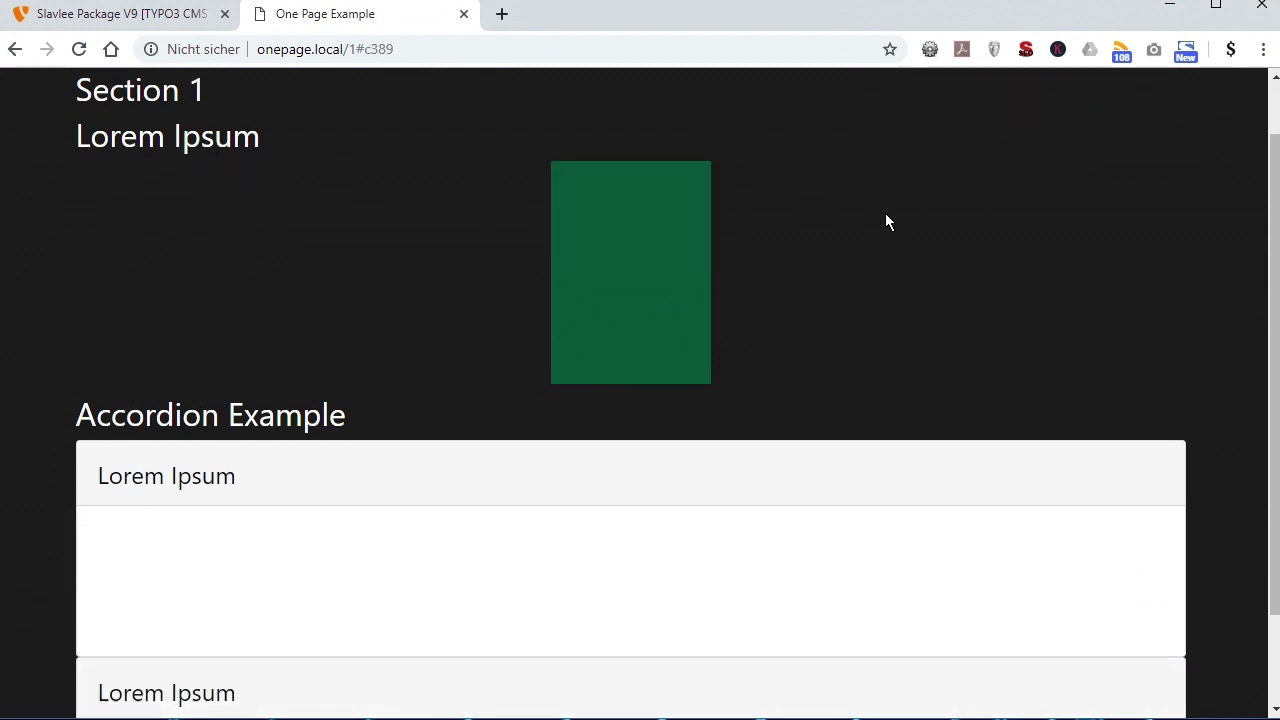
scroll(1000, 150, up, 1)
click(1083, 96)
scroll(996, 246, up, 2)
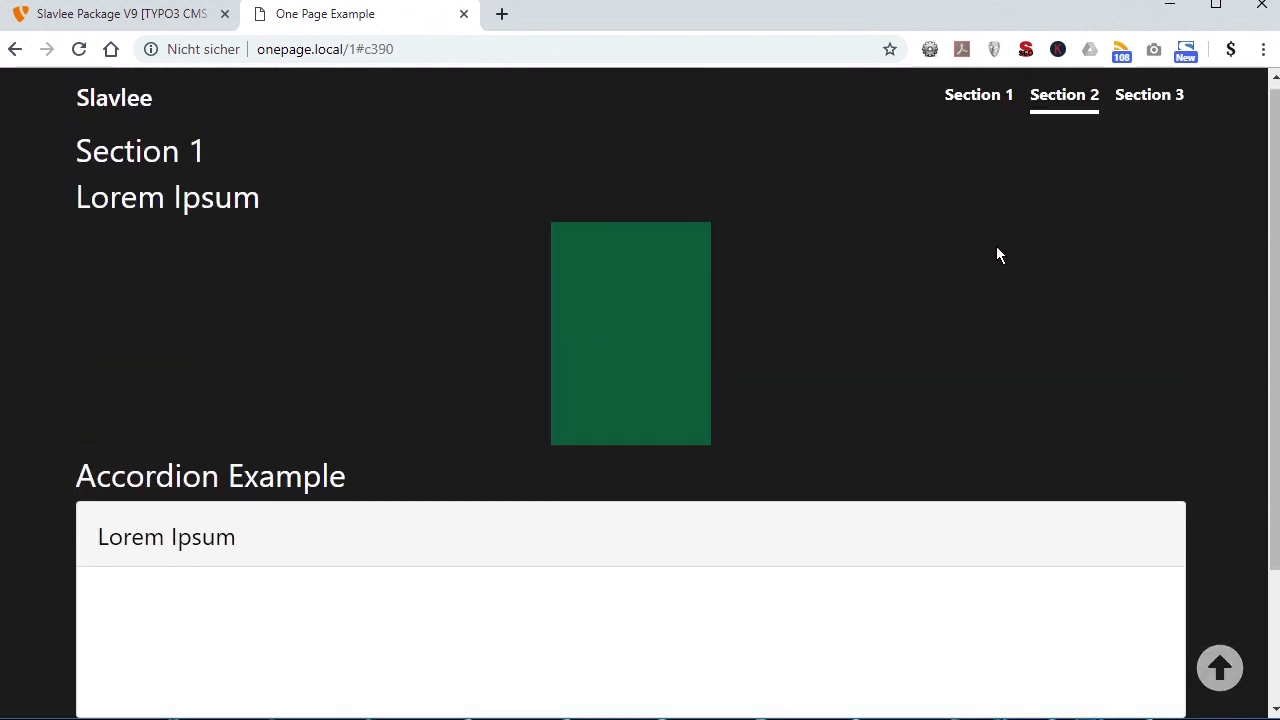
click(1165, 100)
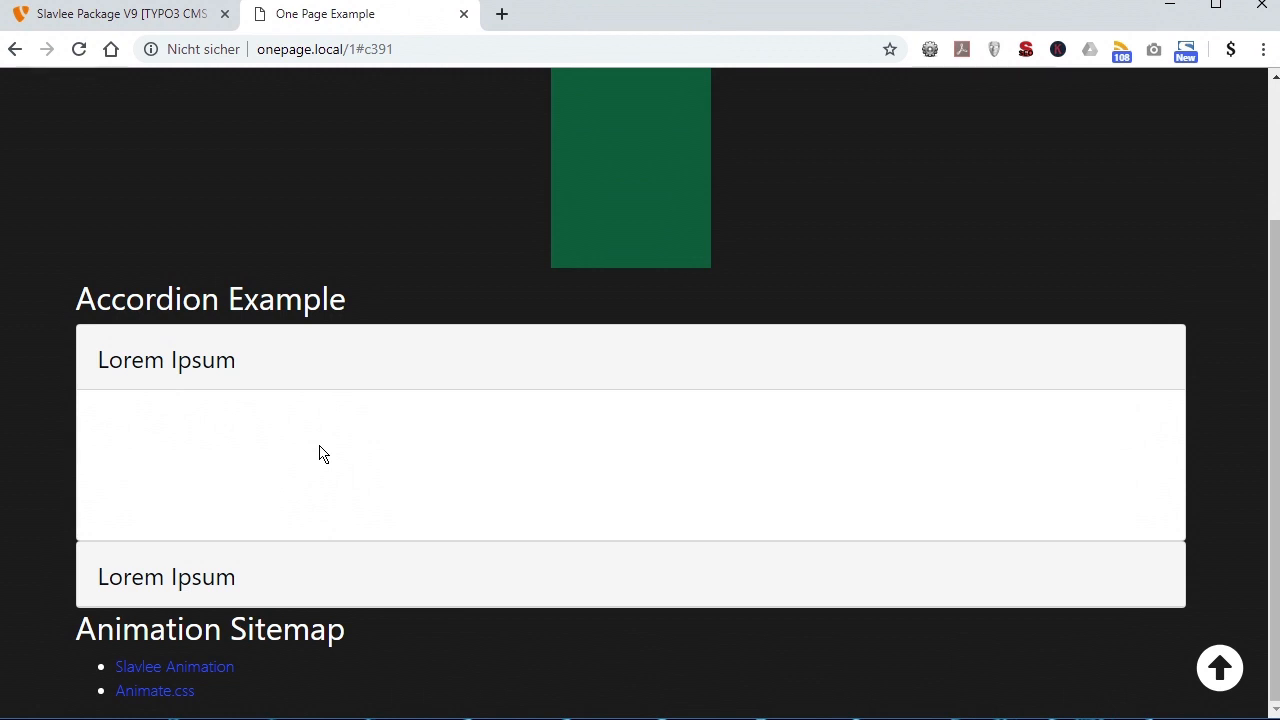
scroll(322, 453, up, 2)
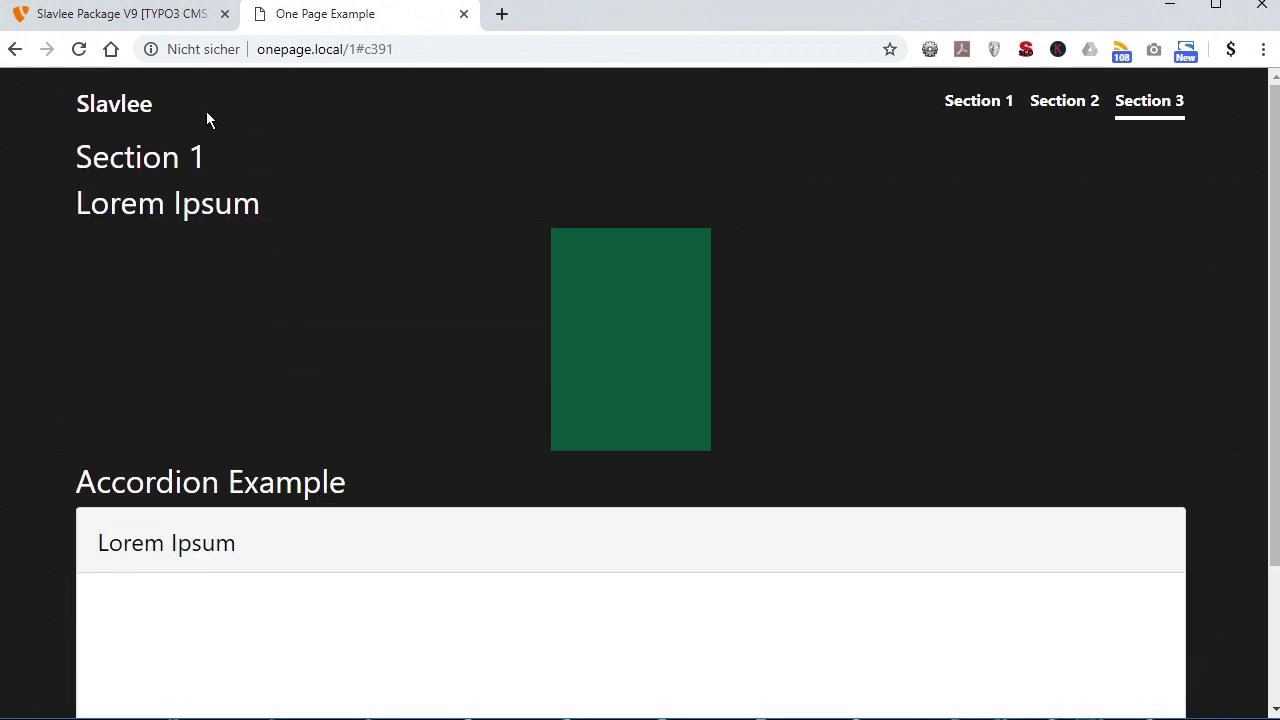
Return to the TYPO3 backend, open the Section 1 element for editing, and set its plugin animation type to fadeInUp with the Default delay.
click(168, 16)
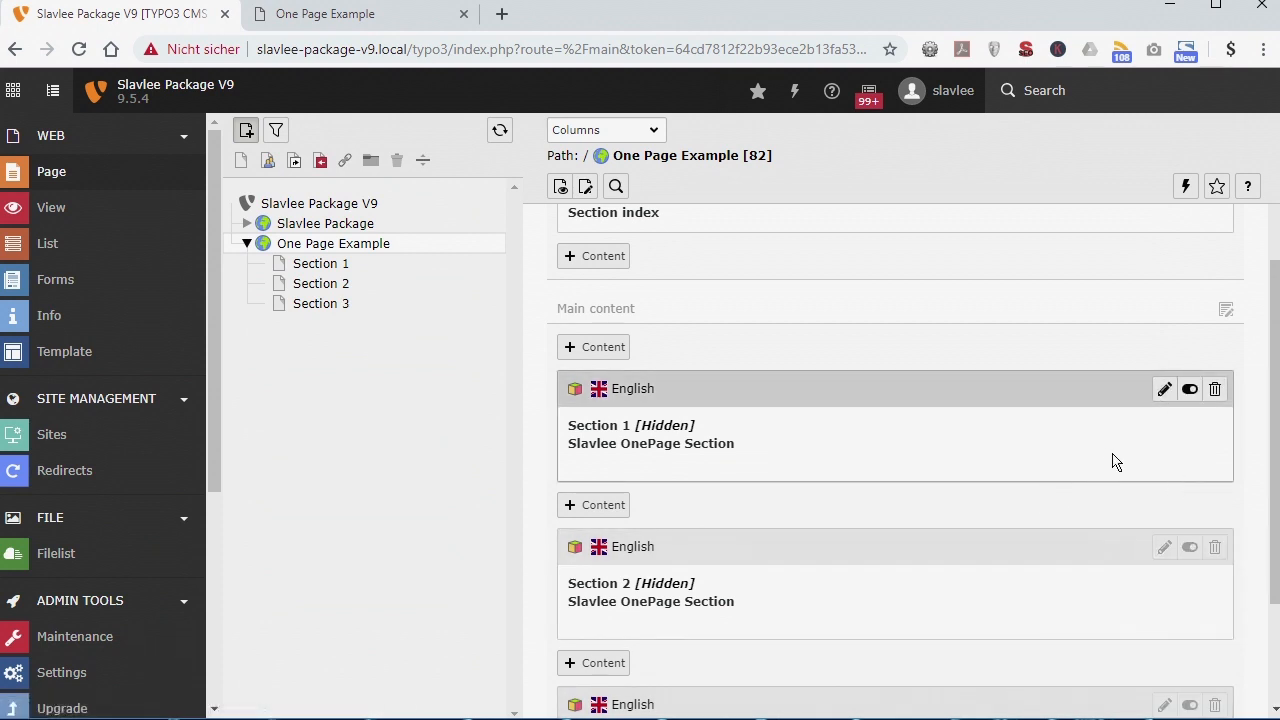
click(1164, 389)
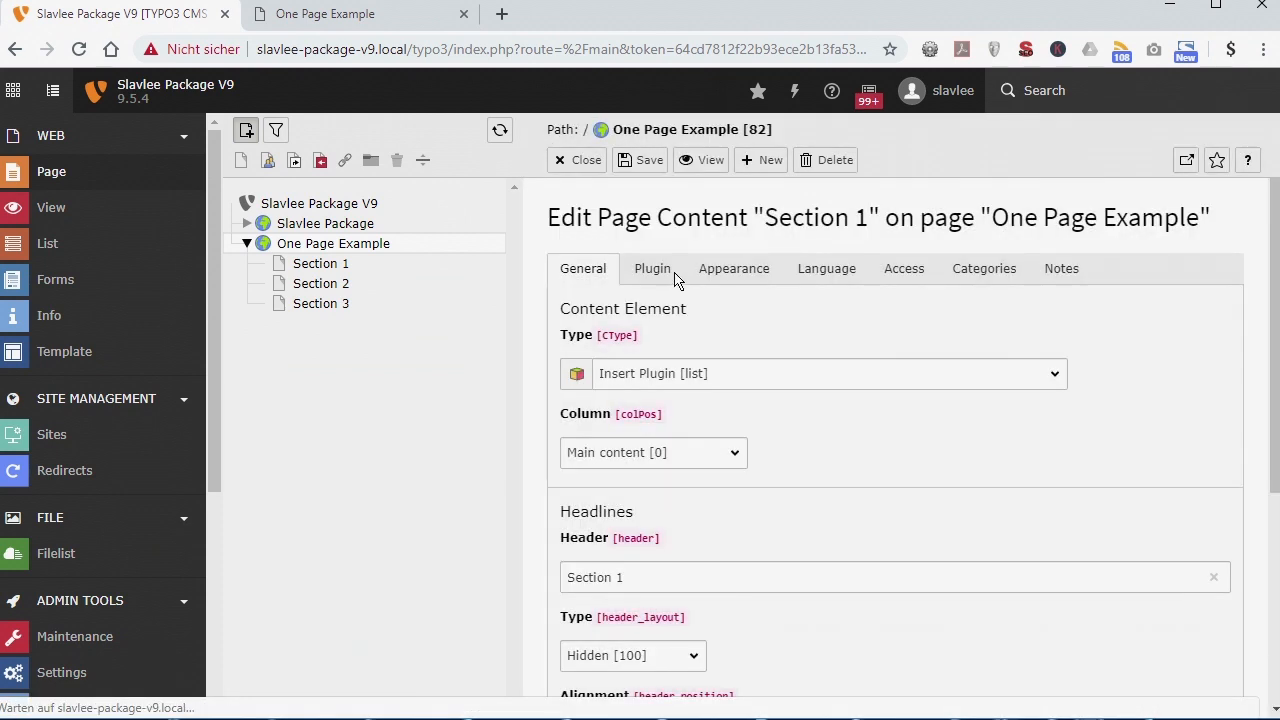
click(661, 270)
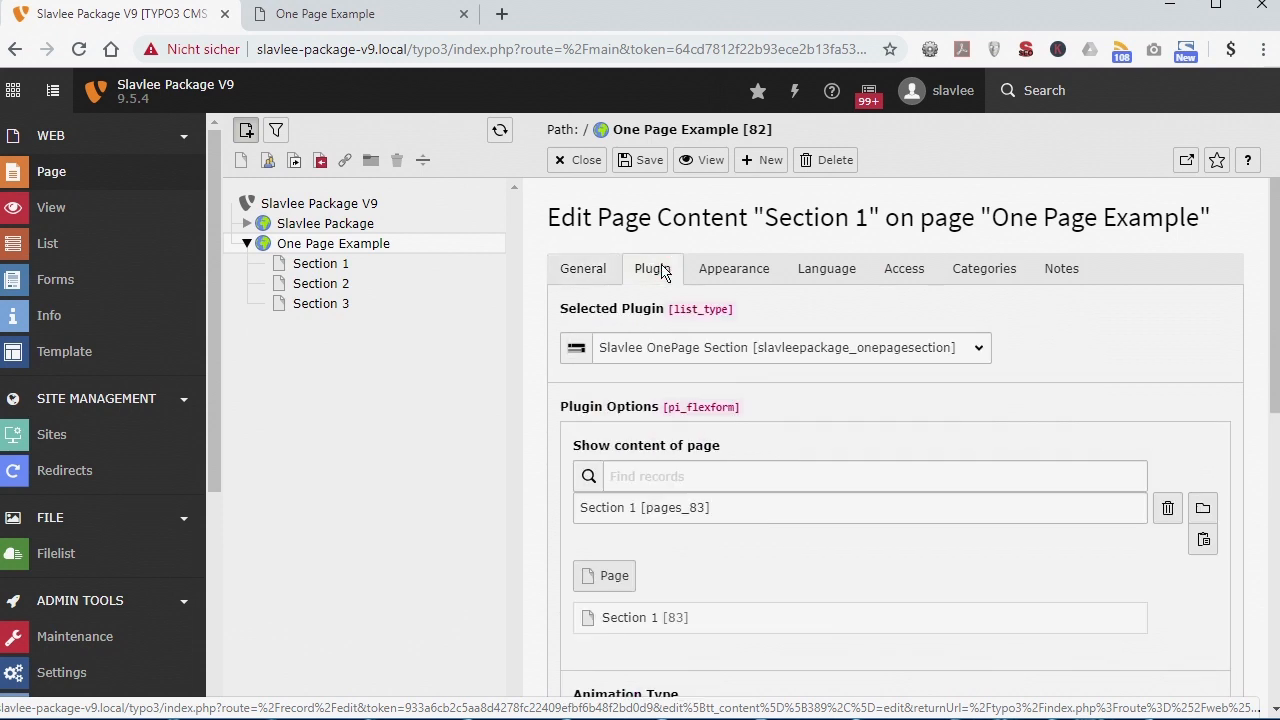
scroll(858, 474, down, 3)
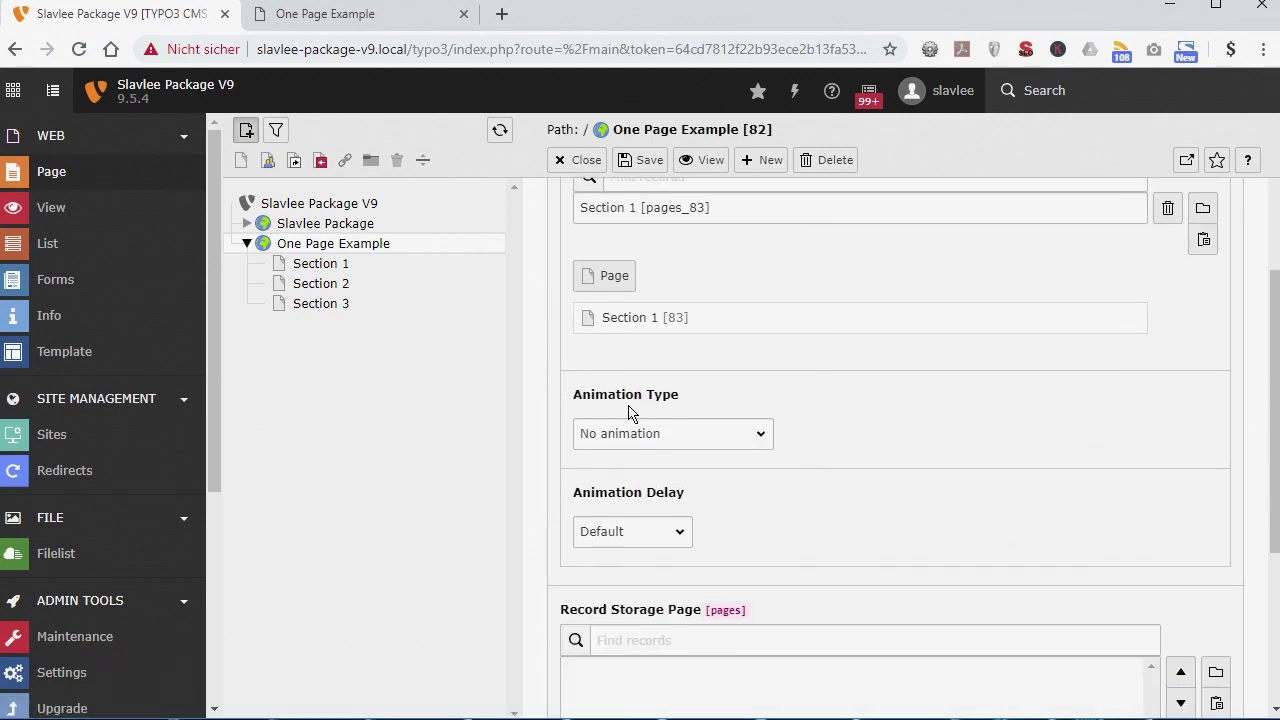
drag(566, 397, 849, 449)
click(762, 440)
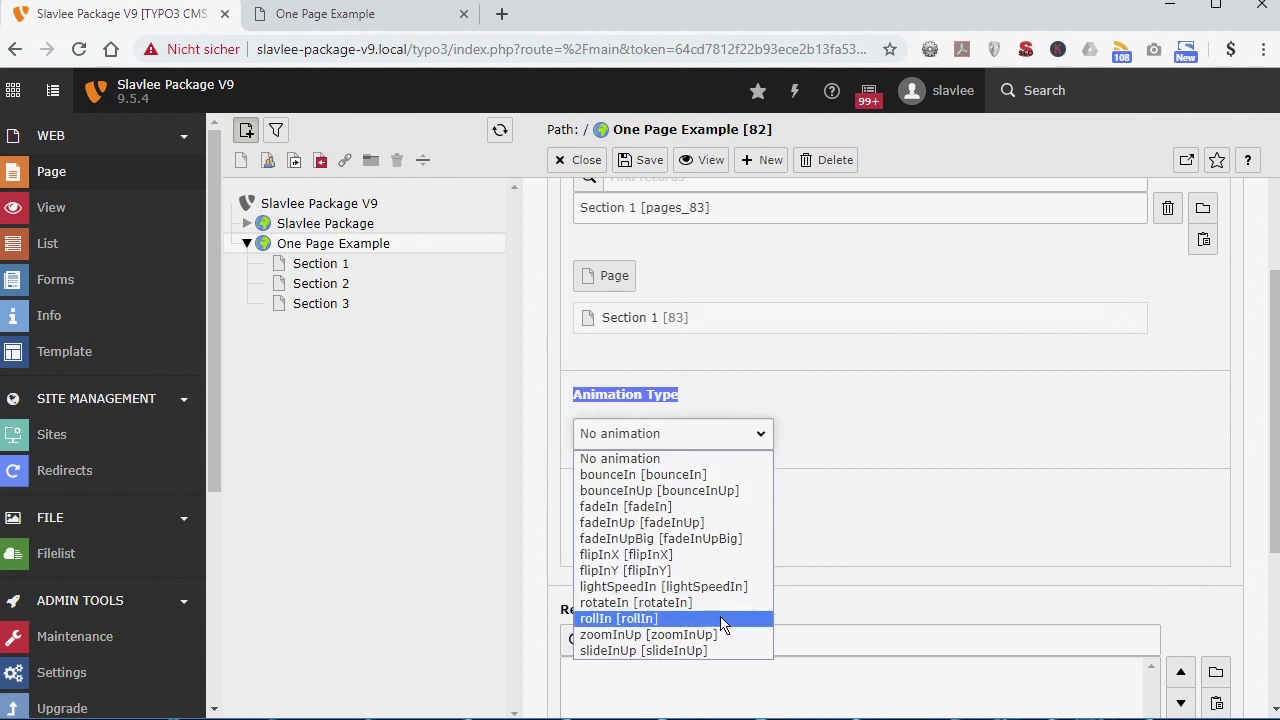
click(709, 524)
click(877, 538)
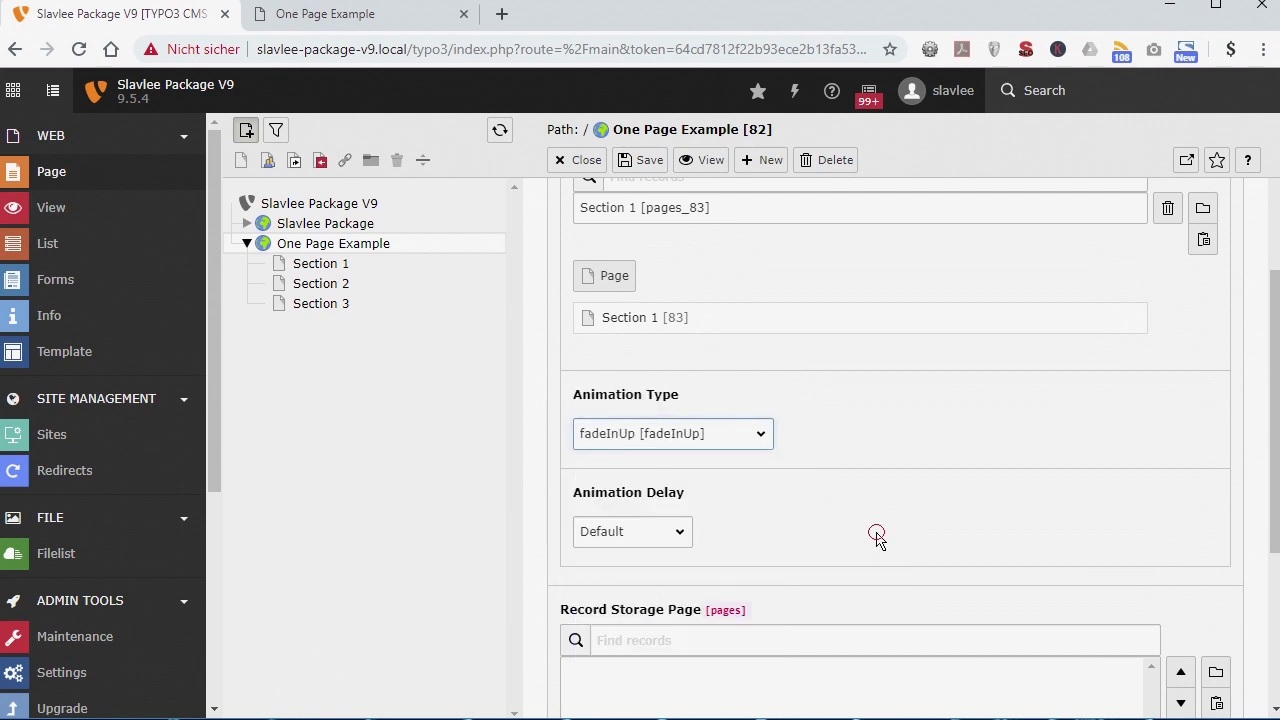
click(688, 538)
click(612, 532)
scroll(948, 522, up, 3)
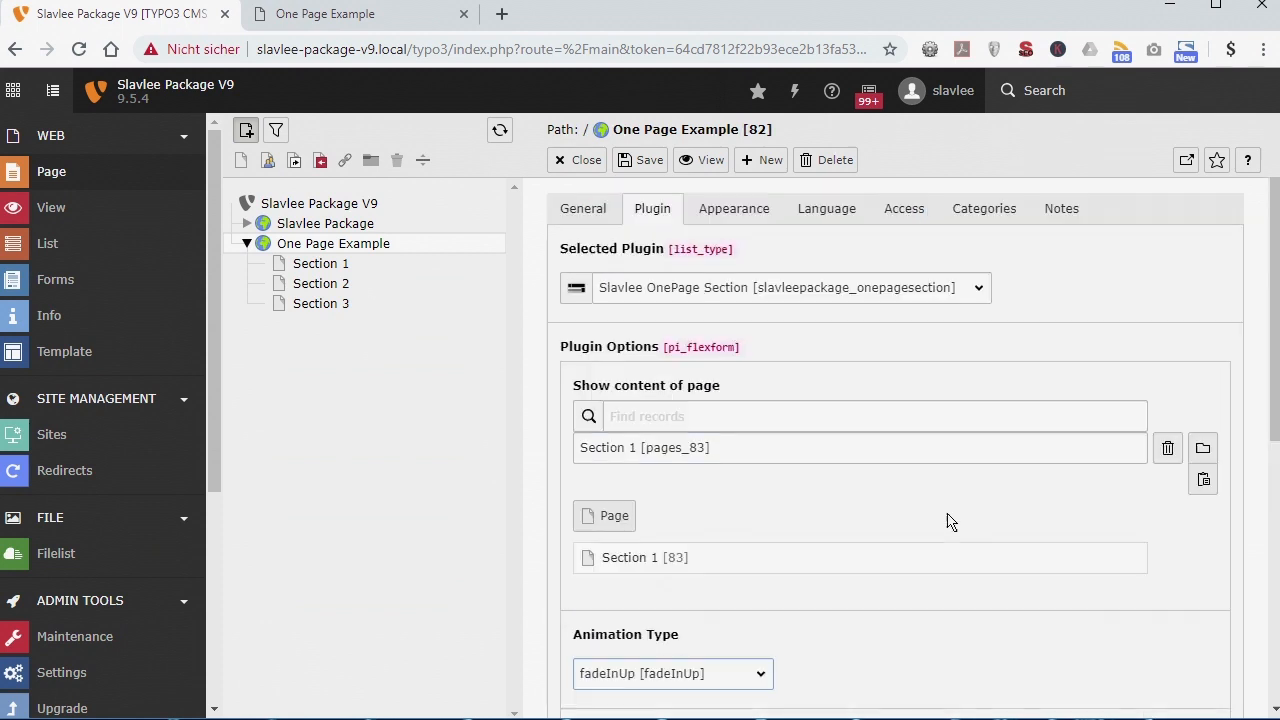
Set the Section 1 element's frame to No Frame, then save and close the element.
click(720, 271)
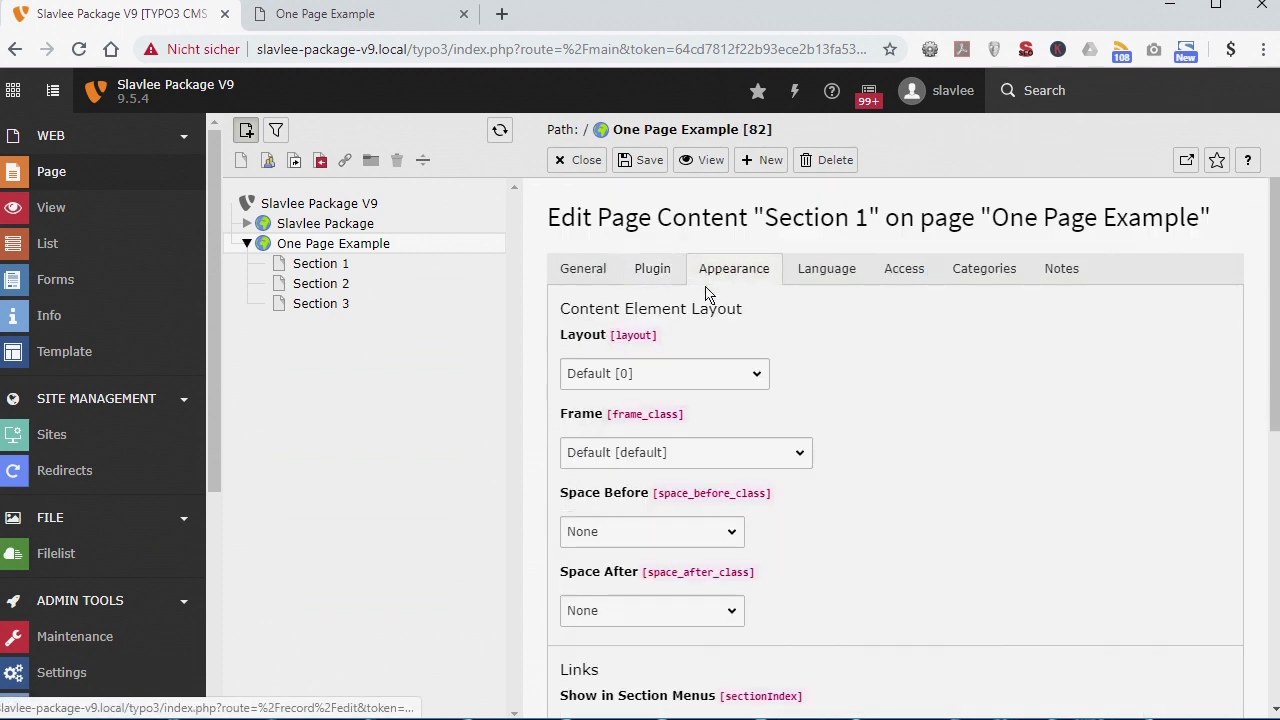
click(730, 458)
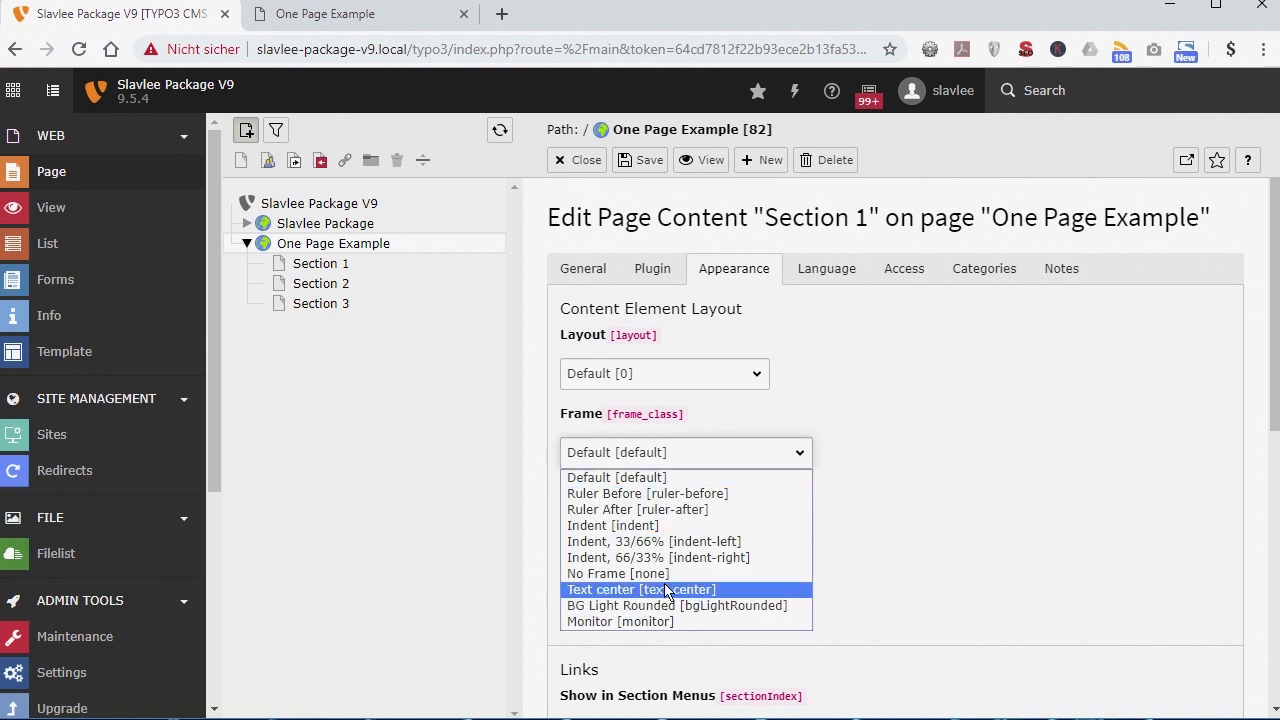
click(671, 573)
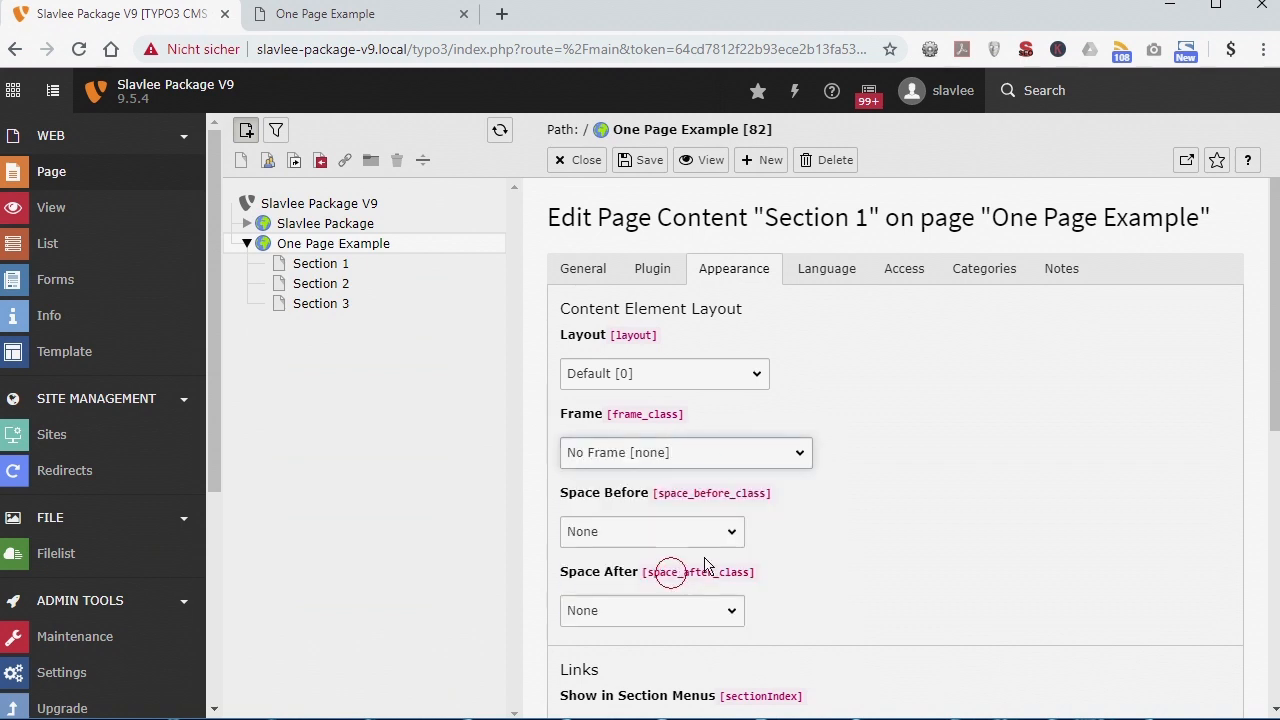
click(648, 163)
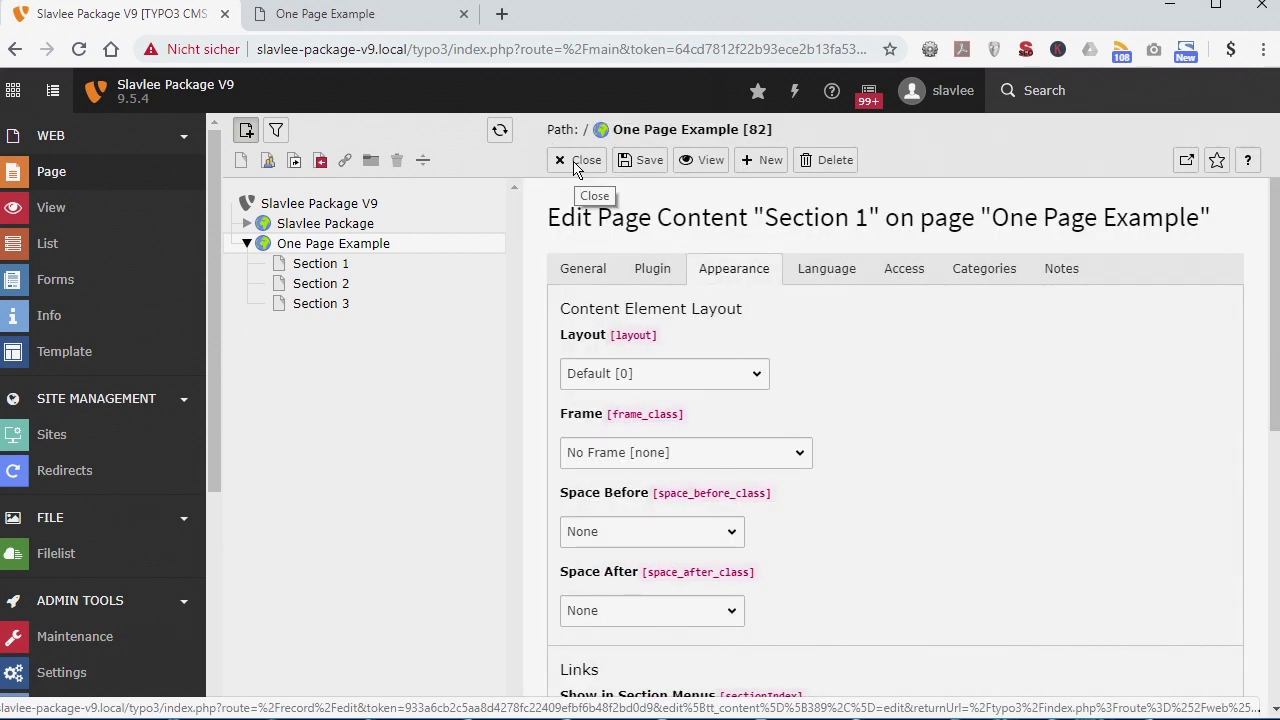
click(574, 163)
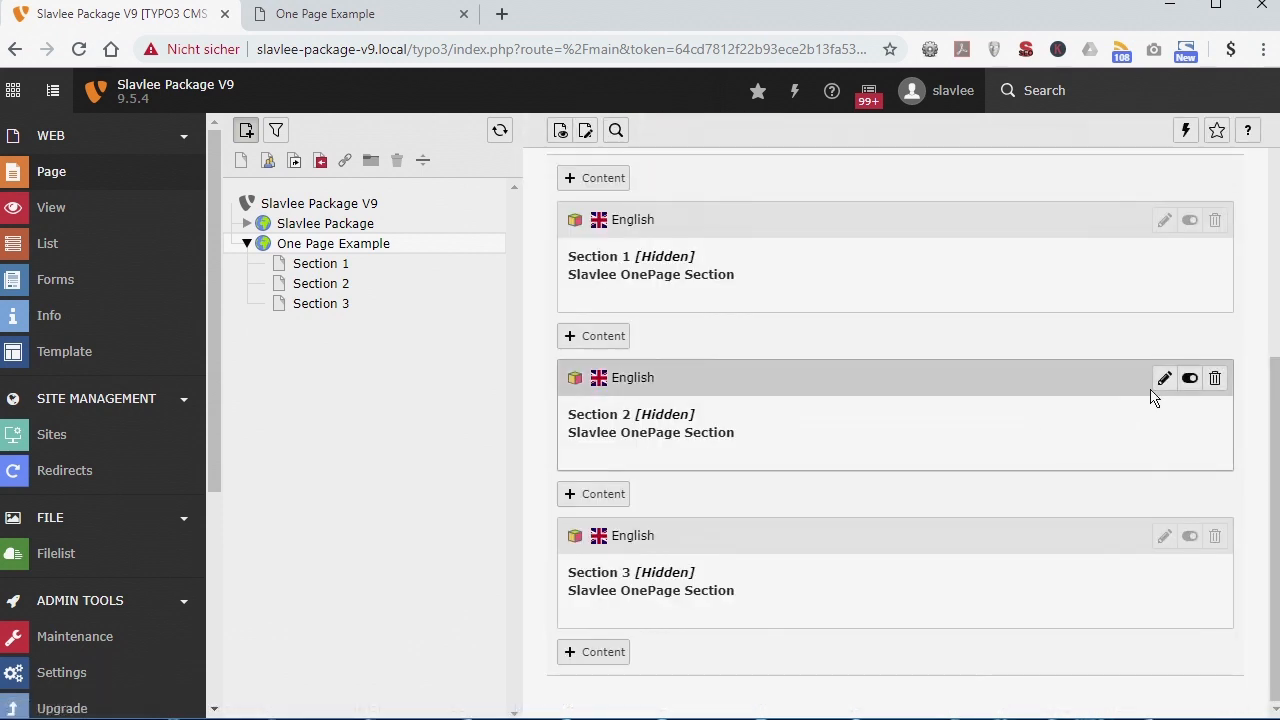
Open the Section 2 element for editing, set its plugin animation type to fadeInUp, and choose an animation delay.
click(668, 453)
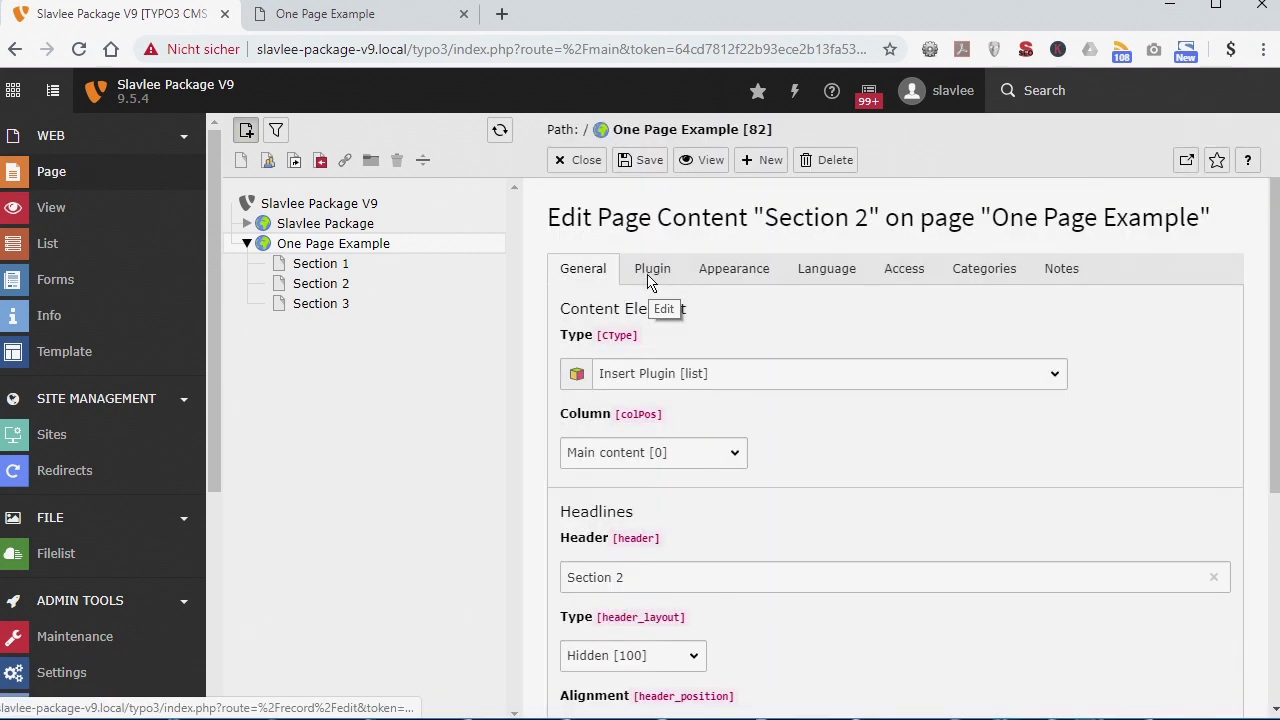
click(651, 270)
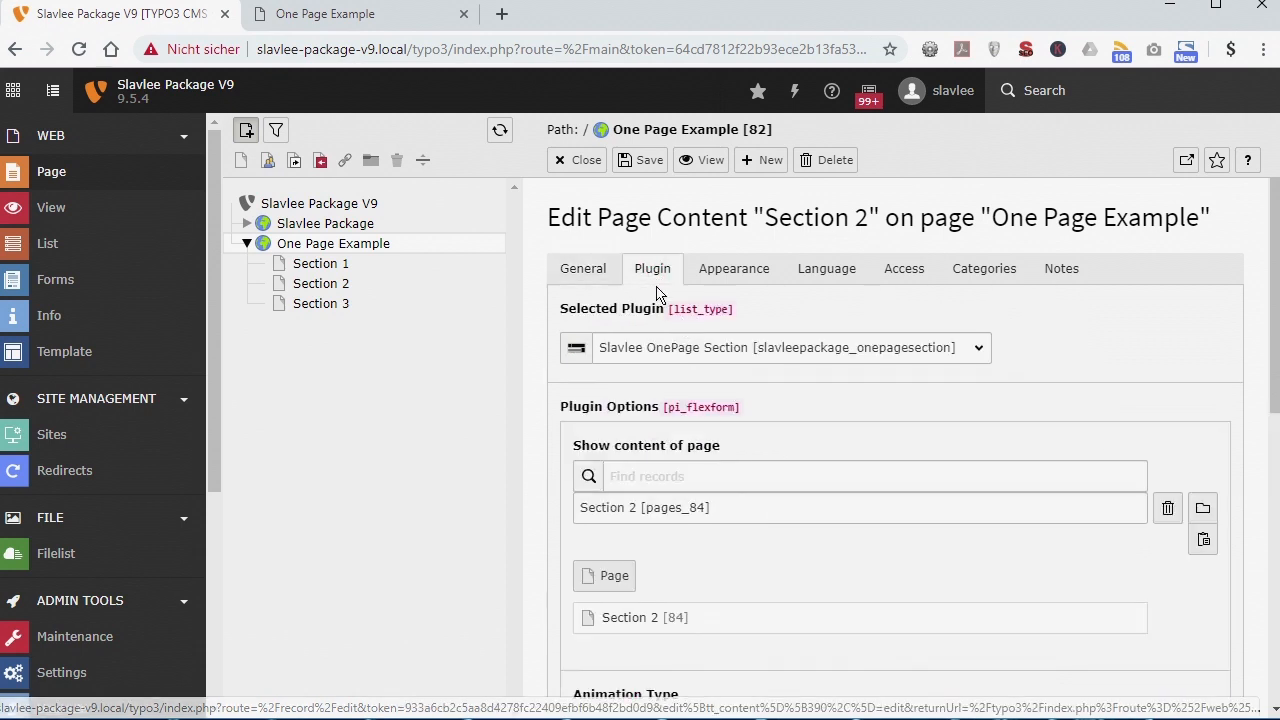
scroll(777, 471, down, 1)
scroll(743, 482, down, 3)
click(717, 340)
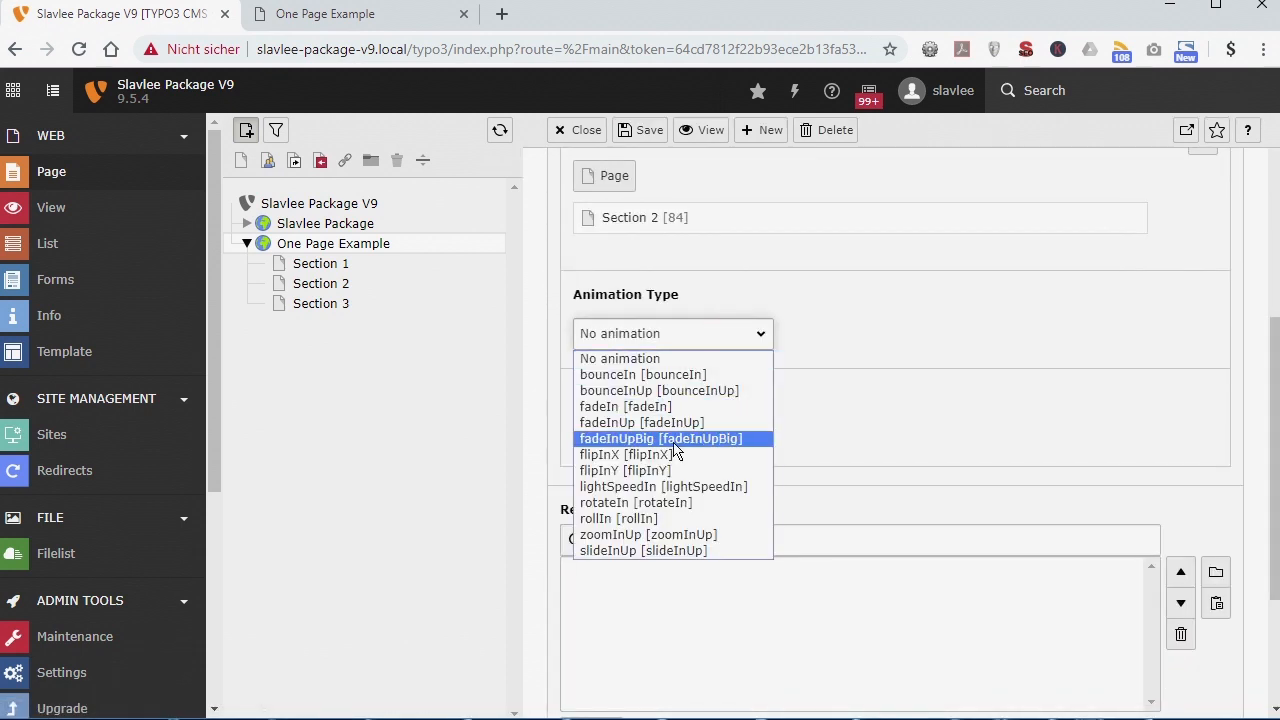
click(717, 422)
click(643, 432)
click(620, 486)
scroll(988, 404, up, 1)
scroll(988, 404, up, 3)
Set the Section 2 element's frame to No Frame, then save and close the element.
click(731, 268)
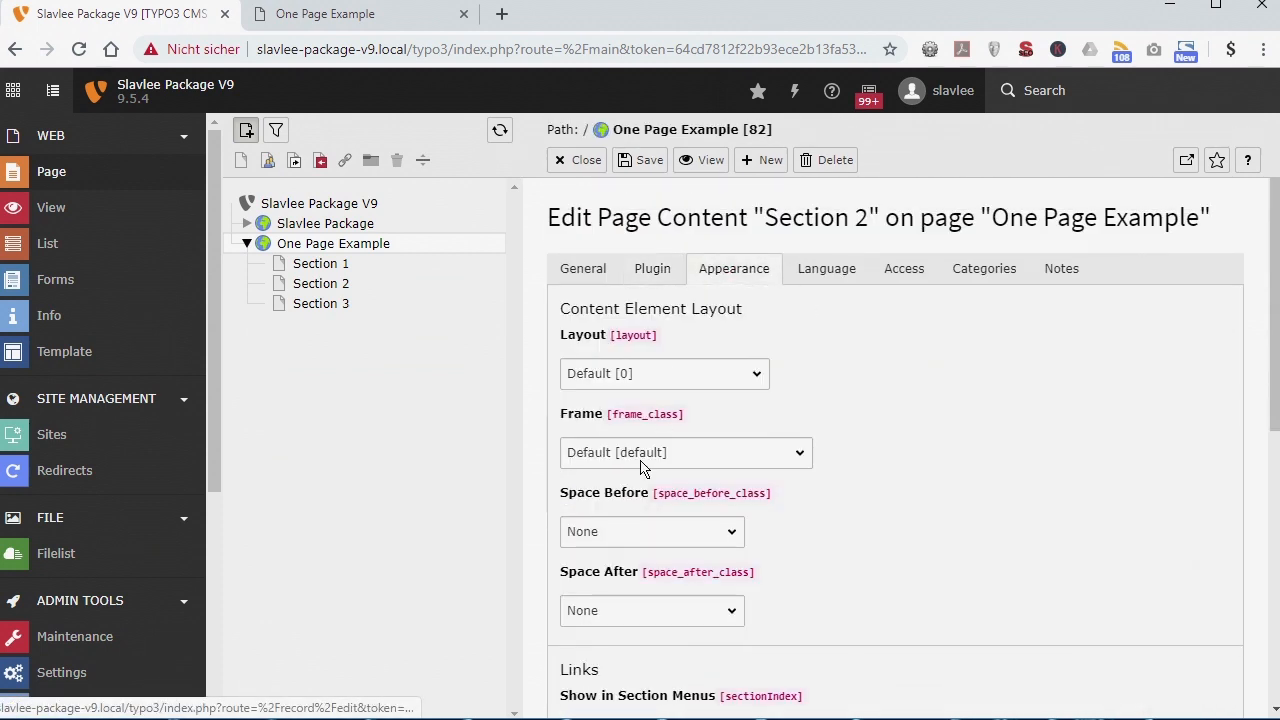
click(646, 455)
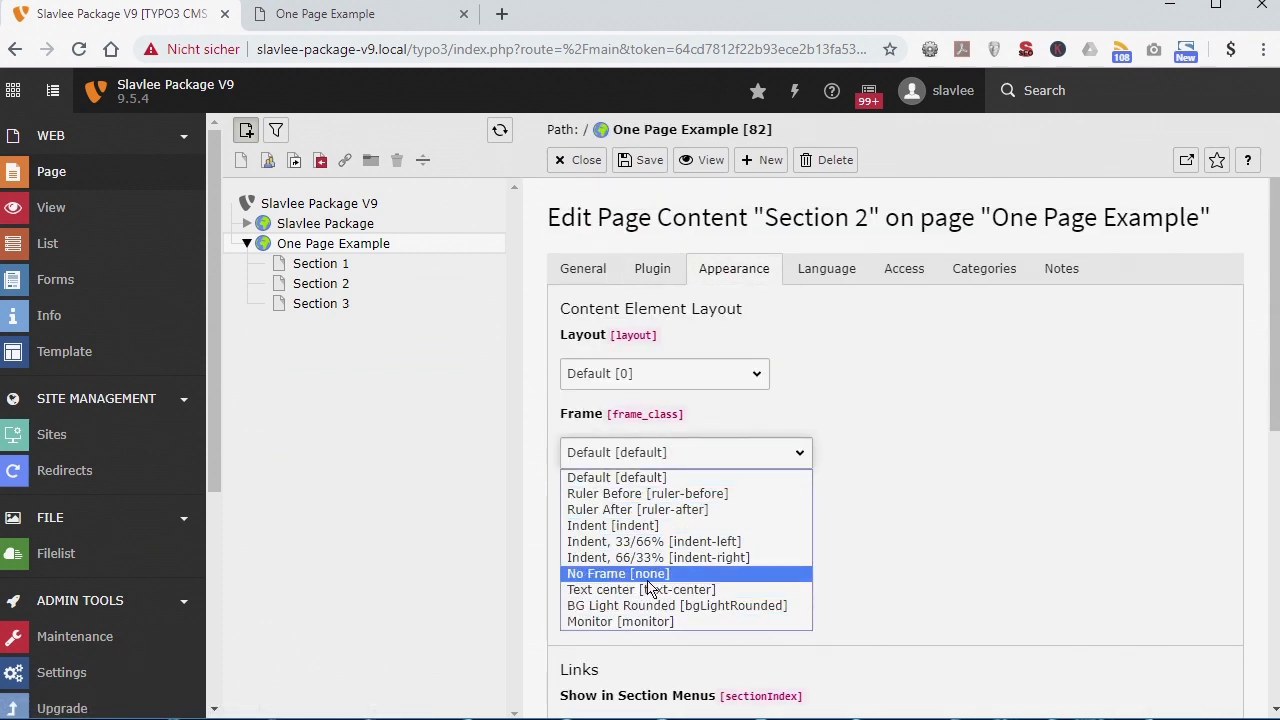
click(620, 573)
click(643, 160)
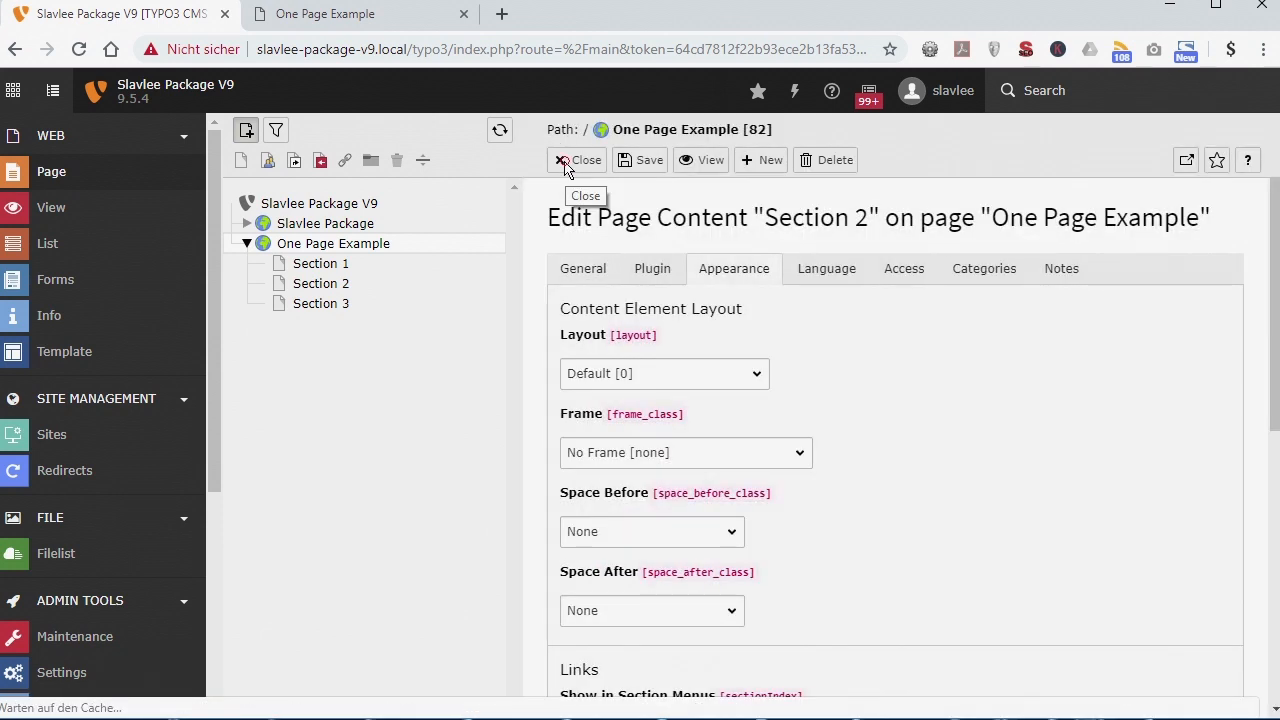
click(565, 162)
Open the Section 3 element for editing and set its plugin animation type to fadeInUp with a 3s delay.
click(1164, 536)
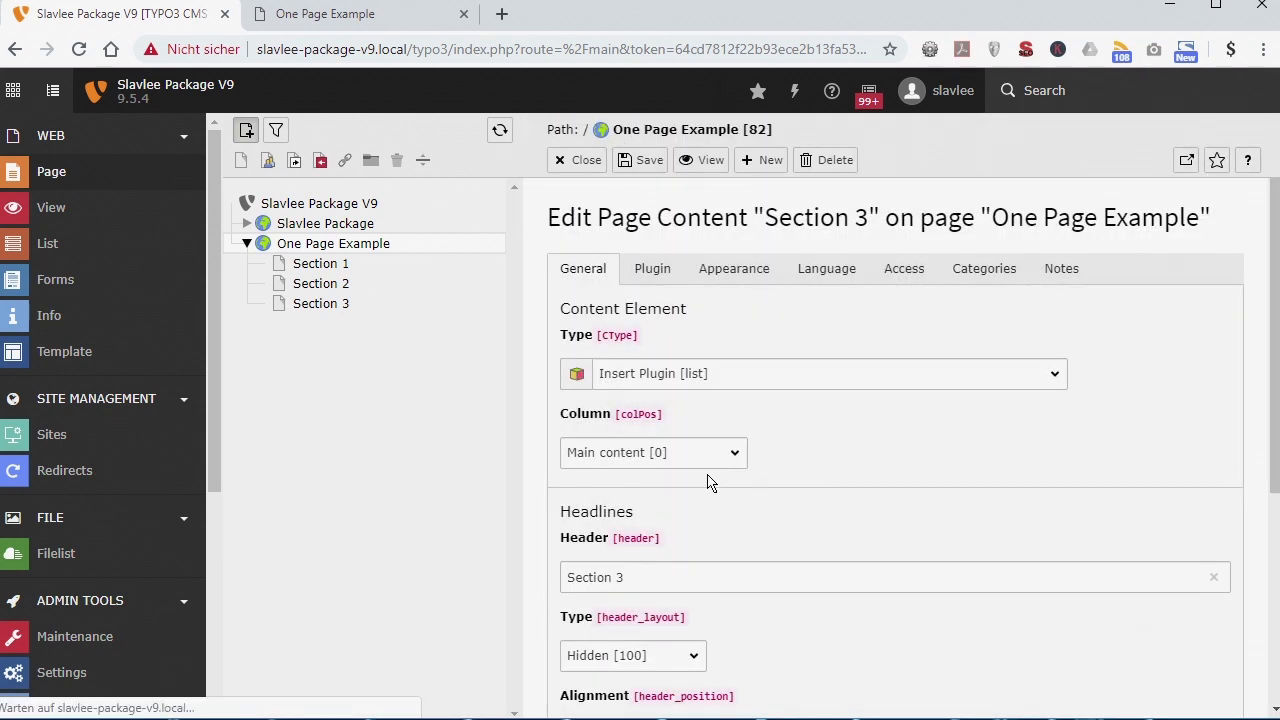
click(658, 272)
scroll(724, 537, down, 1)
scroll(724, 537, down, 3)
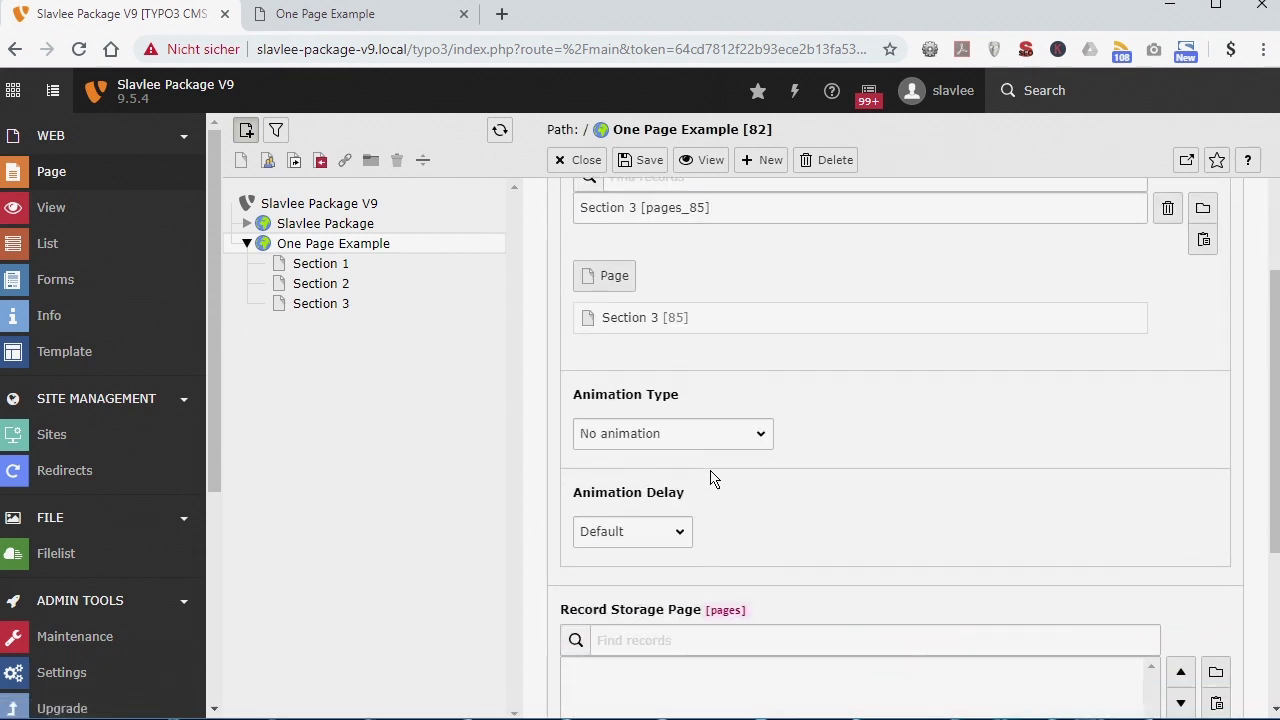
click(714, 440)
click(705, 537)
click(670, 528)
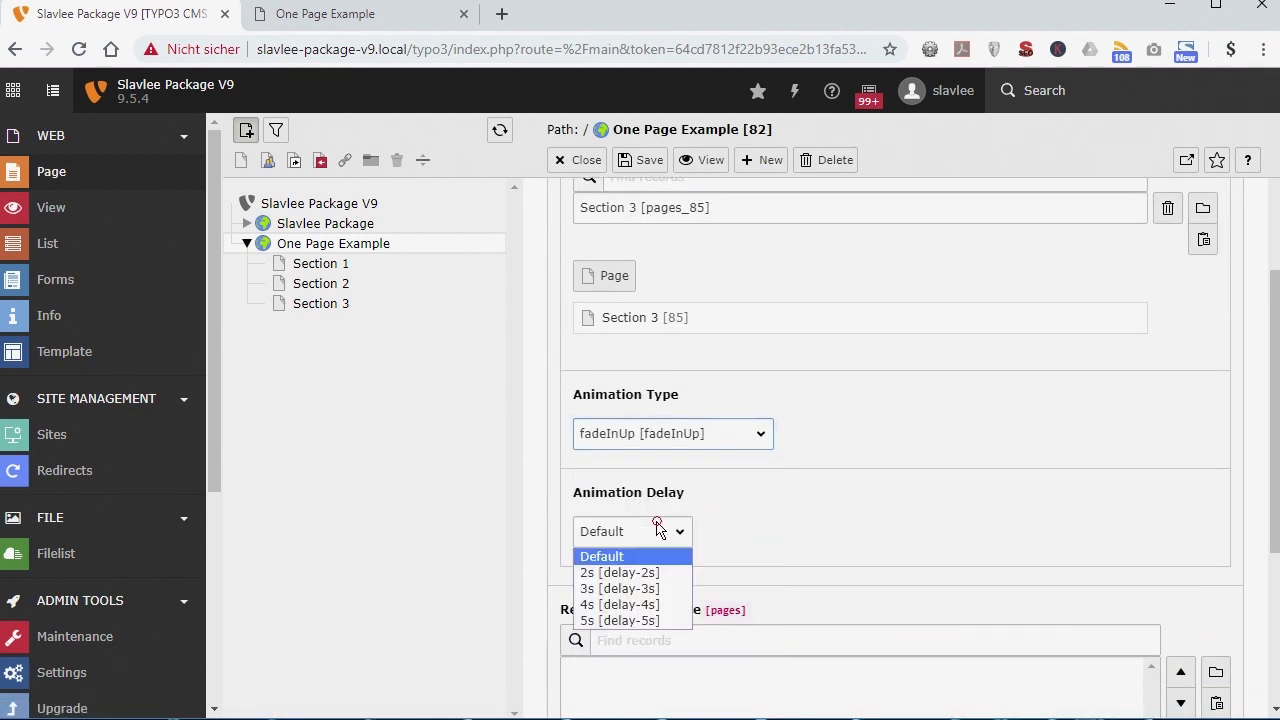
click(684, 594)
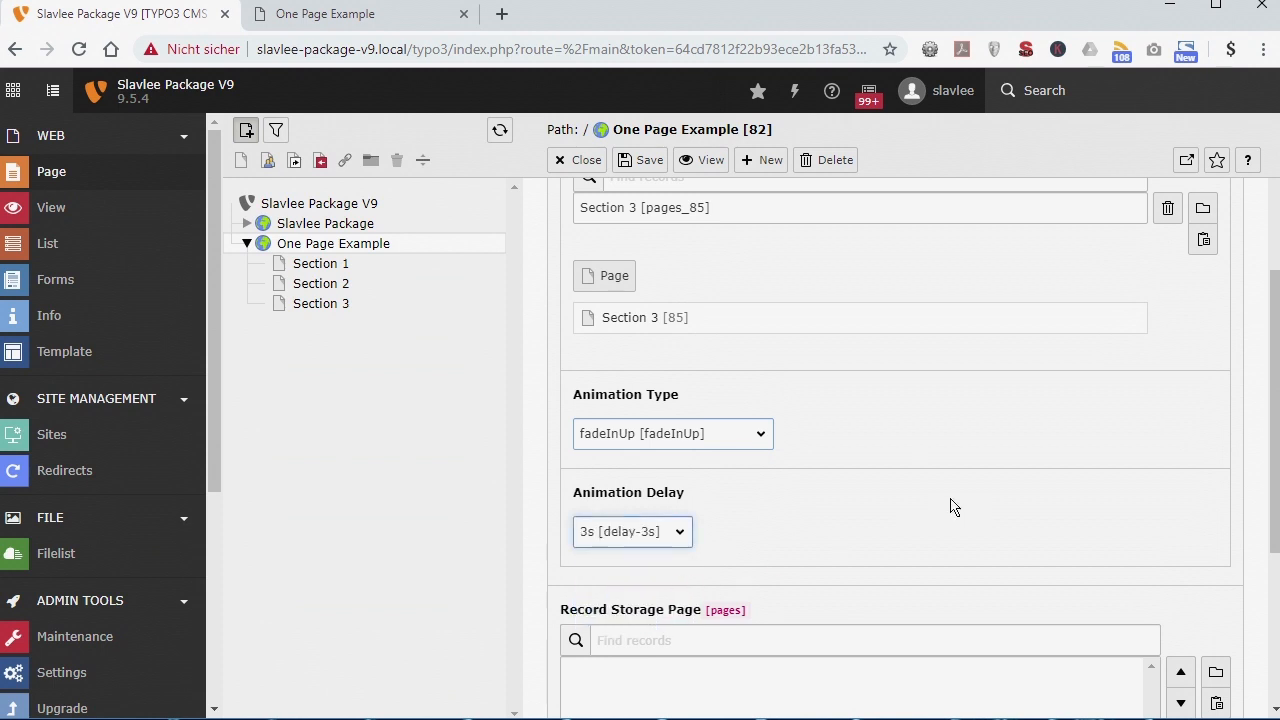
scroll(820, 317, up, 3)
Set the Section 3 element's frame to No Frame and save the element.
click(716, 282)
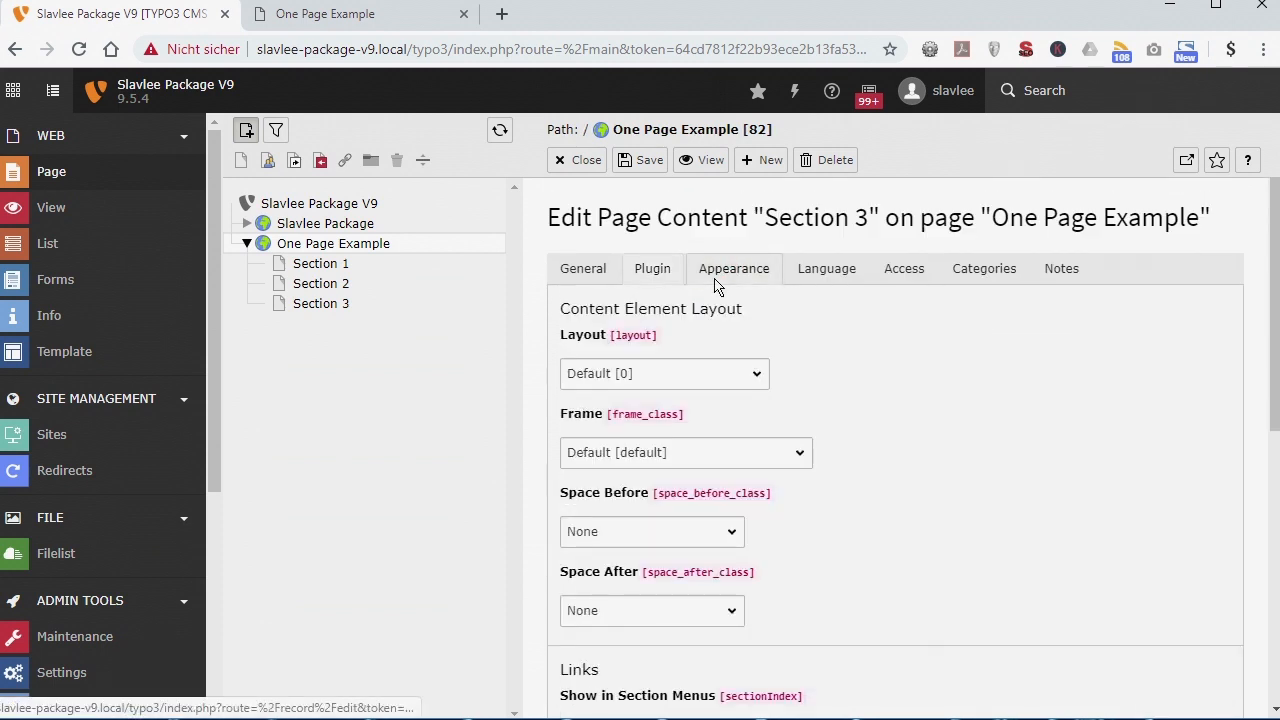
click(643, 452)
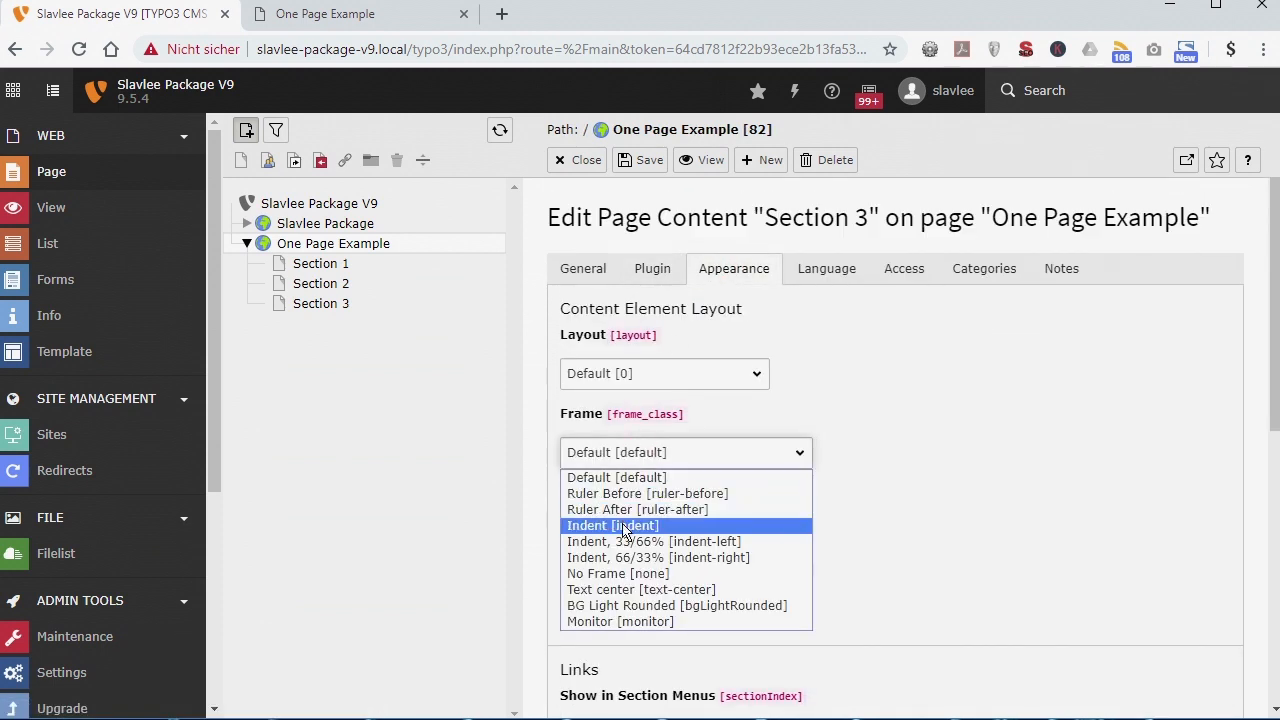
click(640, 574)
click(645, 160)
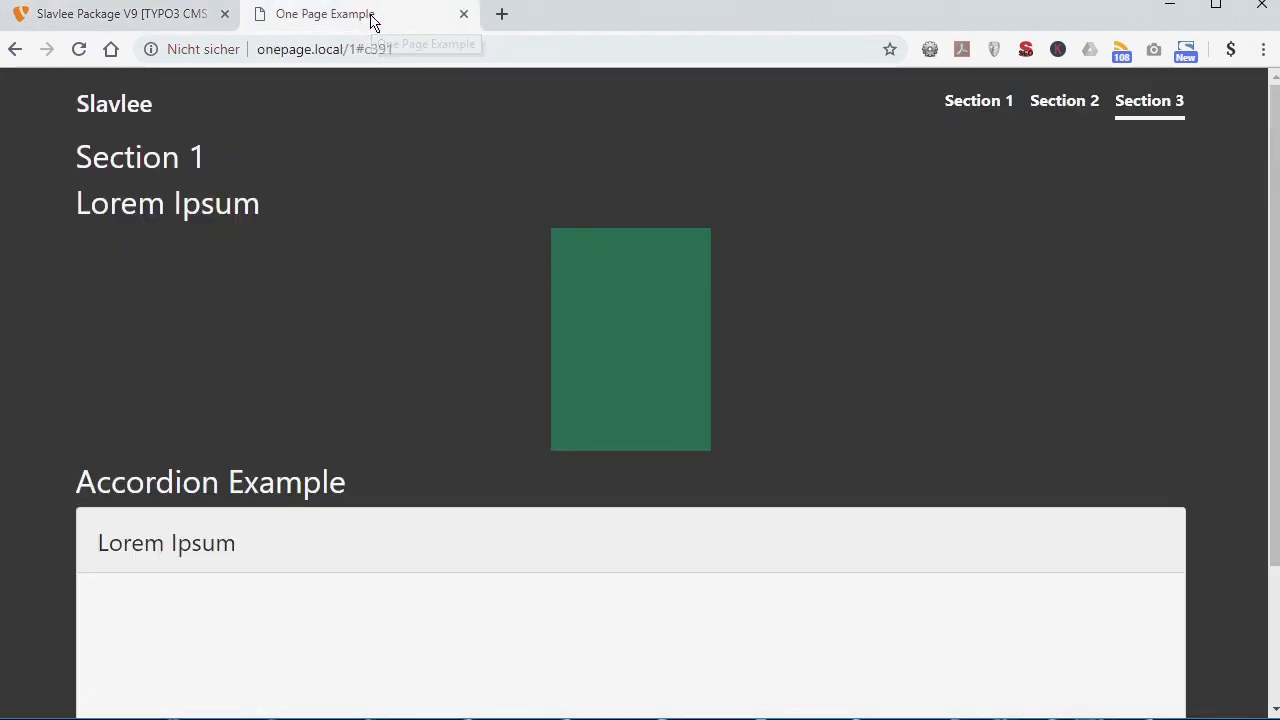
Reload the One Page Example website and check how the sections animate further down the page.
click(371, 22)
key(F5)
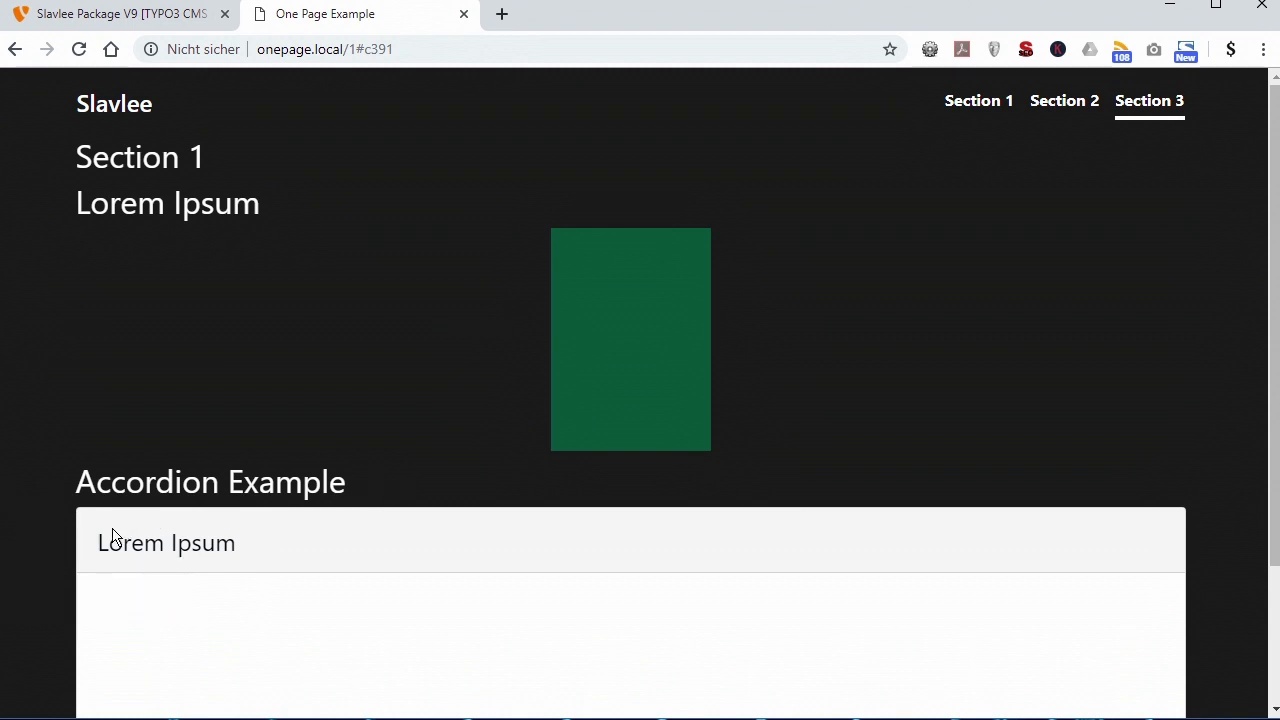
drag(1276, 138, 1276, 297)
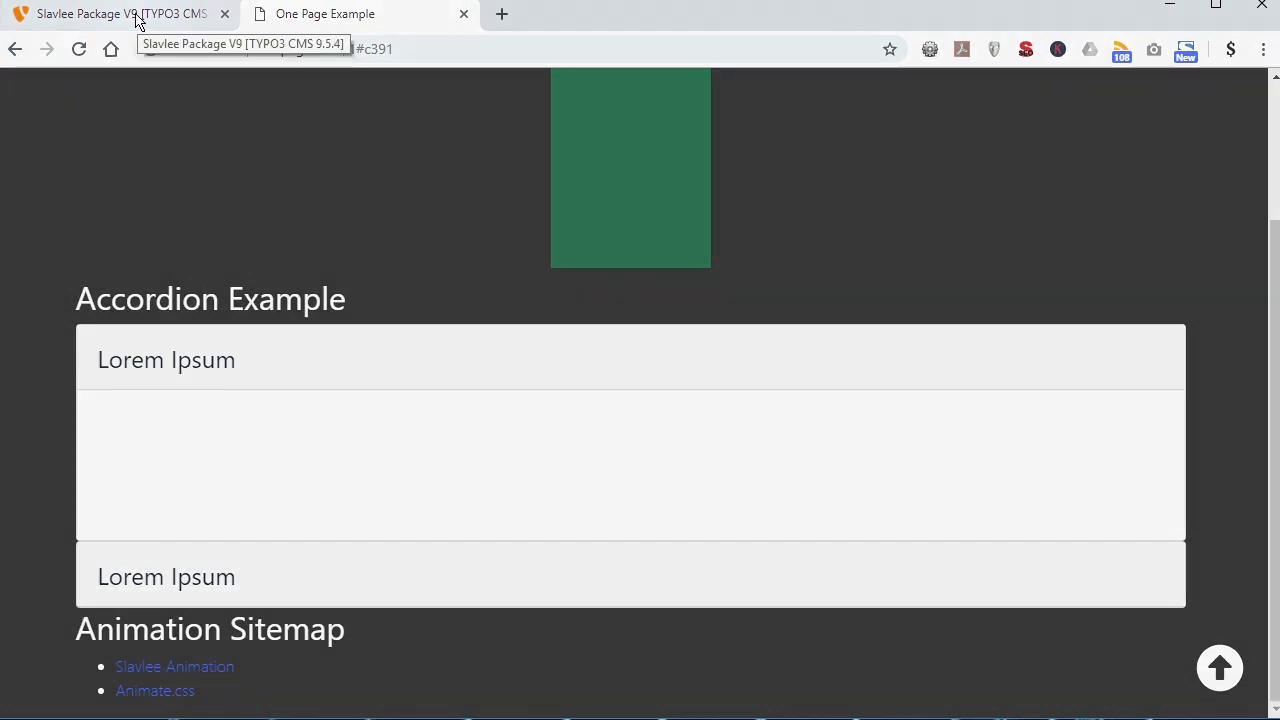
Return to the TYPO3 backend and review the content elements on the Section 2 subpage.
click(130, 14)
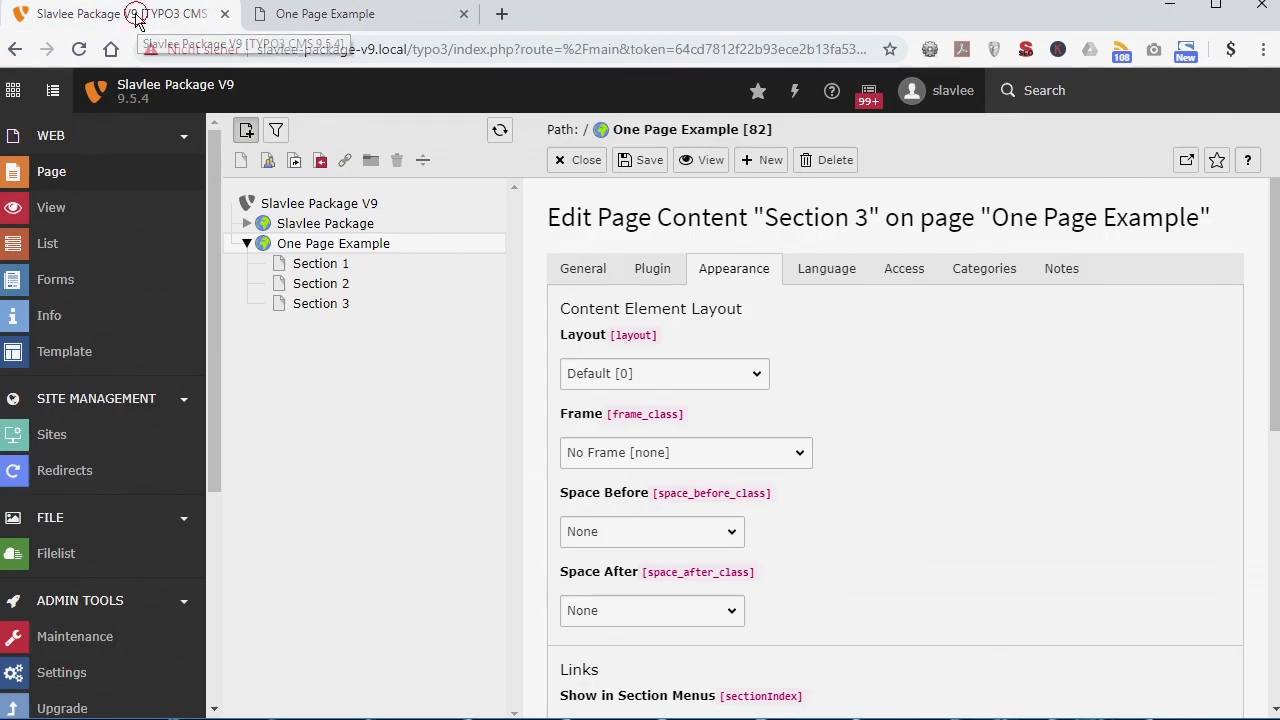
click(376, 285)
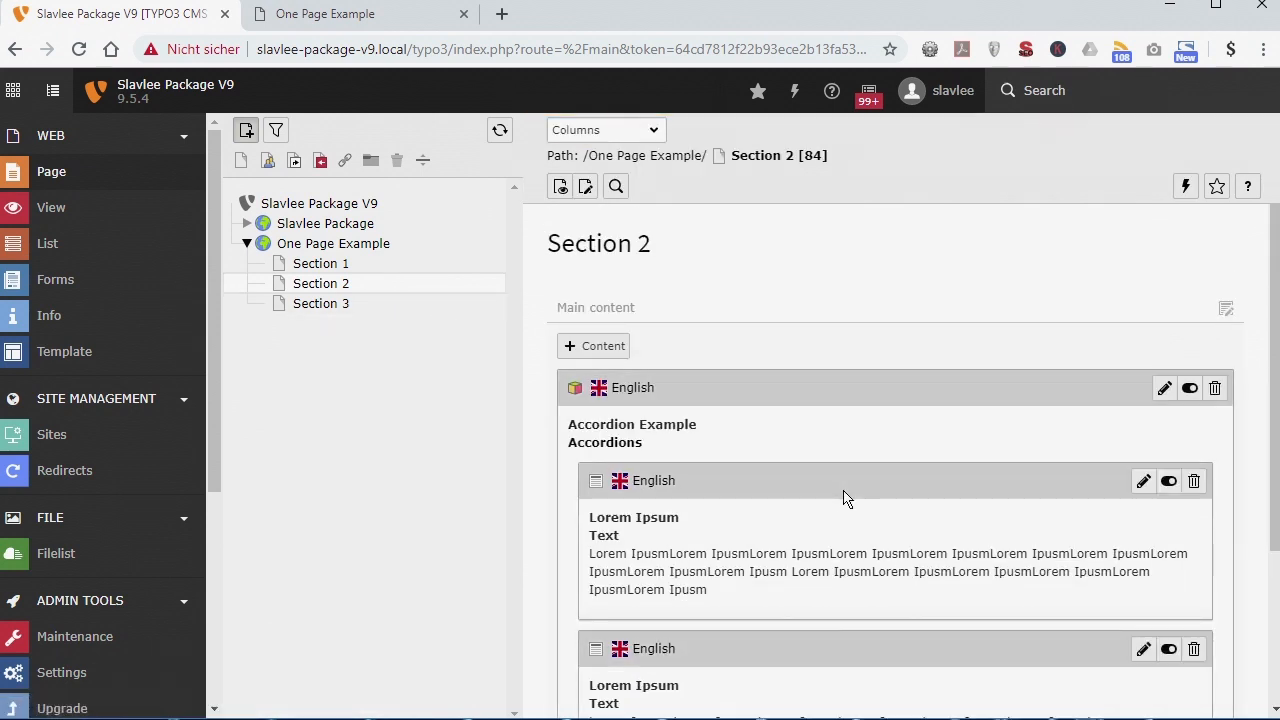
scroll(845, 500, down, 2)
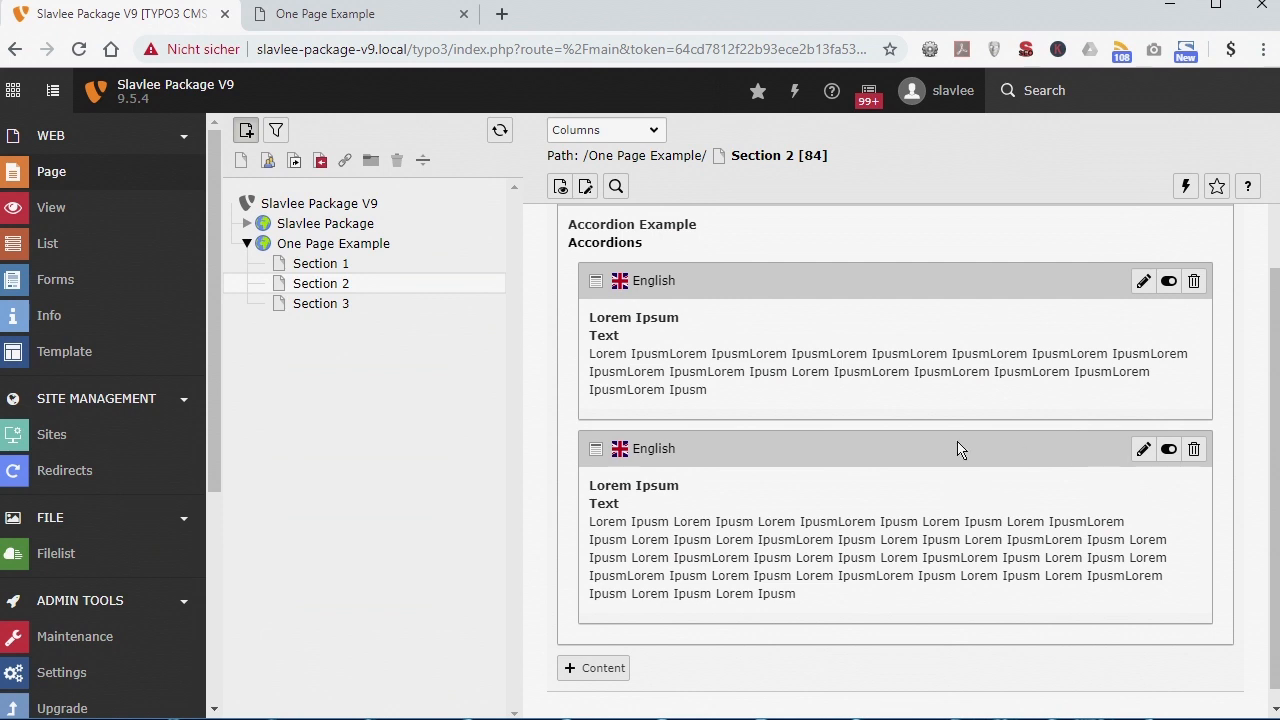
scroll(968, 443, up, 2)
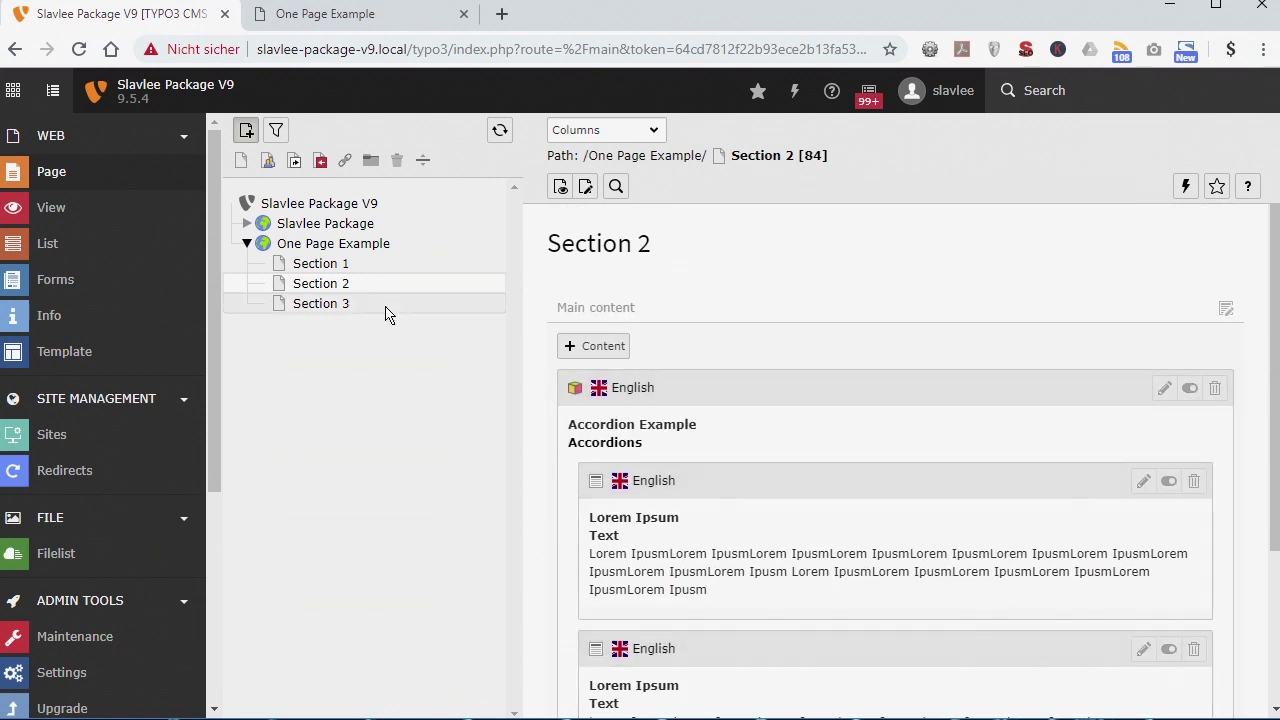
Open the Lorem Ipsum image element on the Section 1 subpage for editing and bring up its Slavlee Package animation settings.
click(387, 266)
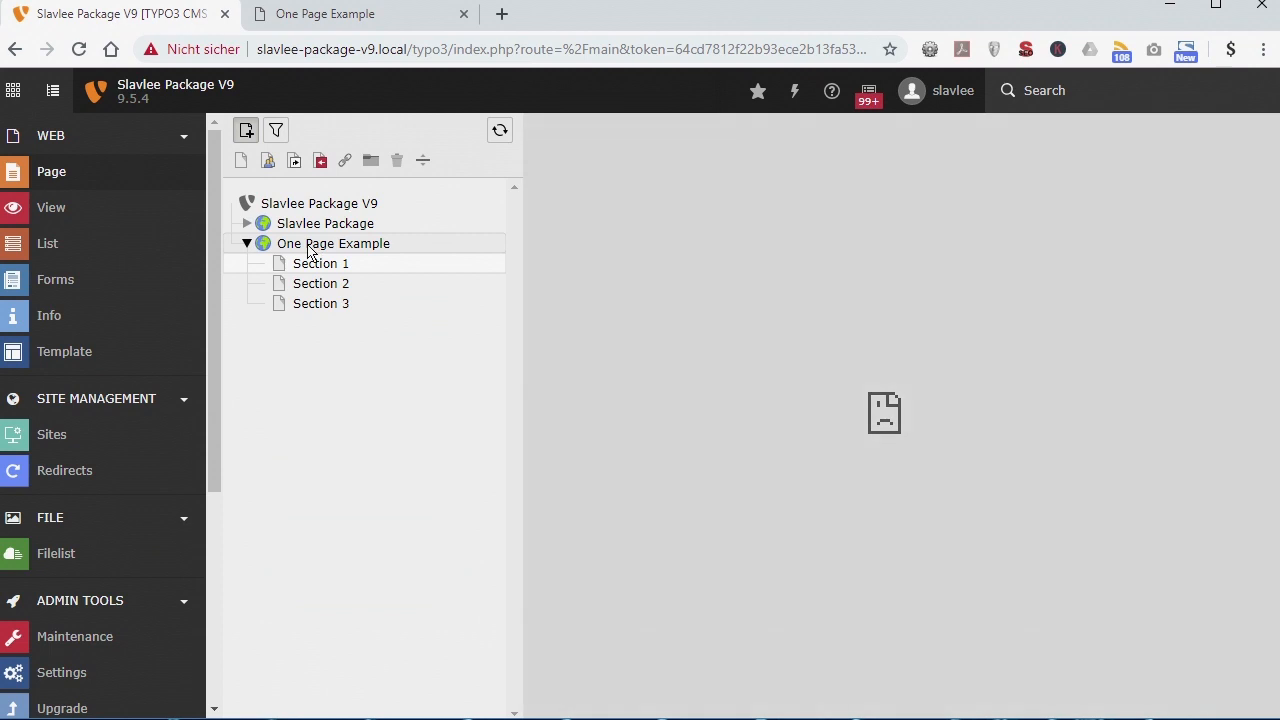
click(380, 263)
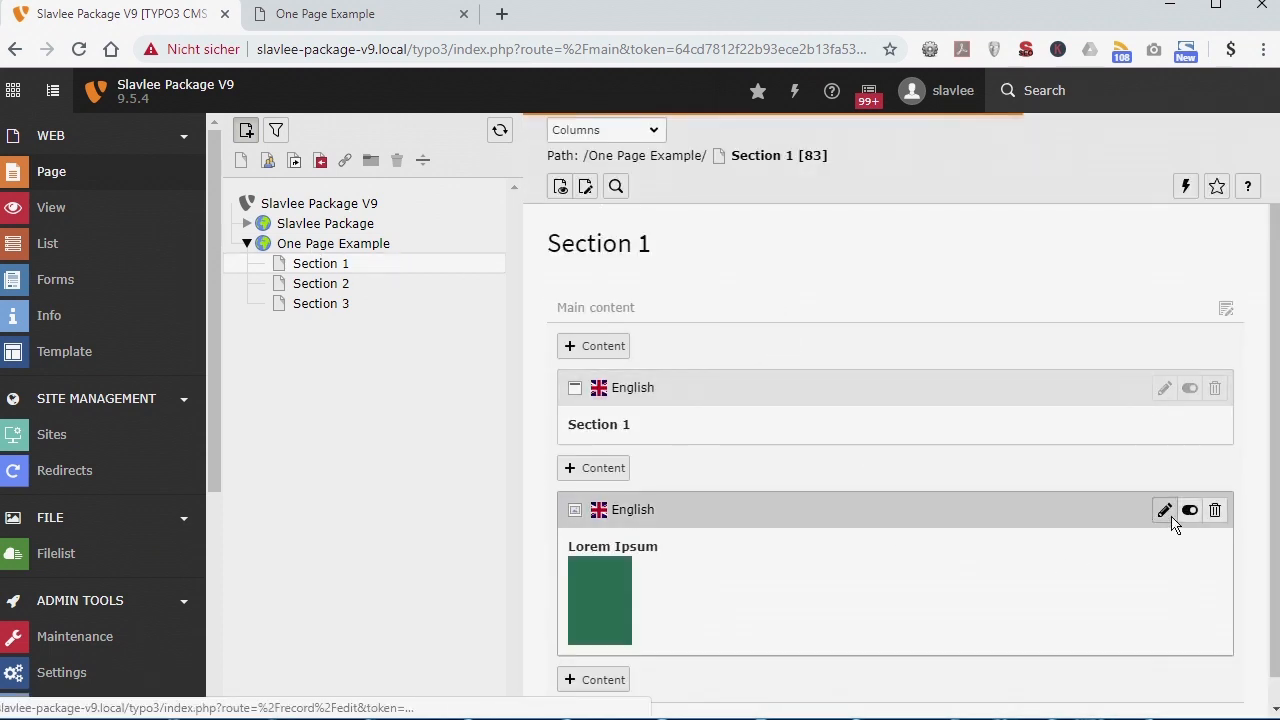
click(1167, 516)
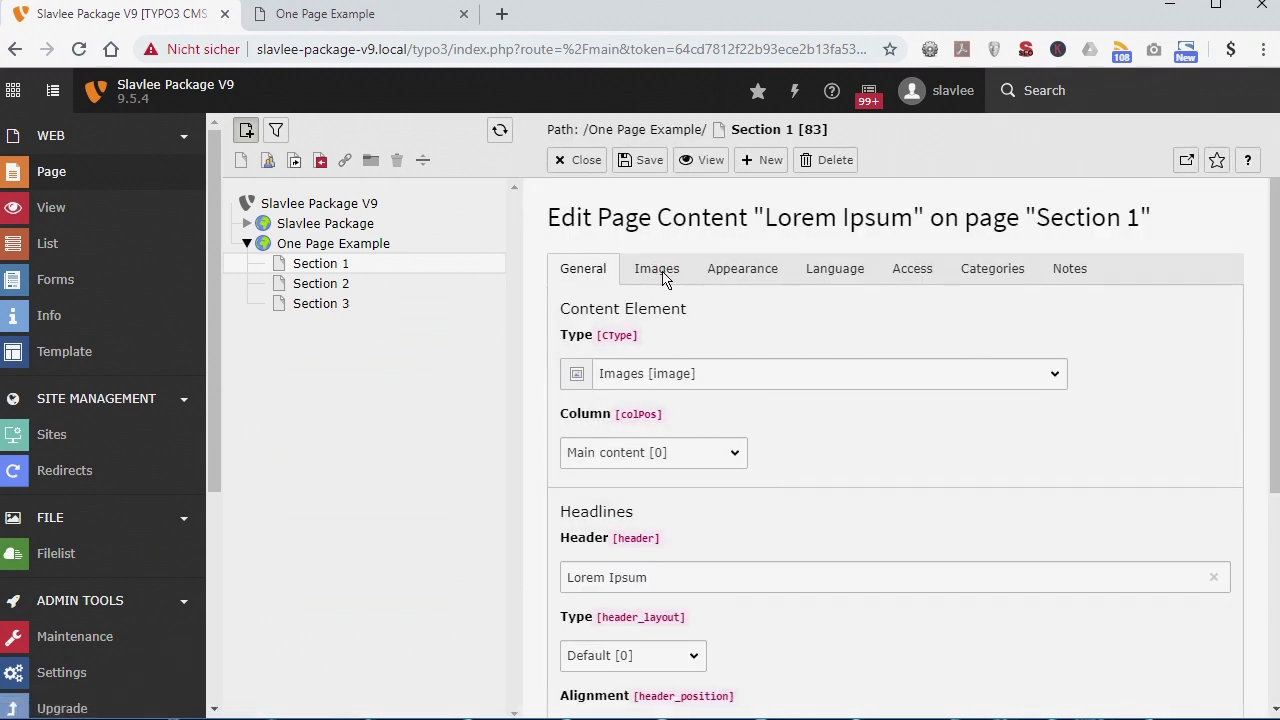
click(662, 277)
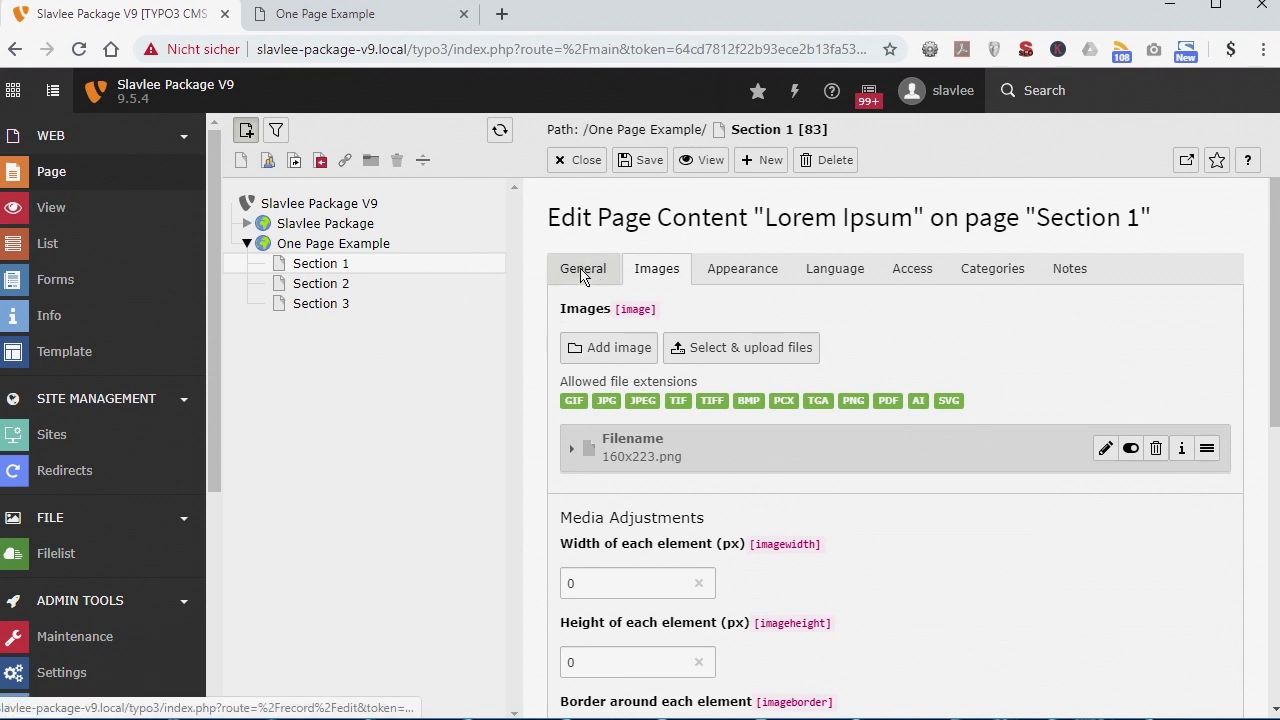
click(748, 272)
scroll(785, 393, down, 3)
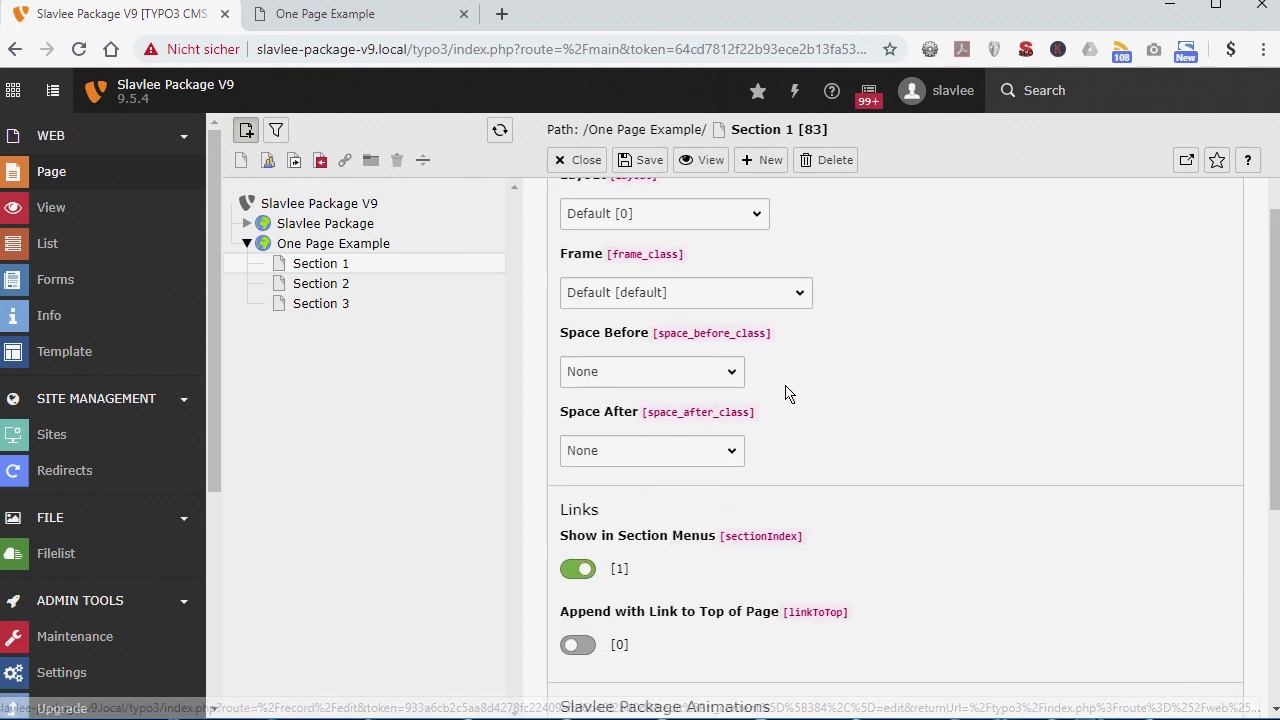
scroll(785, 393, down, 4)
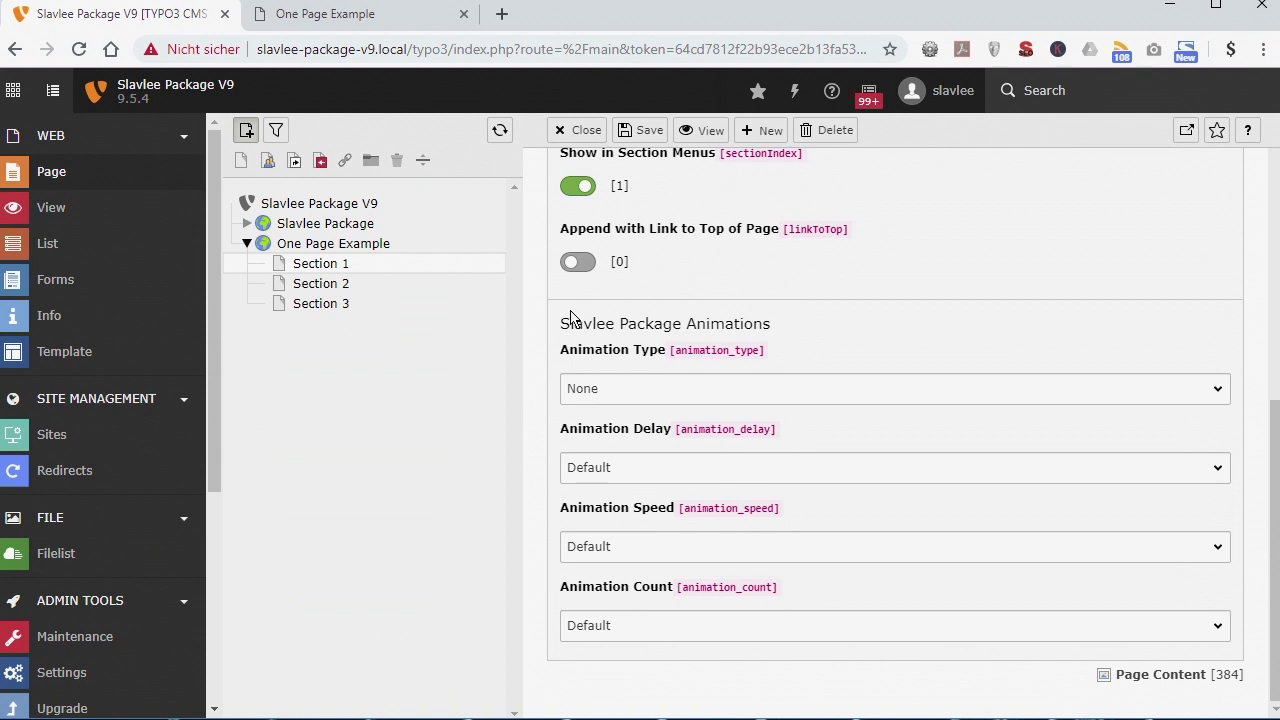
Set the image element's animation type to lightSpeedIn with a 2s animation delay.
drag(538, 323, 851, 320)
click(907, 330)
click(1212, 392)
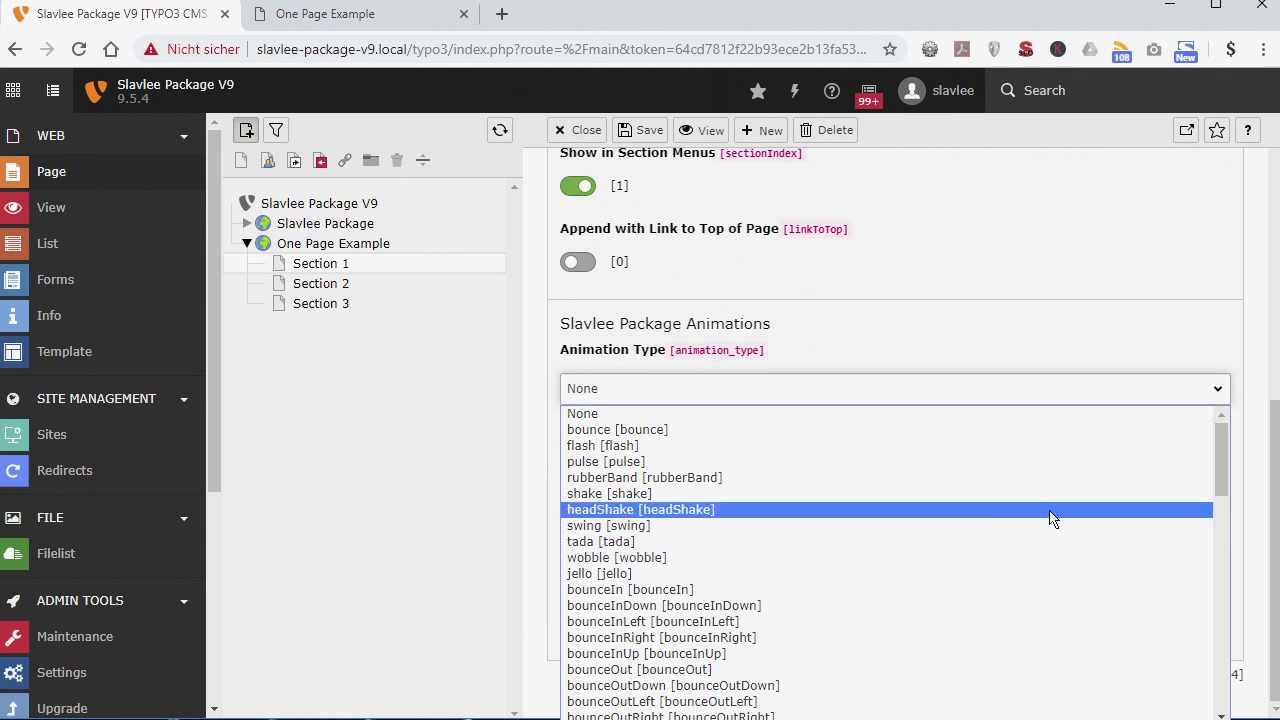
drag(1222, 458, 1258, 594)
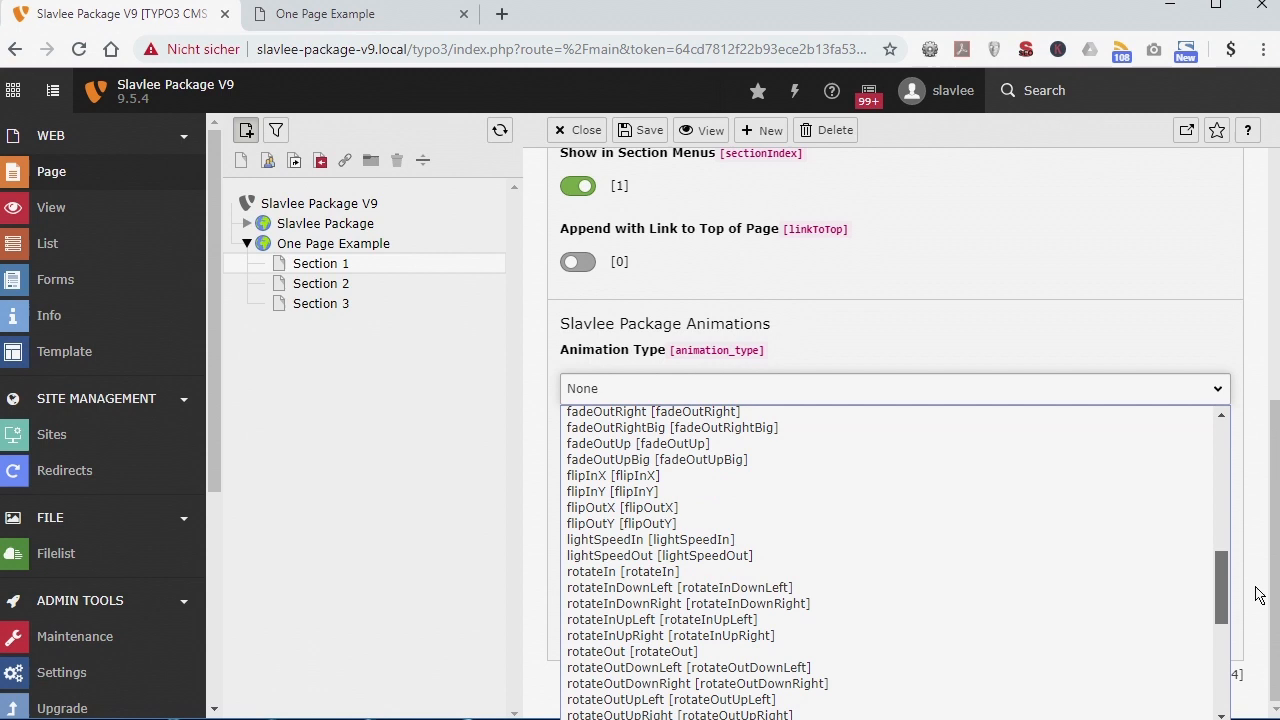
click(756, 546)
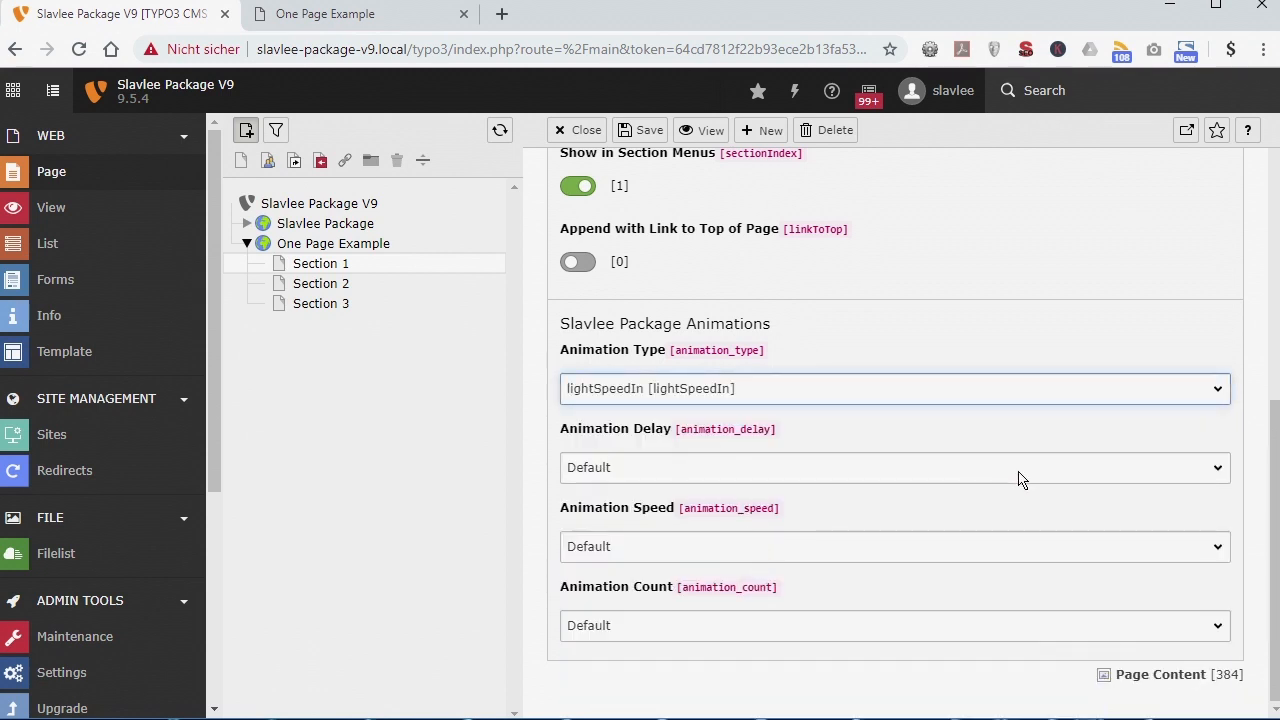
click(1050, 476)
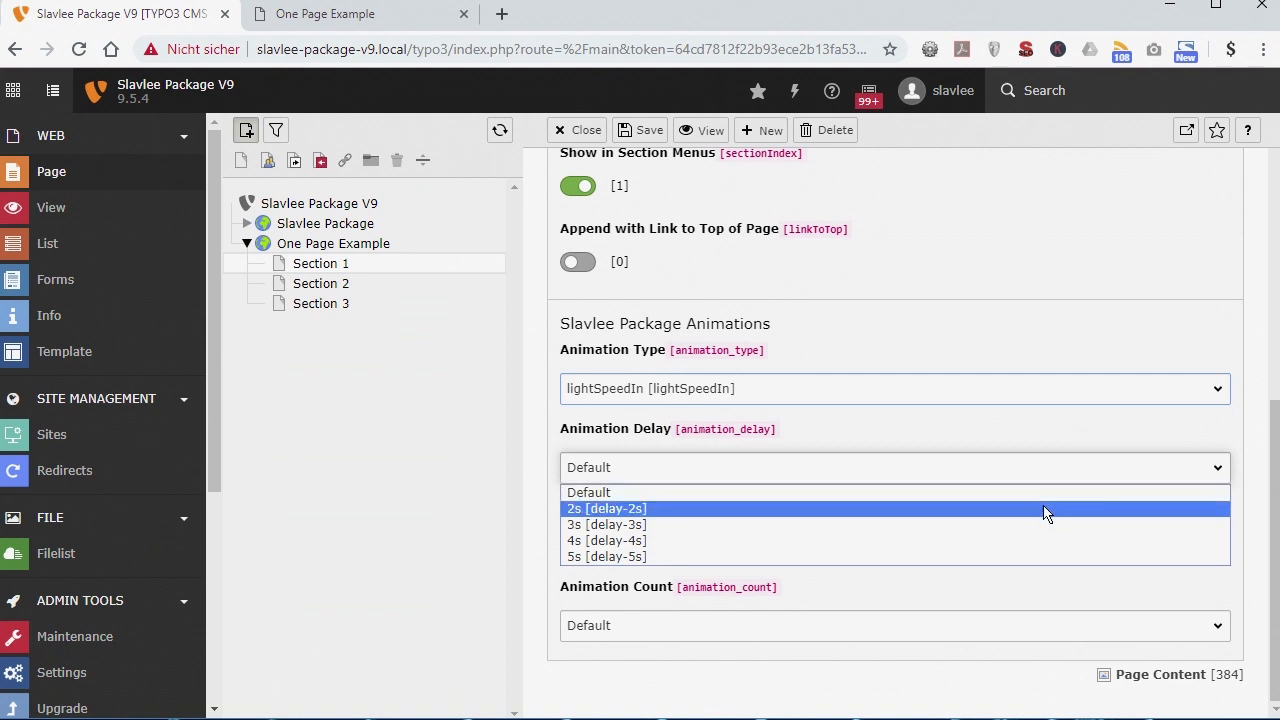
click(1046, 509)
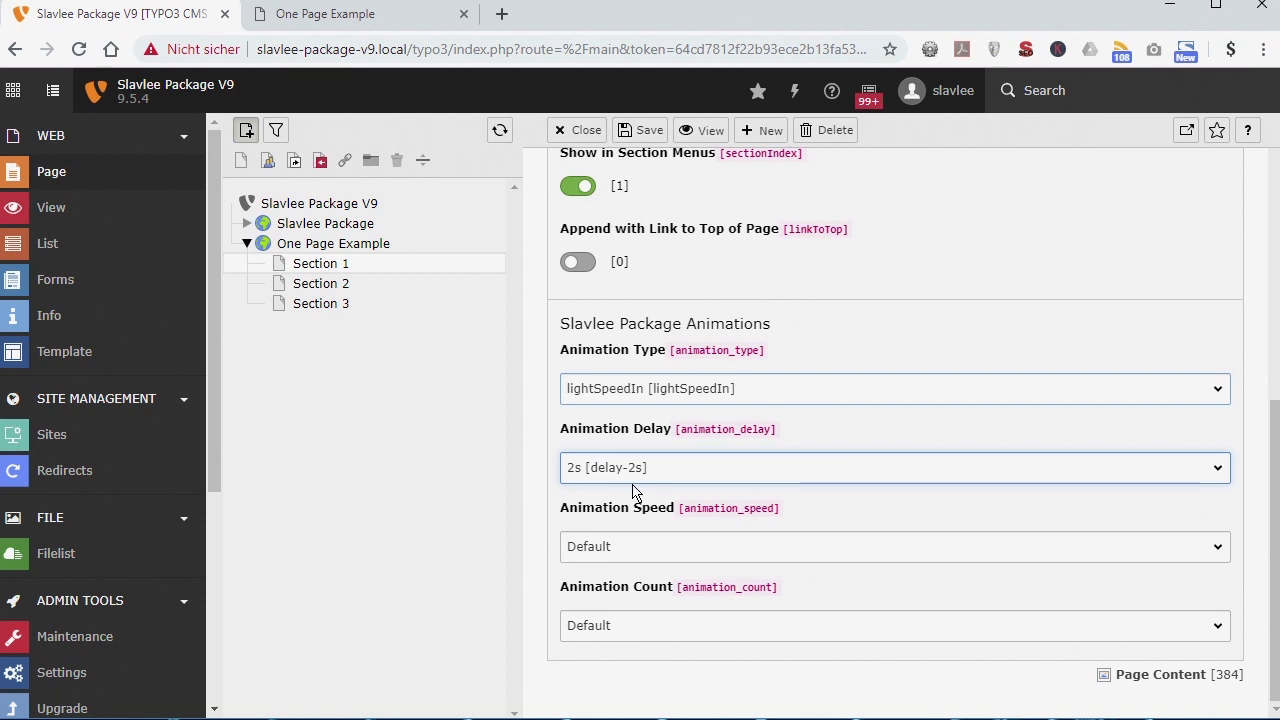
Set the image element's animation speed to Faster, leaving the animation count at Default, and save the element.
click(622, 552)
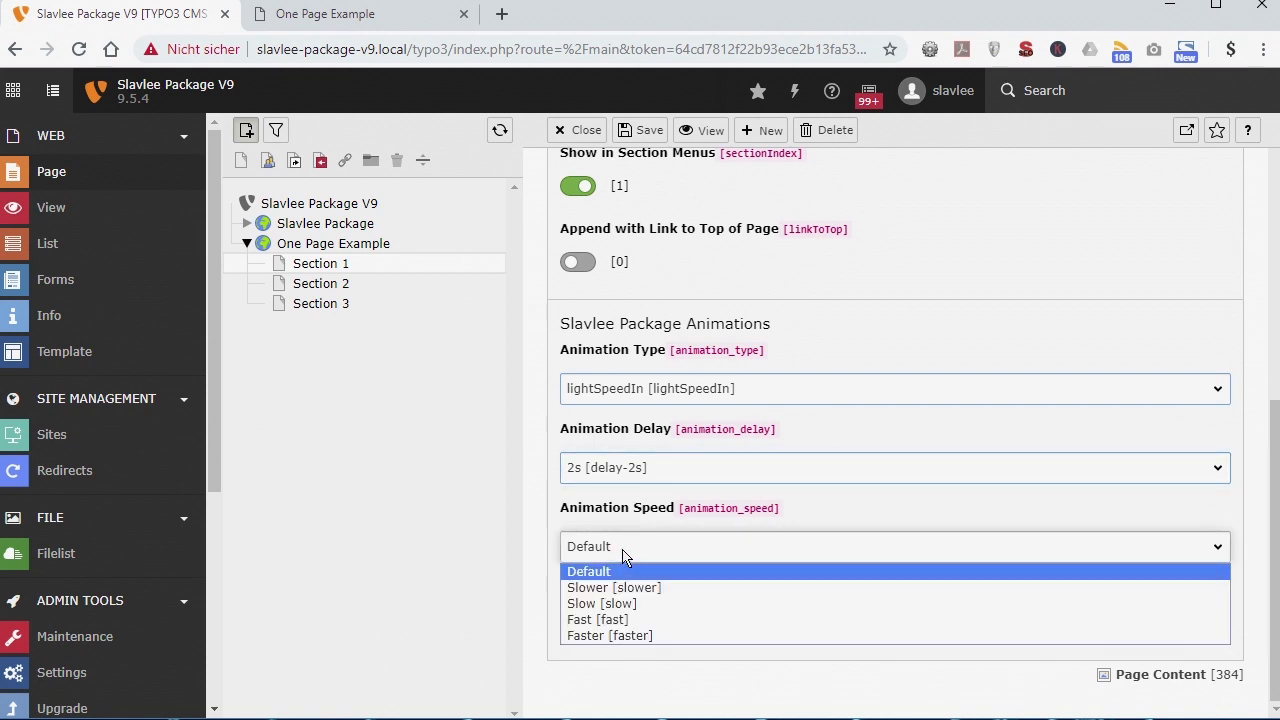
click(654, 636)
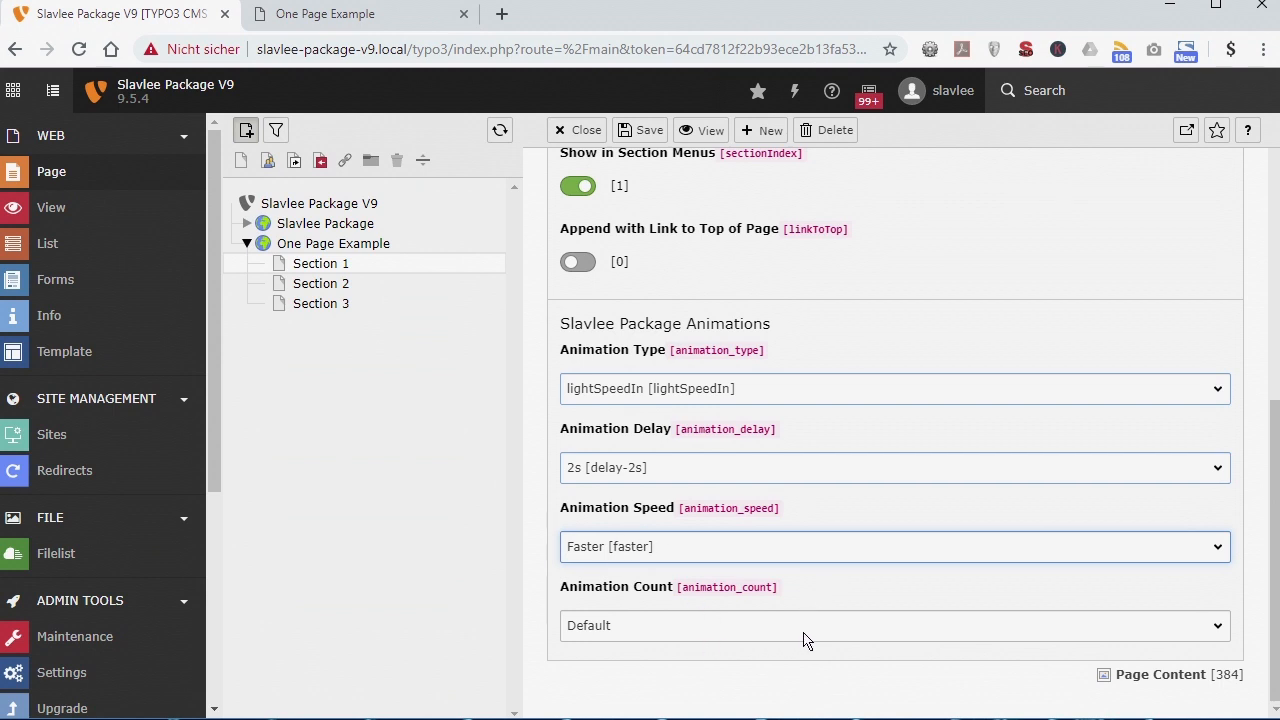
click(866, 632)
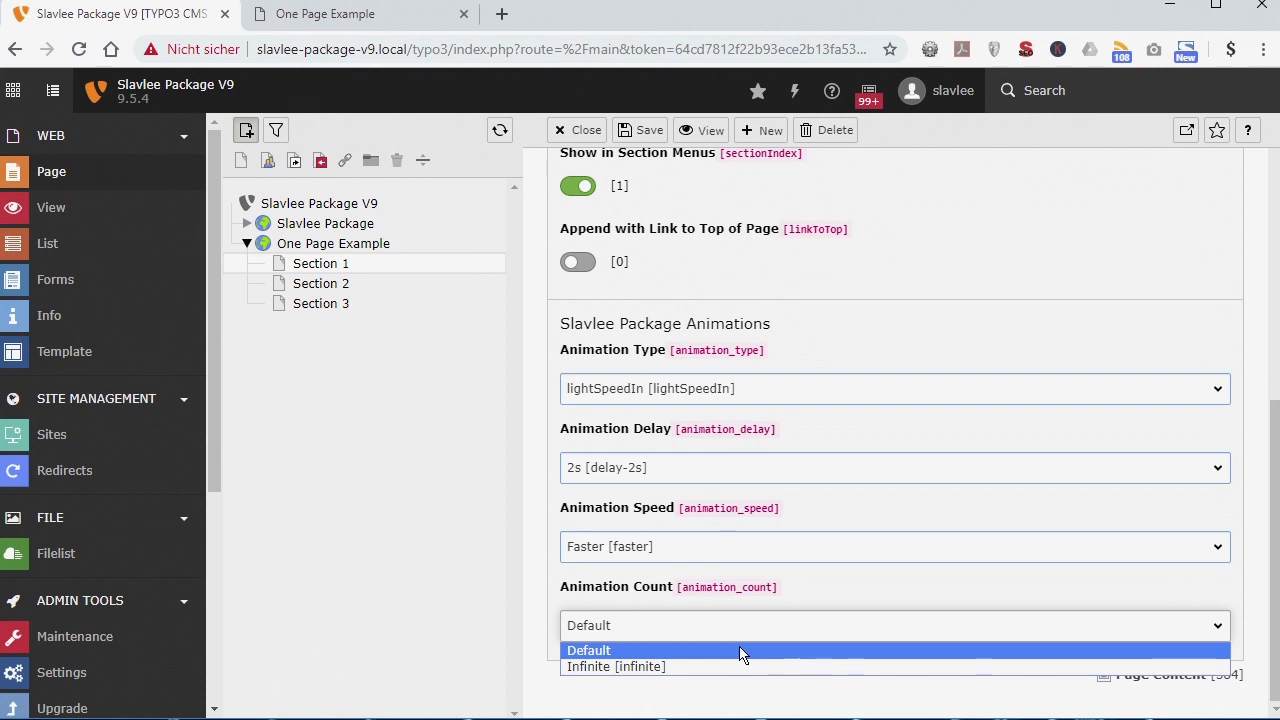
click(533, 587)
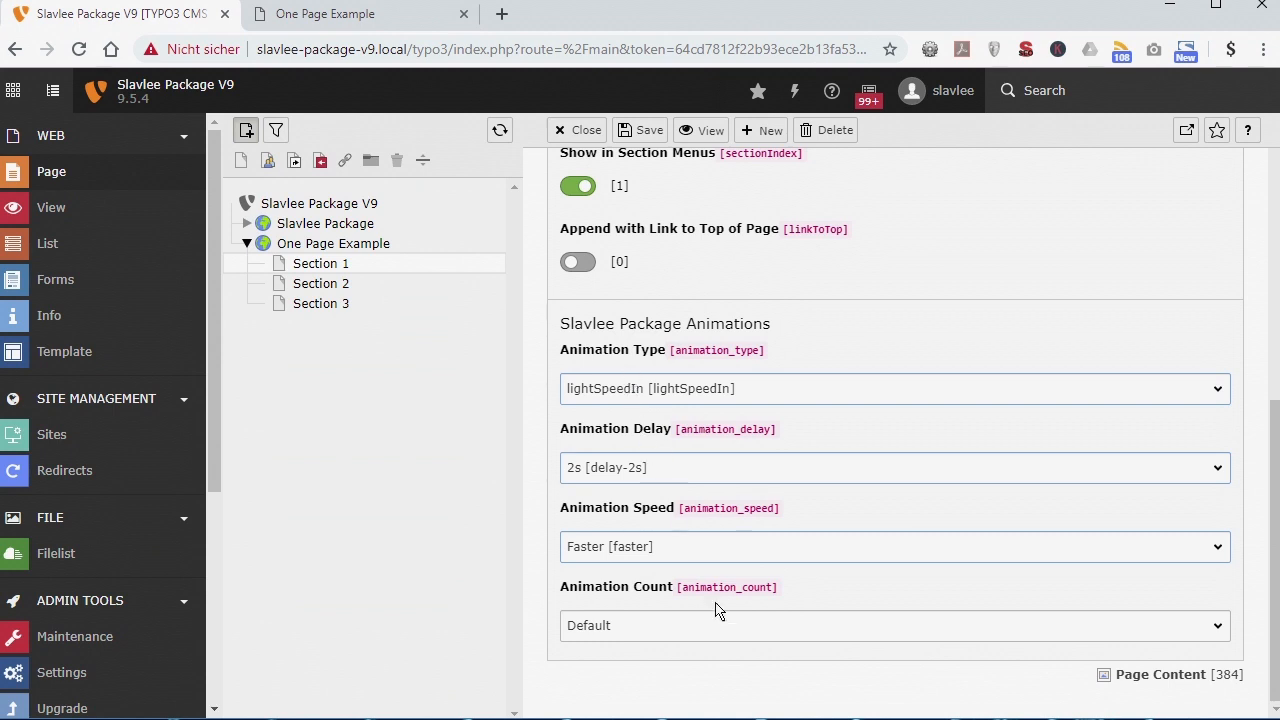
scroll(690, 320, up, 4)
click(645, 163)
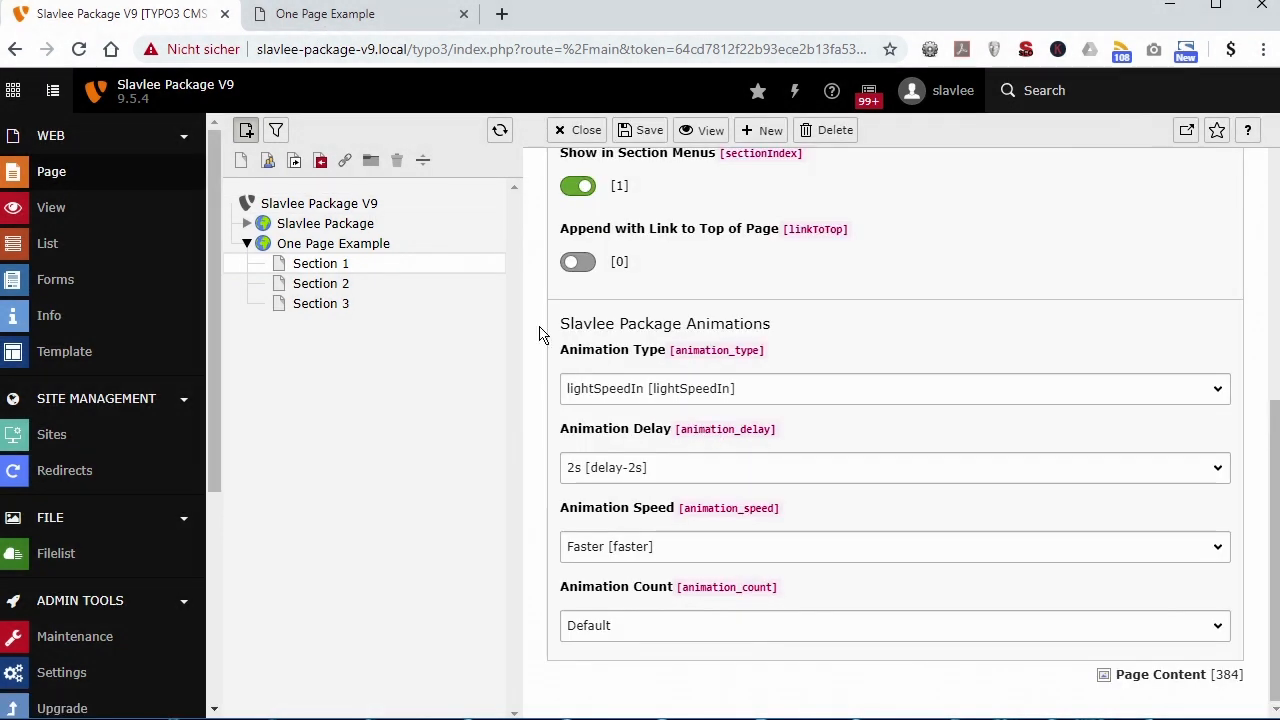
Reload the One Page Example website to check the Section 1 image's animation, and return to the TYPO3 backend.
click(342, 22)
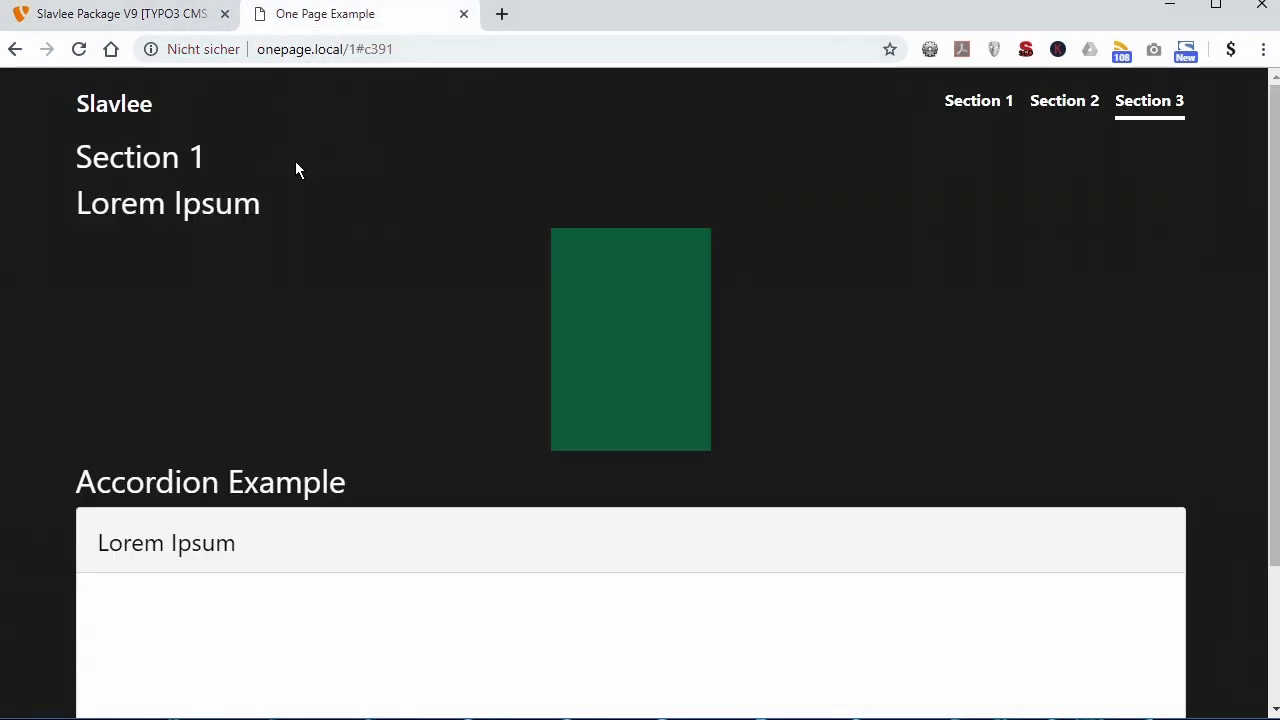
key(F5)
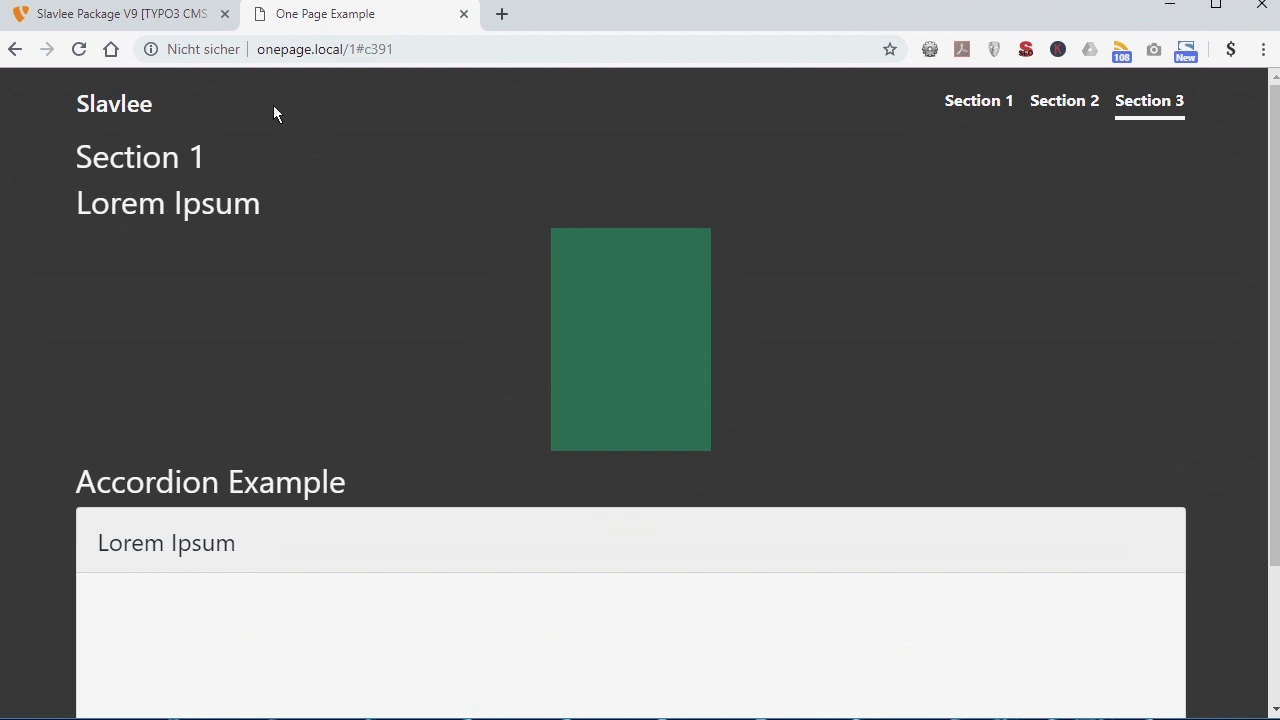
click(110, 22)
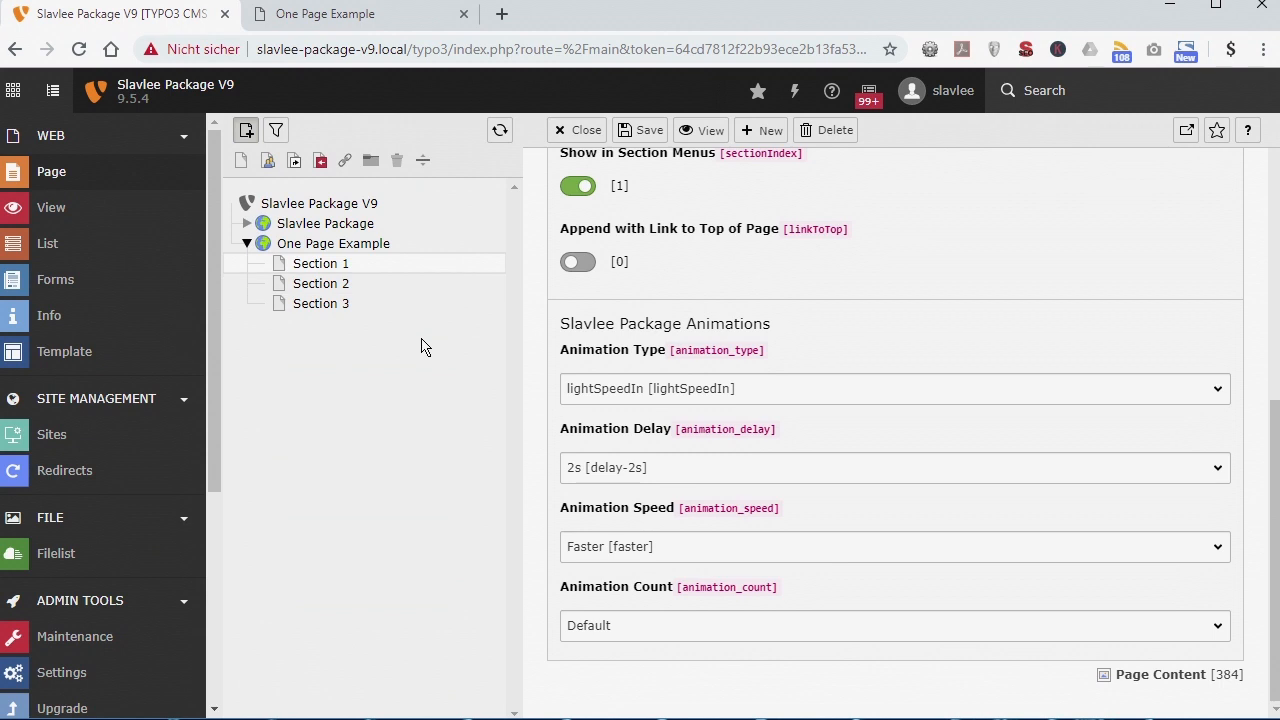